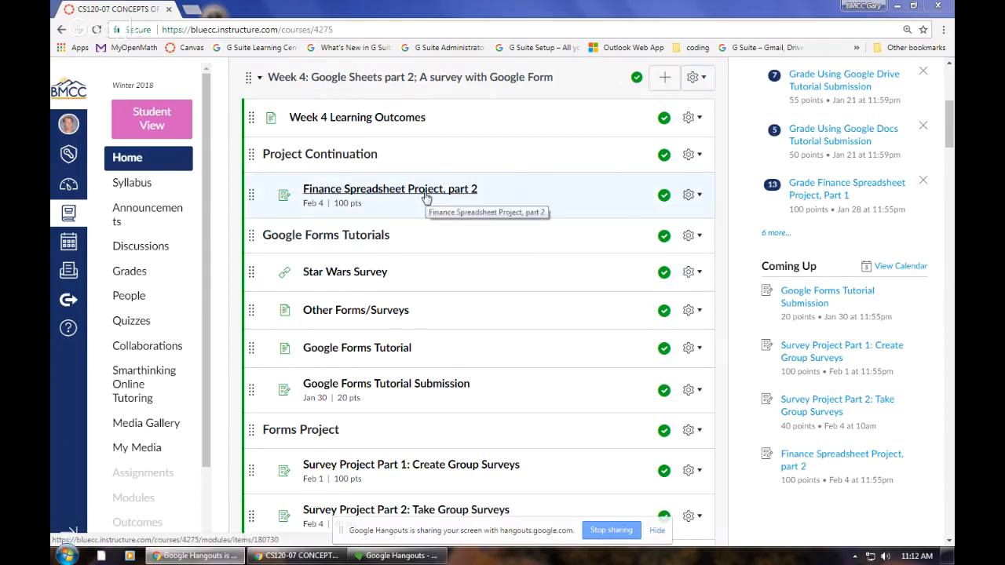
Step: Expand the Week 3 module and look through the assignments and tutorials listed under Week 3 and Week 4
scroll(427, 207, "up", 3)
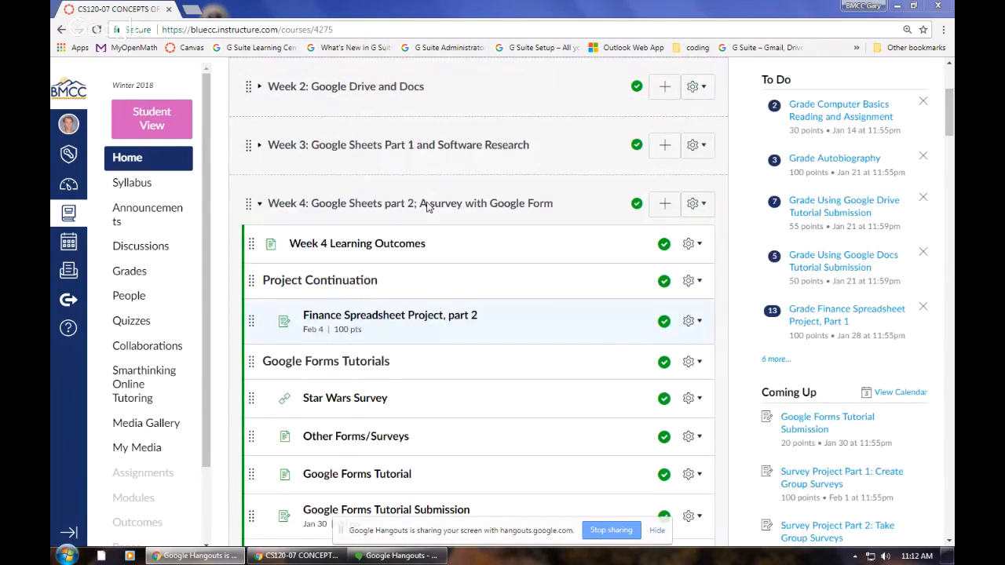
left_click(262, 208)
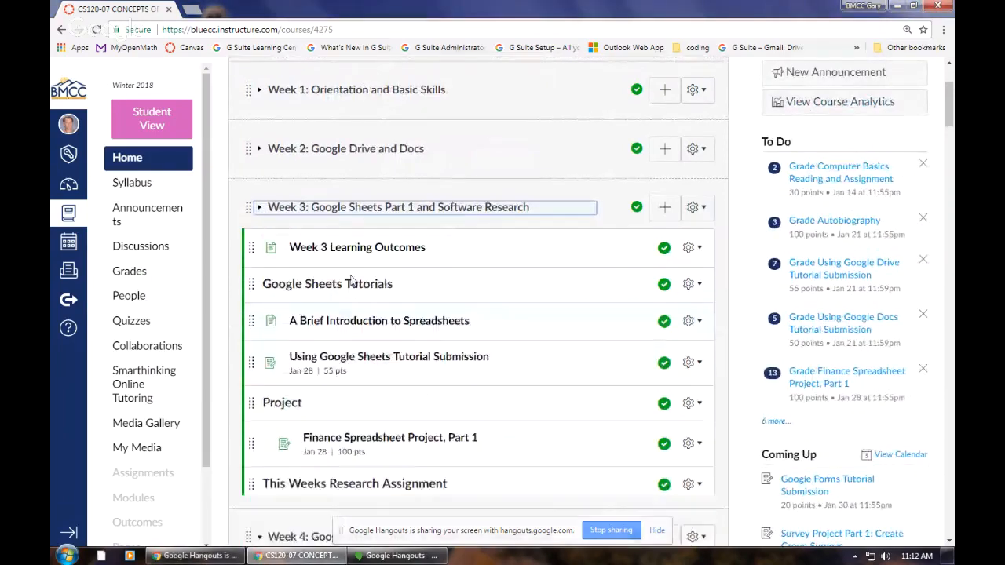
scroll(393, 336, "down", 3)
scroll(391, 336, "down", 1)
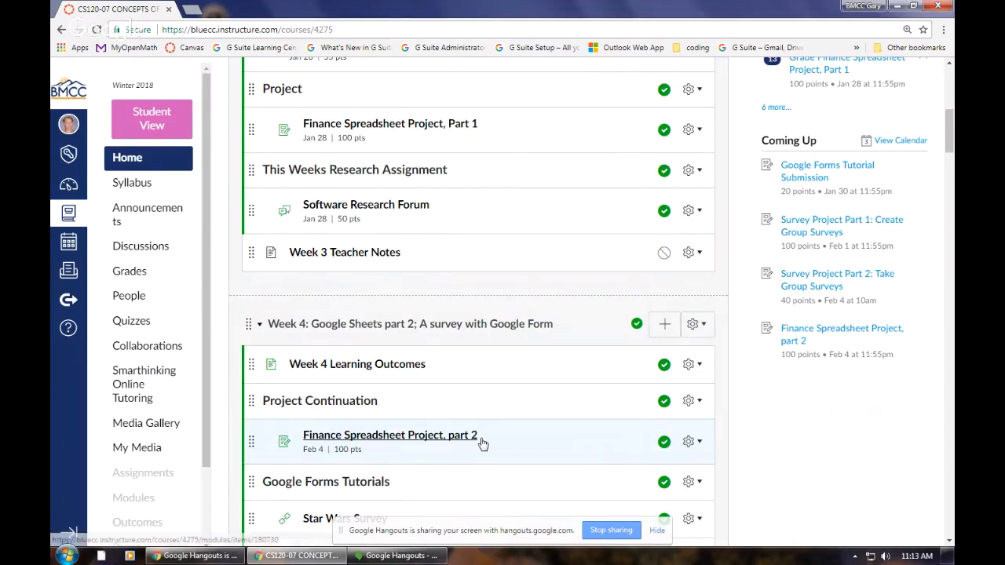
scroll(483, 443, "down", 1)
scroll(482, 444, "down", 3)
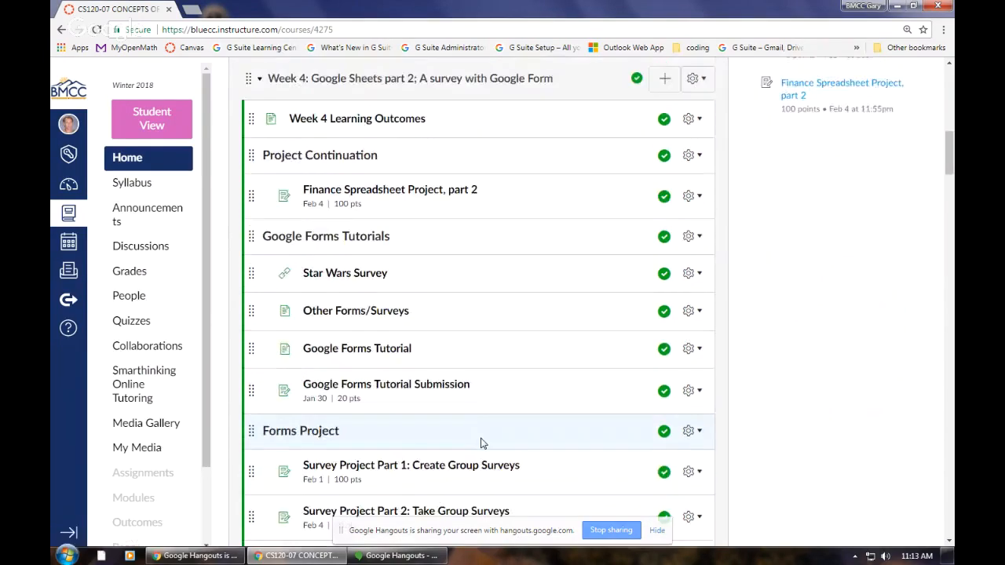
scroll(483, 443, "down", 1)
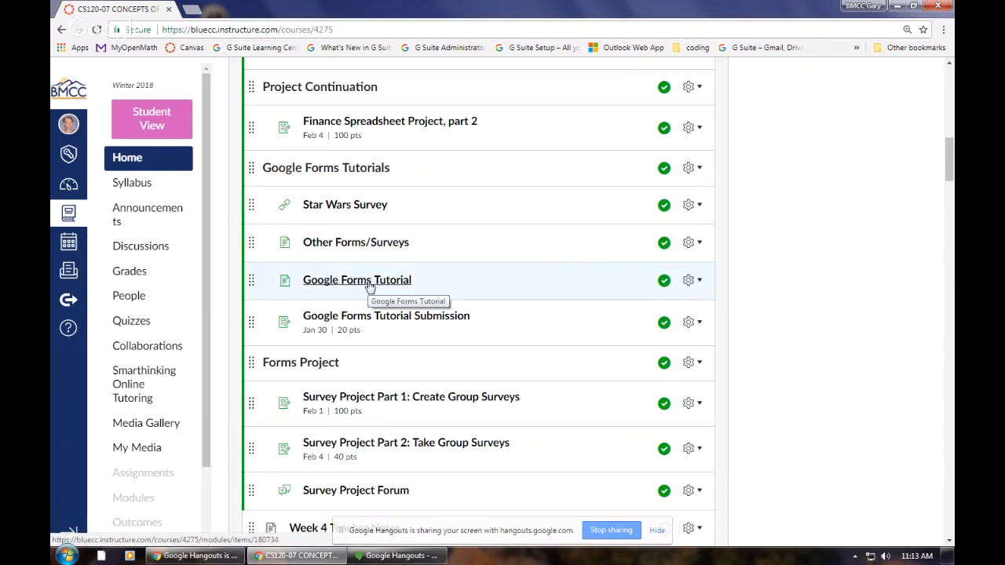
Step: Open the Star Wars Survey from the Week 4 Google Forms Tutorials and review its first page
left_click(360, 207)
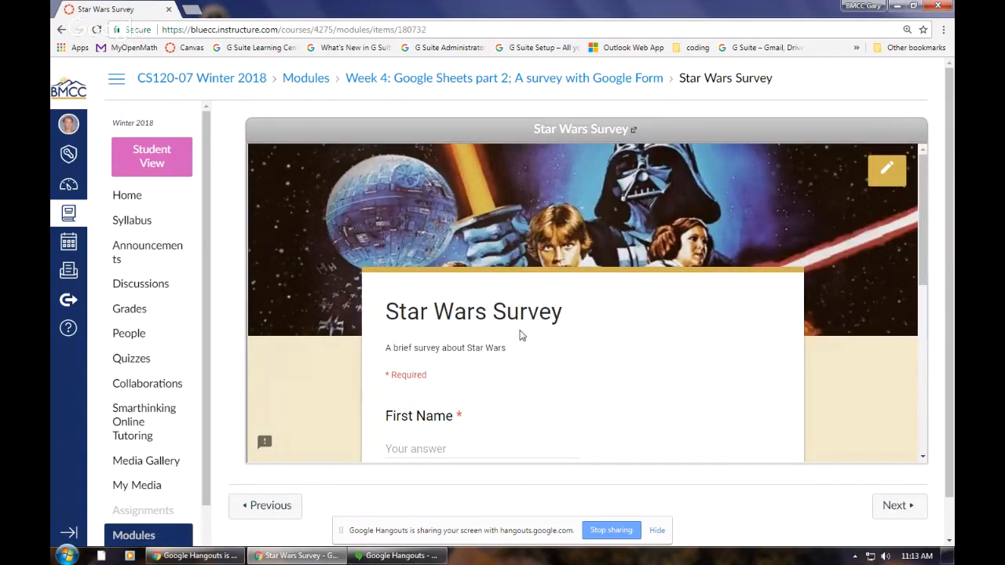
scroll(519, 335, "down", 5)
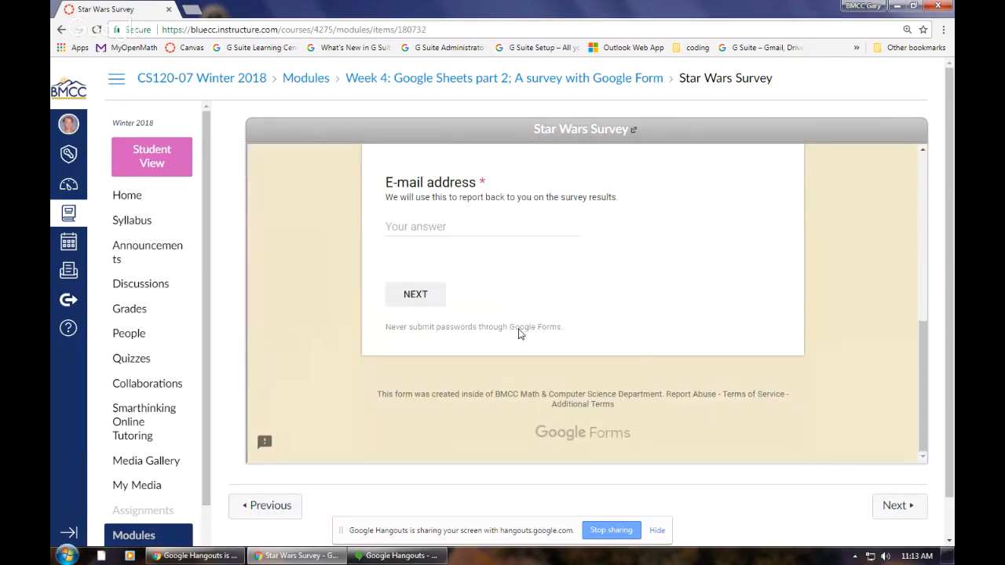
scroll(519, 334, "down", 1)
scroll(519, 335, "up", 5)
scroll(519, 335, "down", 5)
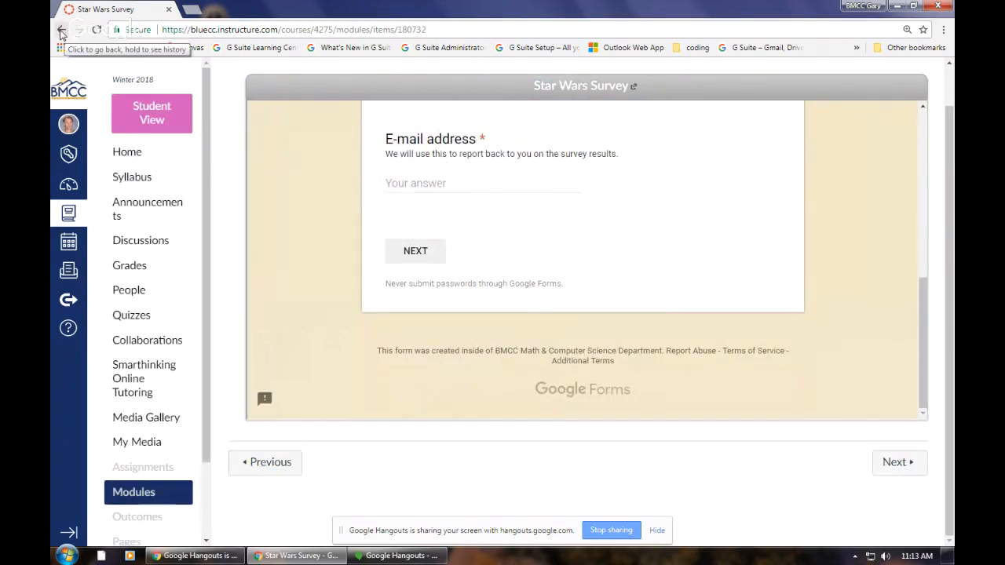
Step: Go on to the Other Forms/Surveys page, view the Google Form used as a quiz, and close it
left_click(894, 462)
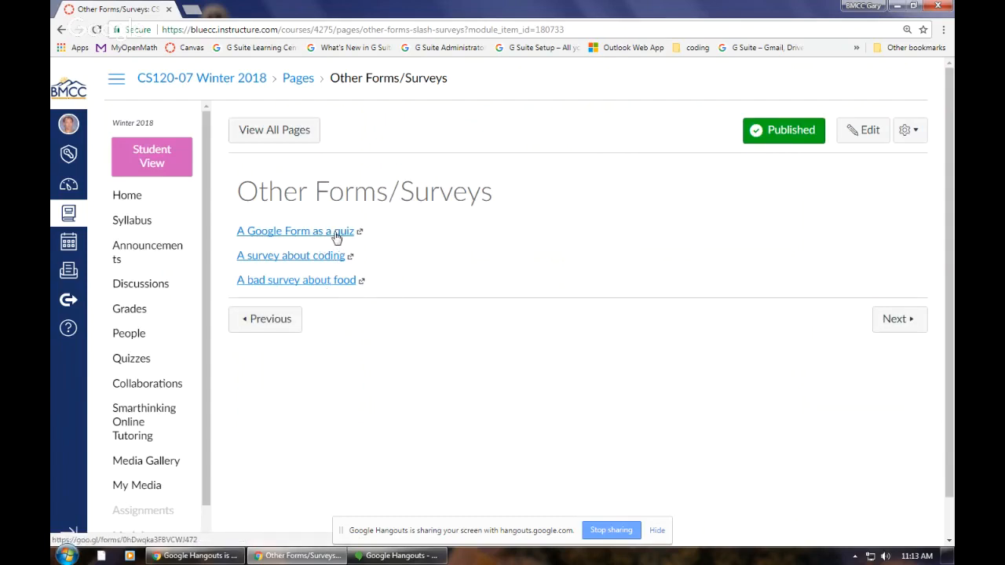
left_click(336, 233)
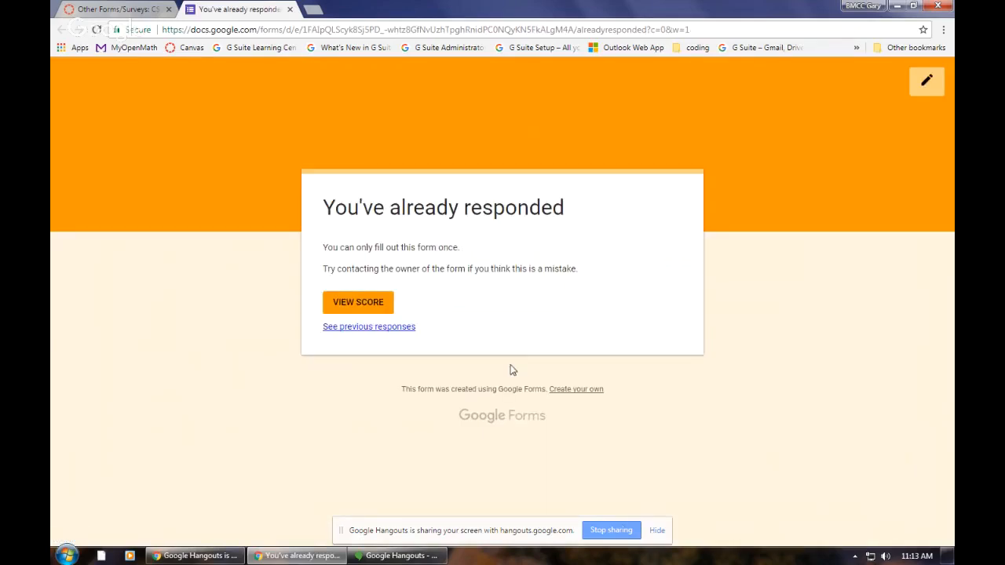
left_click(290, 9)
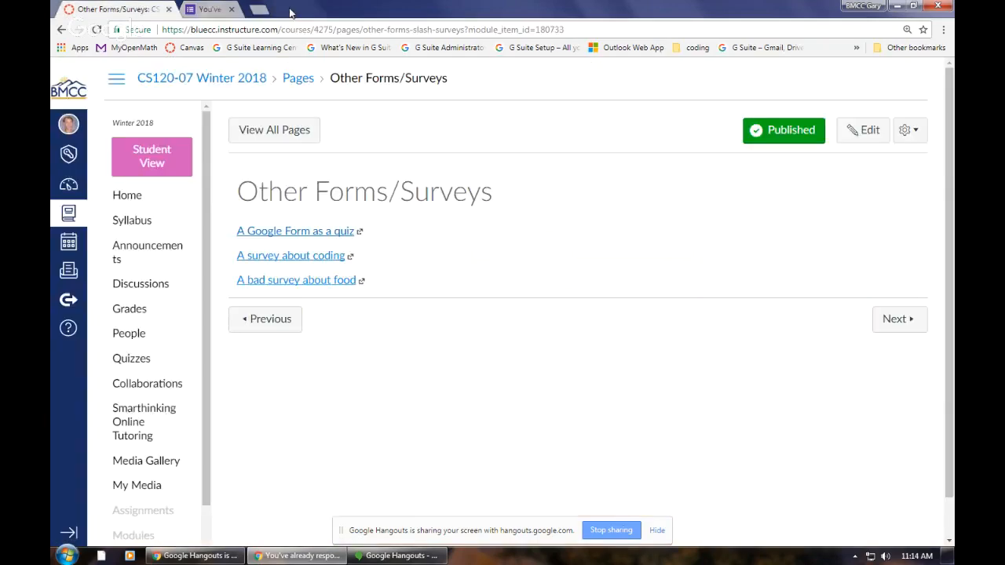
Step: Open the bad survey about food and read through its questions from beginning to end
left_click(307, 282)
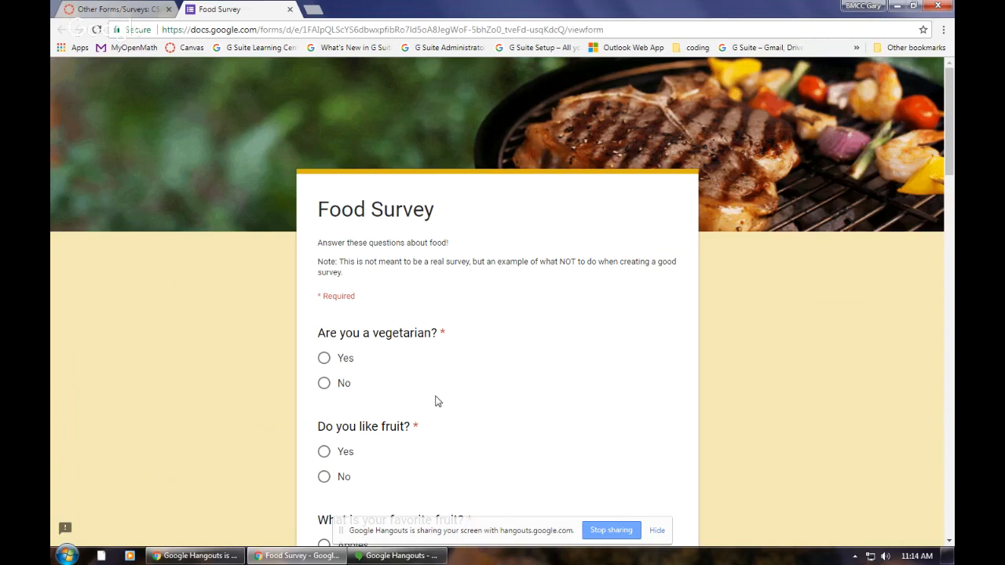
scroll(437, 401, "down", 3)
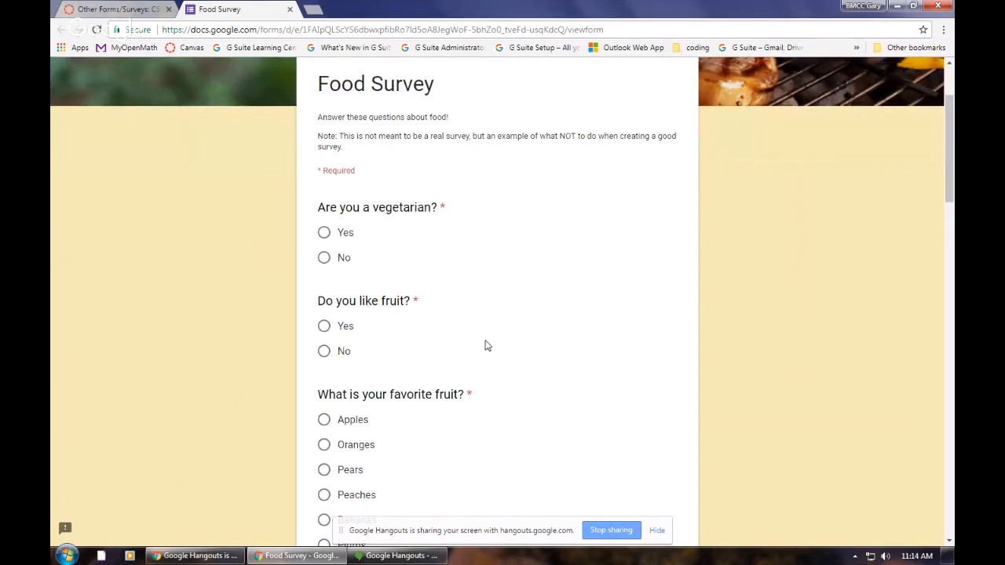
scroll(488, 342, "down", 4)
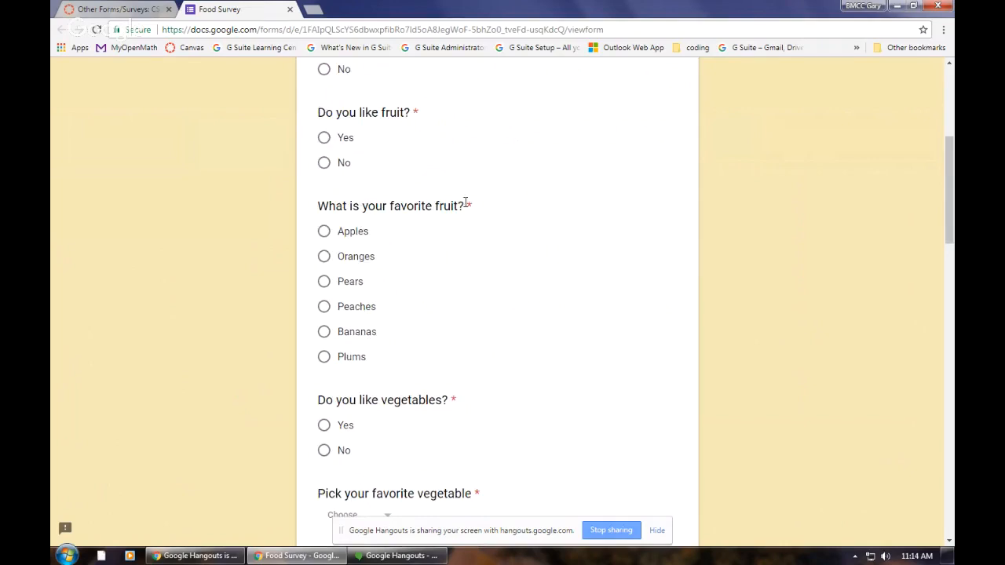
scroll(482, 310, "down", 13)
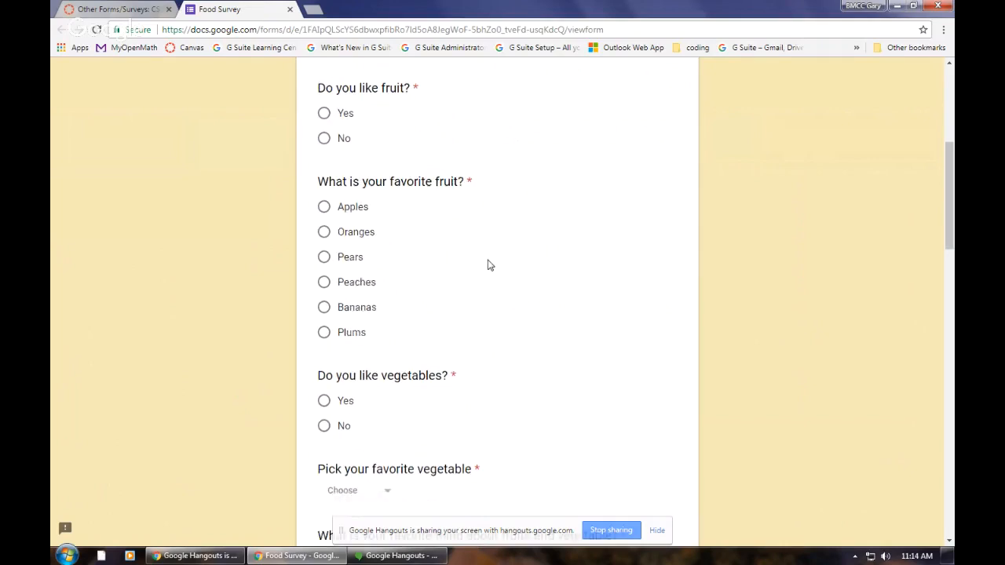
scroll(475, 314, "down", 3)
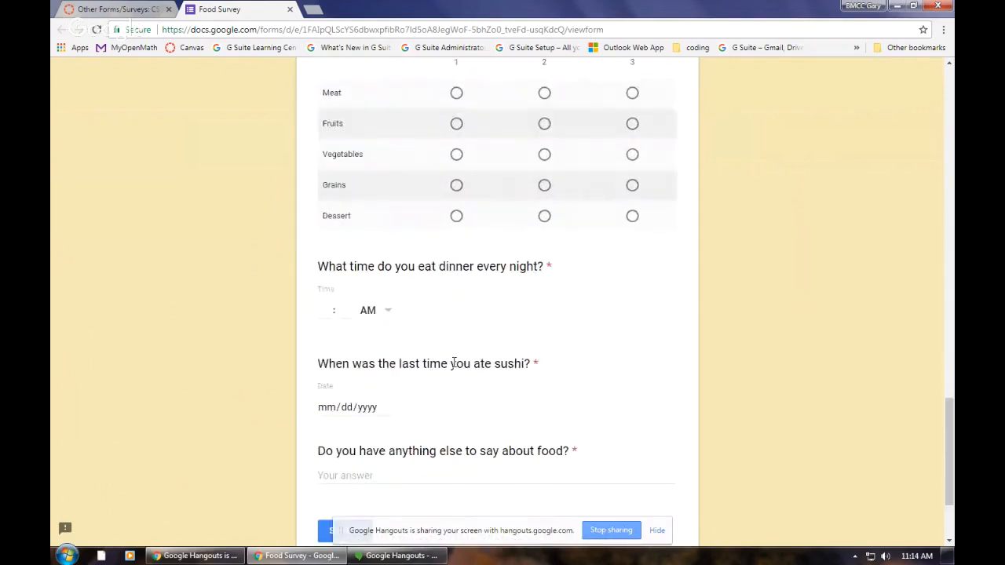
scroll(534, 346, "down", 2)
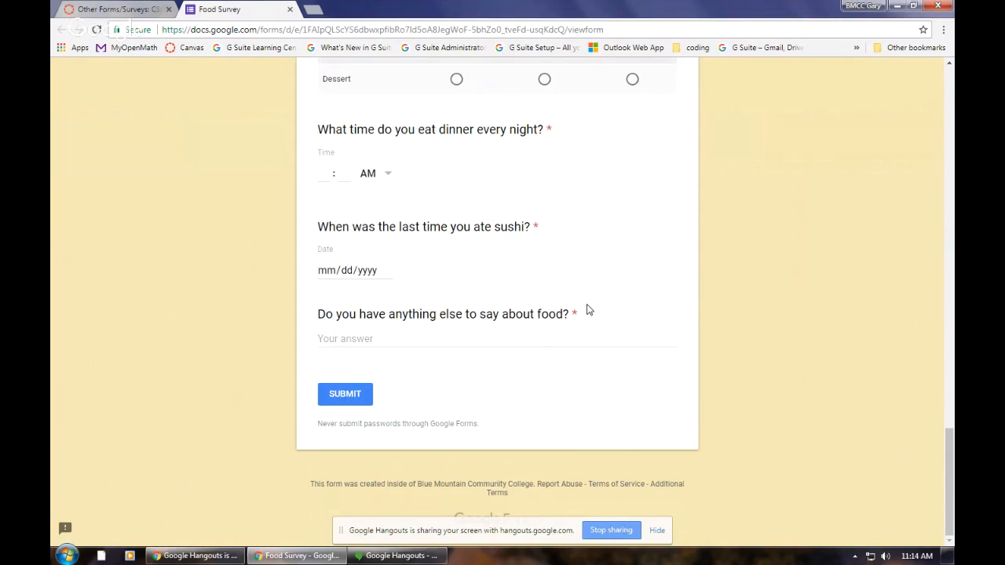
scroll(589, 310, "up", 10)
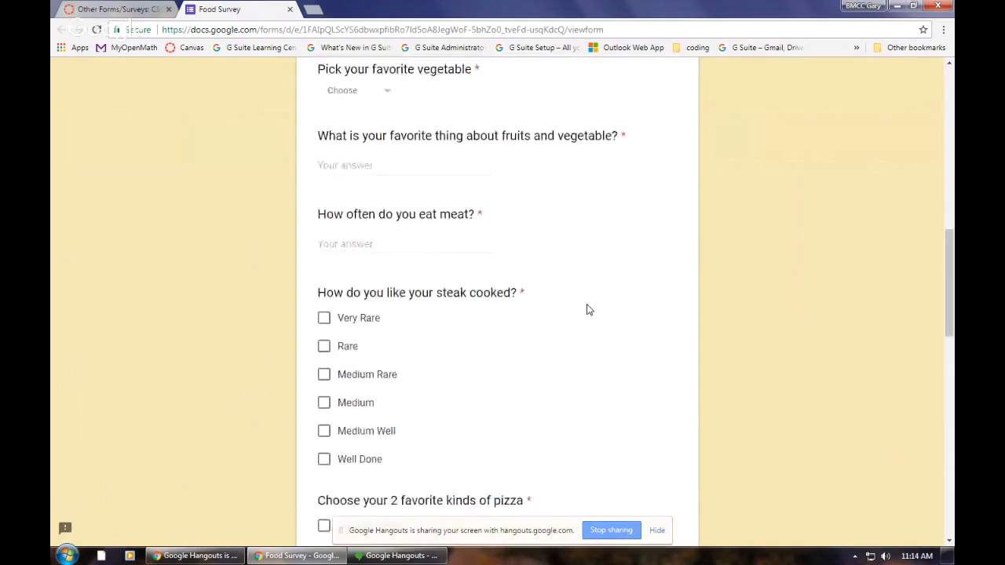
scroll(588, 310, "up", 8)
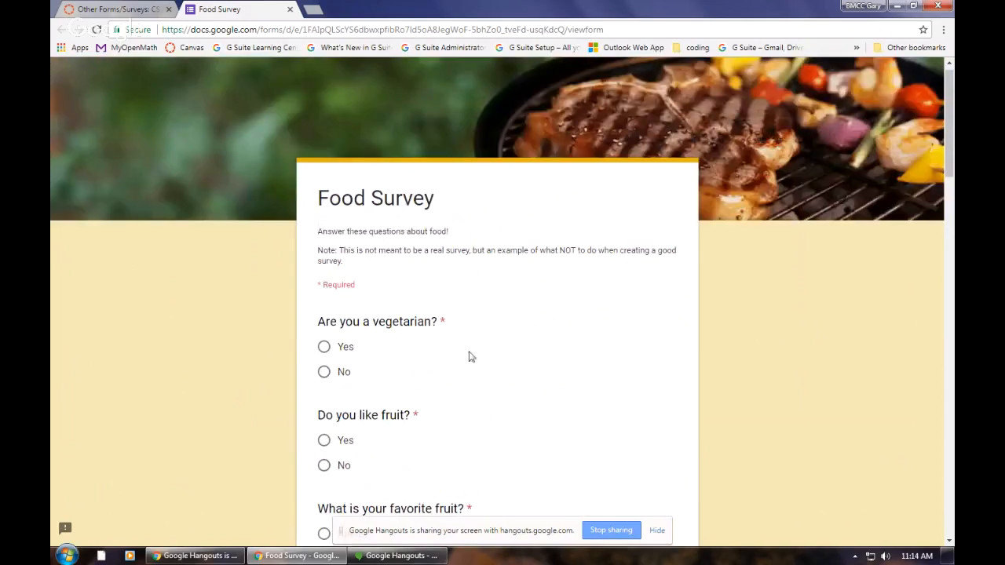
Step: Try several options of the favorite fruit question, ending with Peaches selected
scroll(473, 358, "down", 3)
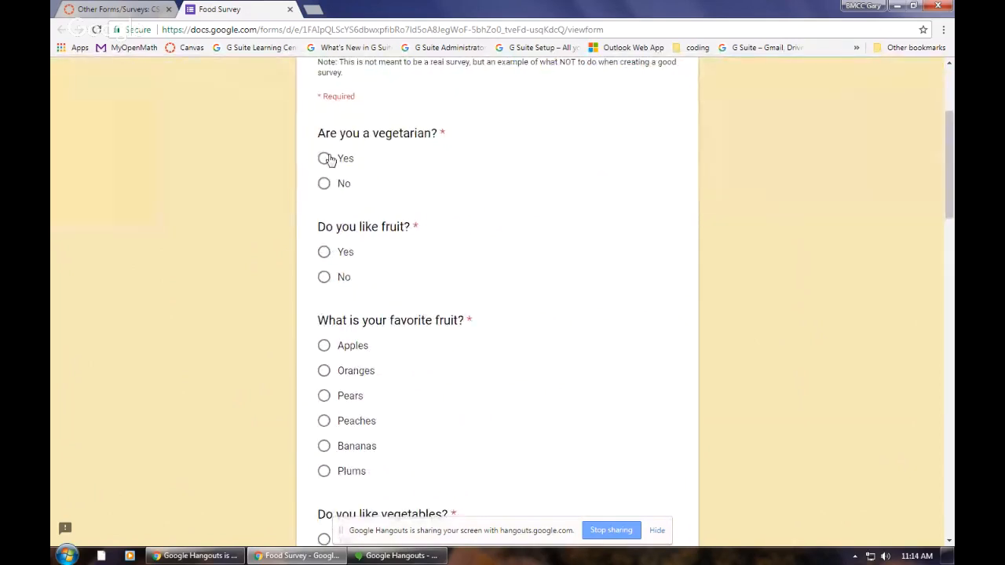
left_click(325, 349)
left_click(324, 374)
left_click(324, 398)
left_click(324, 422)
Step: Pick Broccoli as the favorite vegetable, and change the choice to Bok Choy
scroll(416, 381, "down", 2)
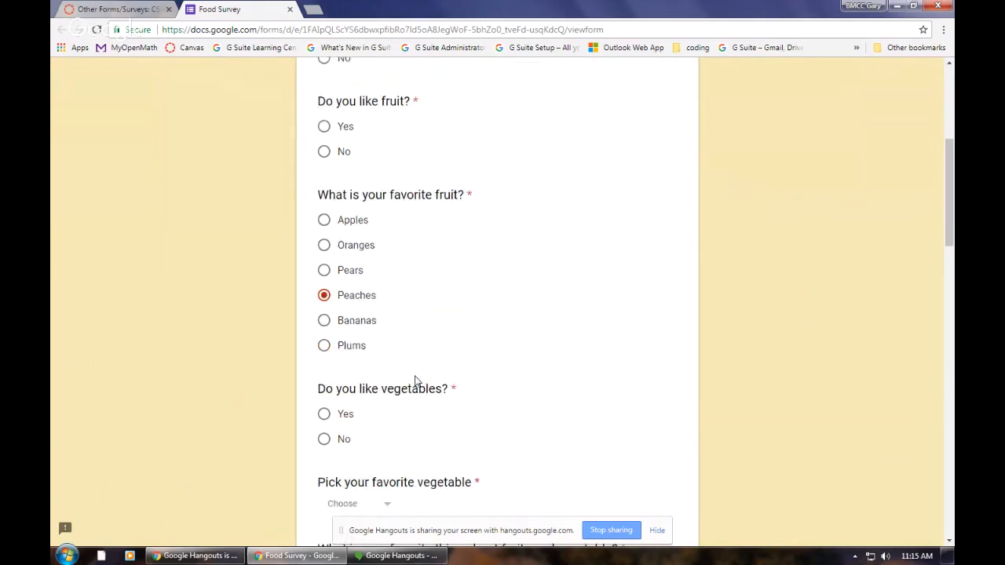
scroll(416, 380, "down", 3)
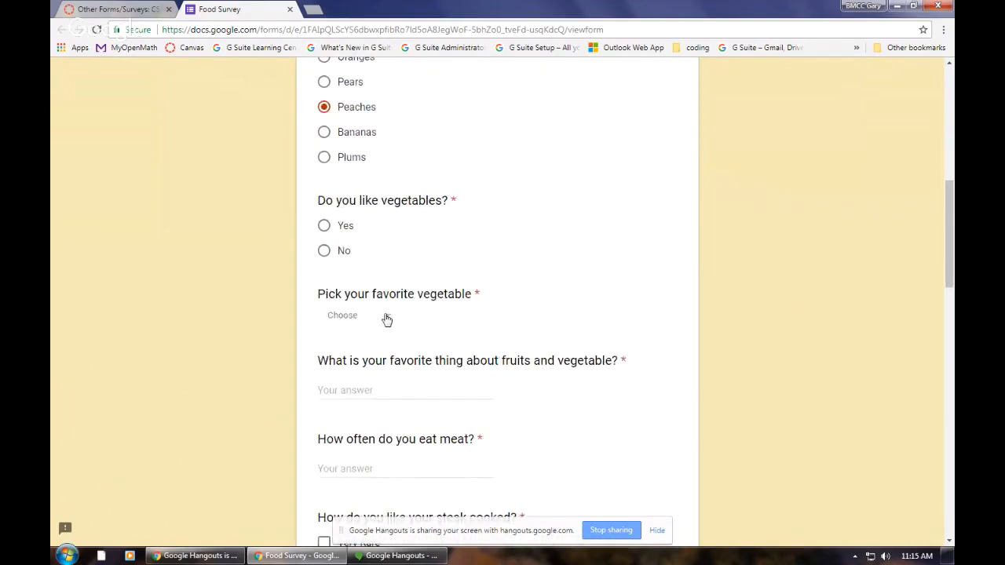
left_click(387, 319)
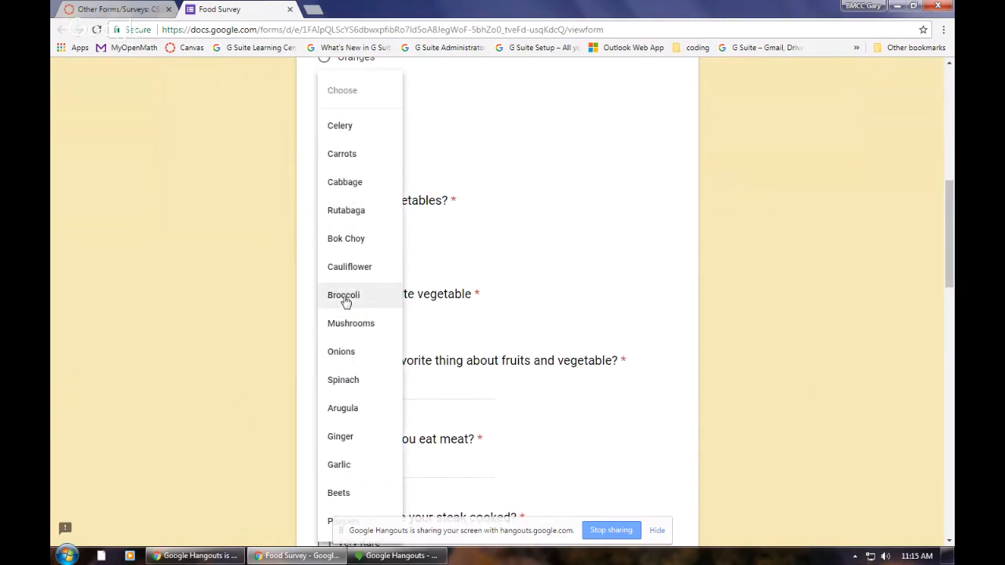
left_click(345, 298)
left_click(389, 319)
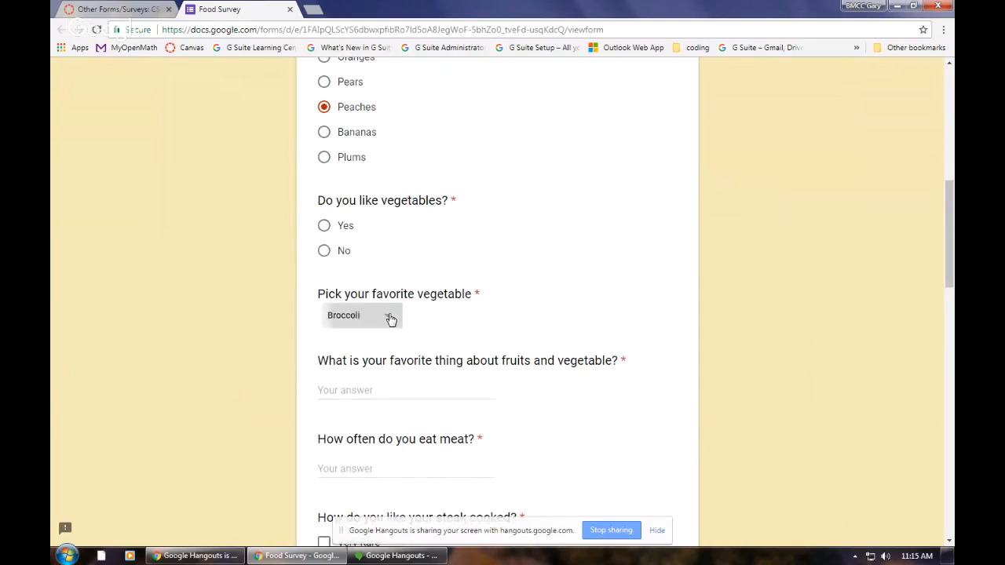
left_click(345, 239)
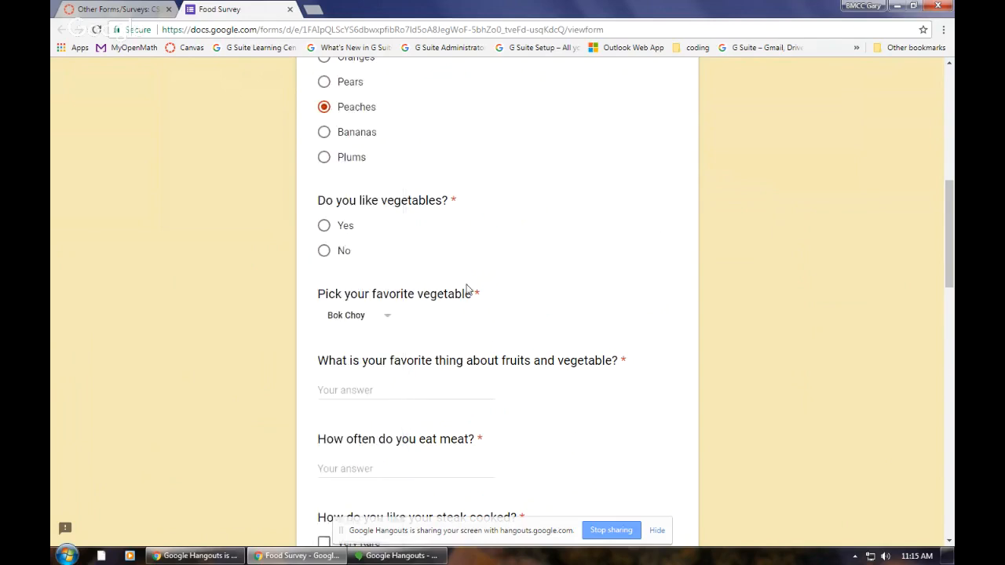
Step: Highlight the word "thing" in the fruits and vegetable question, and answer that question with "Everything"
scroll(464, 290, "down", 2)
left_click(347, 265)
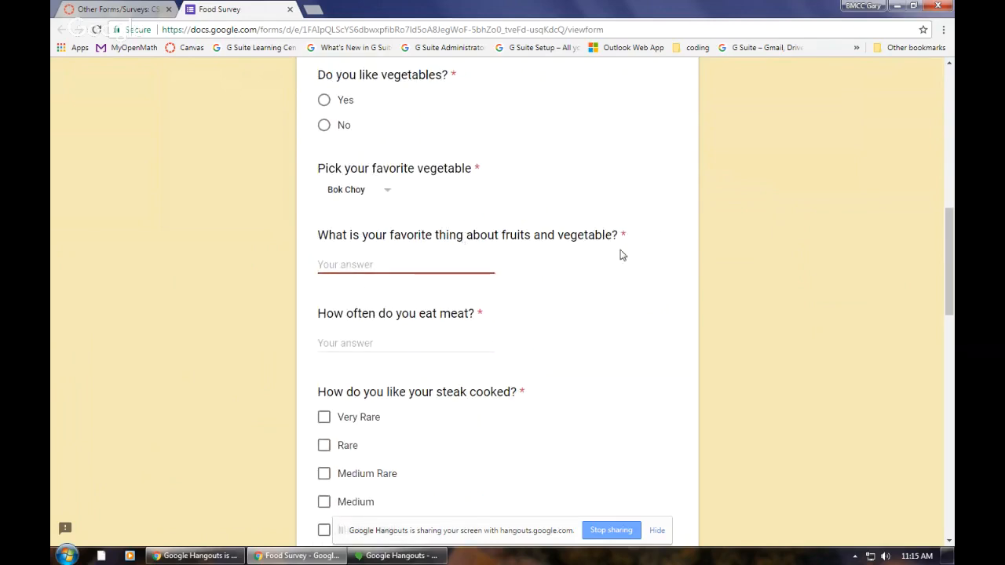
double_click(445, 235)
left_click(433, 264)
type("Everything")
Step: Try number and word answers to how often meat is eaten, ending with "3 times each week"
left_click(378, 345)
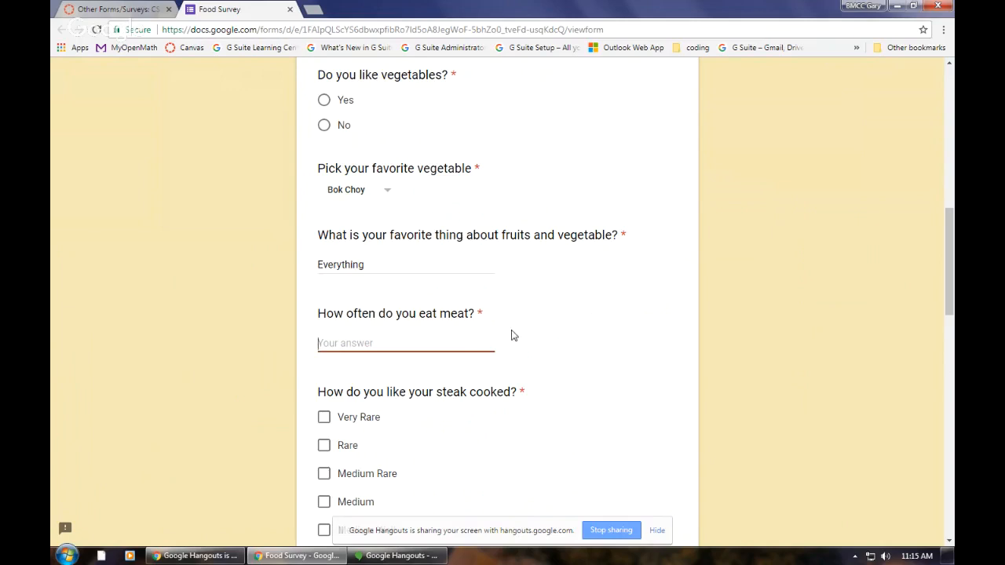
type("1")
key("BackSpace")
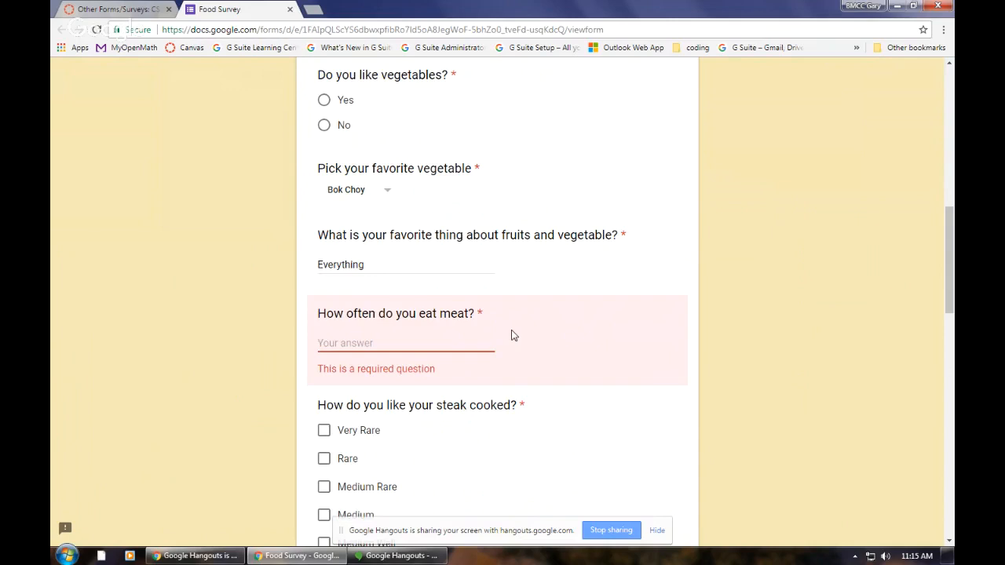
type("7")
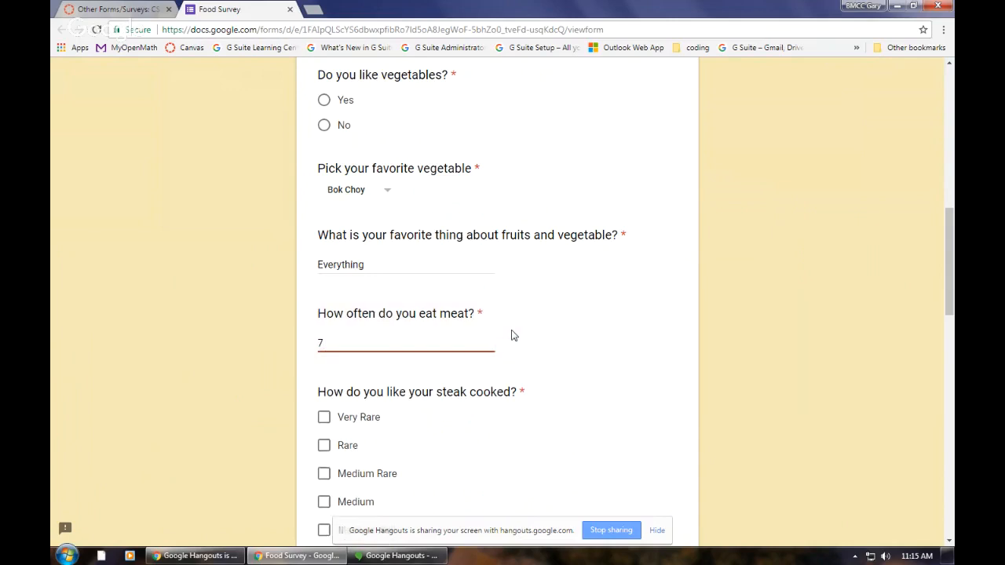
key("BackSpace")
type("ever")
key("BackSpace")
type("3 times each week")
Step: Select every doneness option from Very Rare to Well Done for the steak question
scroll(485, 408, "down", 2)
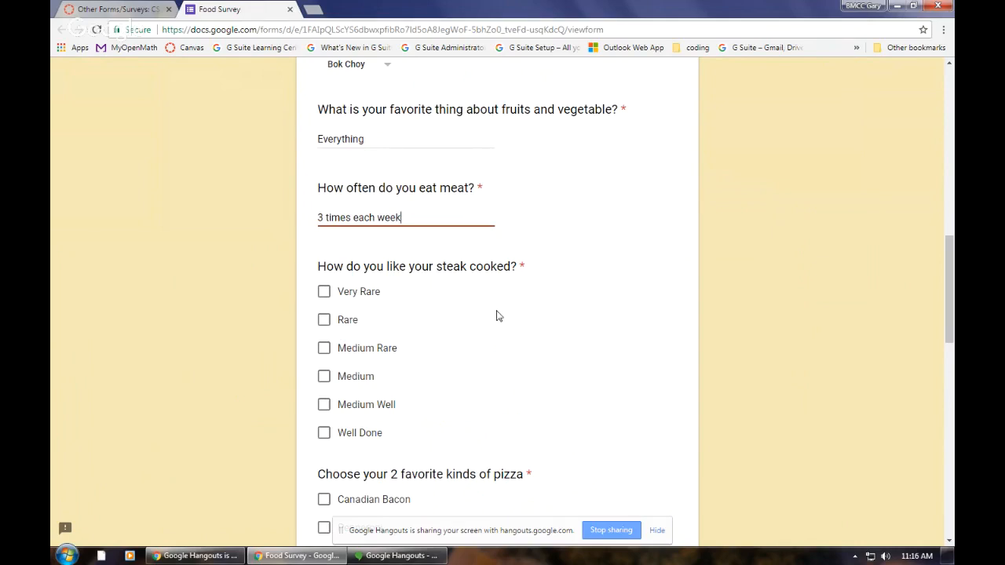
scroll(495, 317, "down", 2)
scroll(494, 319, "down", 3)
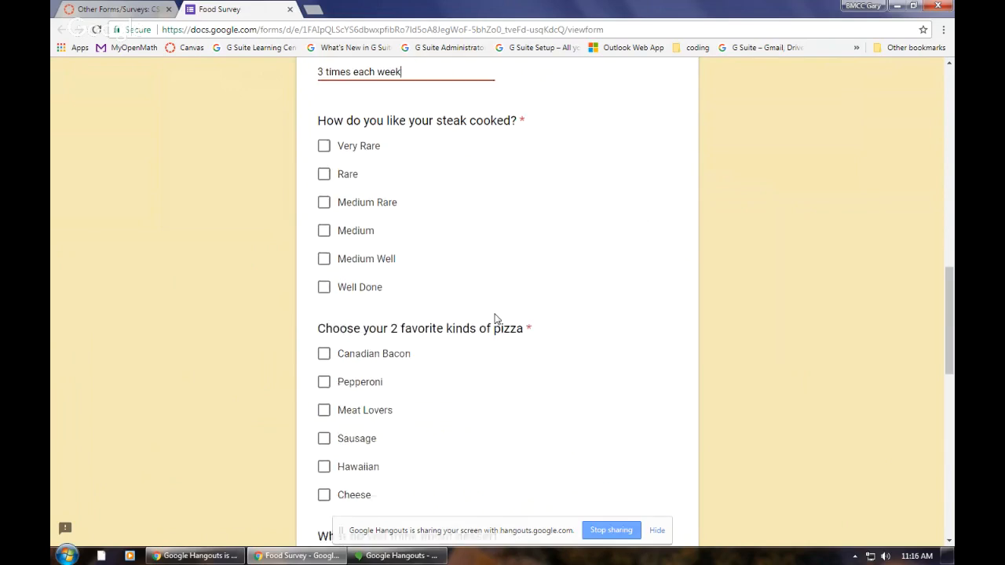
scroll(434, 285, "up", 2)
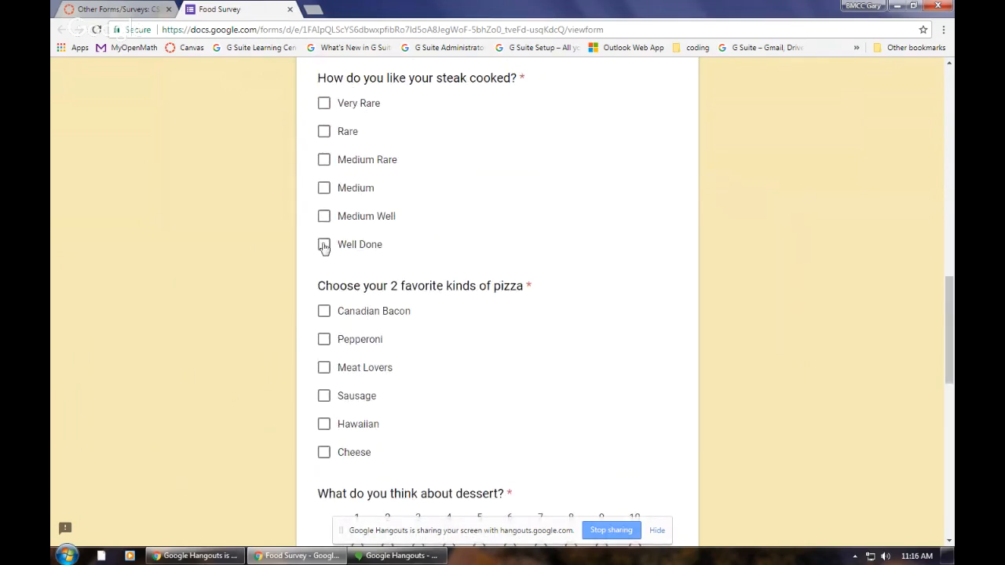
left_click(324, 215)
left_click(324, 187)
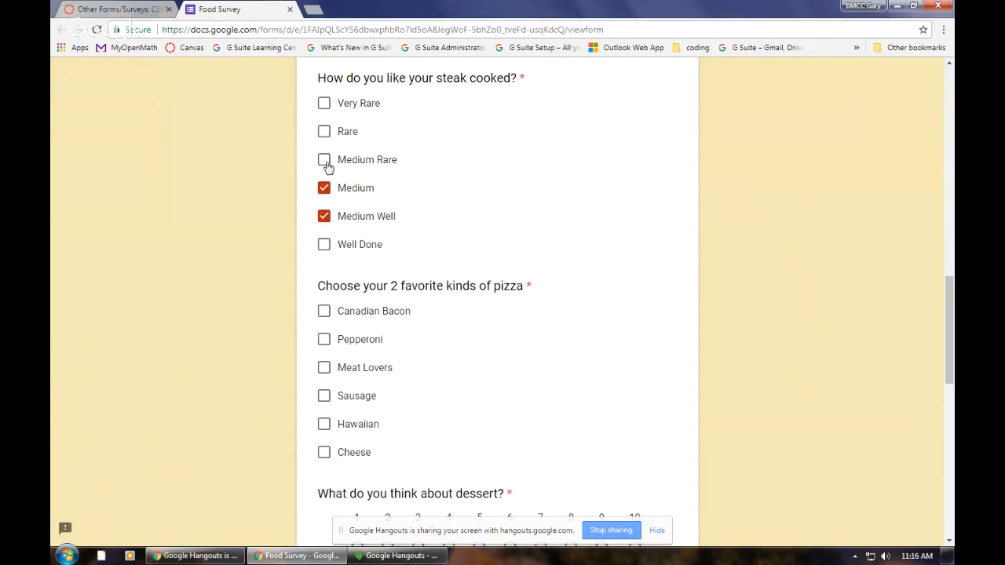
left_click(325, 159)
left_click(325, 131)
left_click(325, 103)
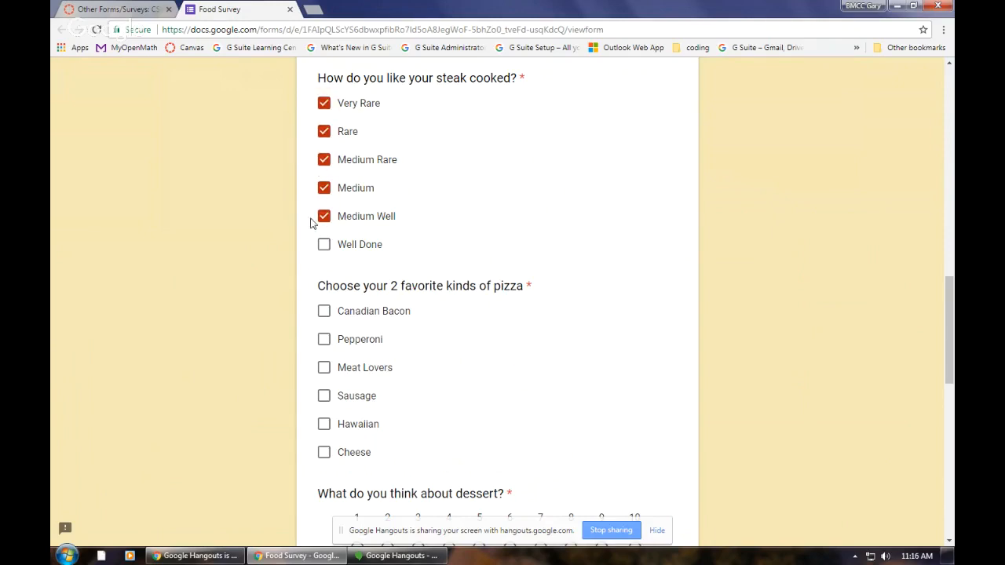
left_click(324, 244)
Step: Clear all six selected doneness options in the steak question
scroll(442, 221, "down", 1)
left_click(326, 183)
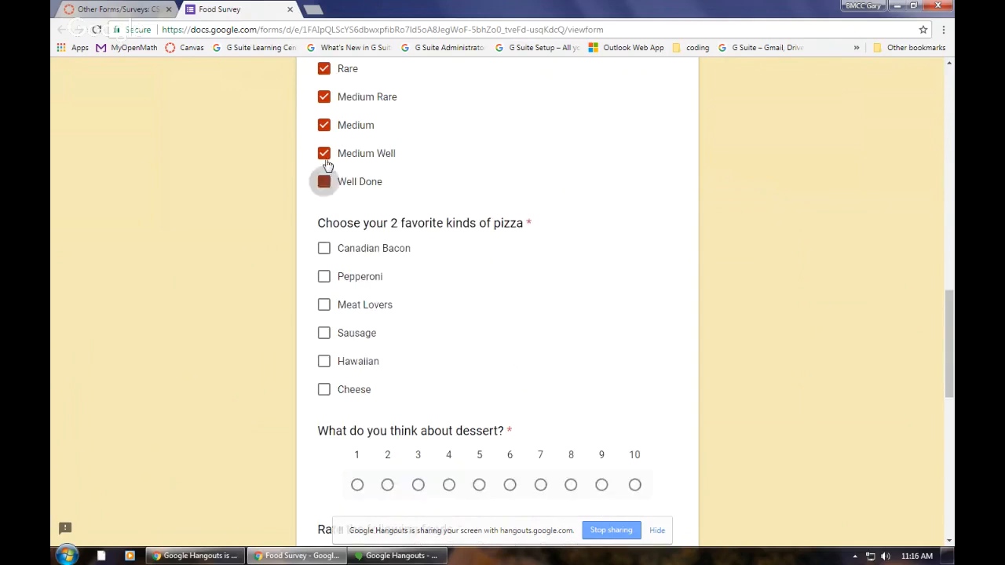
left_click(324, 154)
left_click(324, 127)
left_click(324, 96)
left_click(324, 69)
scroll(362, 110, "up", 2)
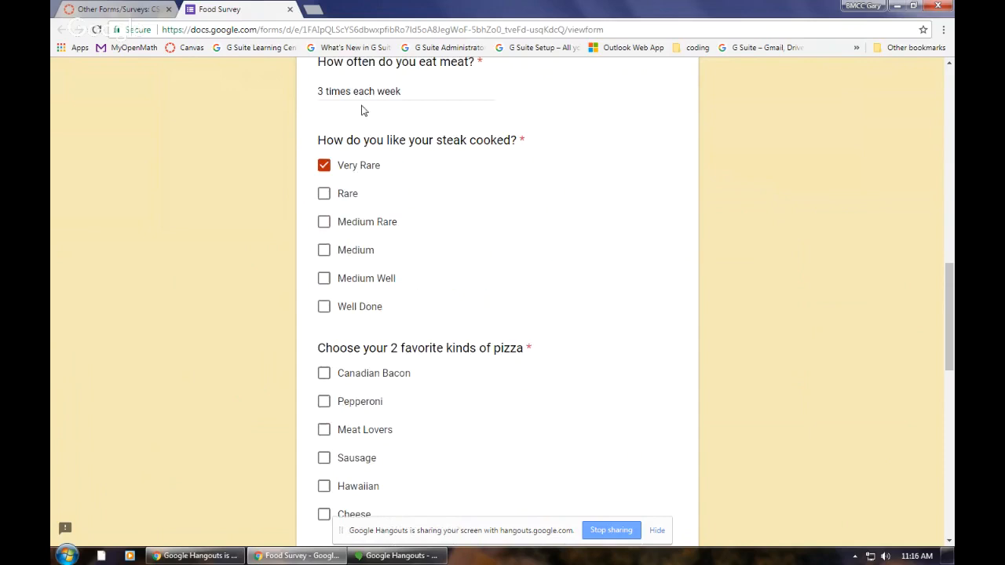
left_click(322, 165)
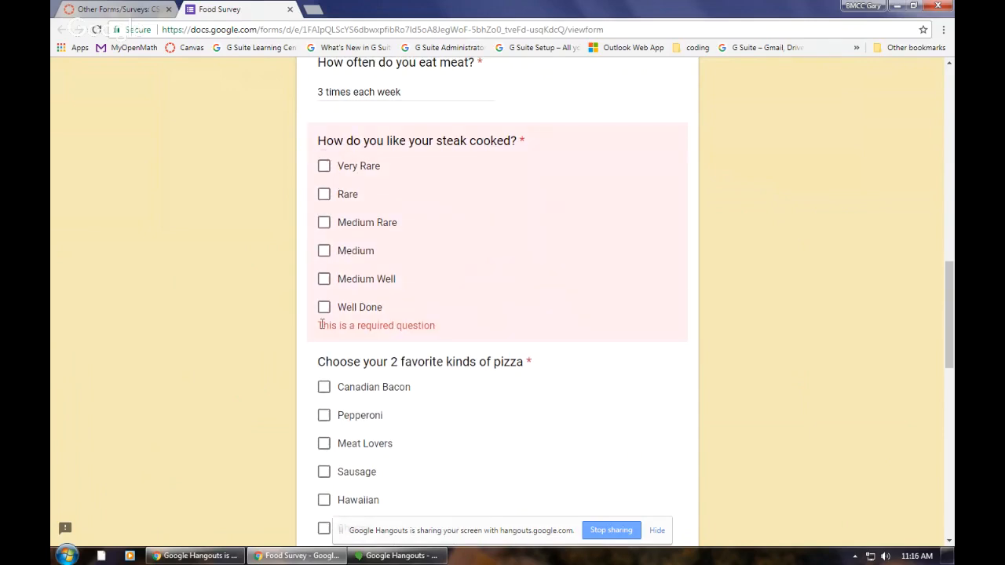
Step: Answer the steak question with Well Done, Medium Well, Medium and Medium Rare
left_click(324, 307)
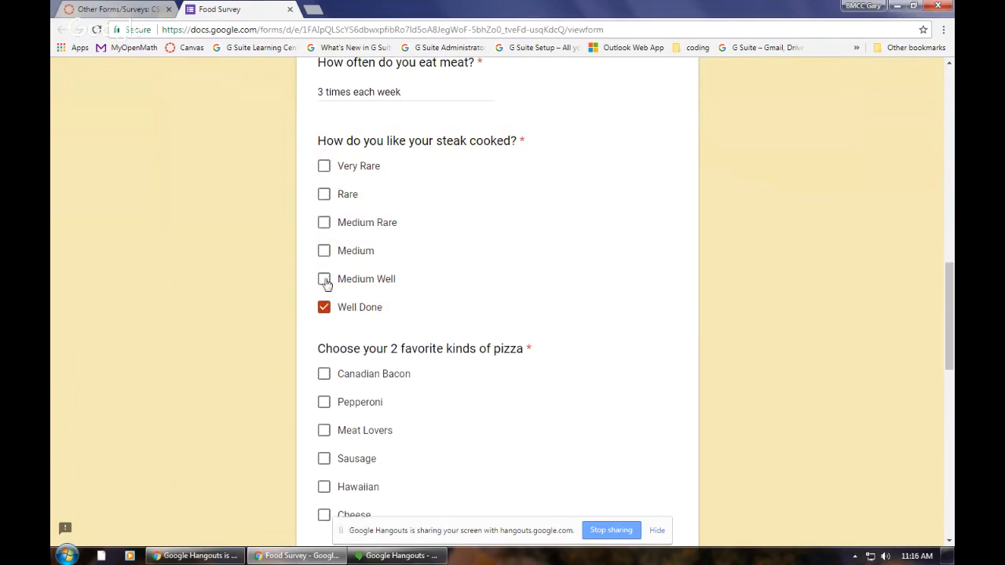
left_click(323, 280)
left_click(325, 253)
left_click(325, 222)
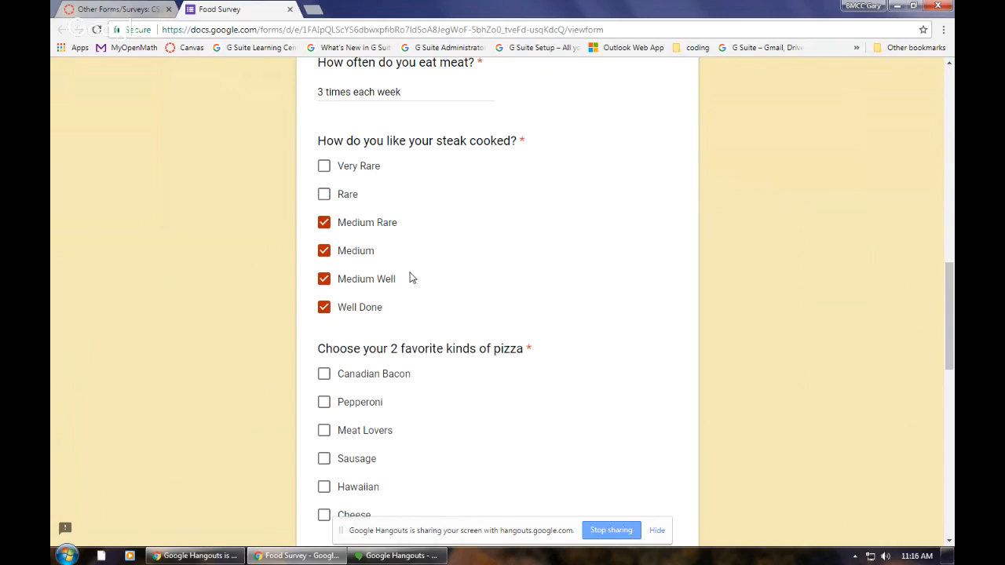
Step: Look over the remaining survey questions, then rate dessert 1 and change the rating to 10
scroll(411, 276, "down", 1)
scroll(410, 278, "down", 3)
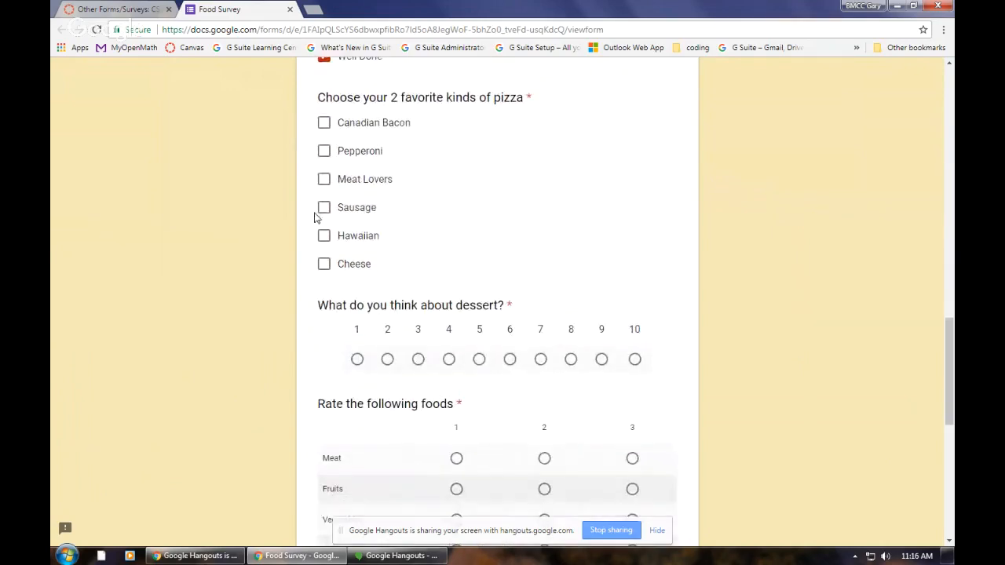
scroll(496, 264, "down", 5)
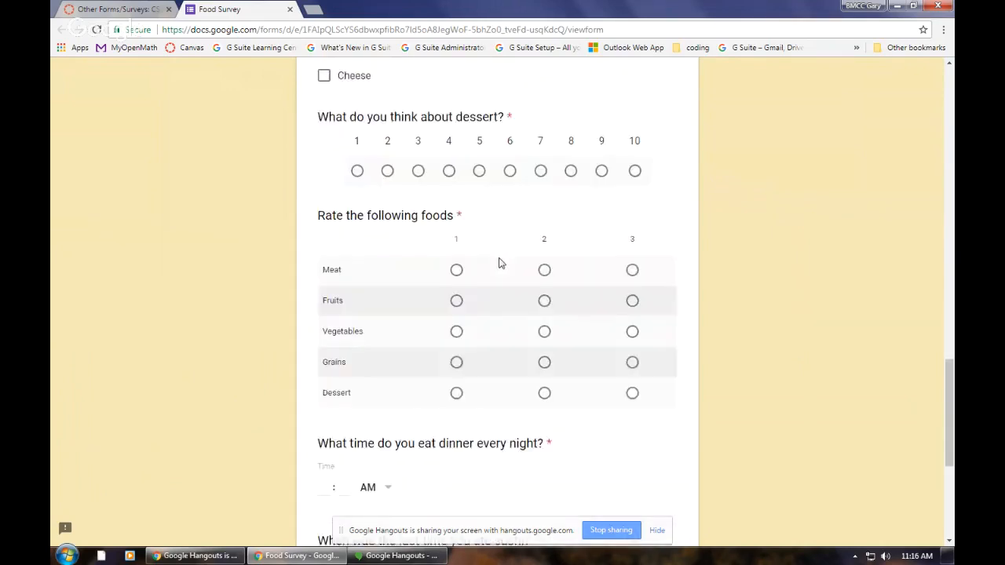
scroll(499, 264, "down", 3)
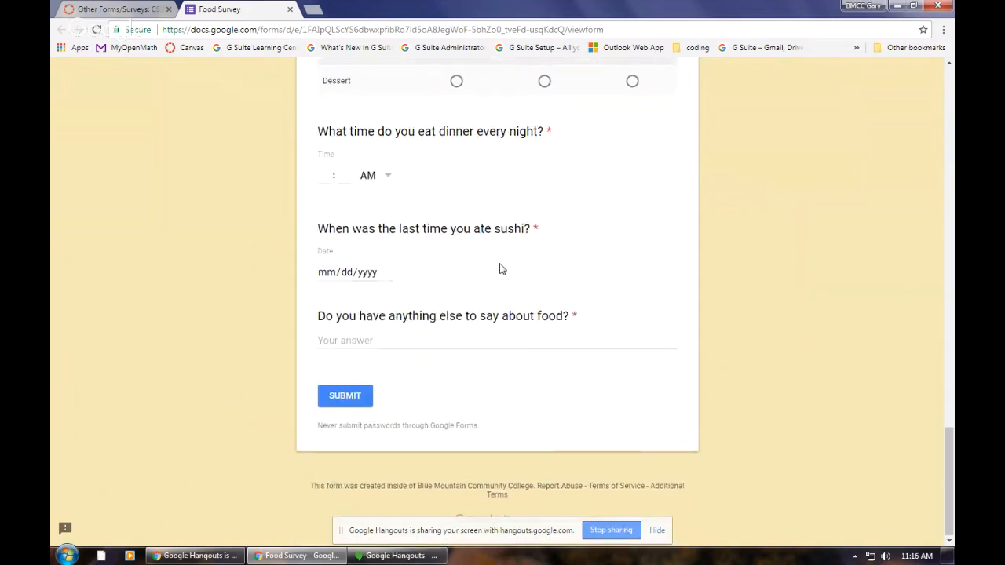
scroll(500, 270, "up", 8)
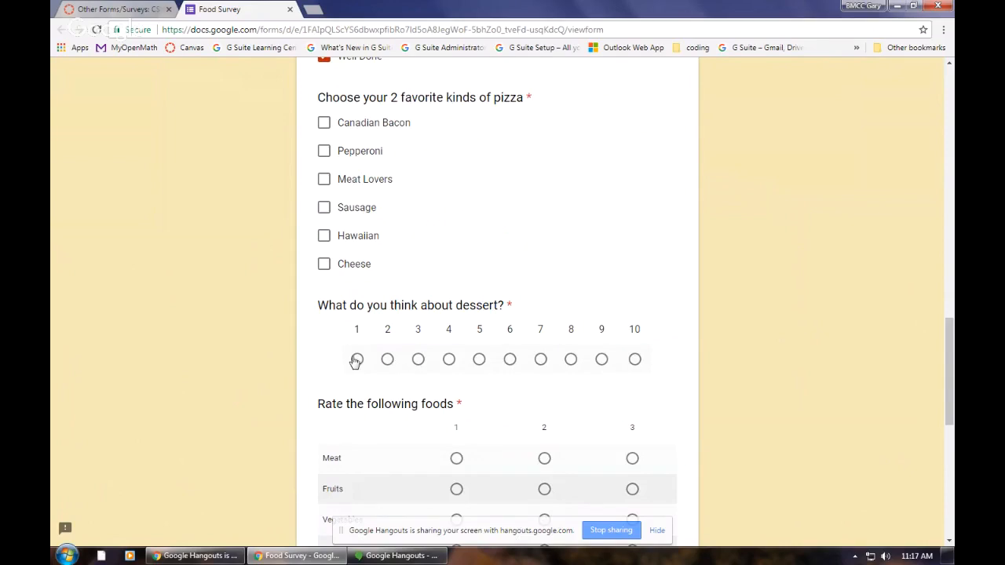
left_click(357, 360)
left_click(634, 360)
Step: In the food rating grid, rate Meat 1 and change it to 3, then rate Fruits 2 and Vegetables 1
scroll(517, 341, "down", 2)
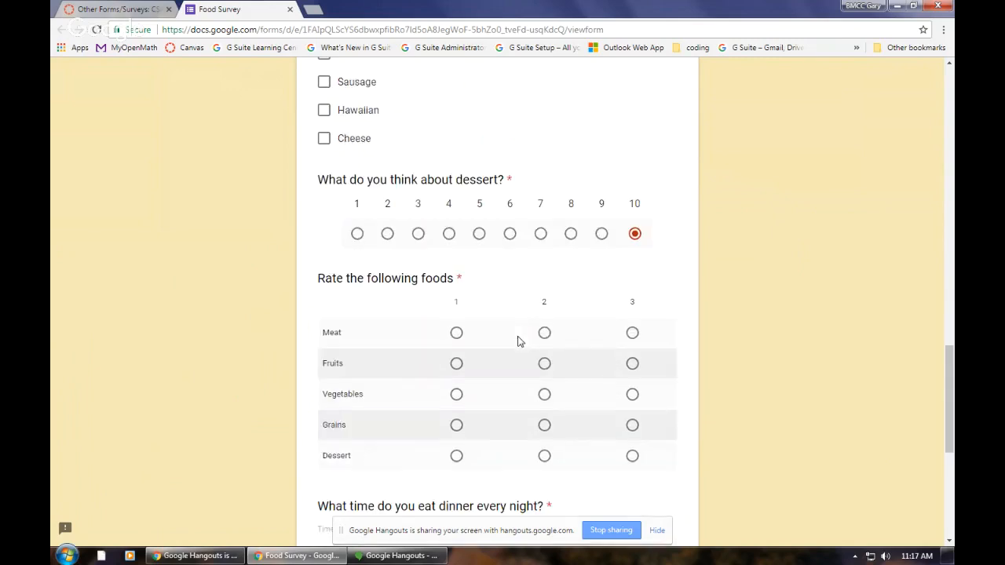
left_click(459, 333)
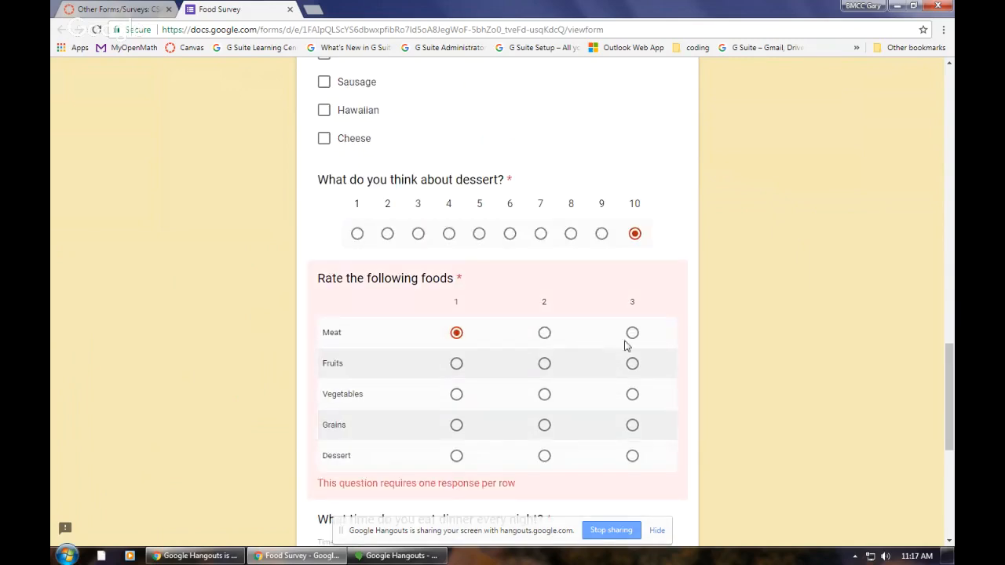
left_click(631, 337)
left_click(544, 363)
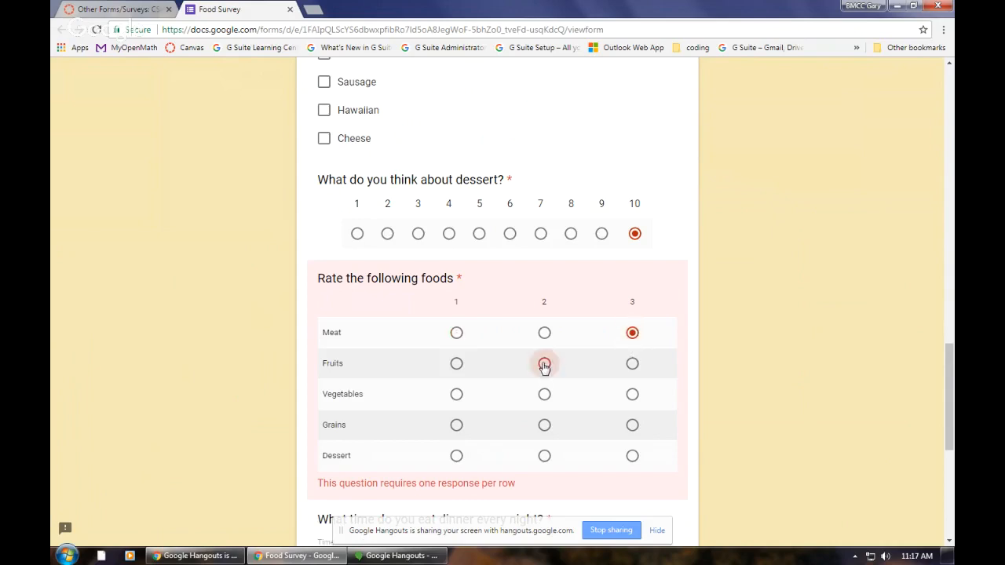
left_click(455, 394)
Step: Examine the dinner time, last sushi date and final comment questions, activating the date and comment answer fields
scroll(487, 405, "down", 3)
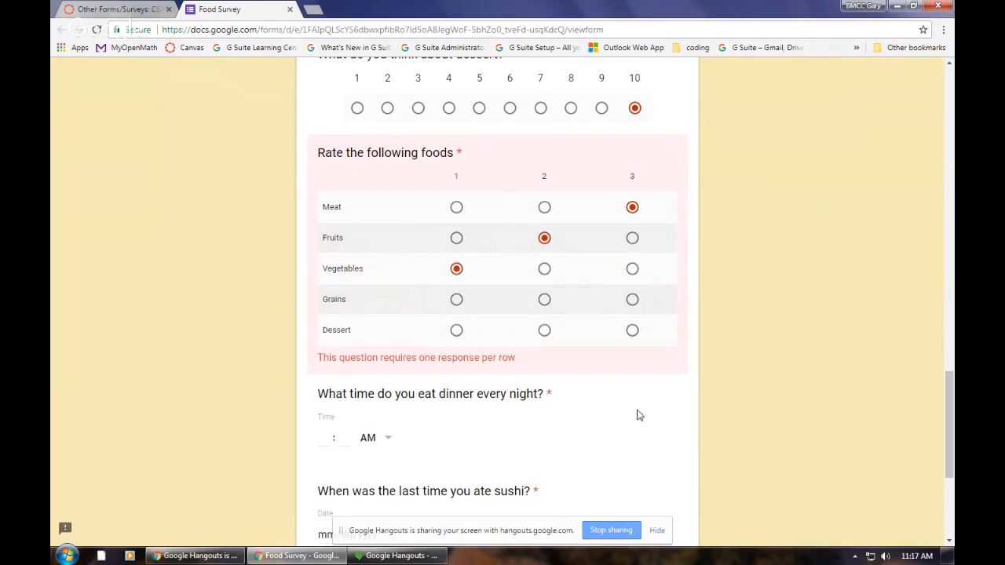
scroll(439, 412, "down", 3)
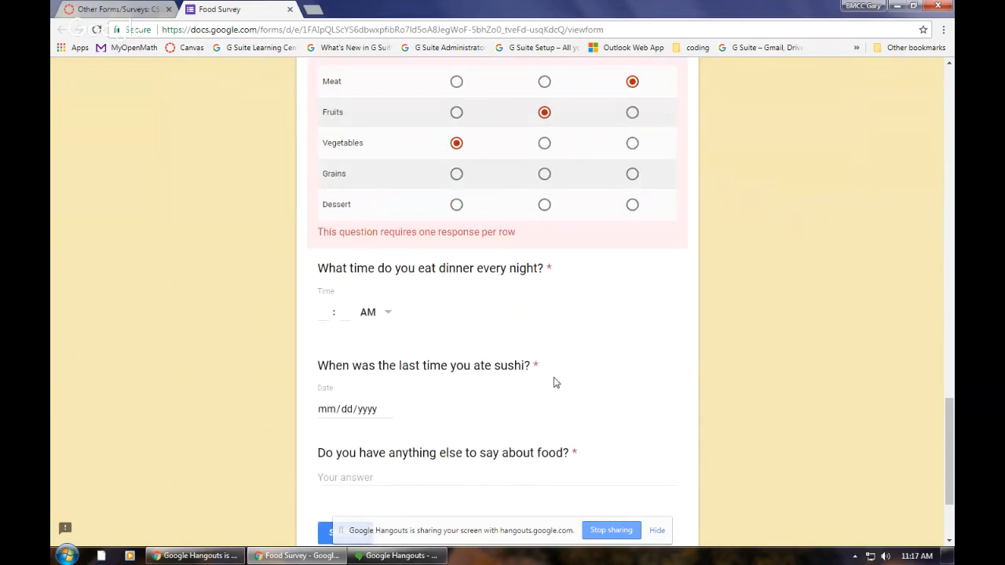
left_click(348, 408)
scroll(461, 417, "down", 1)
scroll(462, 417, "down", 1)
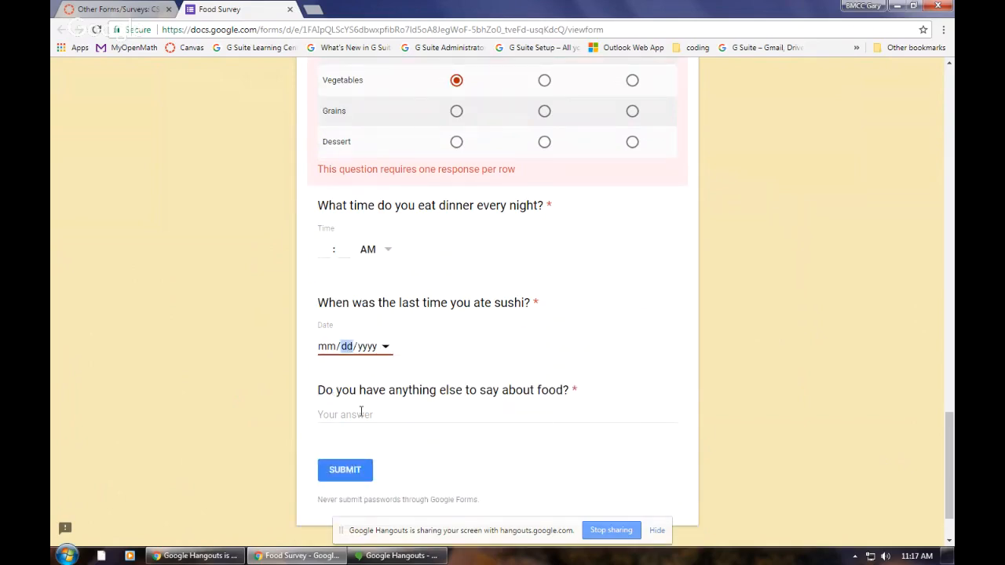
left_click(360, 413)
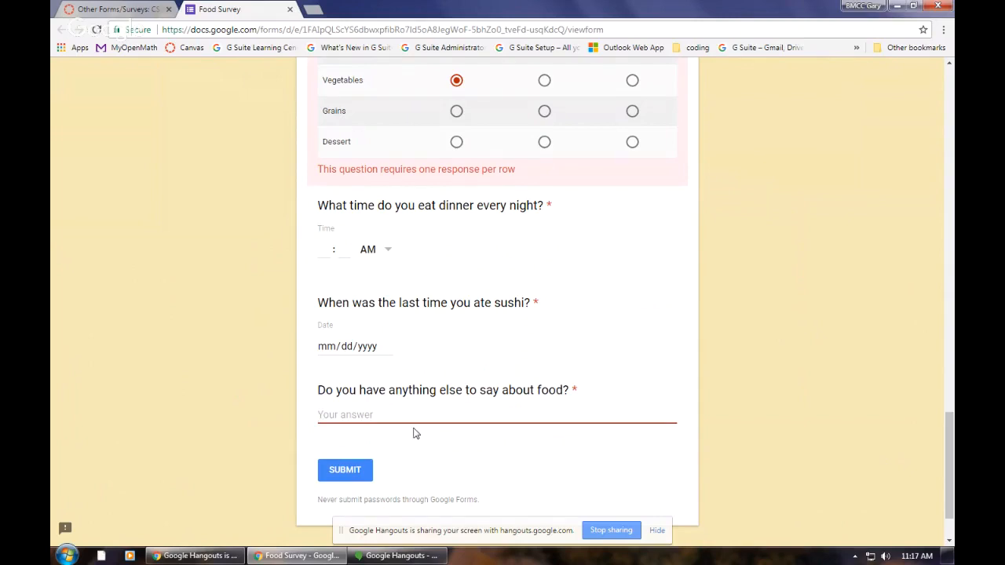
Step: Close the Food Survey, discarding its answers, and open the survey about coding from the course page
scroll(456, 441, "down", 2)
scroll(475, 447, "up", 10)
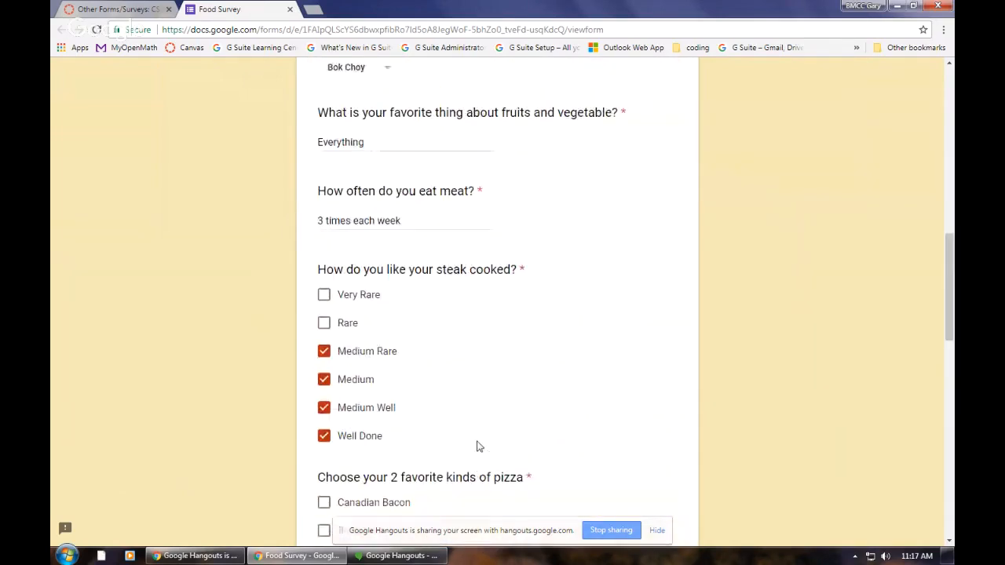
scroll(477, 446, "up", 10)
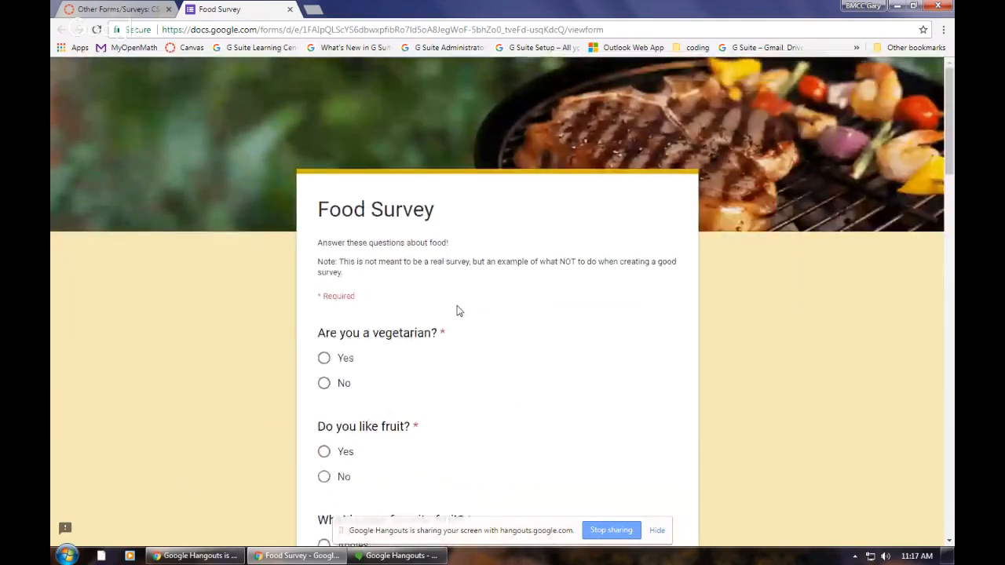
left_click(290, 9)
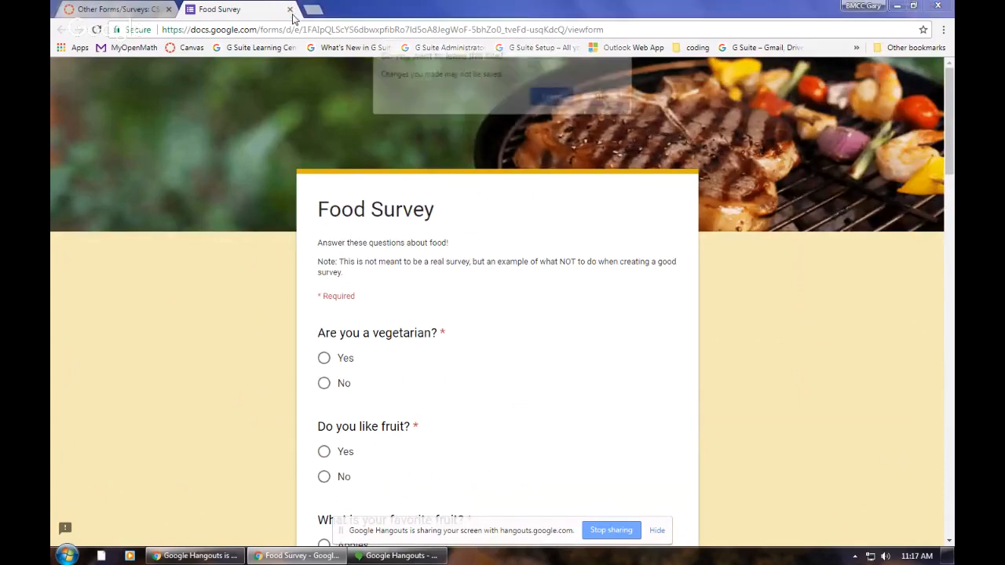
left_click(559, 98)
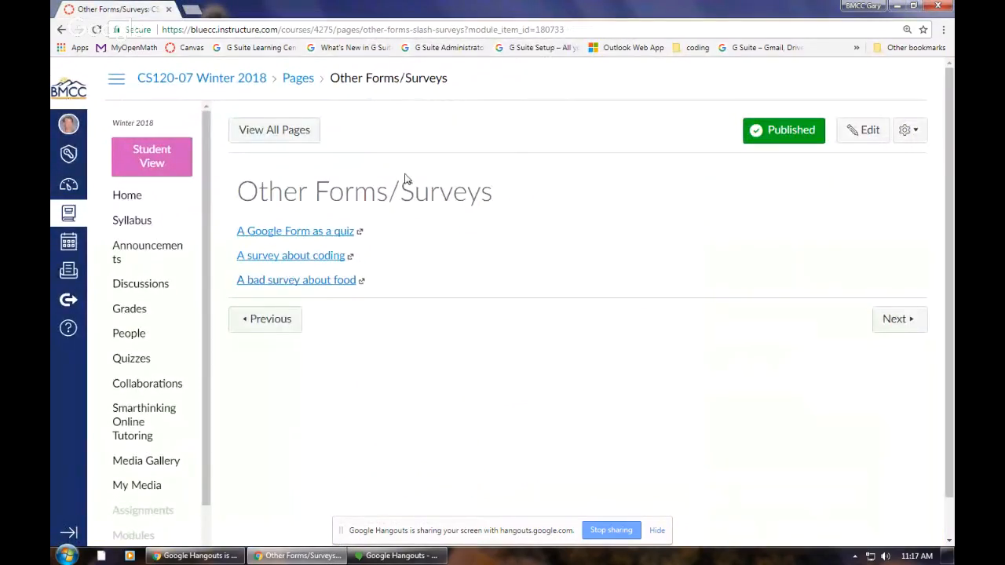
left_click(327, 265)
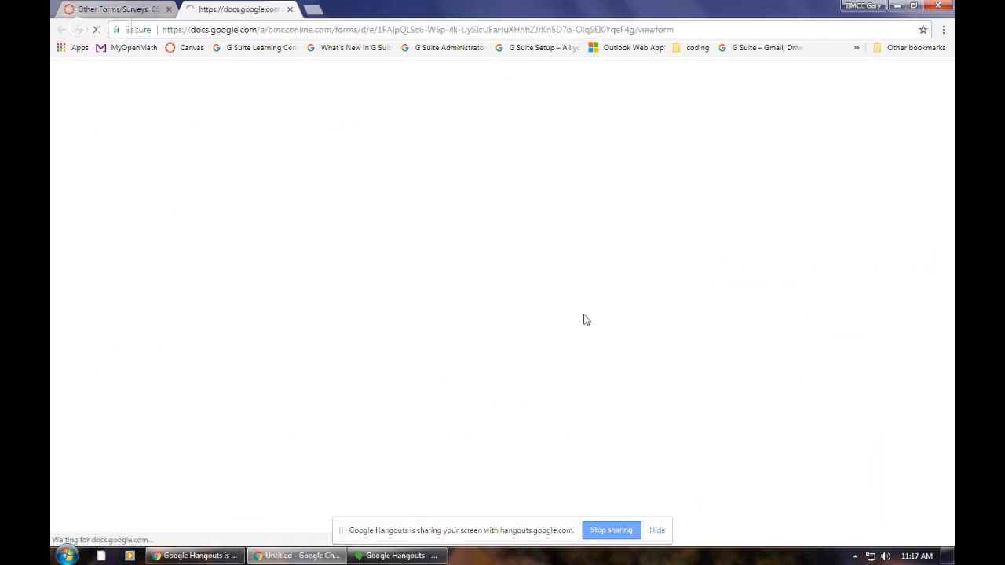
Step: Fill in the respondent's first name and last name in the Learn to Code? survey
scroll(580, 320, "down", 1)
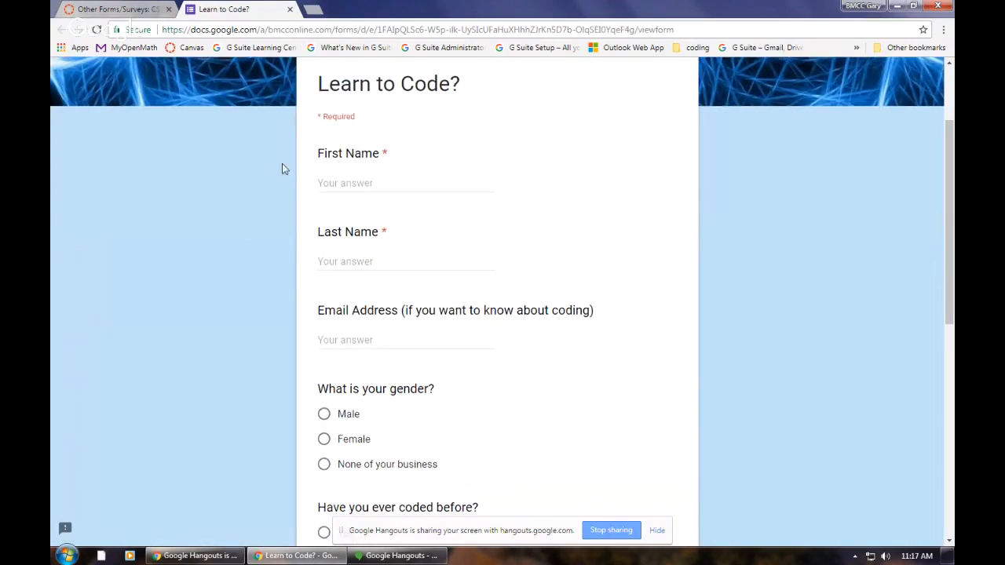
left_click(372, 186)
left_click(365, 260)
left_click(377, 184)
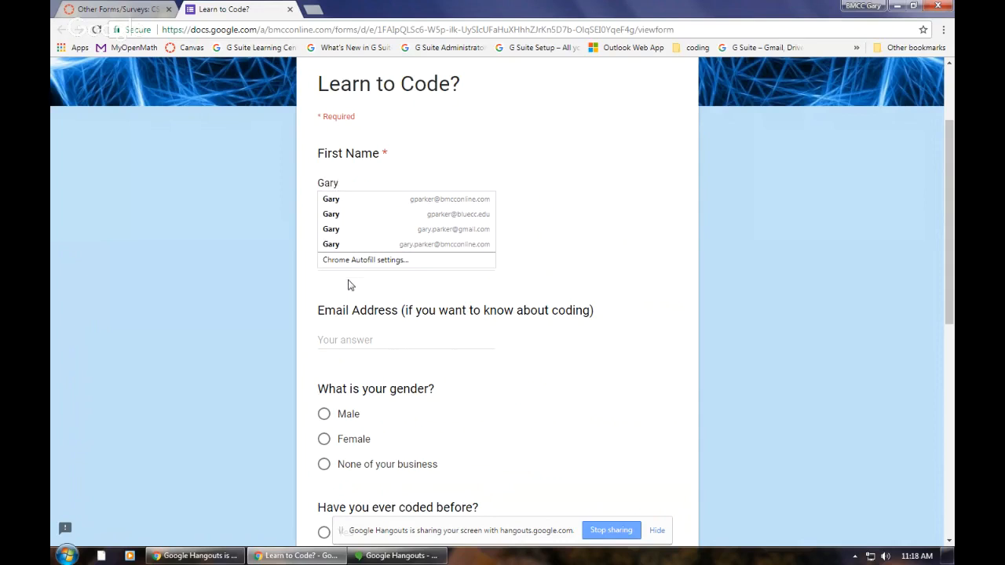
left_click(351, 287)
left_click(357, 264)
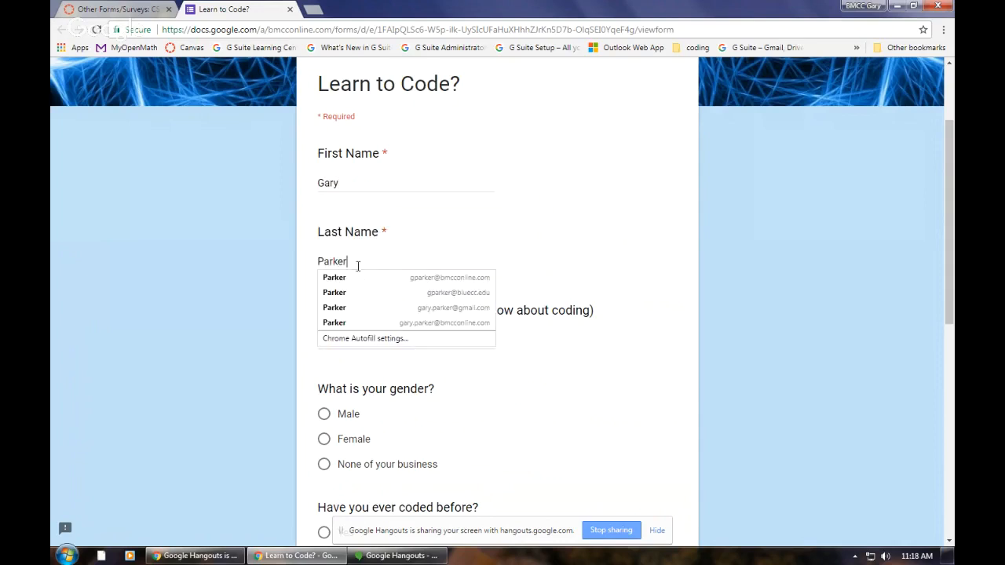
left_click(503, 386)
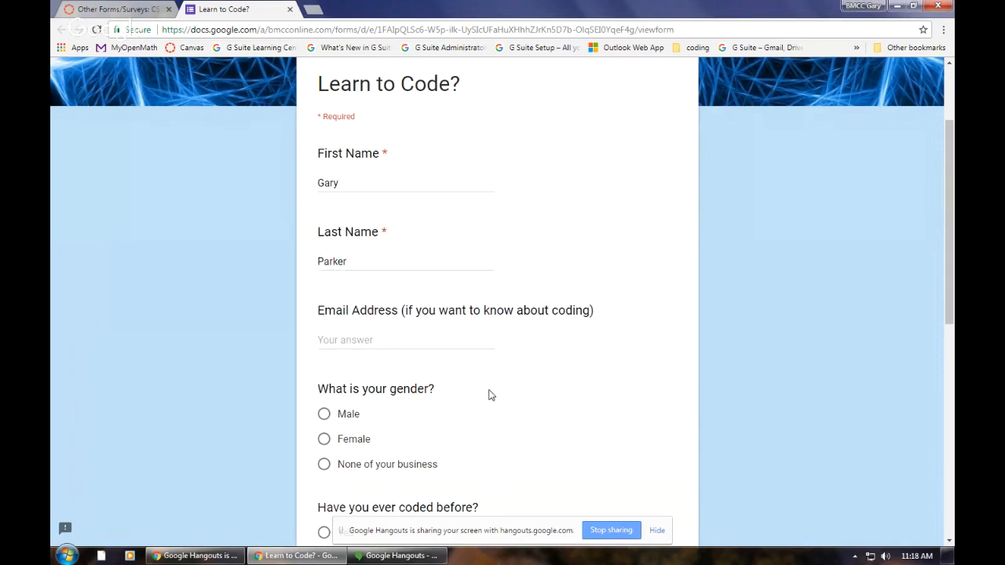
Step: Leave the optional email address question blank and answer the gender question with "None of your business"
left_click(369, 340)
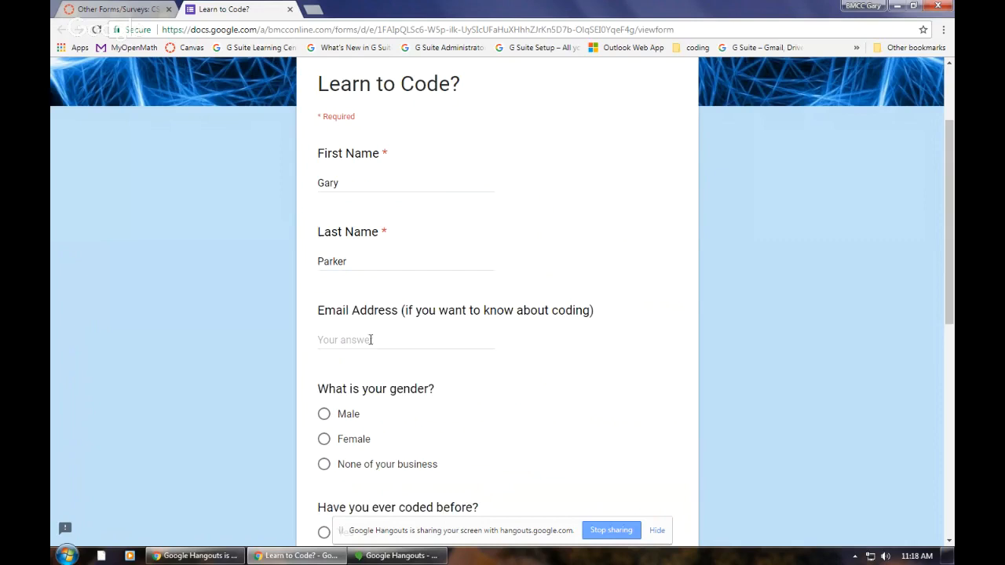
left_click(601, 316)
left_click(389, 345)
scroll(539, 352, "down", 2)
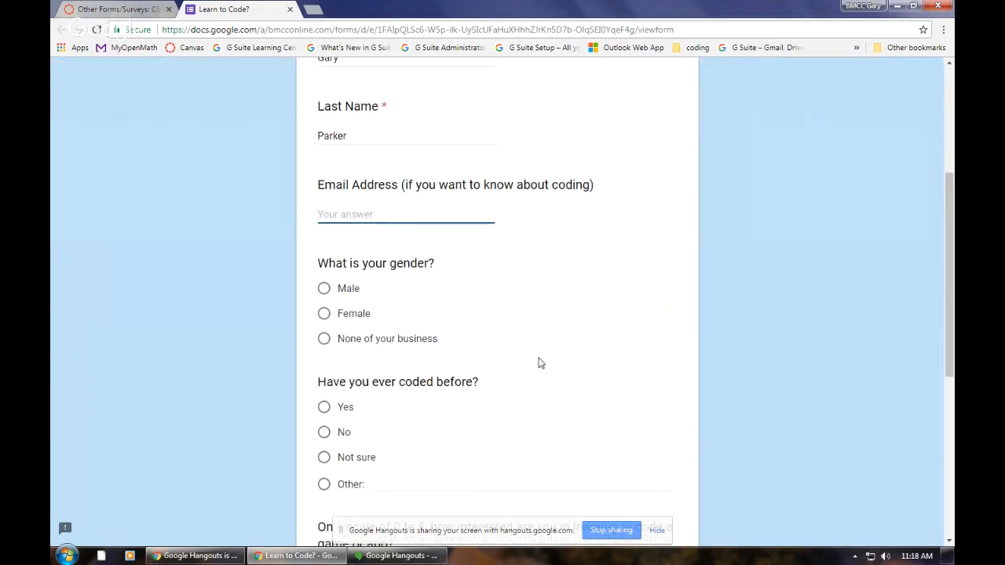
left_click(326, 340)
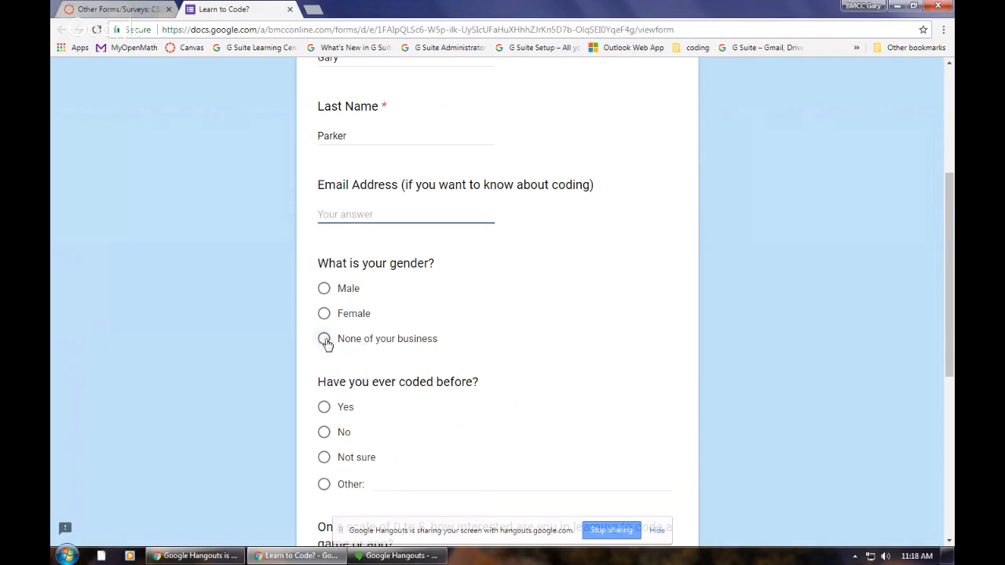
scroll(564, 402, "down", 2)
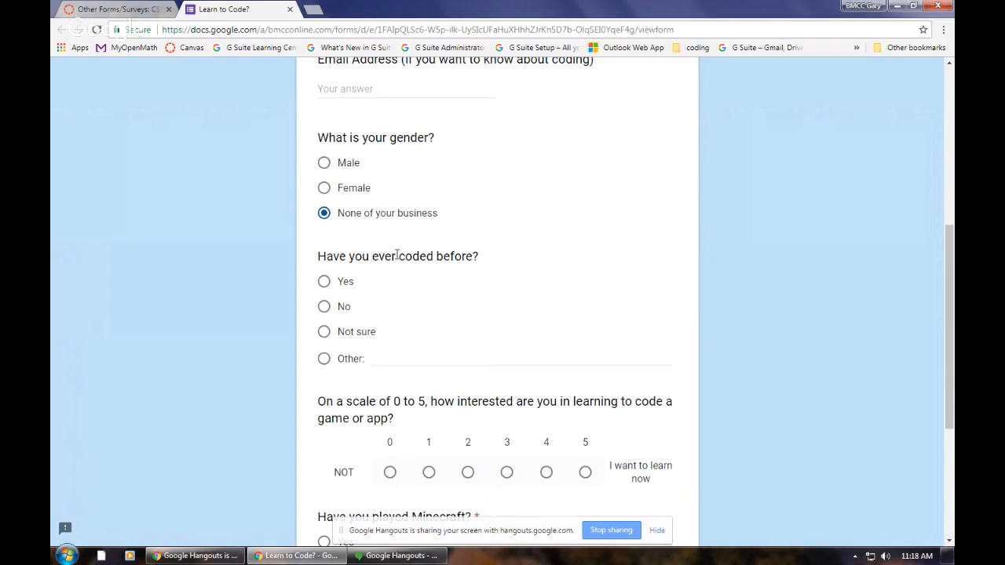
Step: Answer the question about having coded before with a custom Other response, "A few times years ago"
left_click(396, 358)
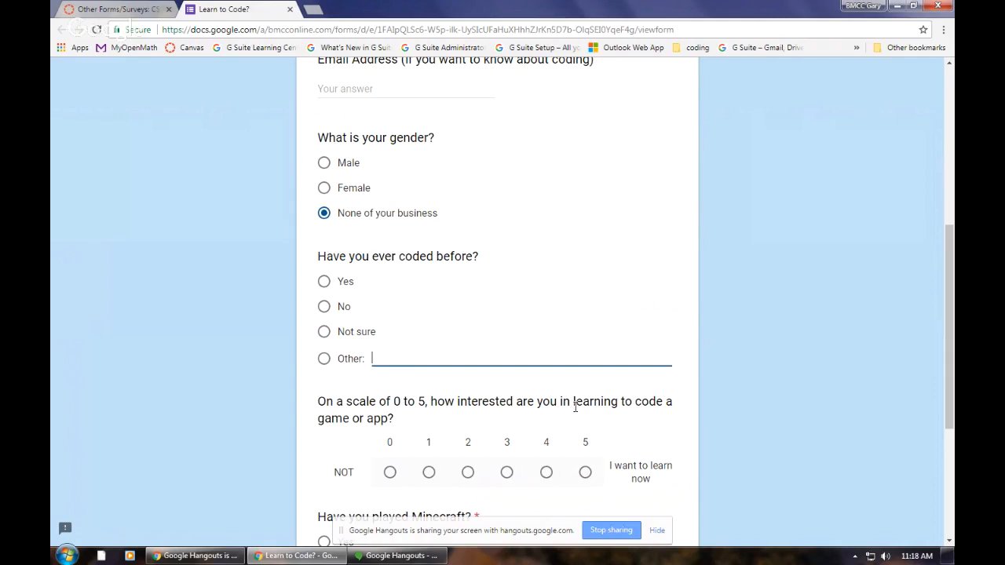
type("A few times years ago")
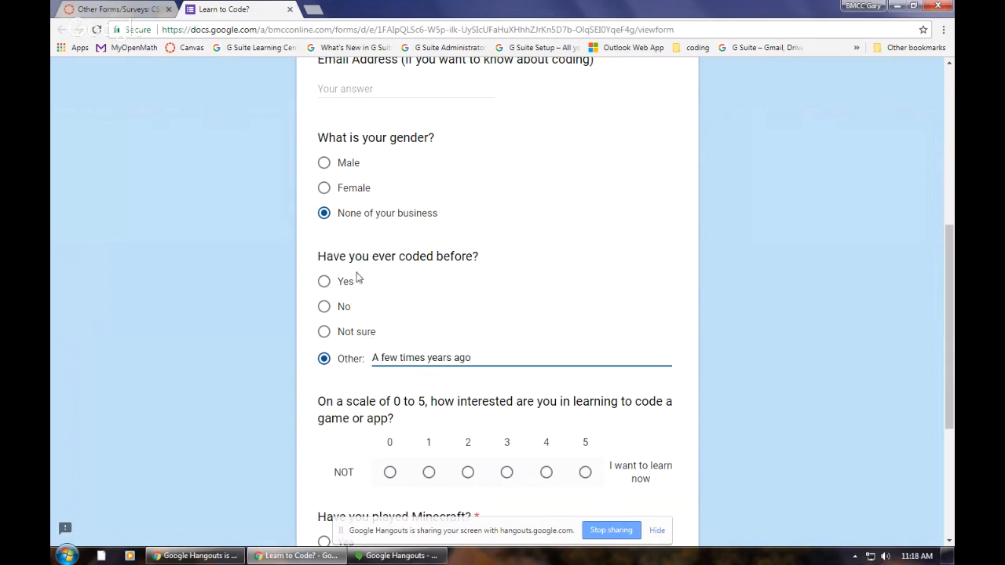
Step: Try the Yes, No and Not sure answers to the coding experience question, return to Other and highlight its text
left_click(323, 281)
left_click(324, 306)
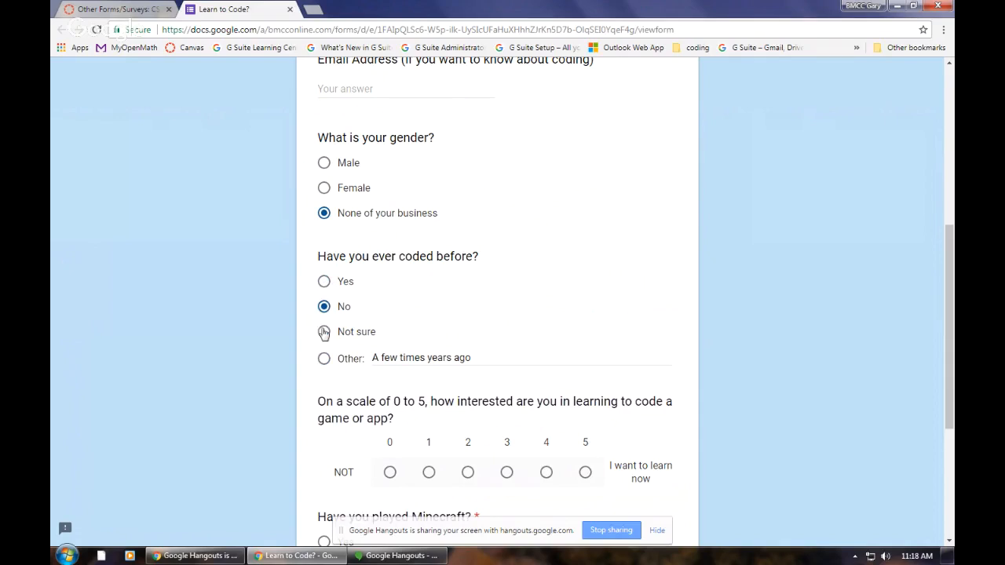
left_click(323, 332)
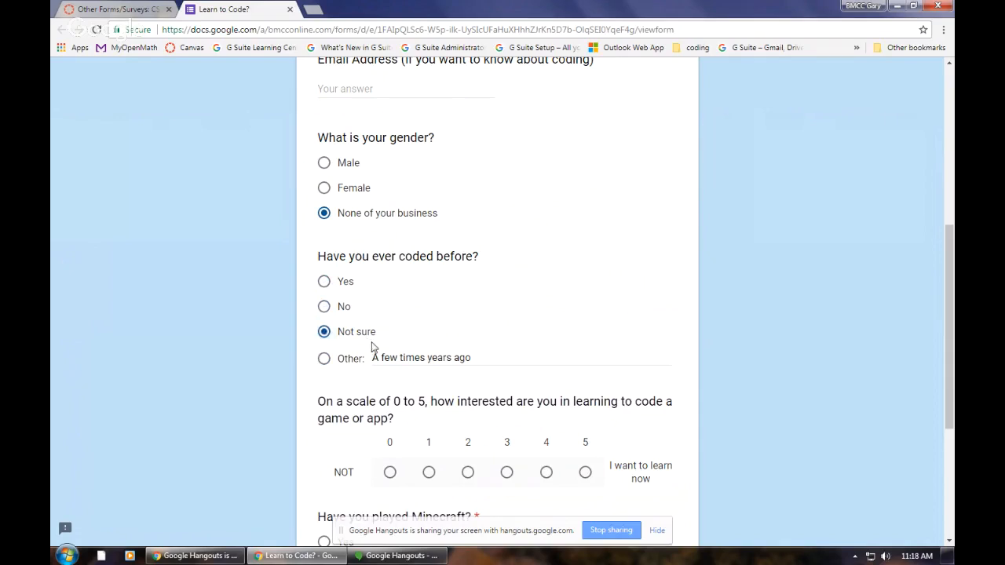
left_click(324, 358)
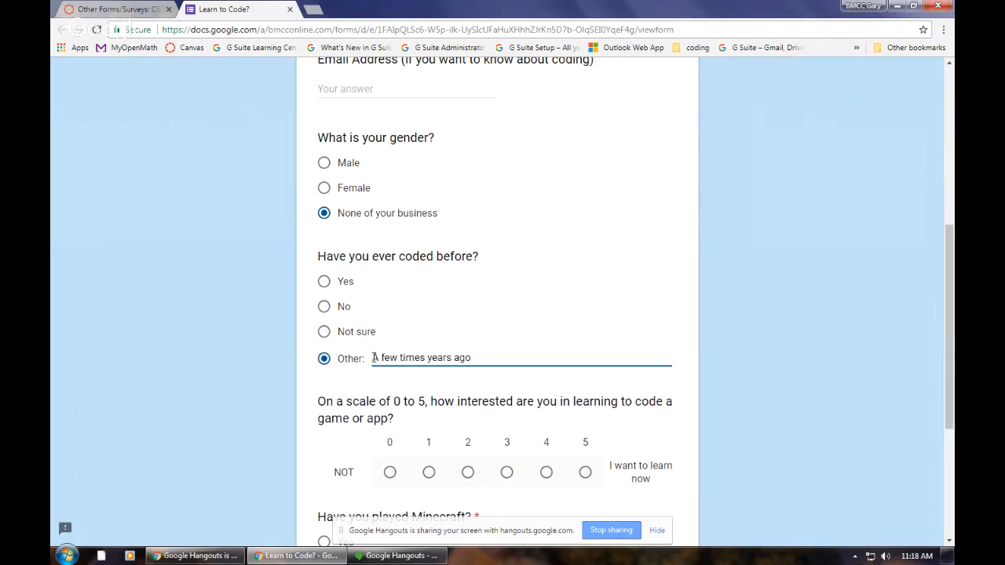
left_click_drag(372, 362, 438, 373)
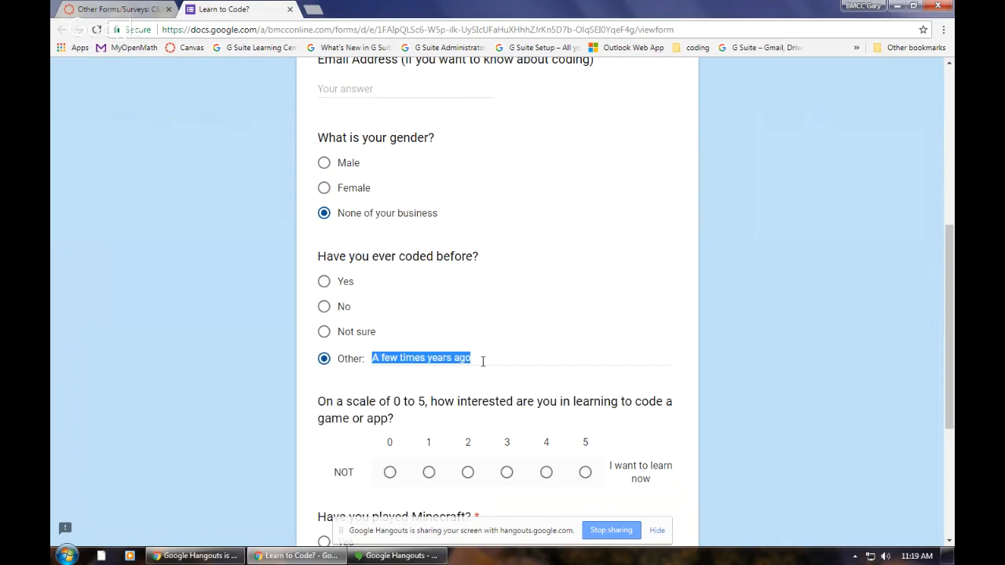
Step: Rate the interest in learning to code as 5, answer Yes to having played Minecraft, and continue to the following section
scroll(483, 364, "down", 3)
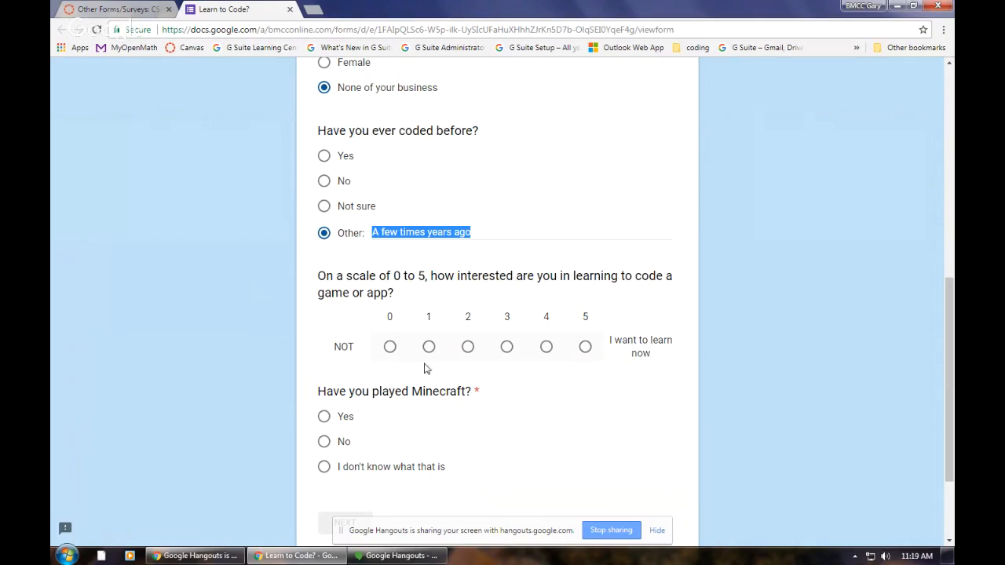
left_click(584, 348)
scroll(534, 412, "down", 1)
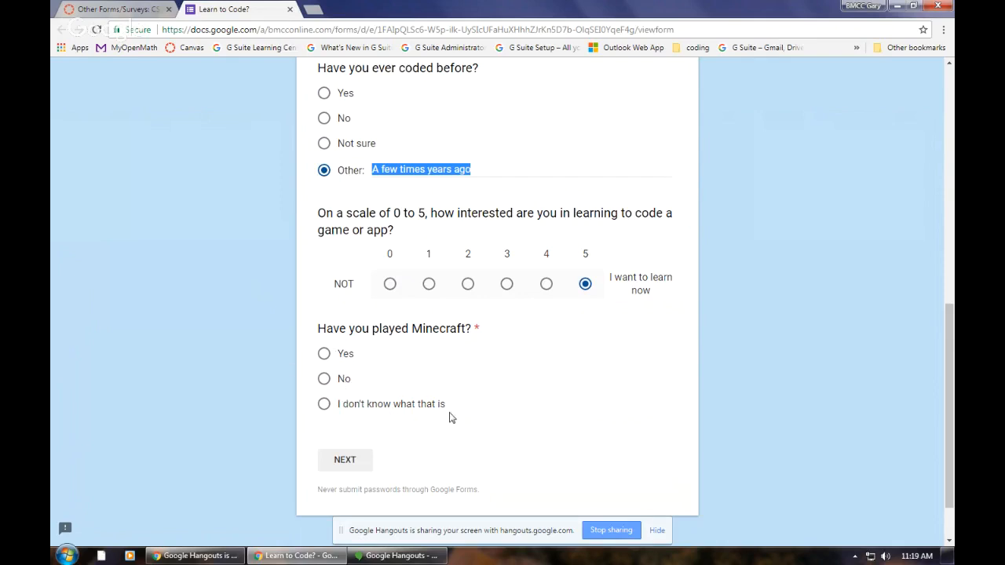
left_click(324, 354)
left_click(354, 465)
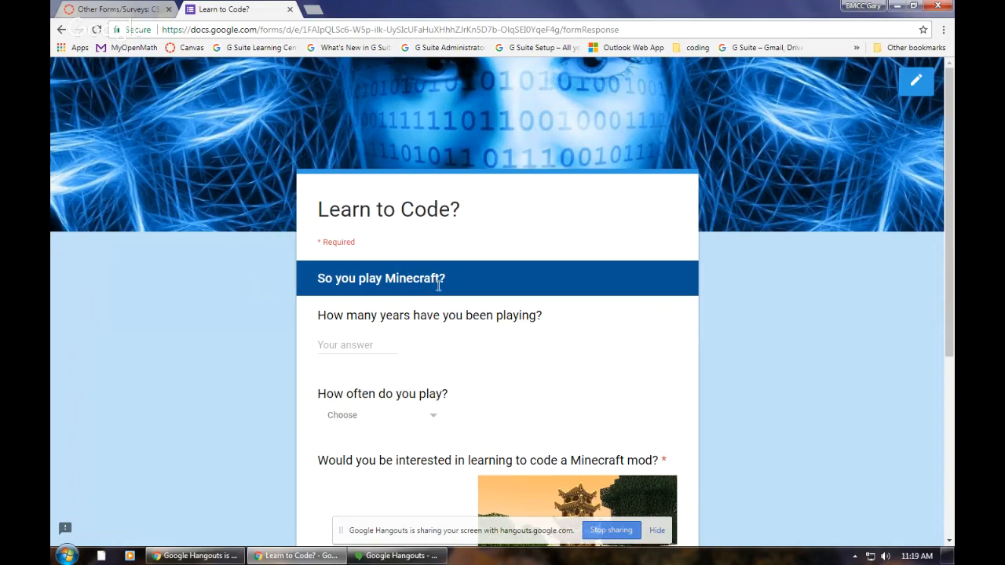
scroll(392, 433, "down", 3)
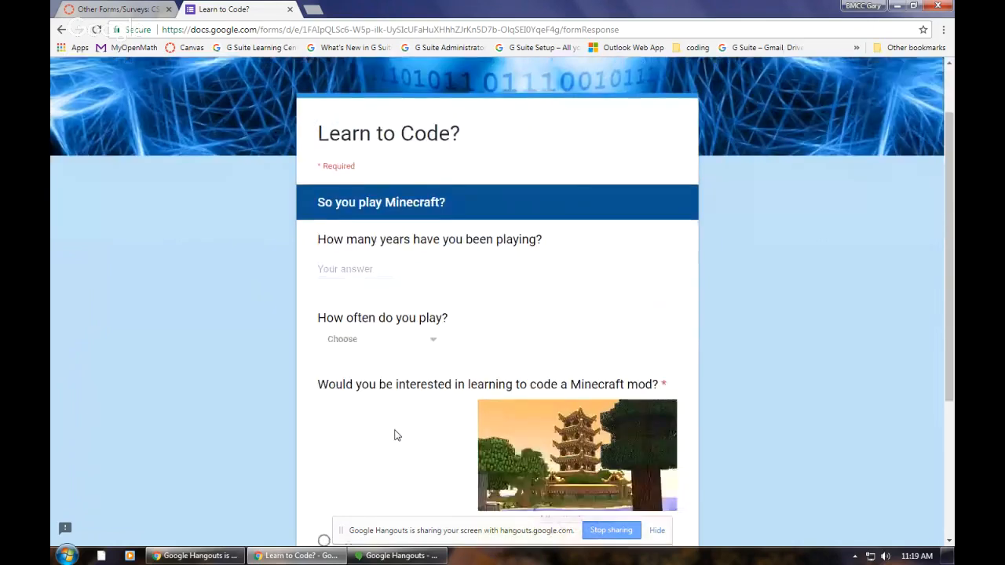
scroll(264, 293, "up", 3)
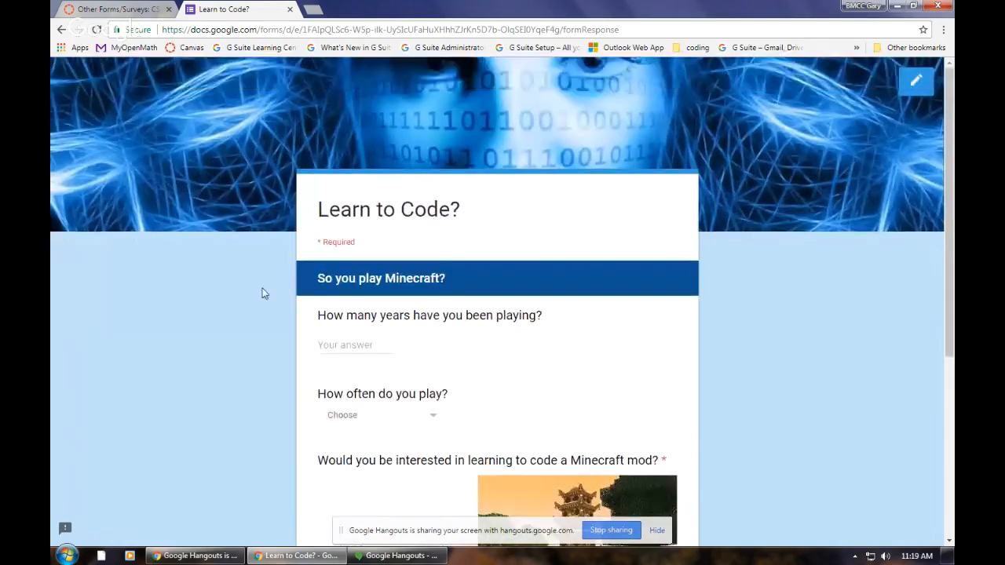
Step: Back on the survey's first page, answer No to having played Minecraft and enter single initials in the required first and last name questions
left_click(61, 29)
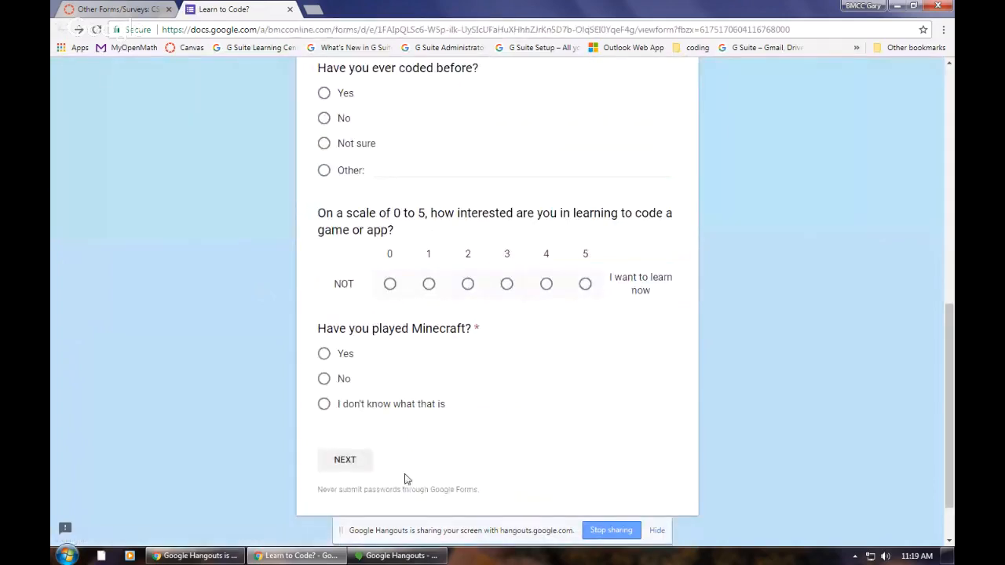
left_click(323, 378)
scroll(378, 371, "up", 1)
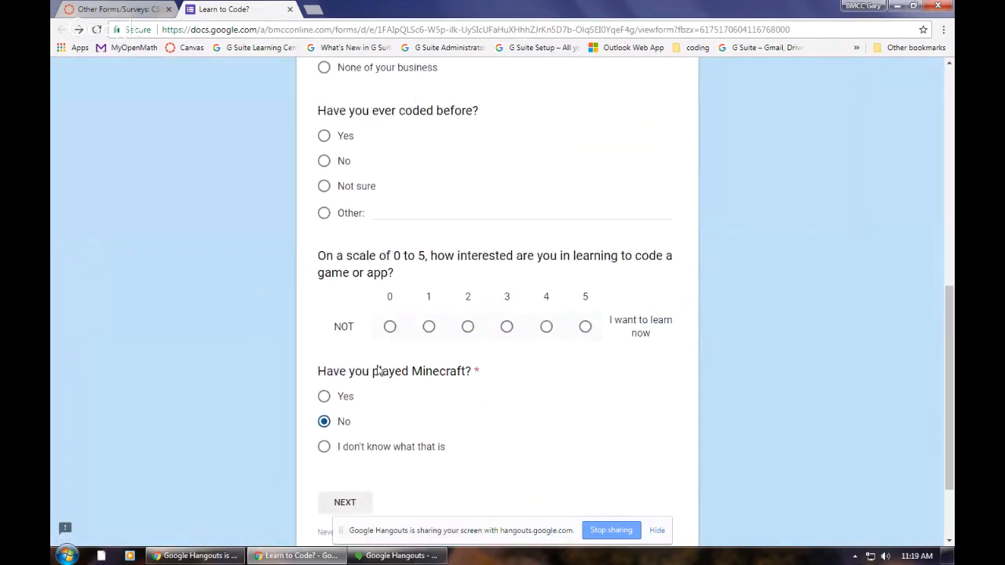
scroll(377, 370, "up", 7)
left_click(378, 309)
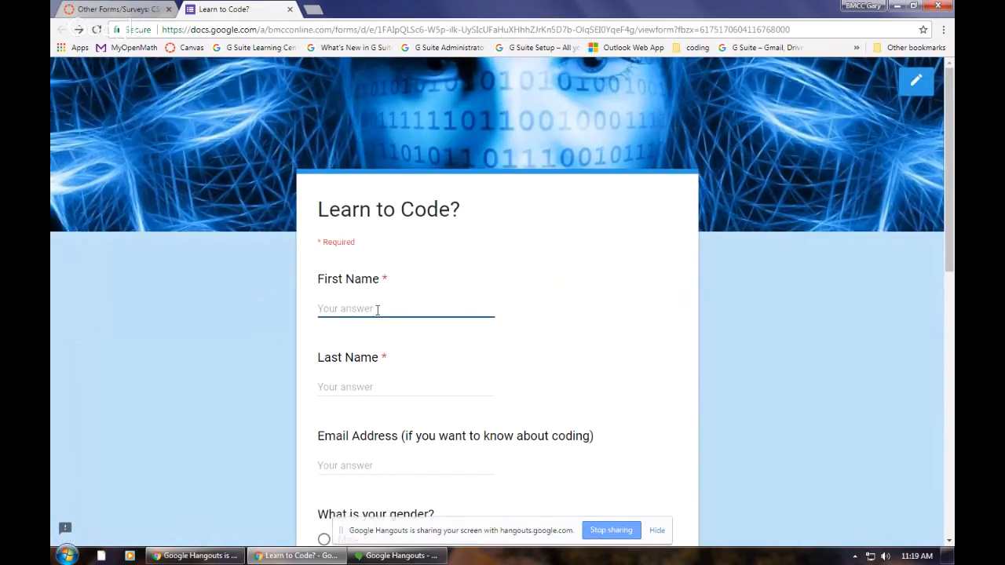
type("G")
left_click(599, 348)
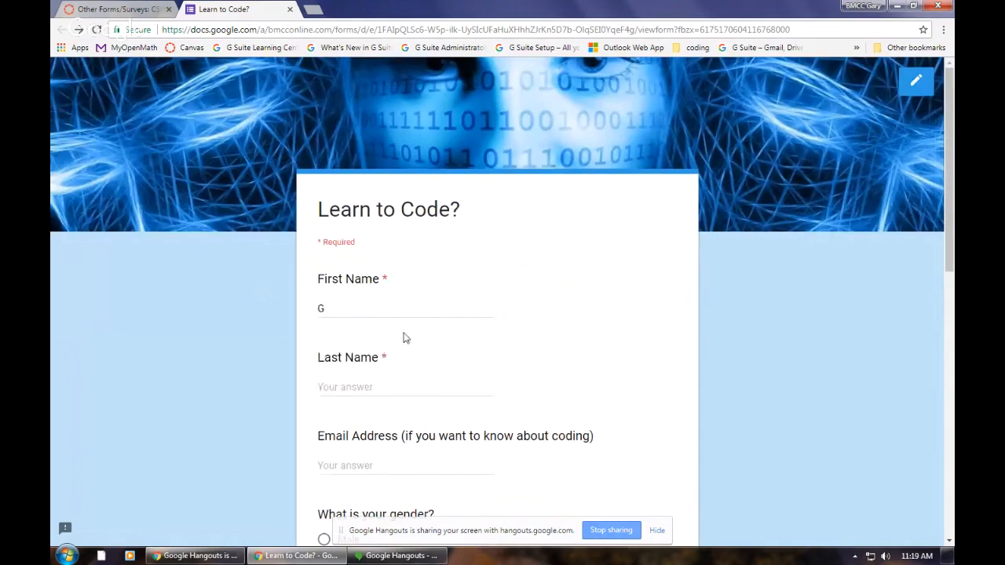
left_click(389, 386)
type("P")
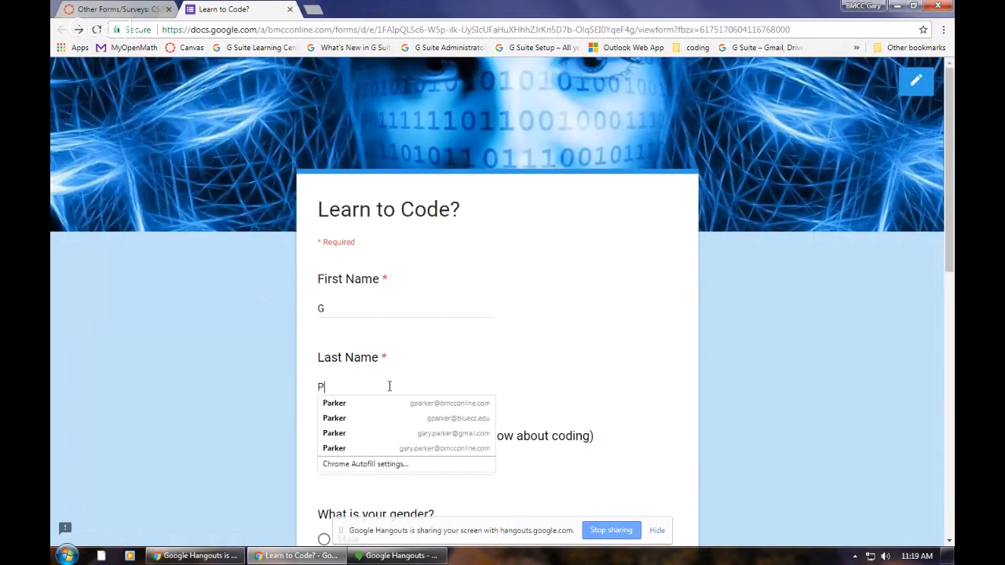
left_click(577, 337)
Step: Continue to the non-Minecraft section of the survey and look over its checkbox question on games or content areas
scroll(579, 338, "down", 2)
scroll(578, 338, "down", 10)
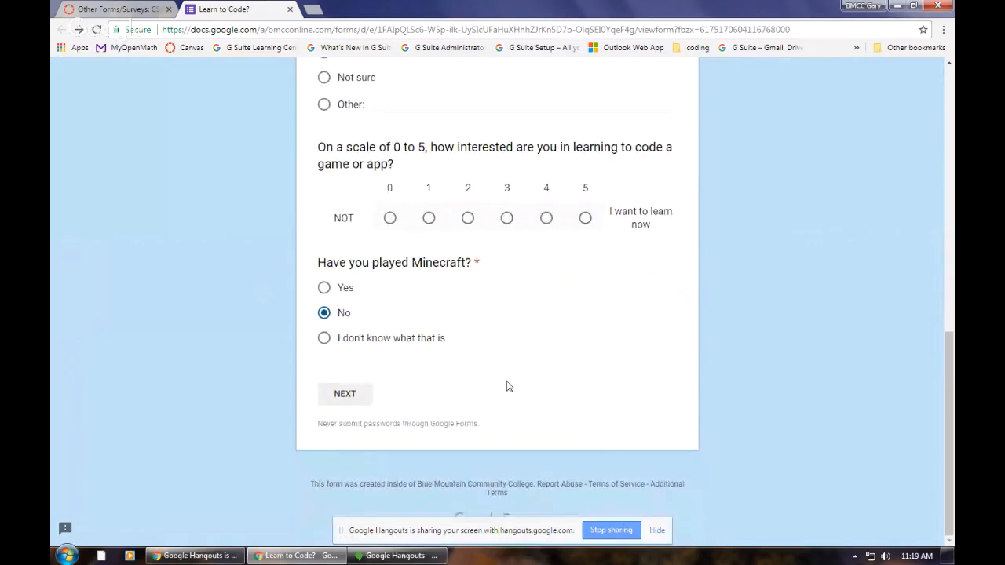
left_click(355, 391)
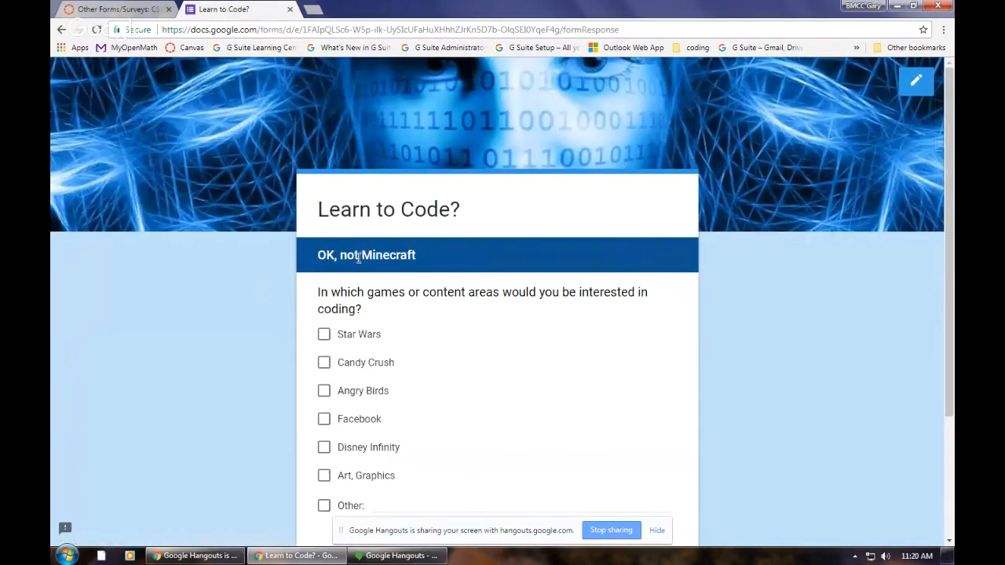
scroll(394, 342, "down", 2)
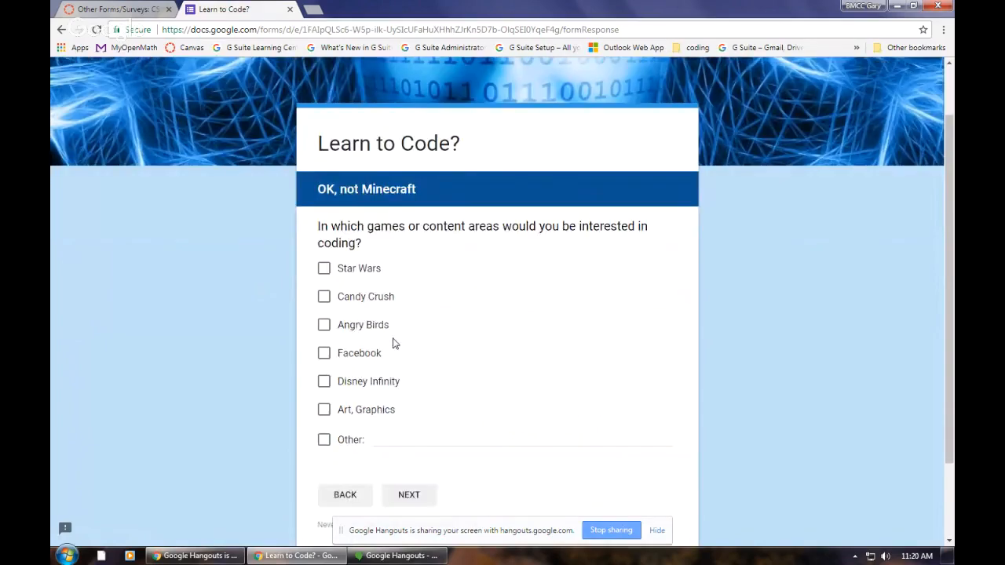
scroll(541, 180, "up", 2)
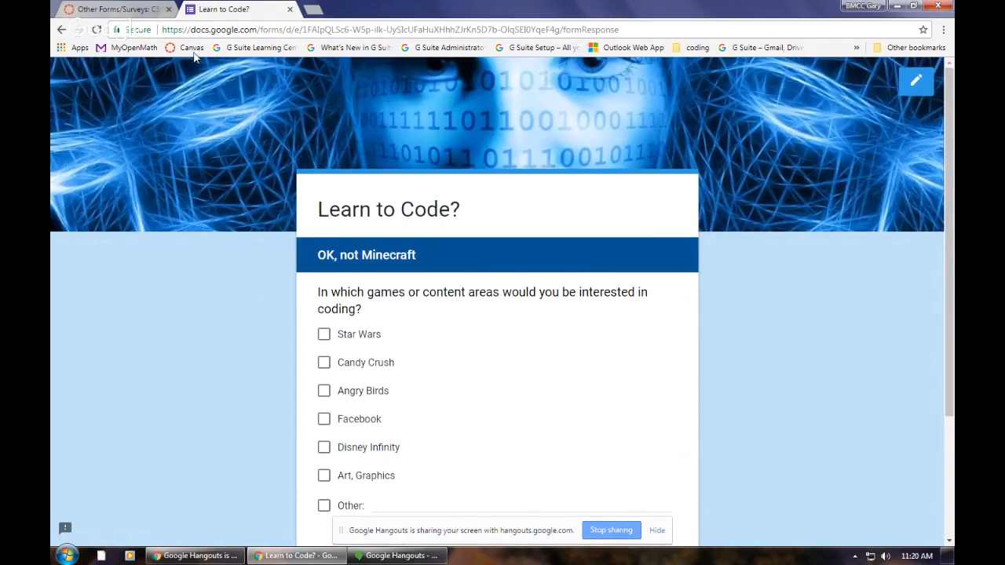
Step: Switch back to the Canvas course, advance to the Google Forms Tutorial page and review its introduction and table of question types
left_click(127, 11)
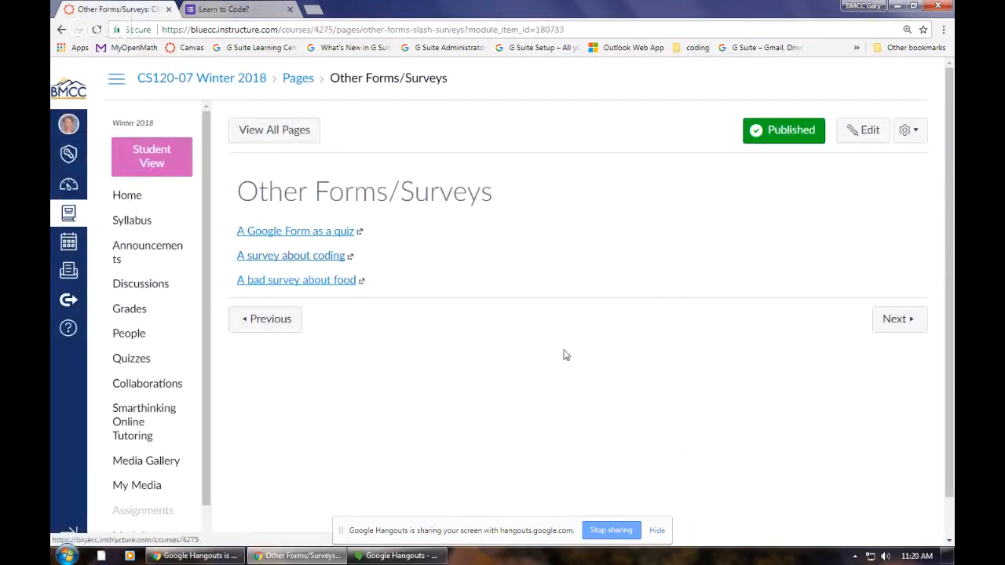
left_click(899, 320)
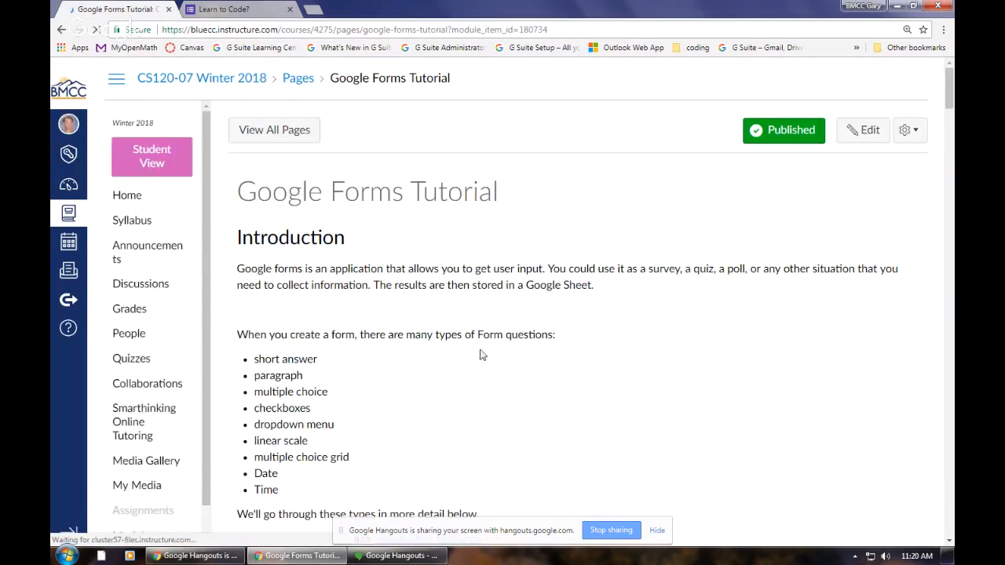
scroll(416, 382, "down", 2)
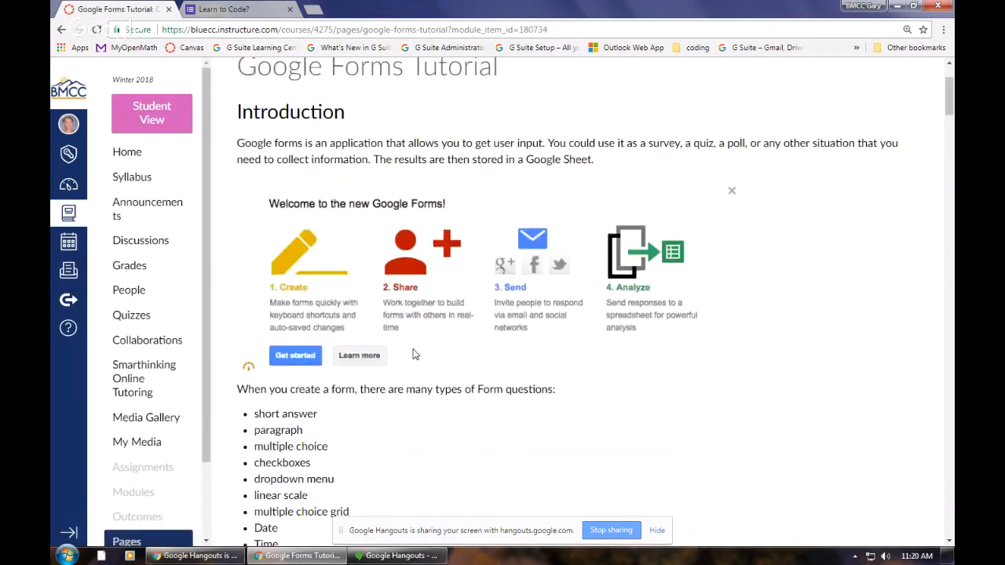
scroll(557, 363, "down", 3)
scroll(556, 362, "down", 10)
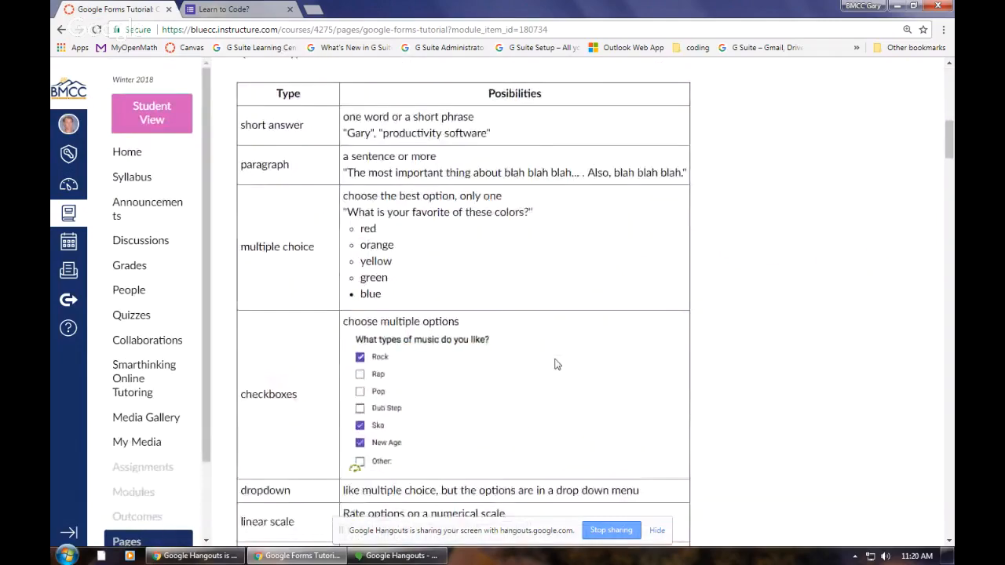
scroll(556, 363, "down", 4)
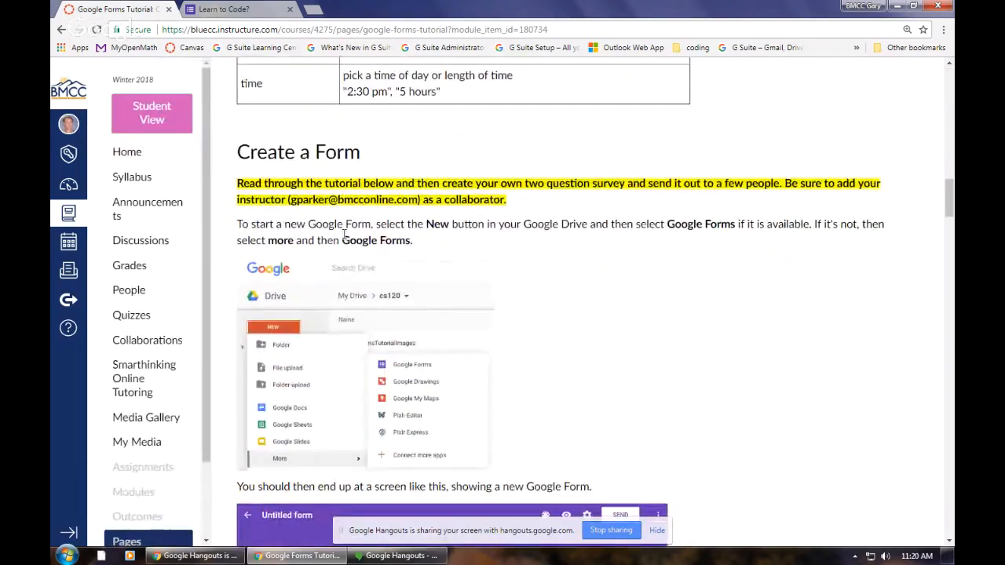
Step: Examine the Create a Form tutorial, from its highlighted assignment instructions through the Movie Night example to the Google Help Pages links
left_click_drag(235, 153, 362, 160)
left_click(479, 219)
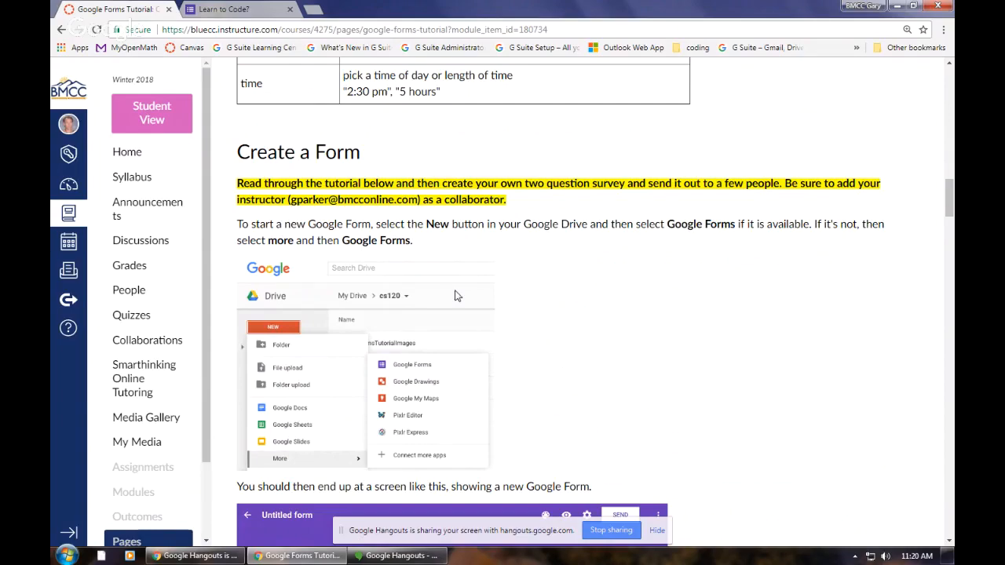
scroll(458, 295, "down", 10)
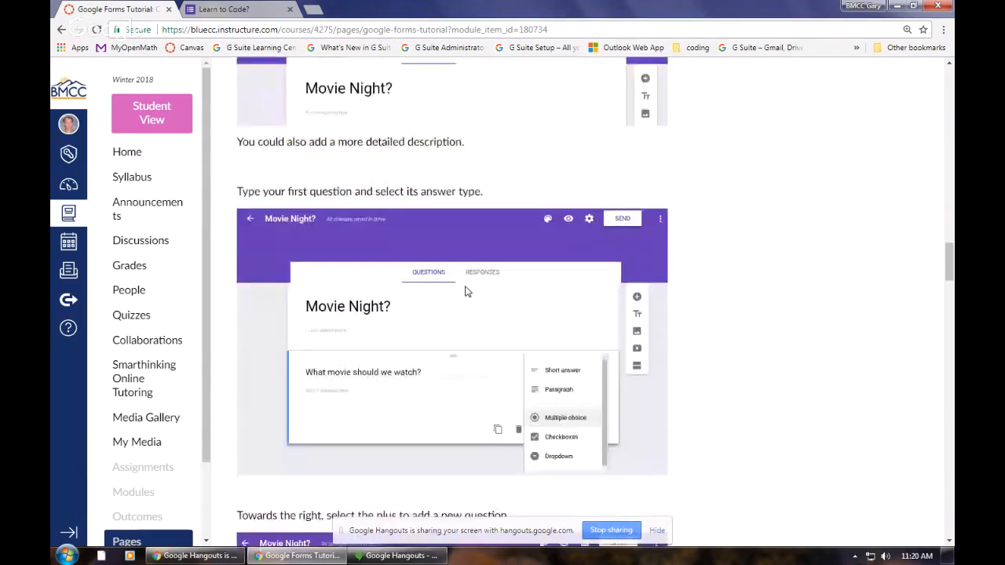
scroll(466, 291, "down", 9)
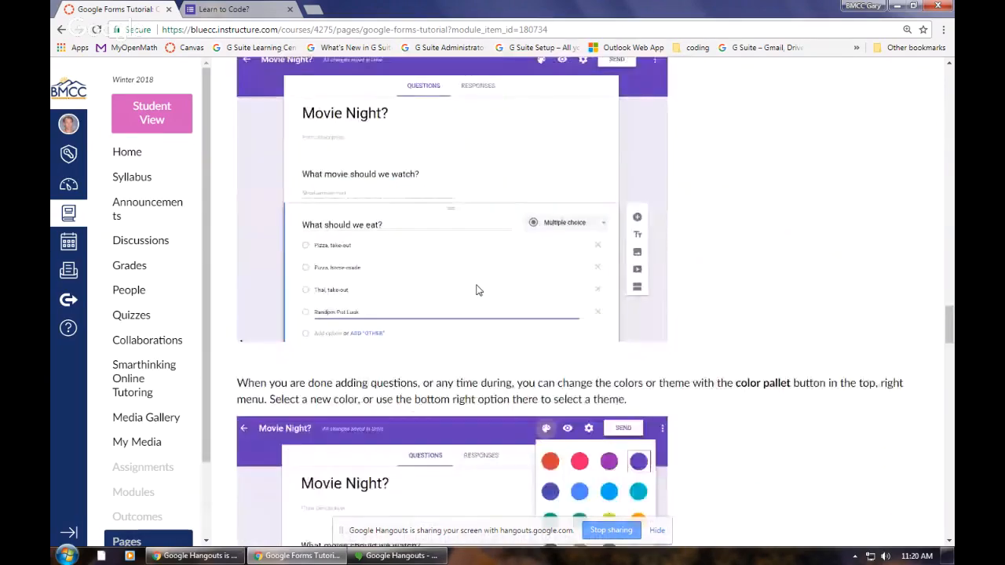
scroll(477, 290, "down", 10)
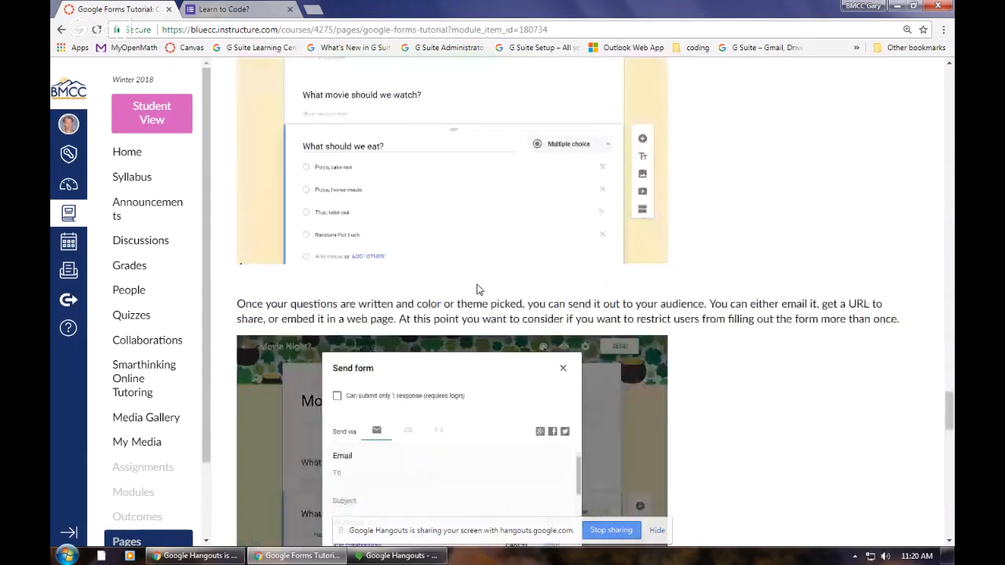
scroll(476, 289, "down", 10)
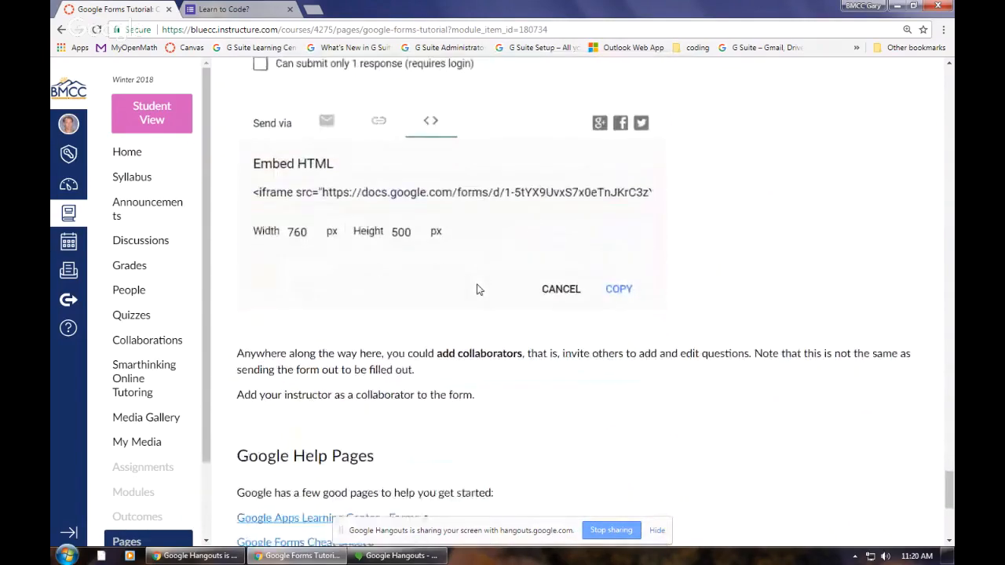
scroll(476, 289, "down", 5)
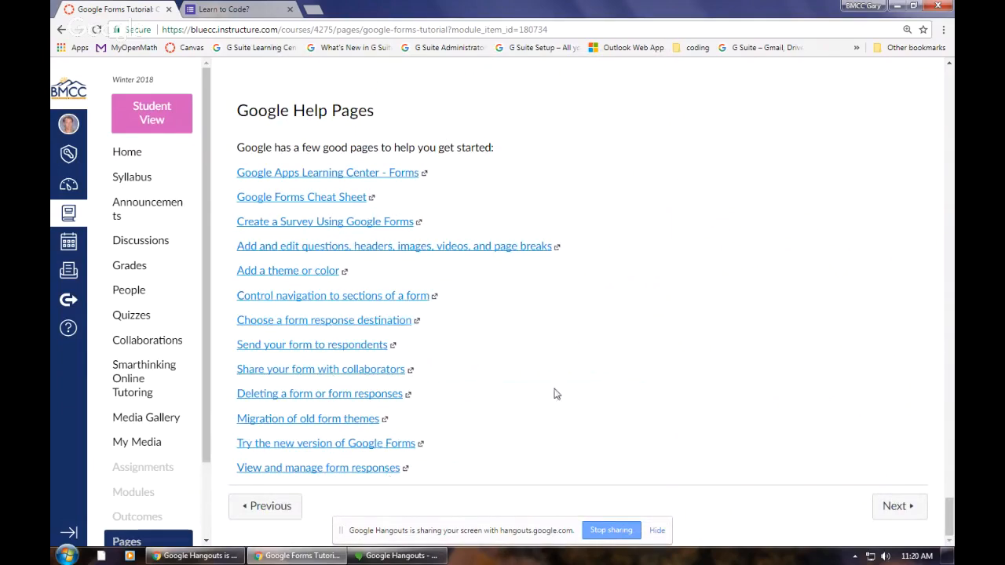
Step: Close the Learn to Code? survey, open Google Drive in a new tab and browse the My Drive folders
left_click(291, 10)
left_click(194, 10)
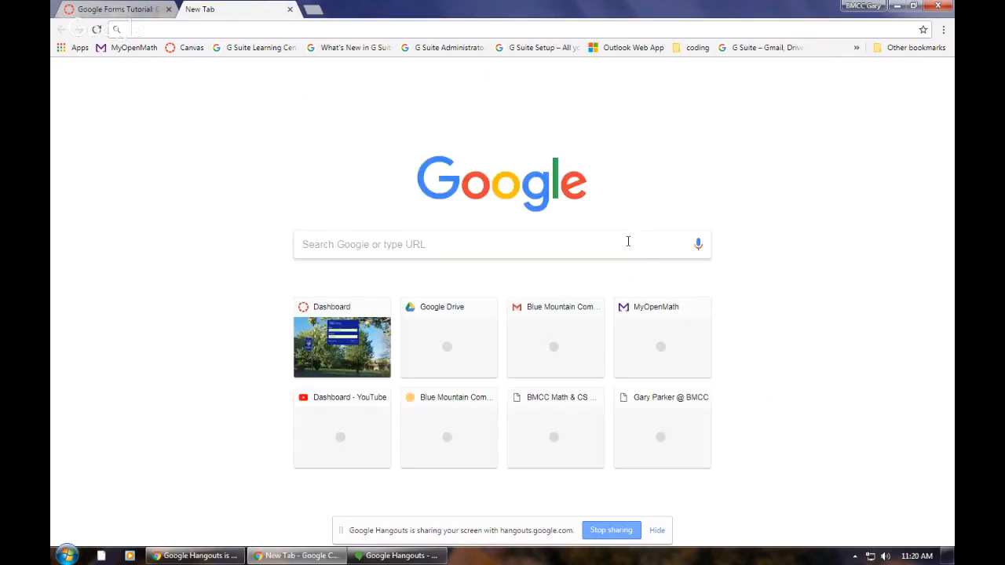
left_click(878, 76)
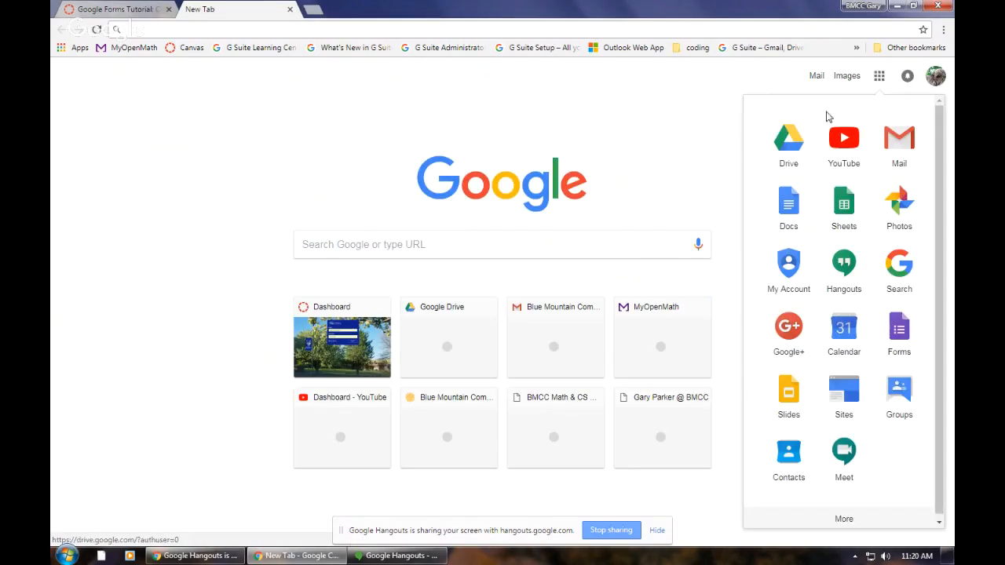
left_click(796, 135)
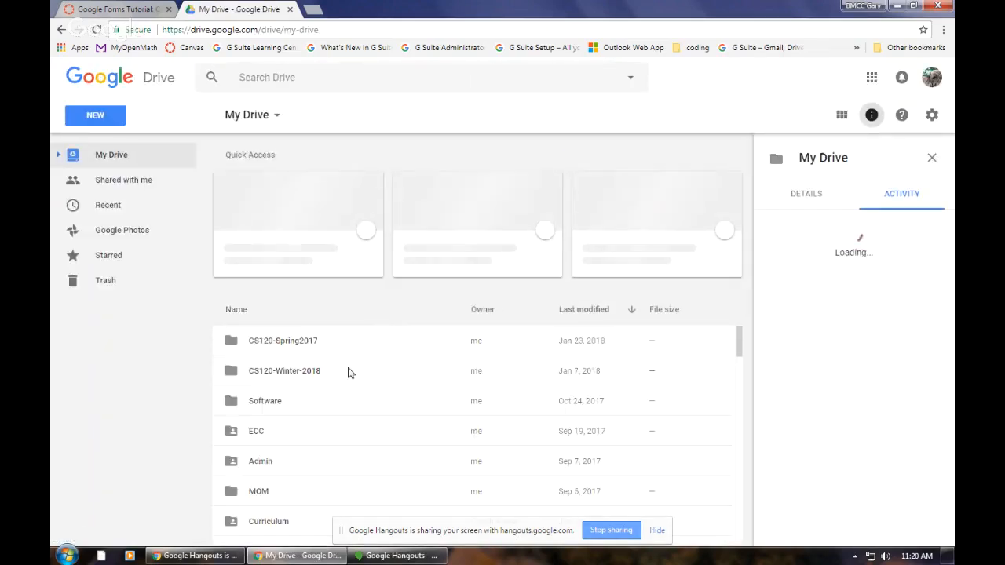
scroll(351, 374, "down", 3)
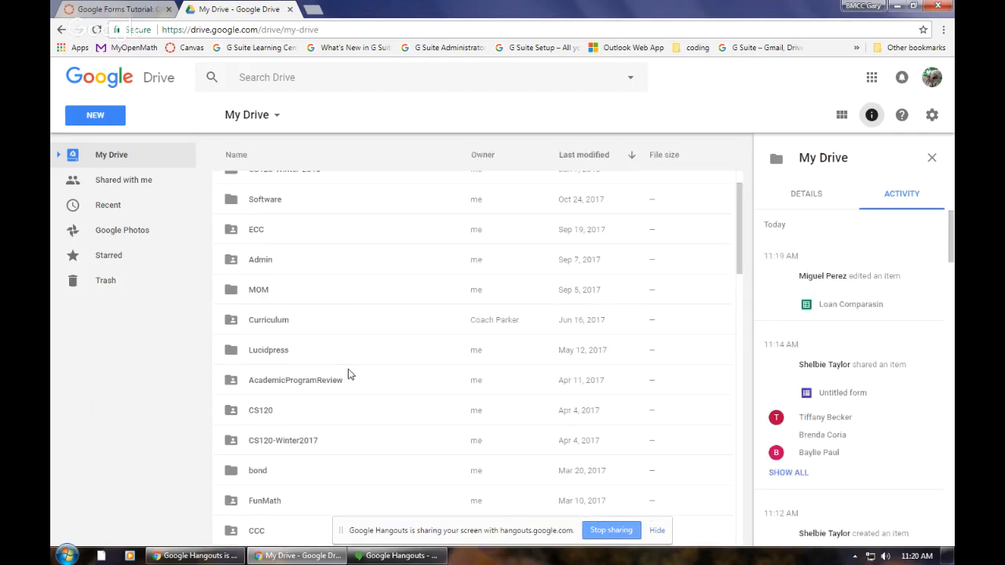
Step: Open the CS120 folder in My Drive and go into its Tutorials subfolder
scroll(351, 374, "down", 2)
double_click(259, 268)
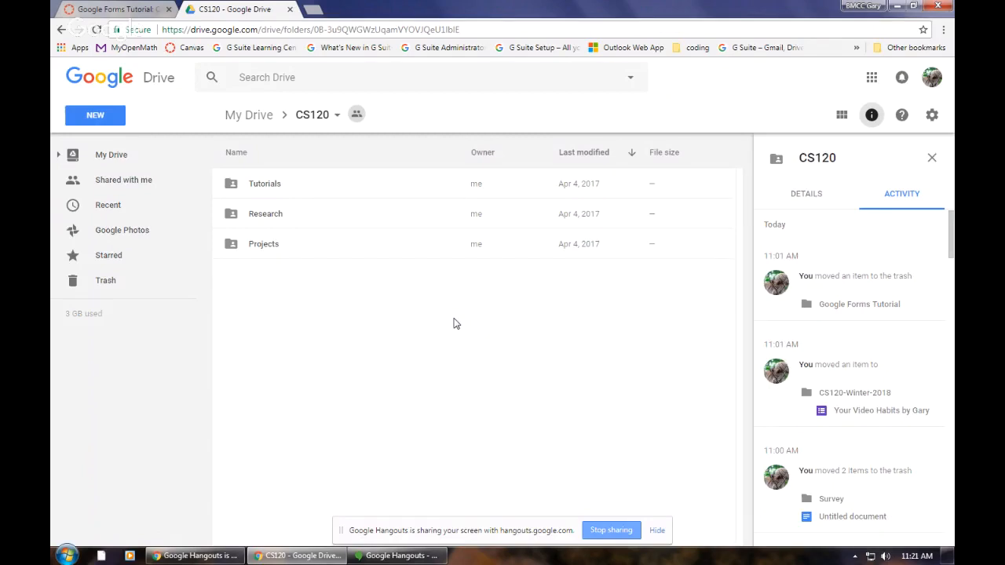
left_click(265, 185)
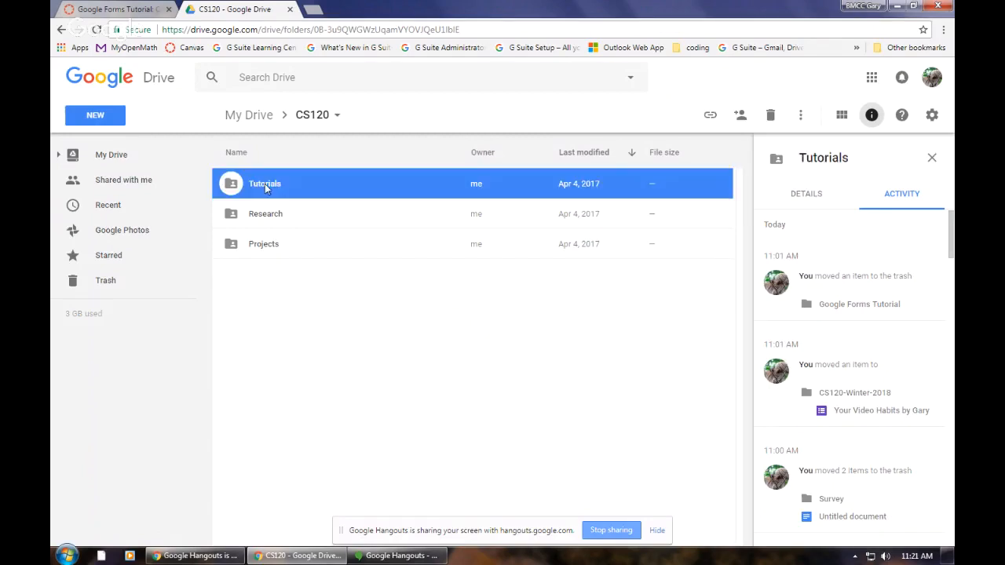
double_click(265, 183)
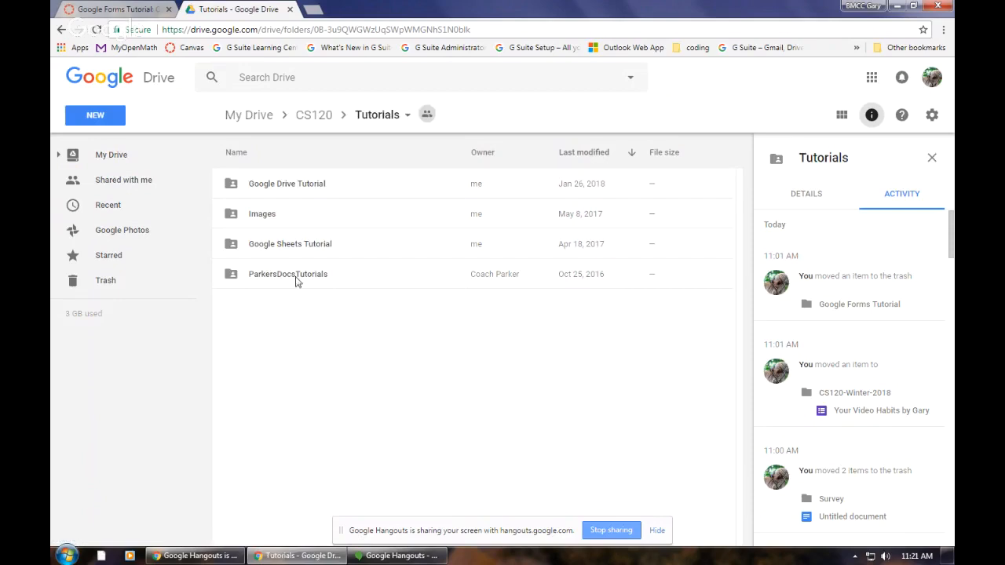
Step: Create a folder named Google Forms Tutorial inside Tutorials and open it
left_click(94, 115)
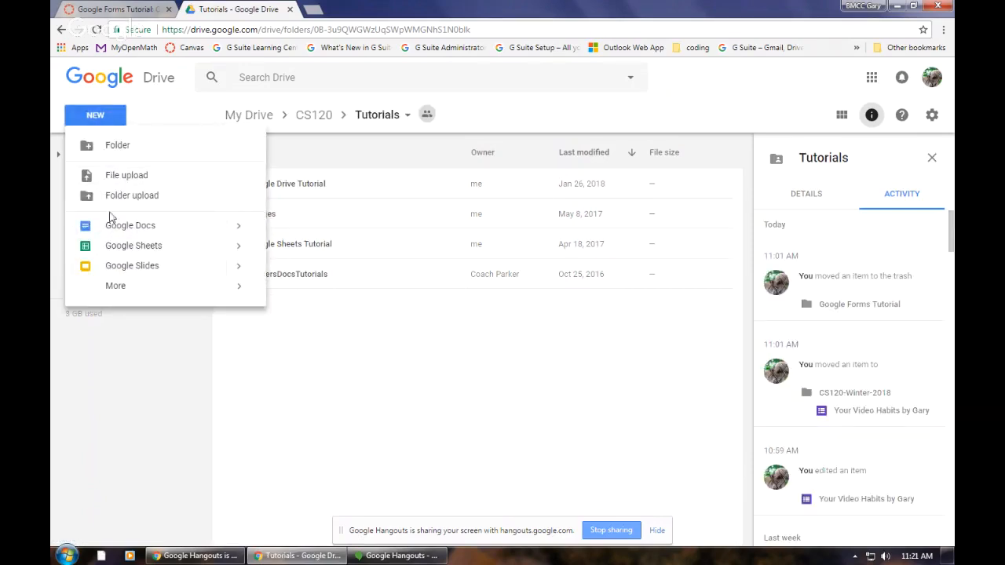
left_click(106, 147)
type("Google Forms Tutorial")
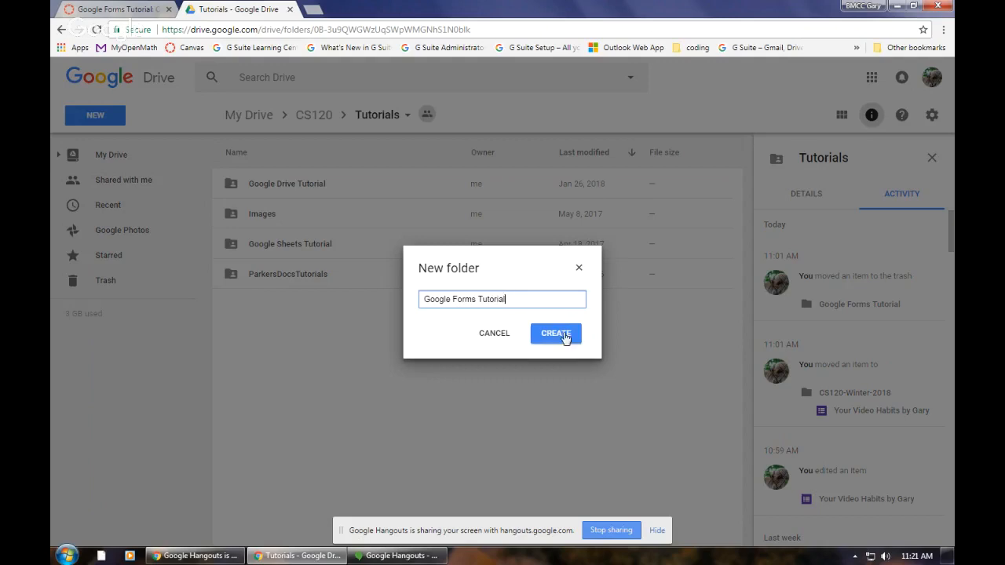
left_click(556, 335)
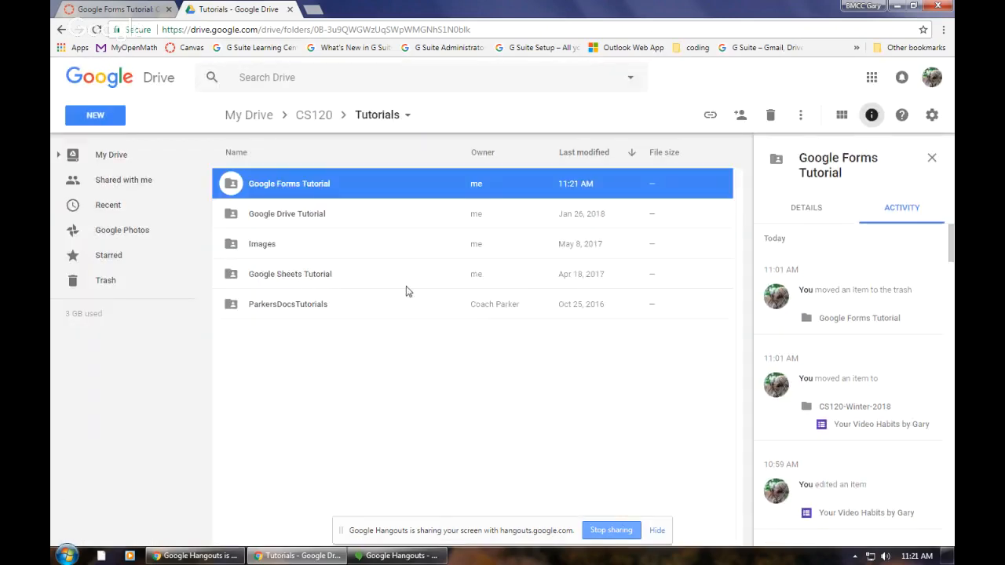
double_click(289, 184)
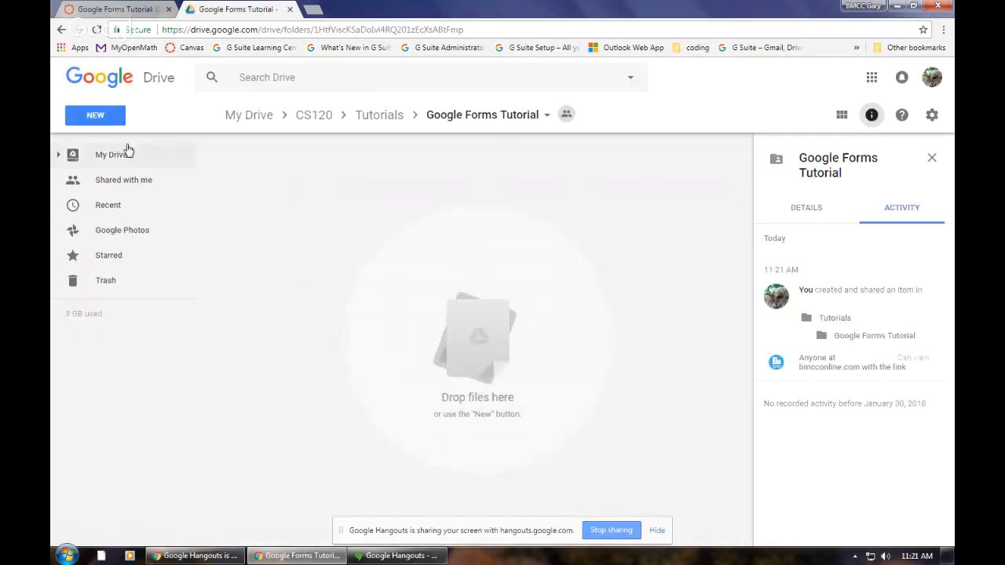
Step: Create a new Google Form in the Google Forms Tutorial folder, accepting the folder's sharing permissions
left_click(97, 118)
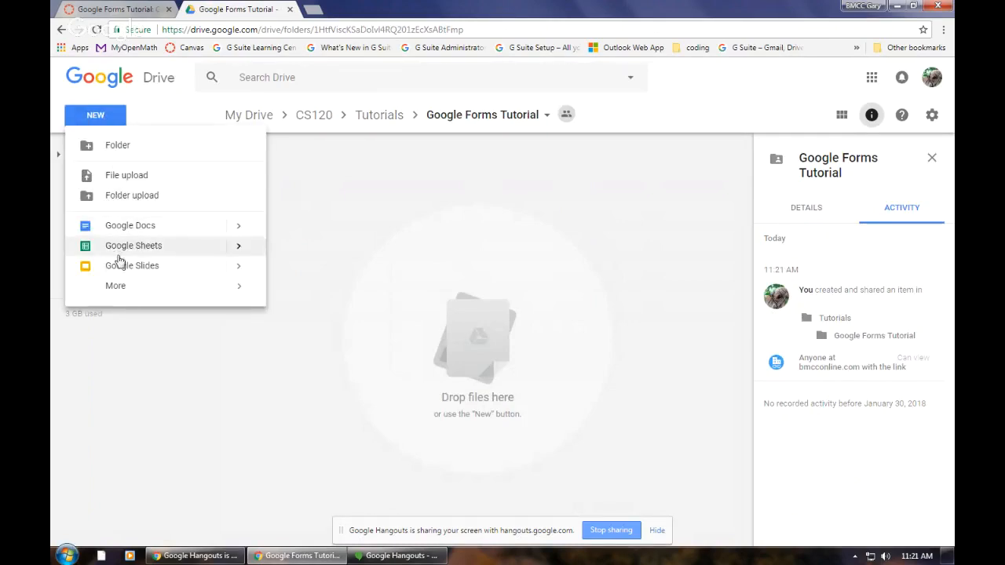
mouse_move(241, 285)
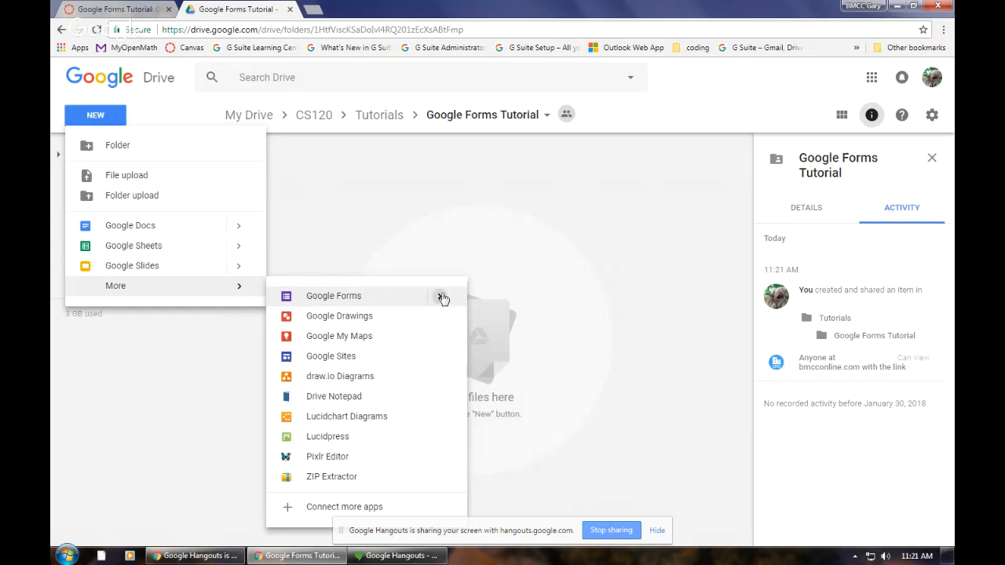
mouse_move(441, 296)
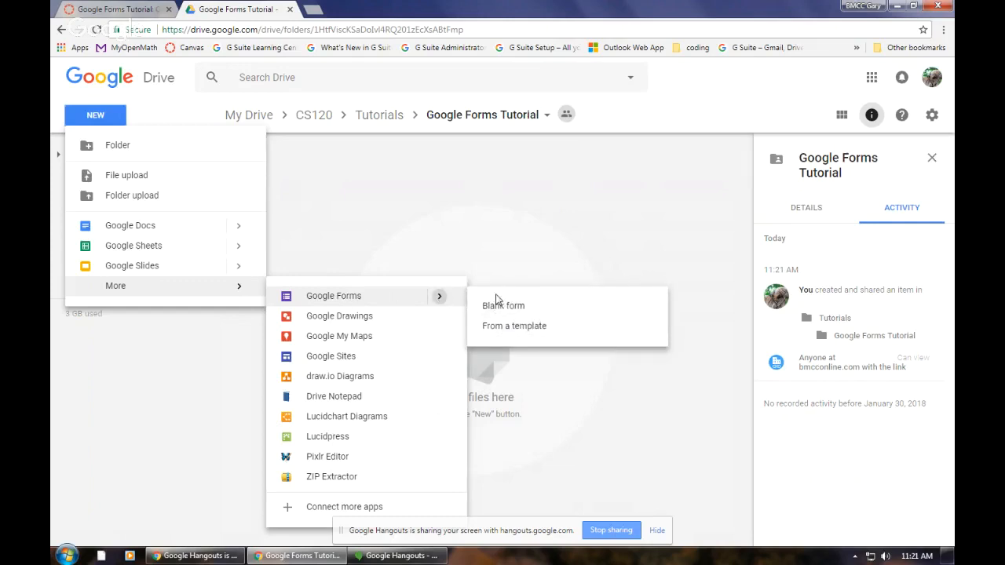
left_click(326, 298)
left_click(641, 339)
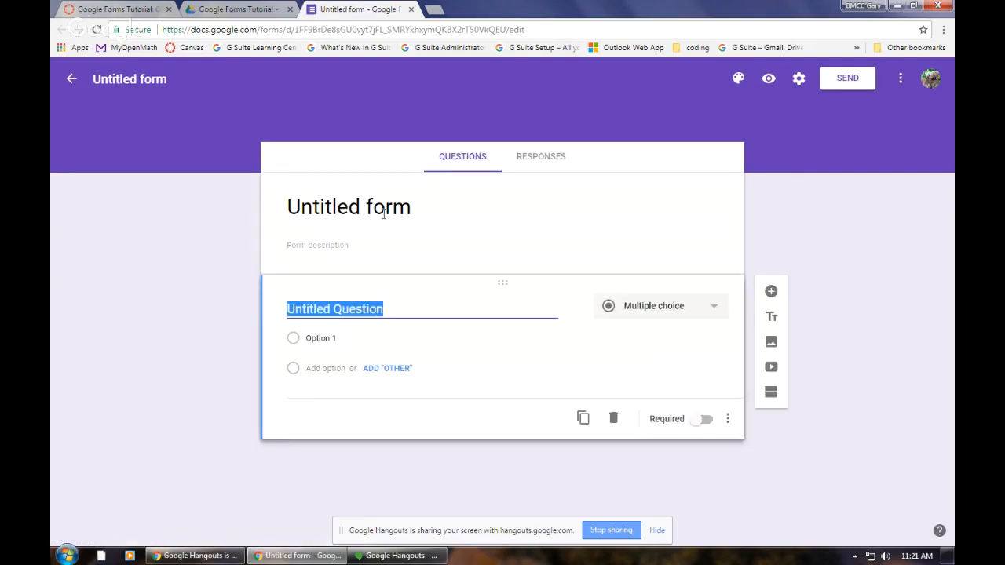
Step: Title the form "Video Watching Habbits" and apply the same title as its file name
left_click(430, 210)
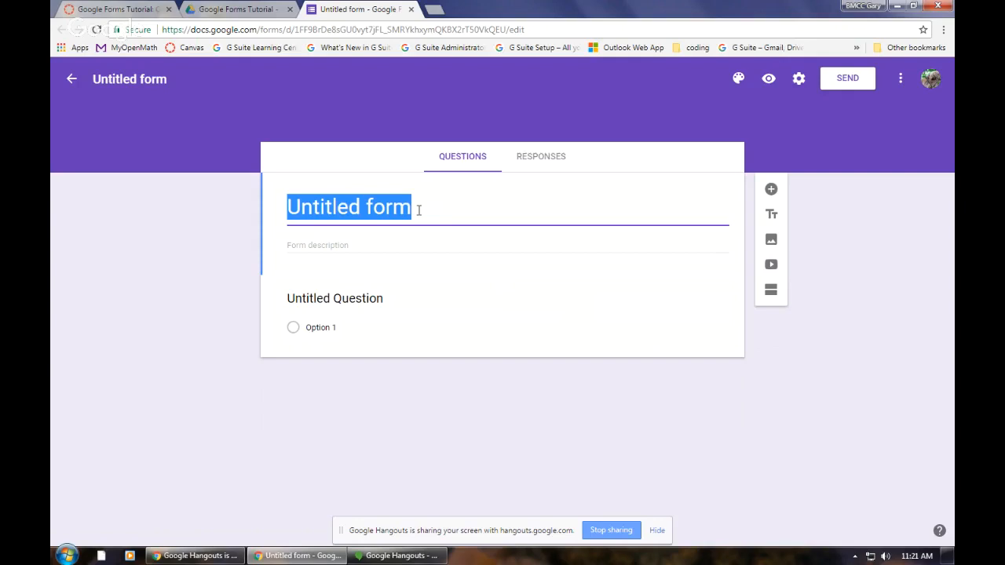
type("Vi")
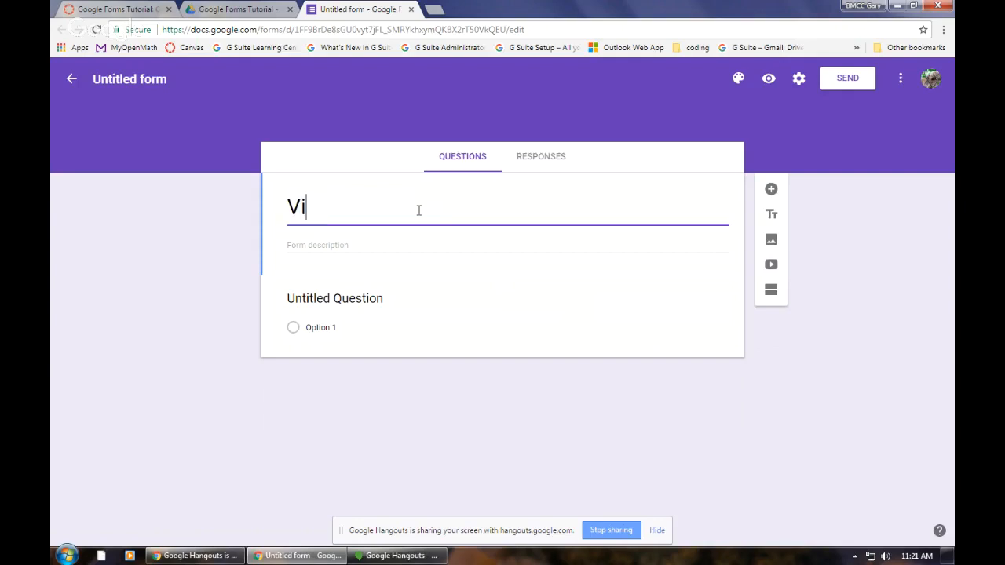
type("deo H")
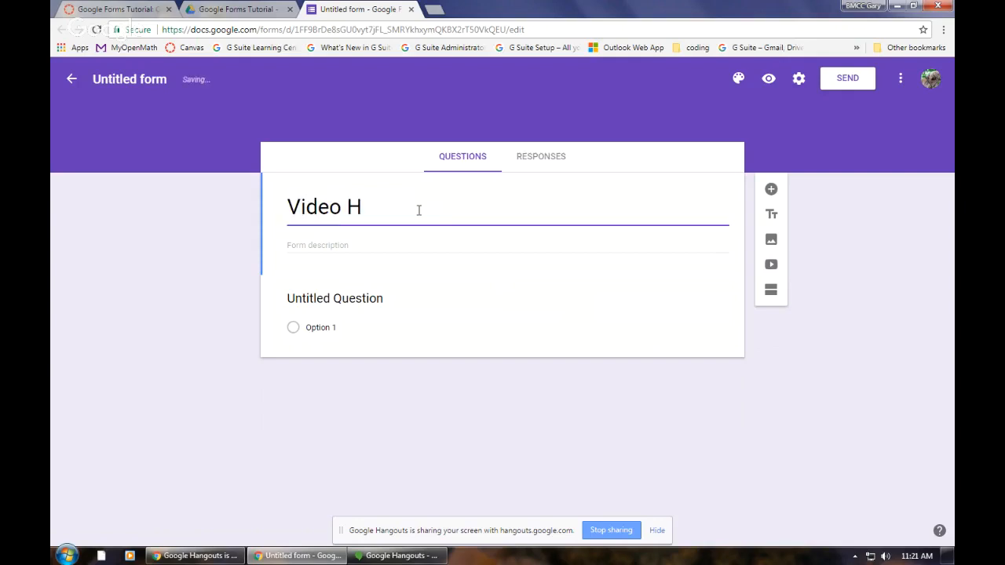
key("BackSpace")
type("Watc")
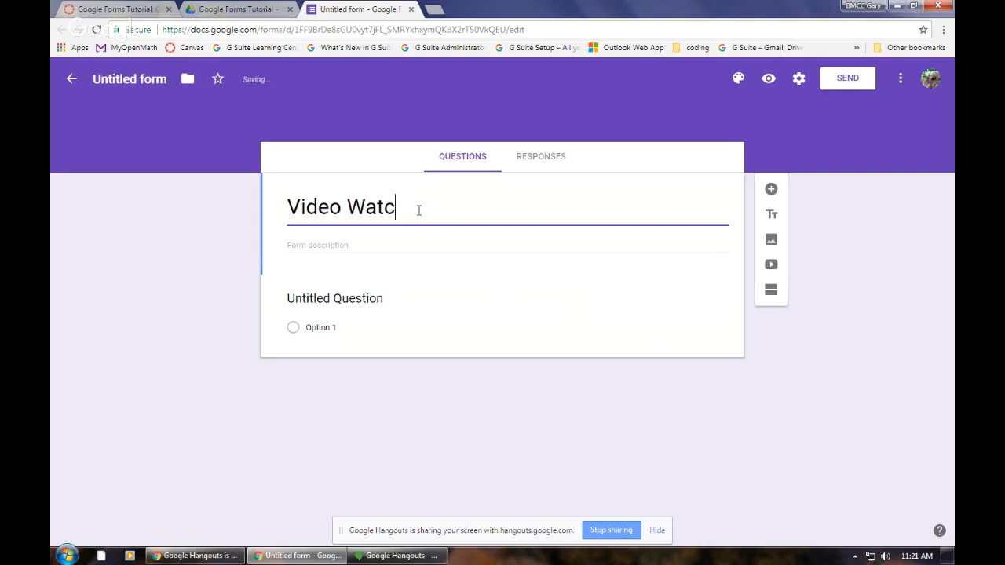
type("hing Habbits")
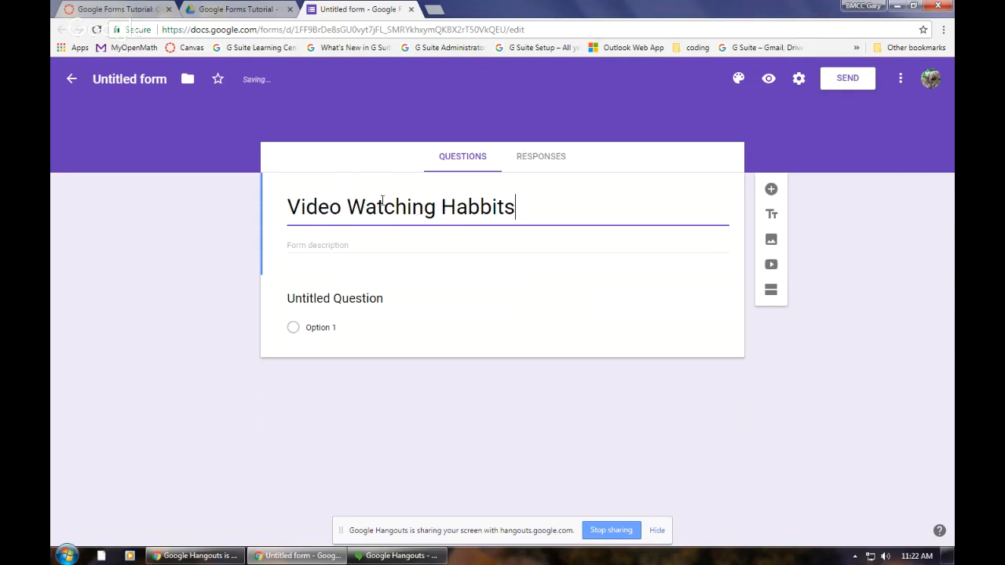
left_click(139, 77)
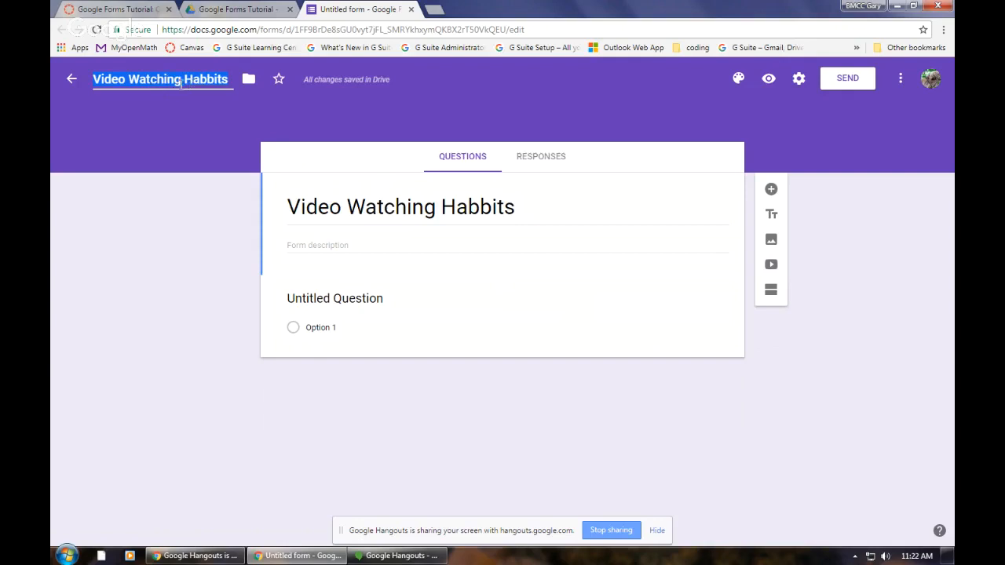
Step: Switch to Google Drive, dismiss the shared-folder prompt, check the folder's contents and return to the form
left_click(240, 11)
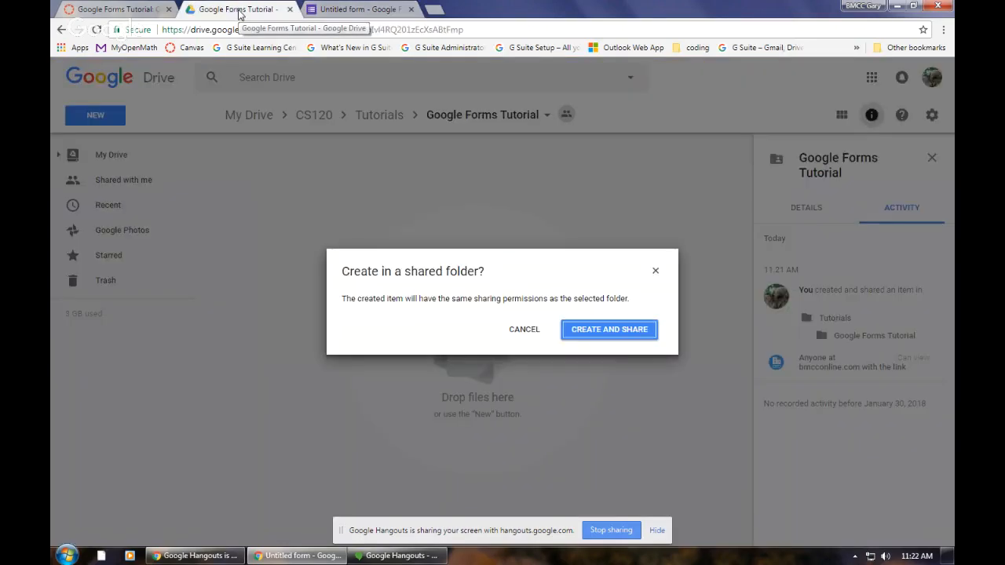
left_click(524, 333)
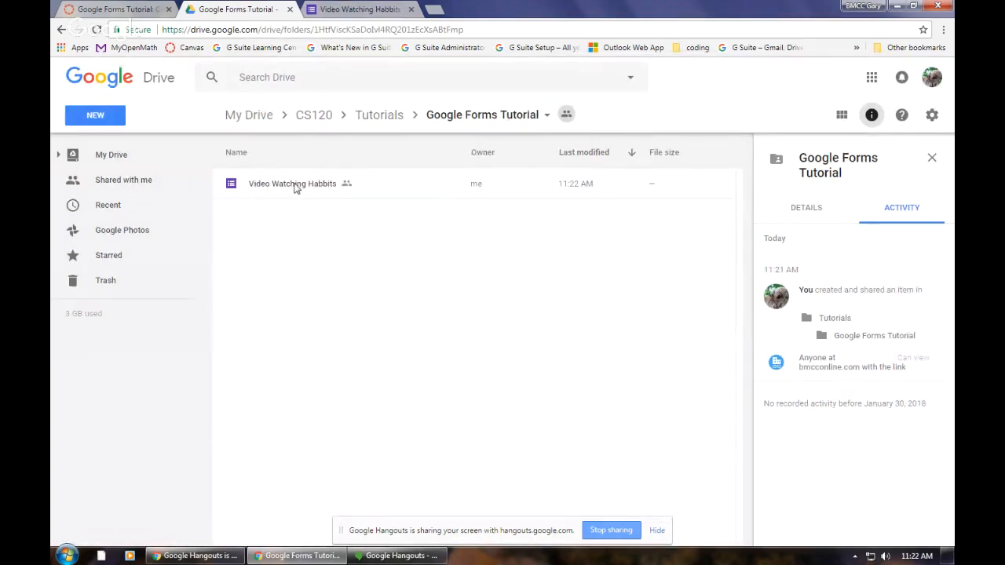
left_click(374, 11)
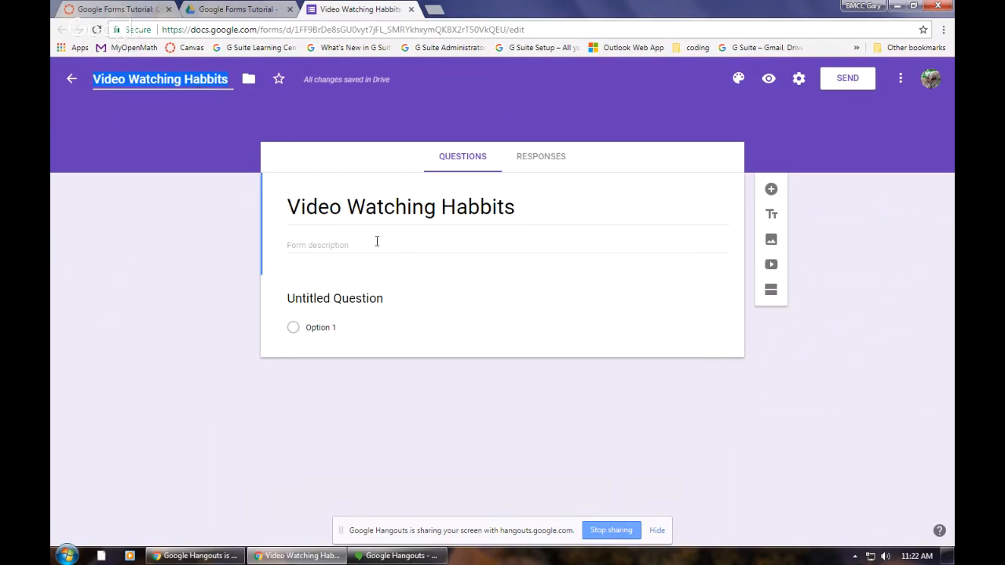
Step: Enter the form description "I am curious about your video watching habits. Please enlighten me."
left_click(349, 245)
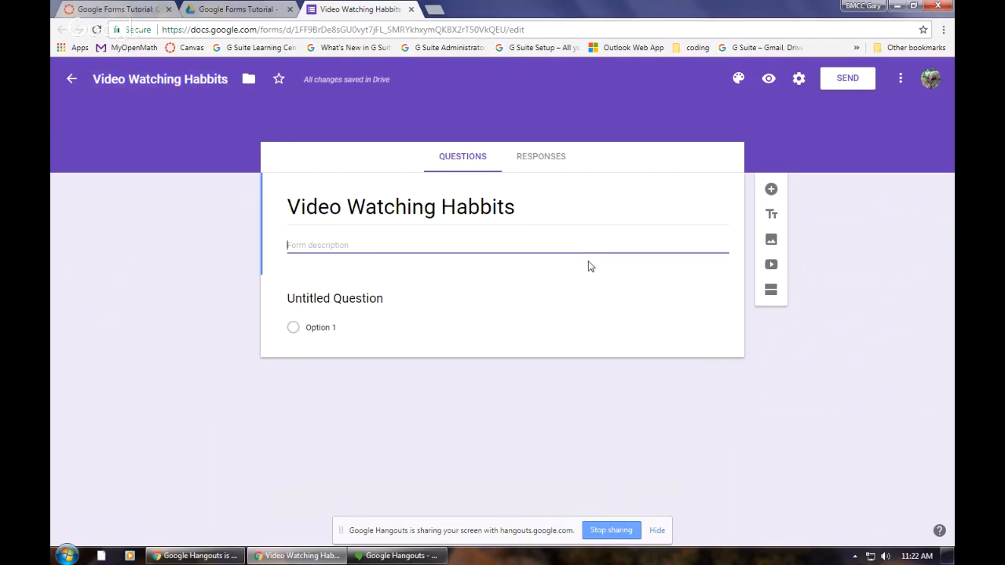
type("I am cur")
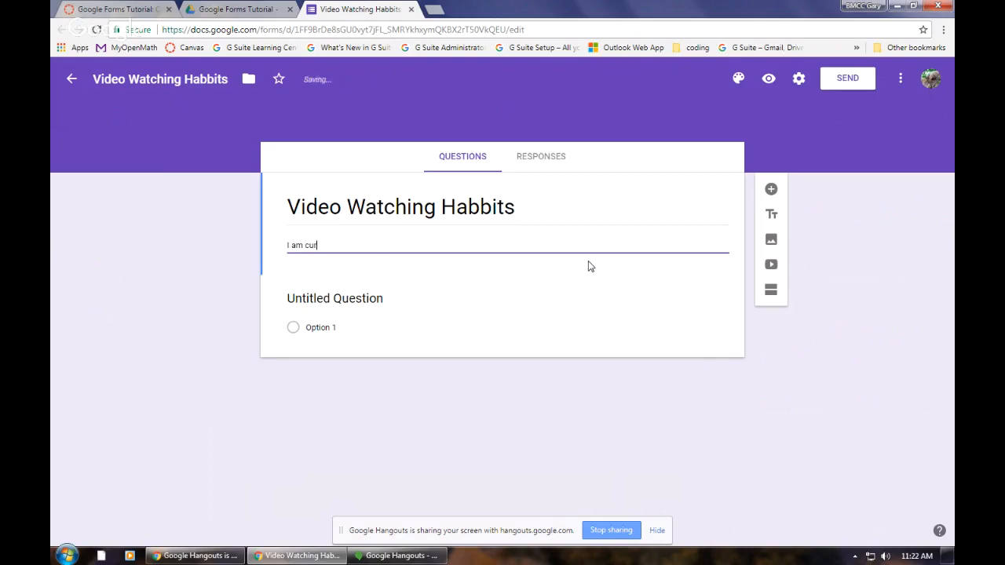
type("ious about your video watching habits.")
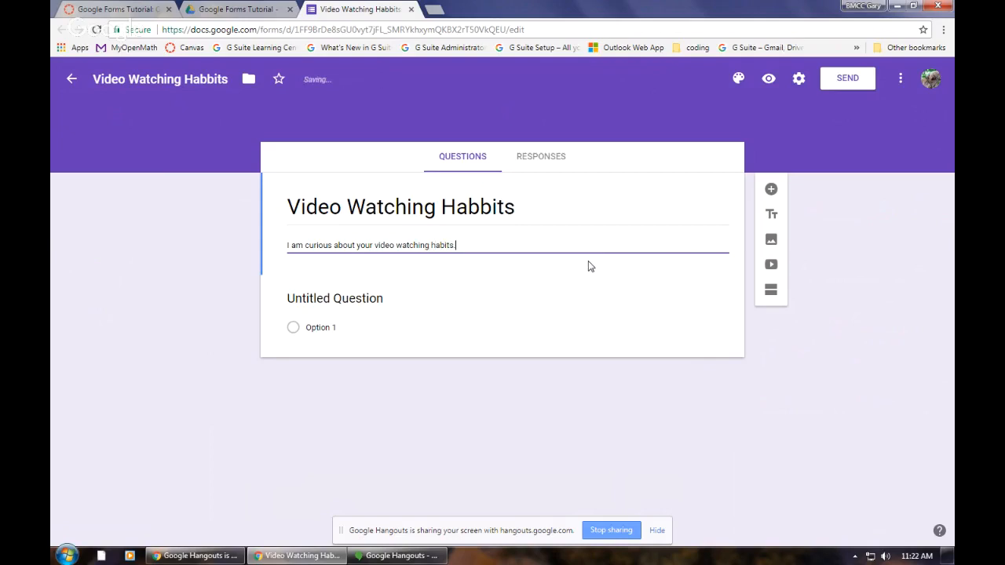
type(" Please")
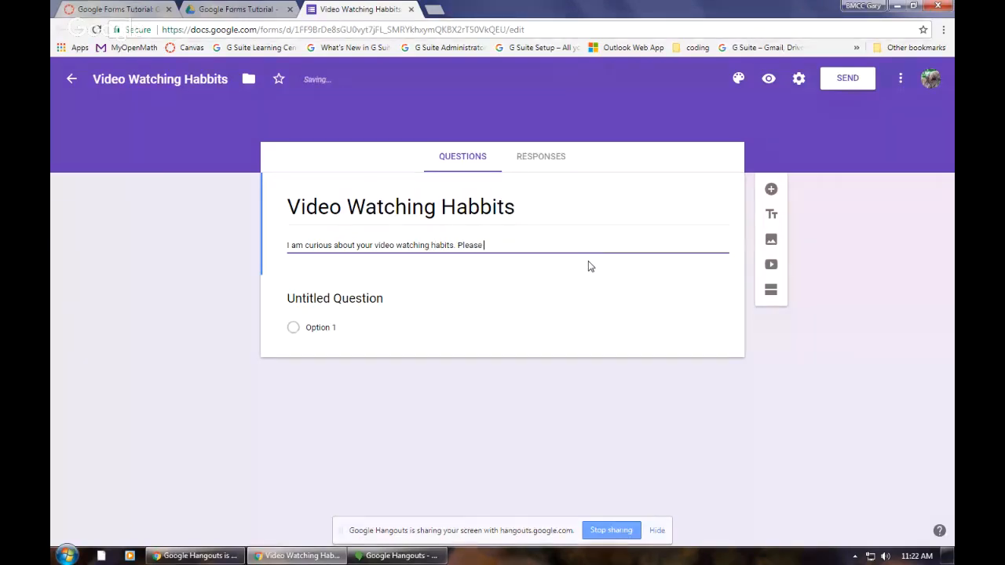
type(" enlighten")
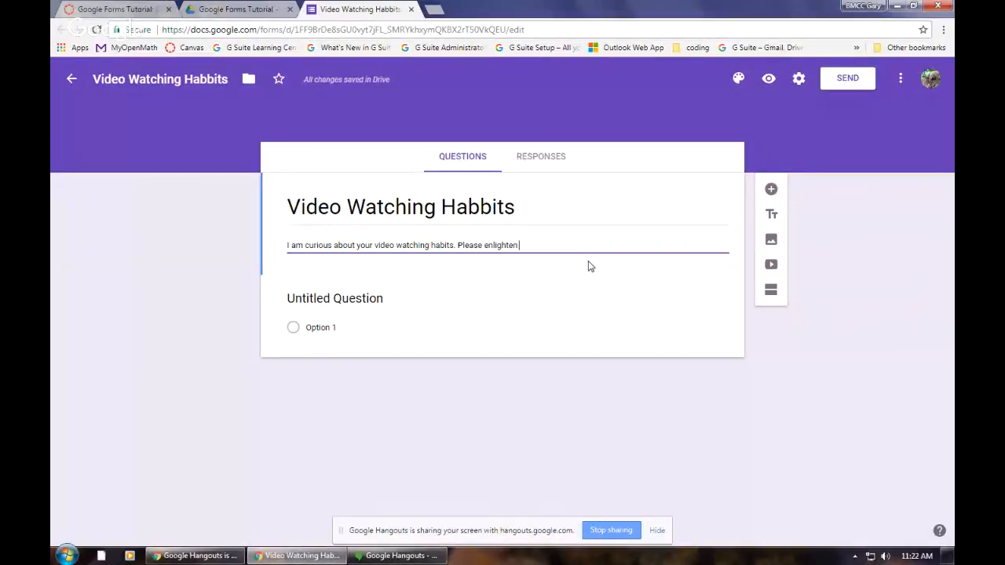
type(".")
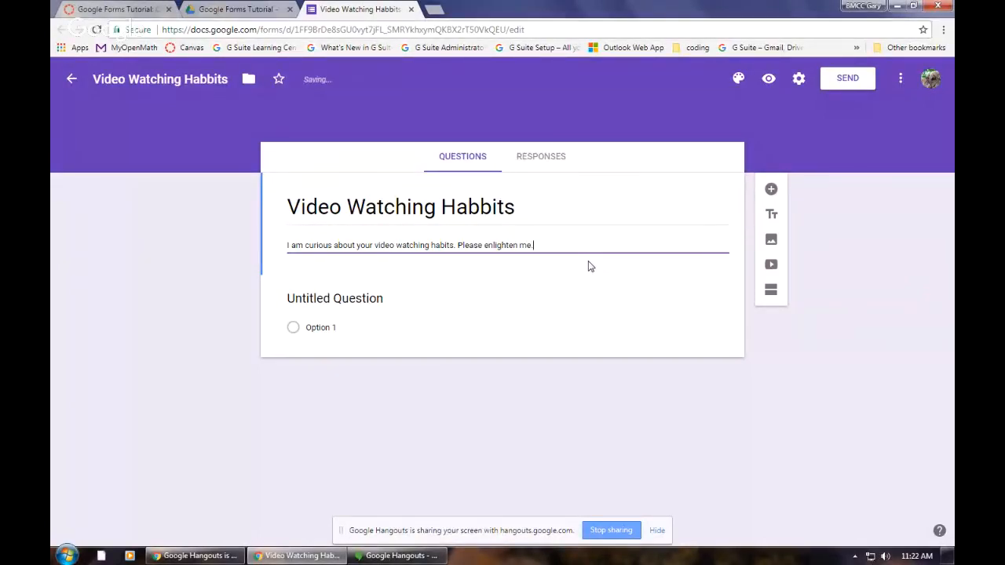
Step: Turn the untitled question into a short answer question titled "First name"
left_click(331, 298)
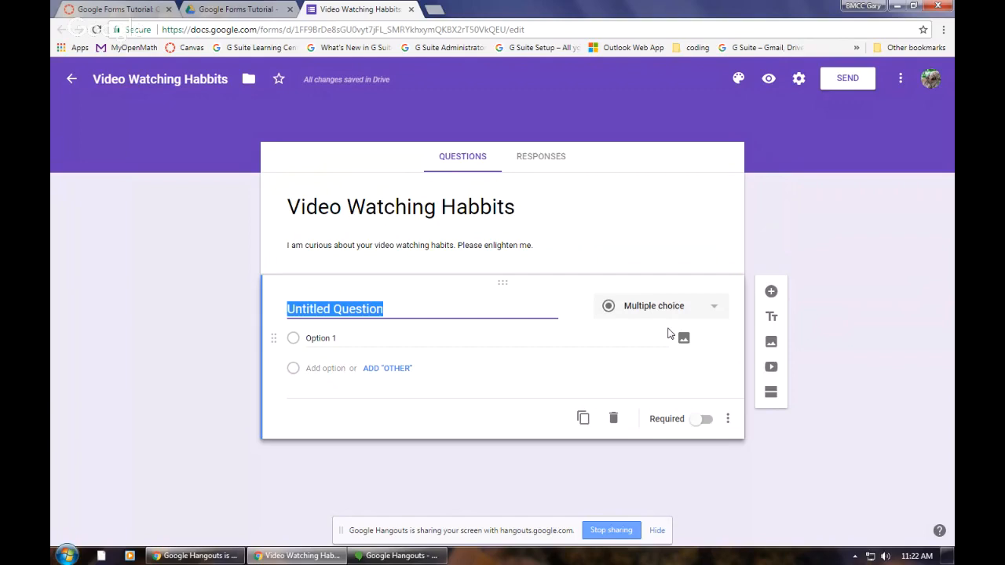
type("First")
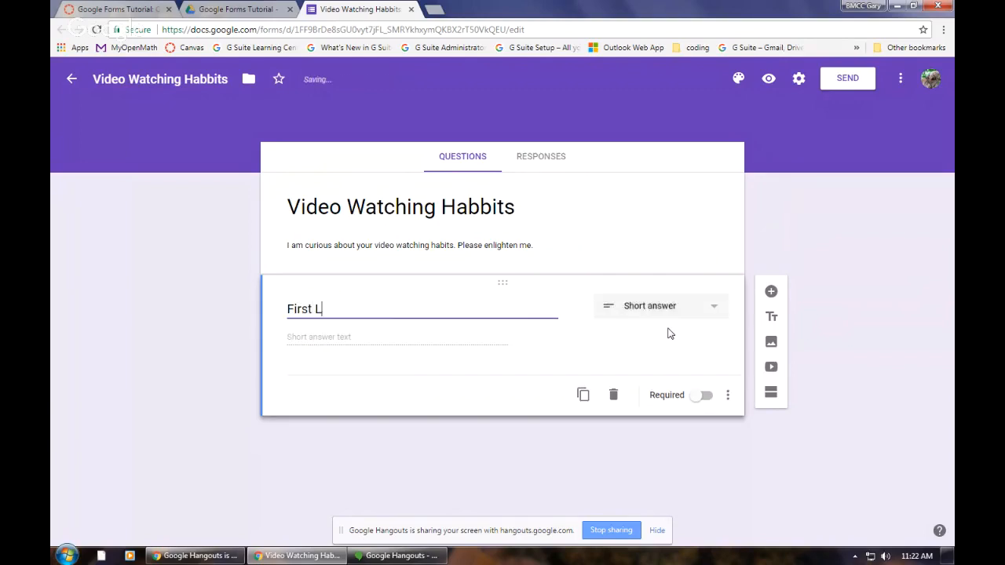
type(" name")
left_click(342, 335)
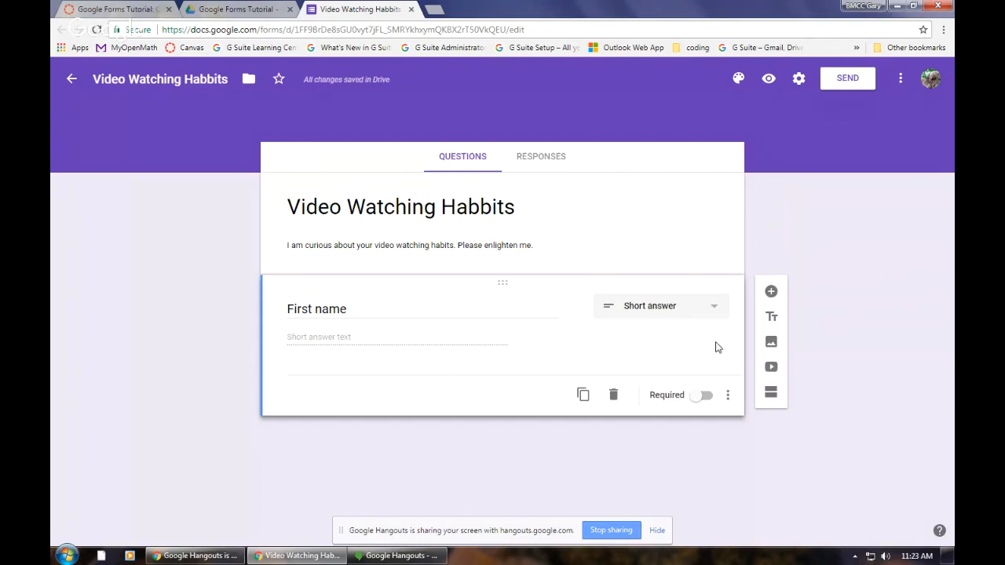
Step: Add a second short answer question titled "Last Name" below the first
left_click(771, 292)
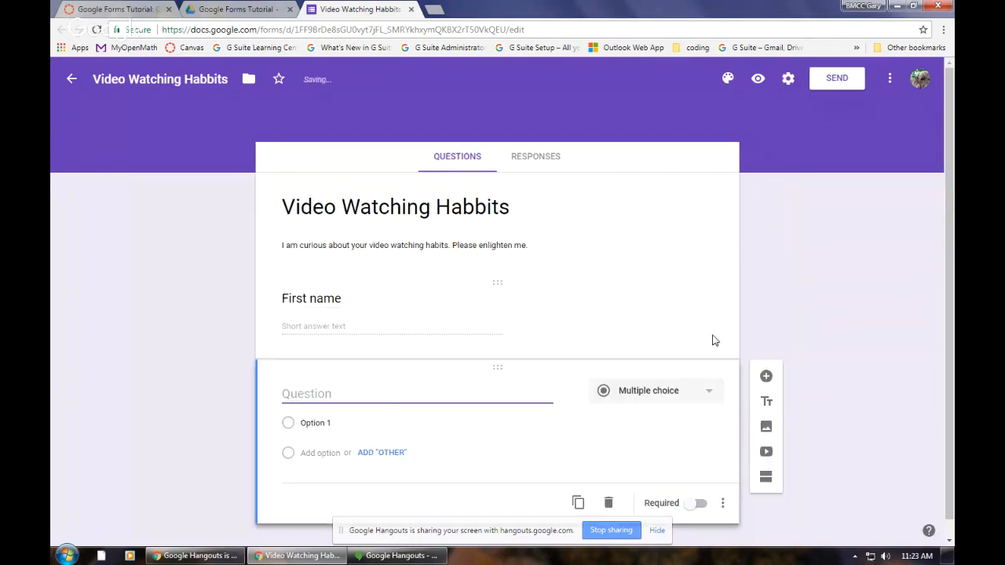
type("Last")
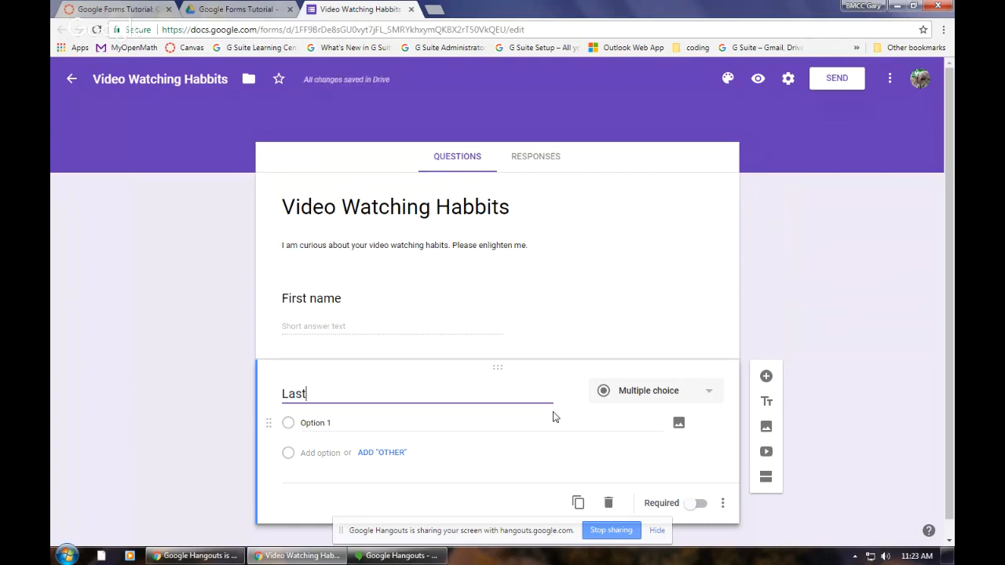
type(" Name")
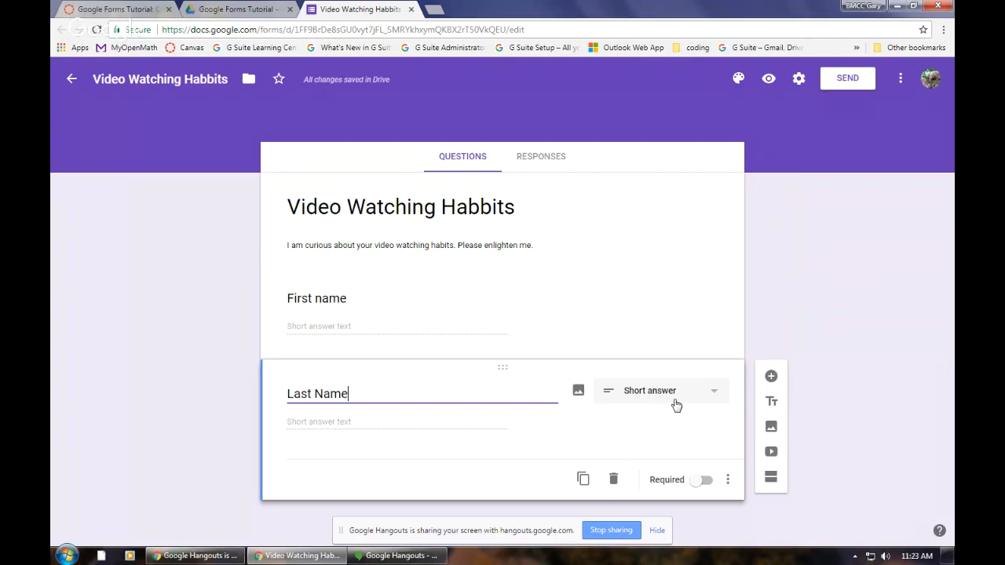
left_click(345, 324)
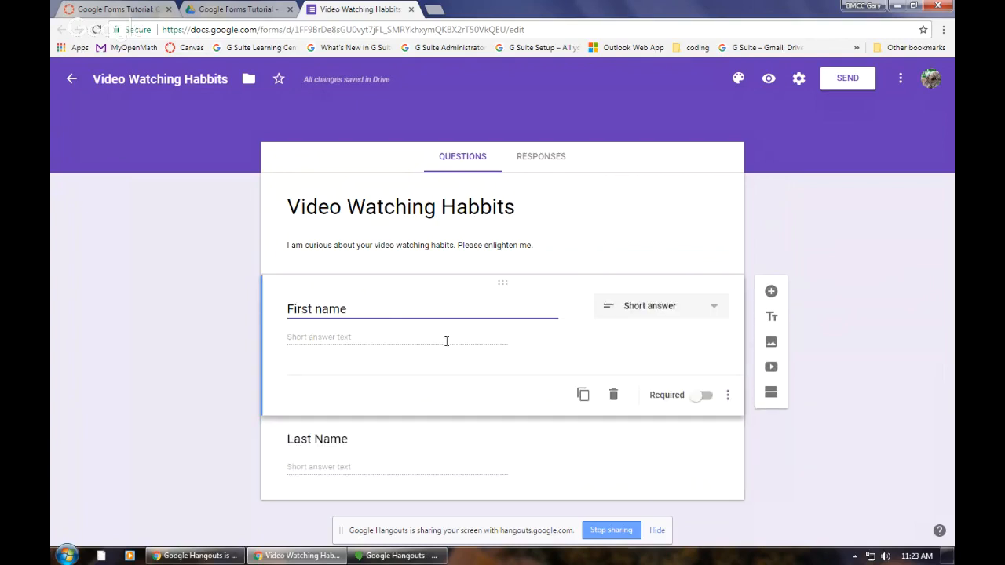
left_click(308, 335)
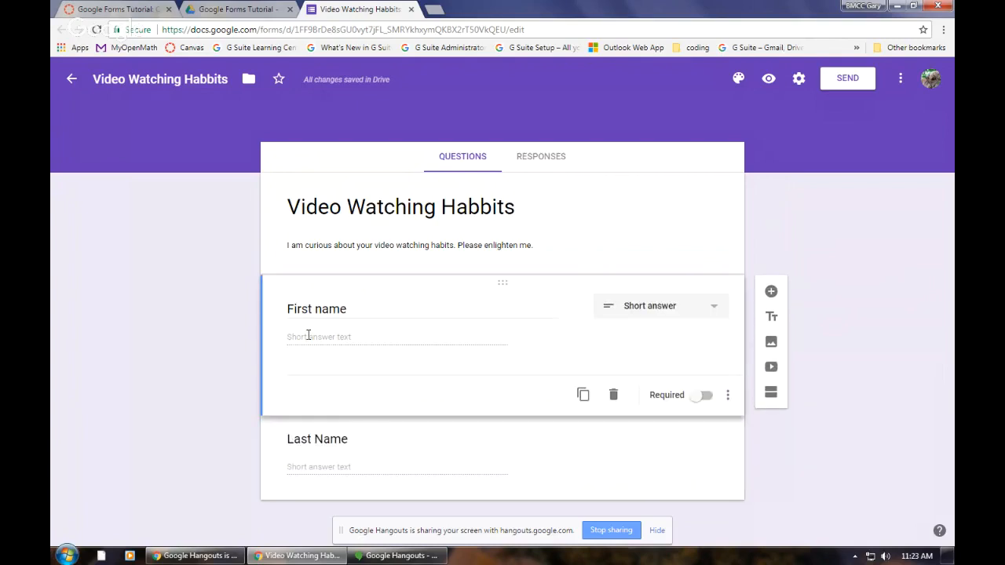
left_click(358, 463)
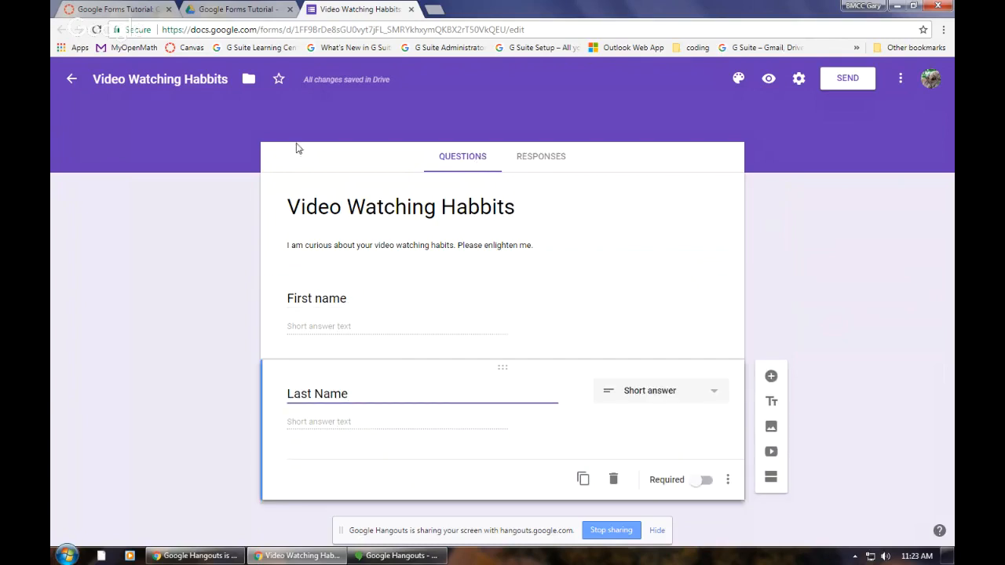
Step: Preview the form, try sample answers in the First name and Last Name fields, and close the preview without submitting
left_click(768, 79)
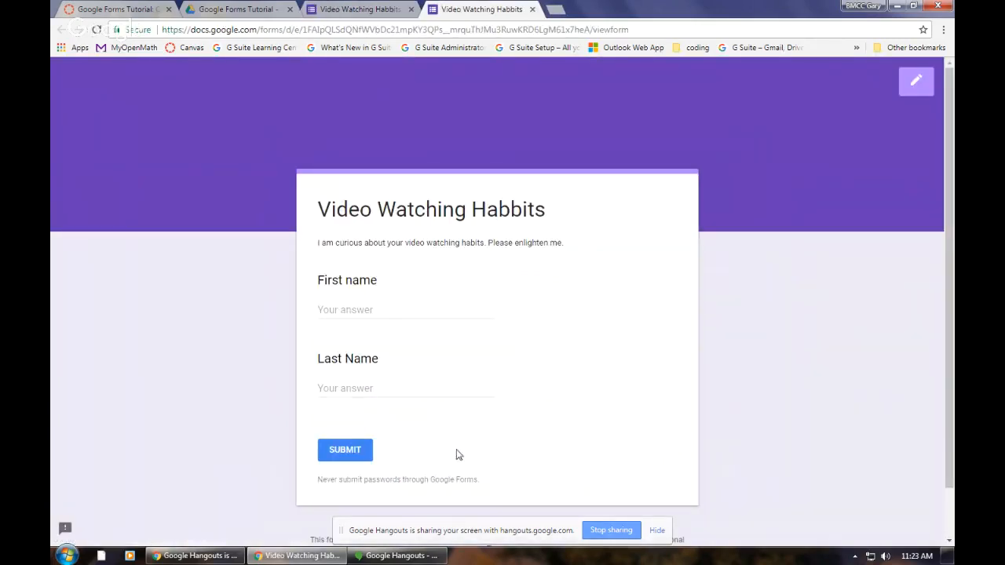
left_click(375, 309)
type("gary")
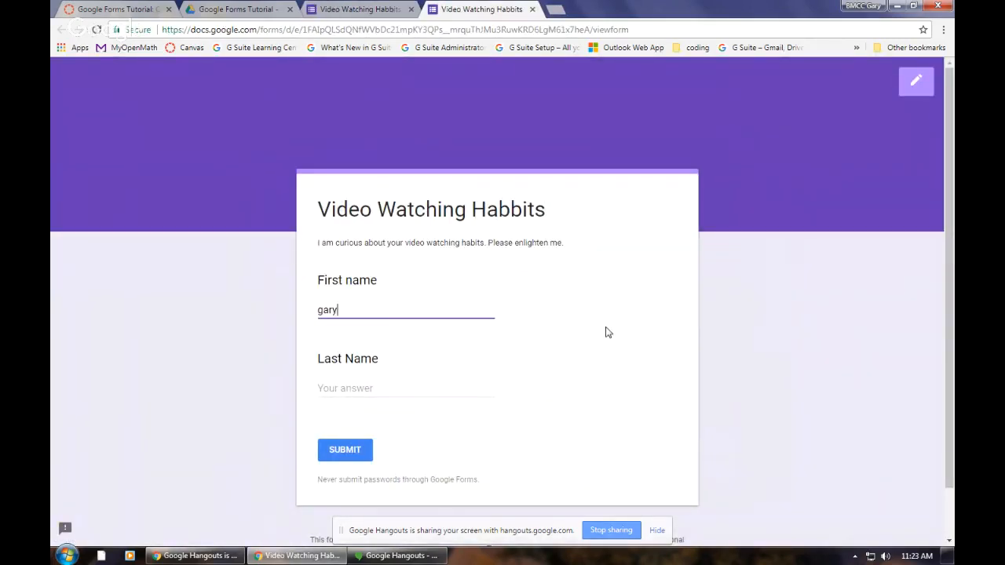
left_click(397, 390)
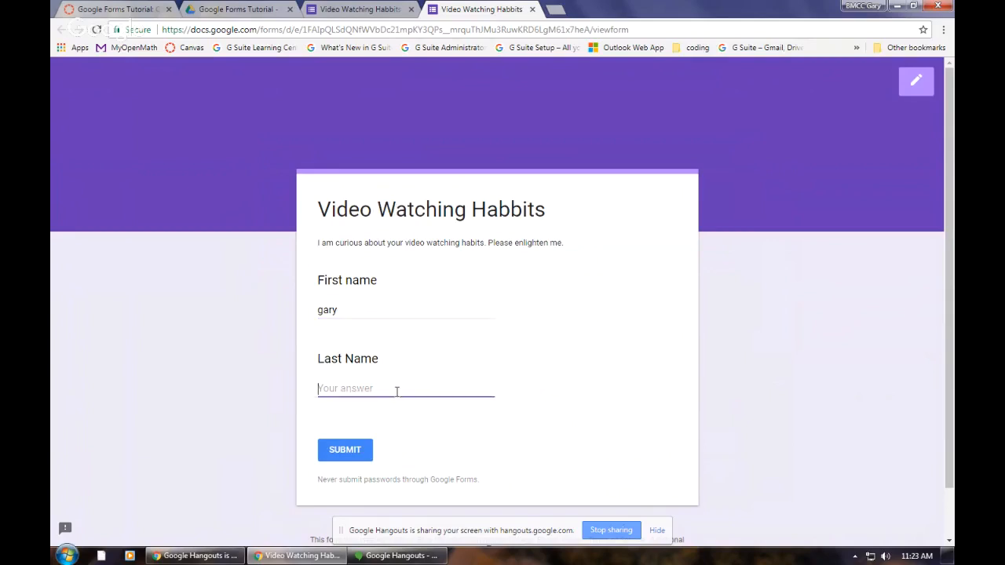
type("123456")
key("BackSpace")
key("BackSpace")
key("BackSpace")
key("BackSpace")
key("BackSpace")
left_click(532, 9)
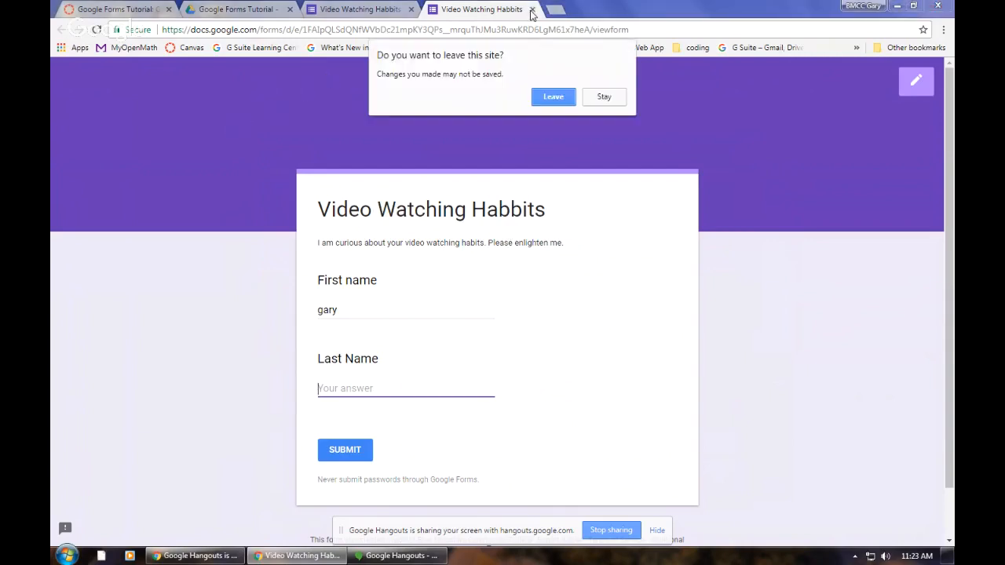
left_click(554, 96)
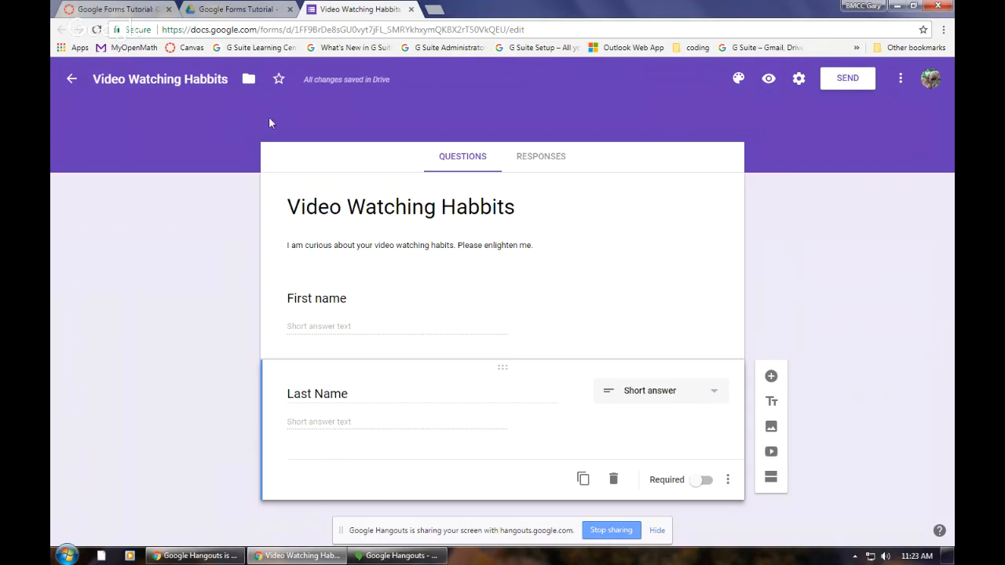
Step: Set the form's theme color to orange
left_click(738, 79)
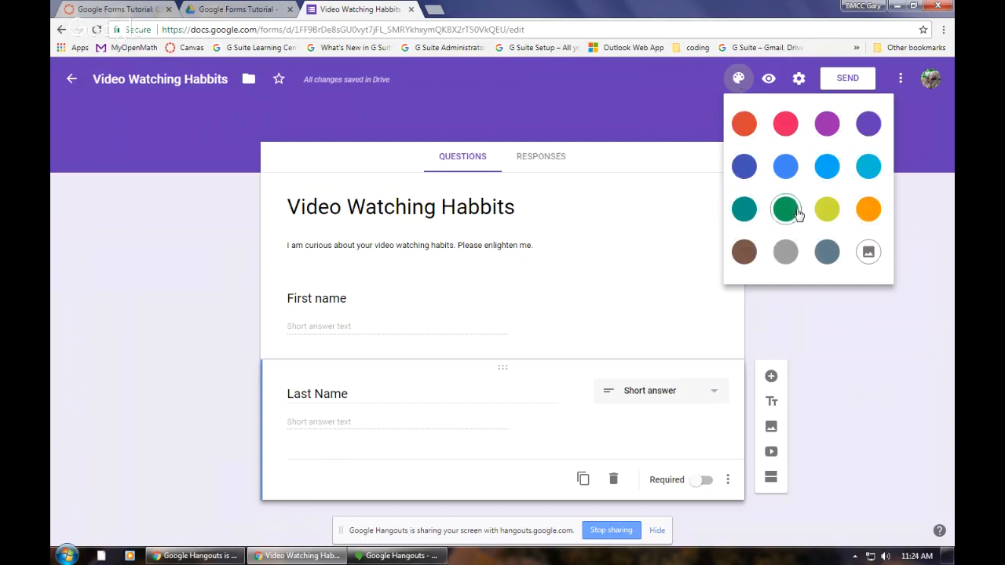
left_click(870, 210)
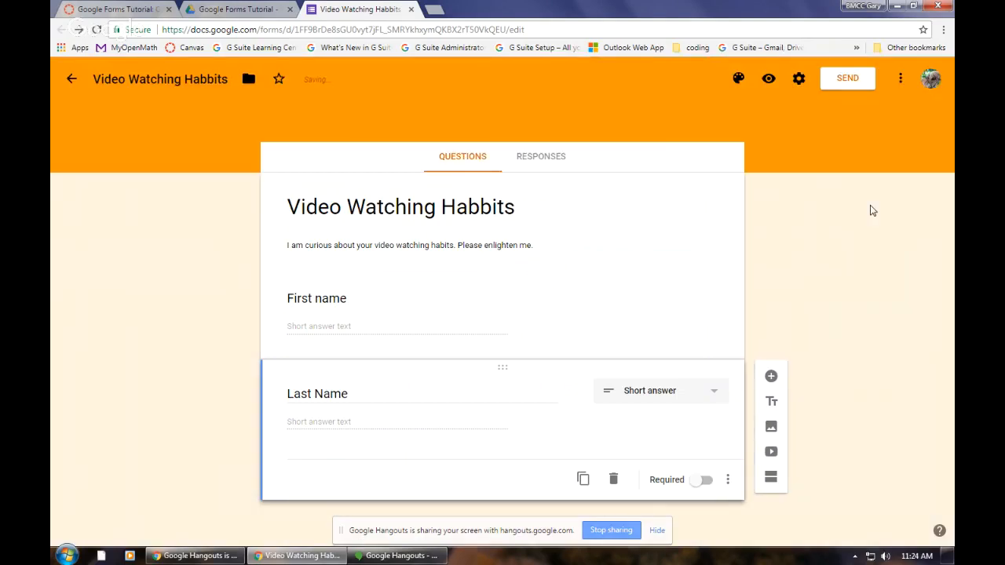
Step: Browse the Birthday, Food and dining, Party and Just kids image themes, and leave the gallery without choosing one
left_click(737, 78)
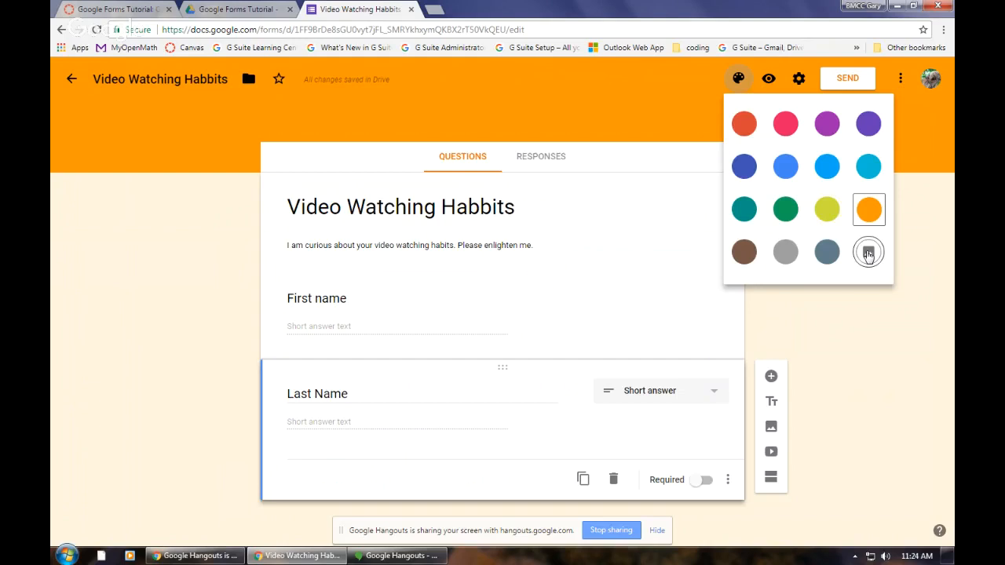
left_click(868, 254)
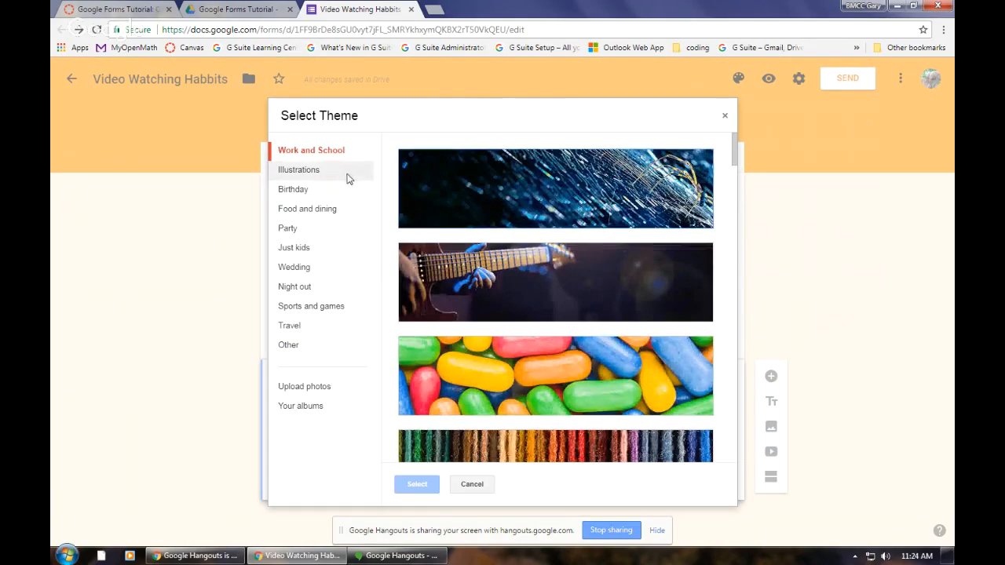
left_click(301, 189)
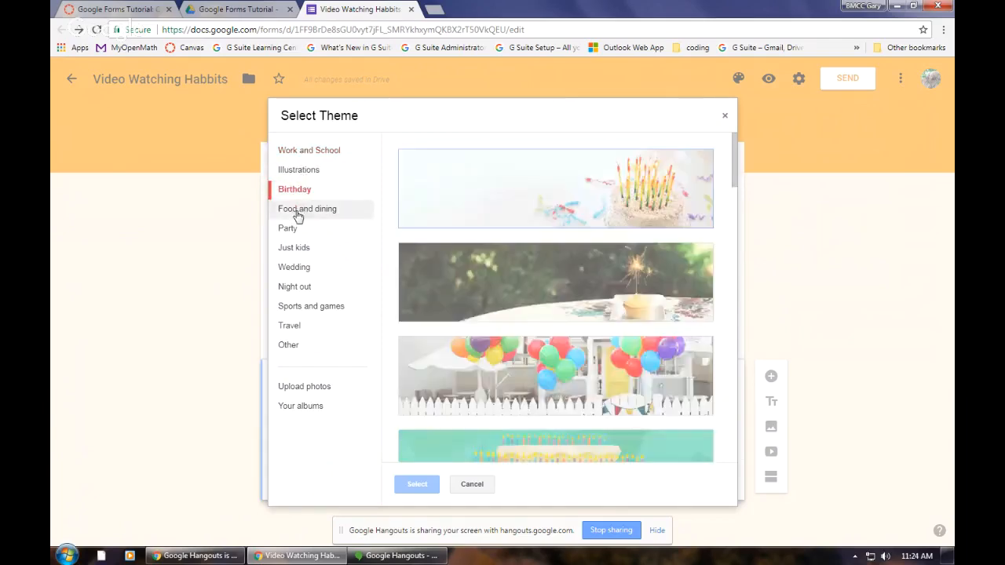
left_click(299, 209)
left_click(289, 229)
left_click(293, 247)
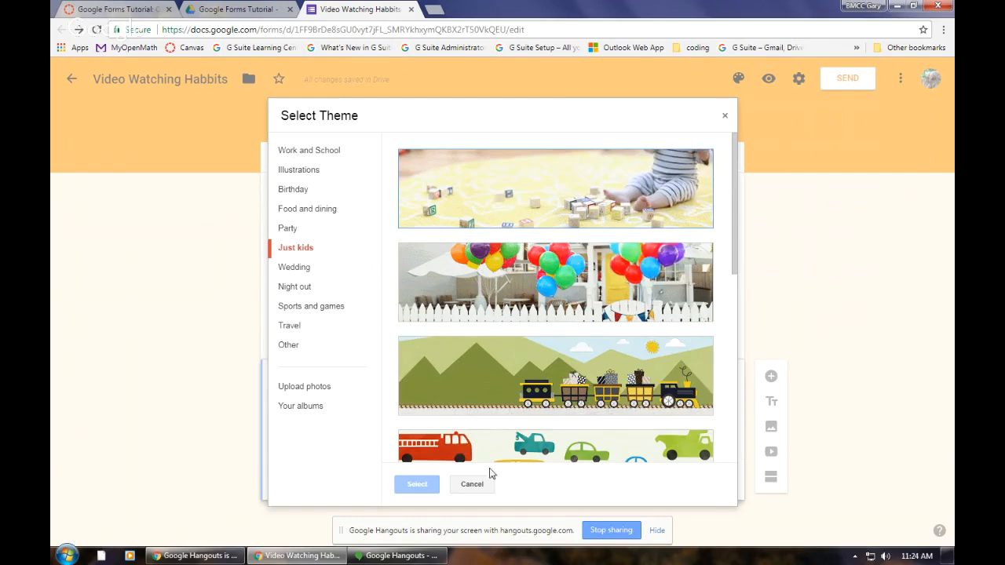
left_click(472, 484)
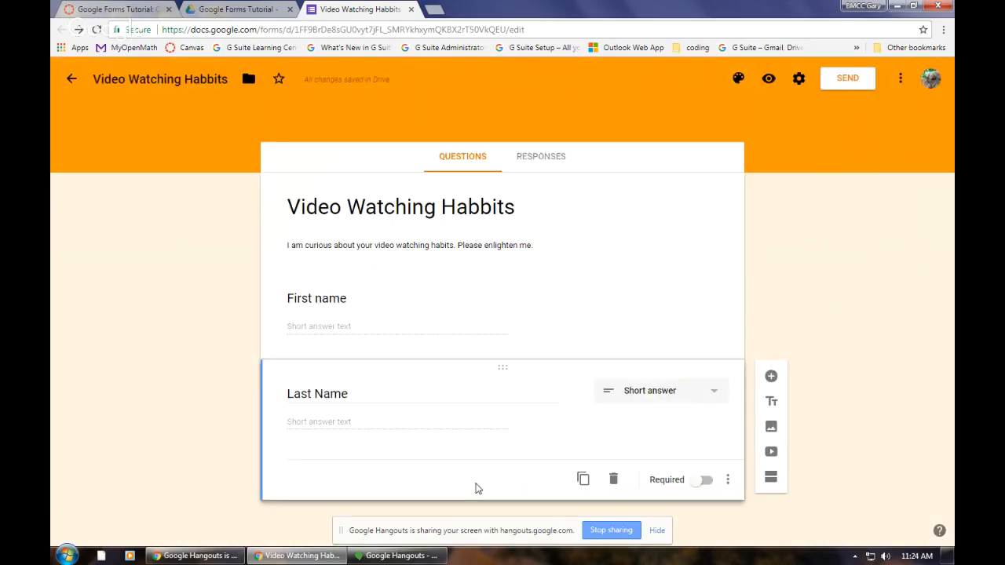
Step: Make the Last Name question required
left_click(343, 327)
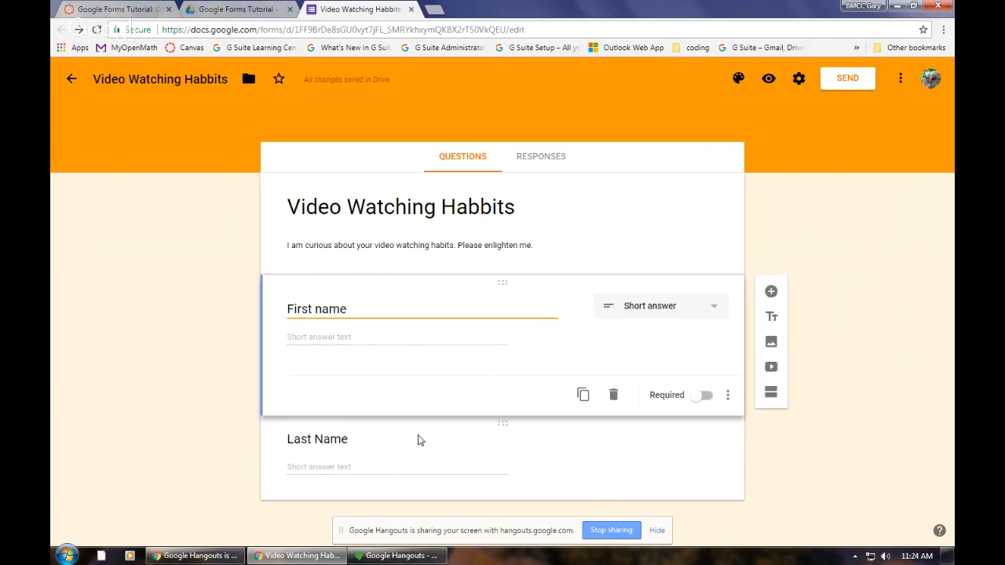
left_click(366, 465)
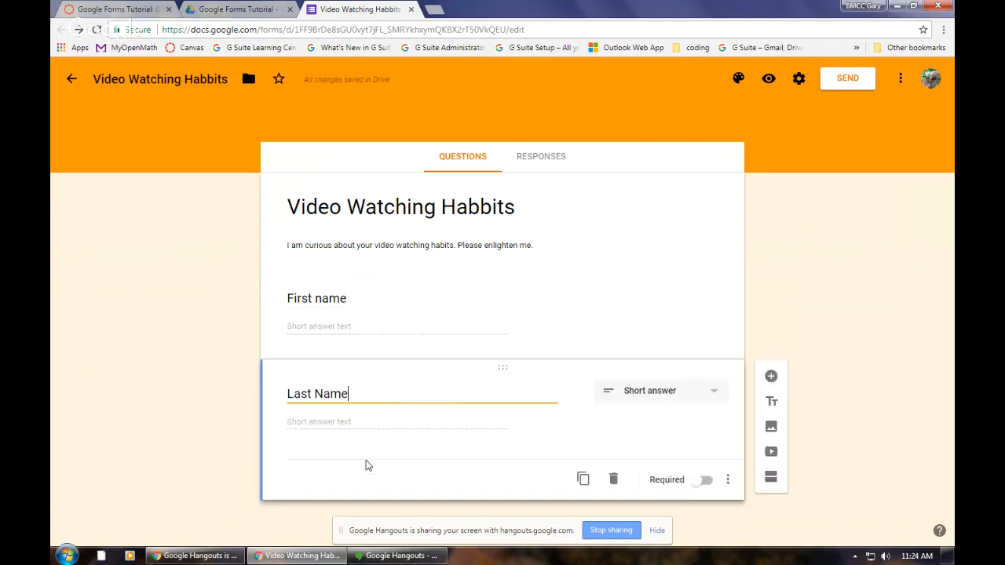
left_click(699, 483)
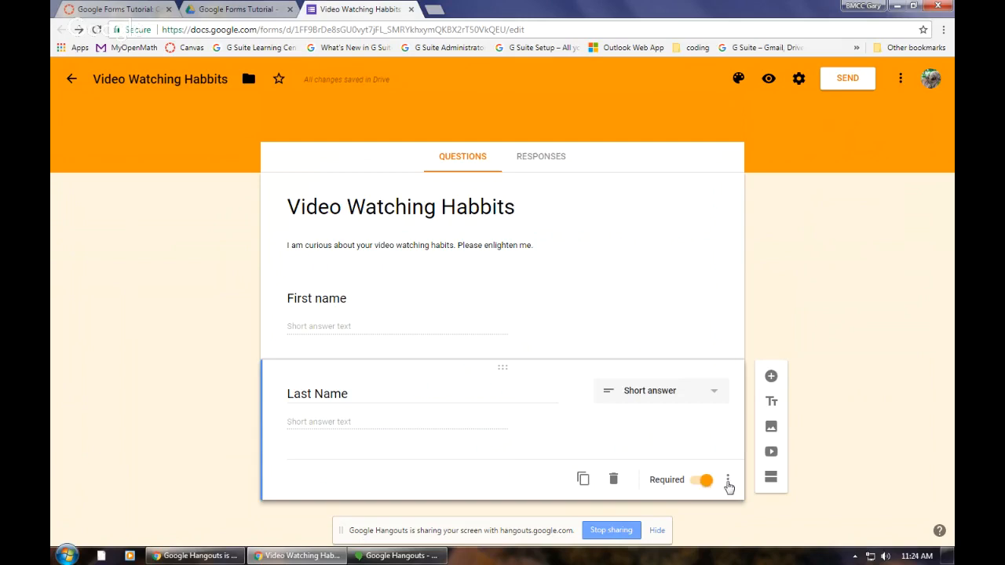
Step: Add response validation to the Last Name question and set its type to Text
left_click(727, 484)
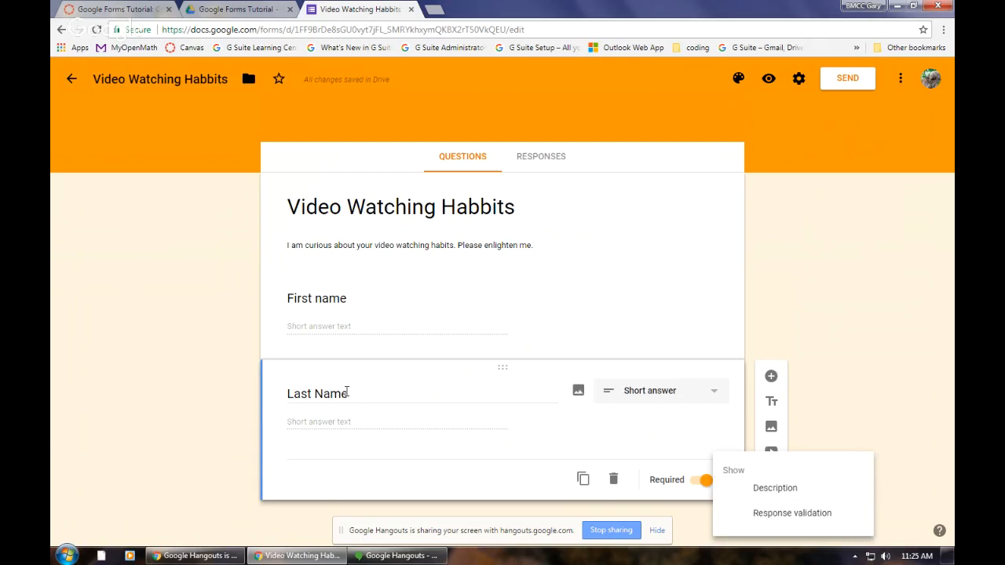
left_click(770, 518)
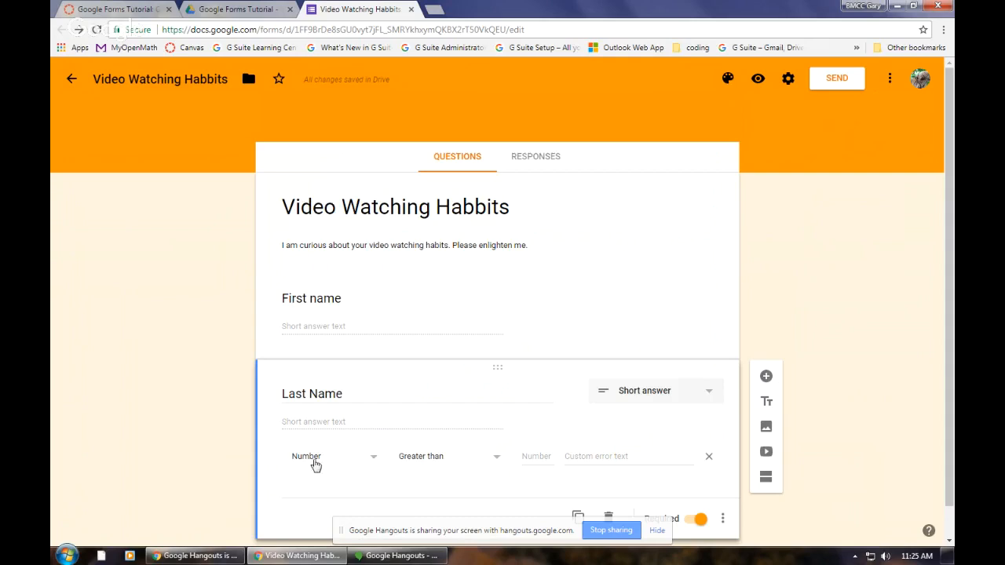
left_click(372, 458)
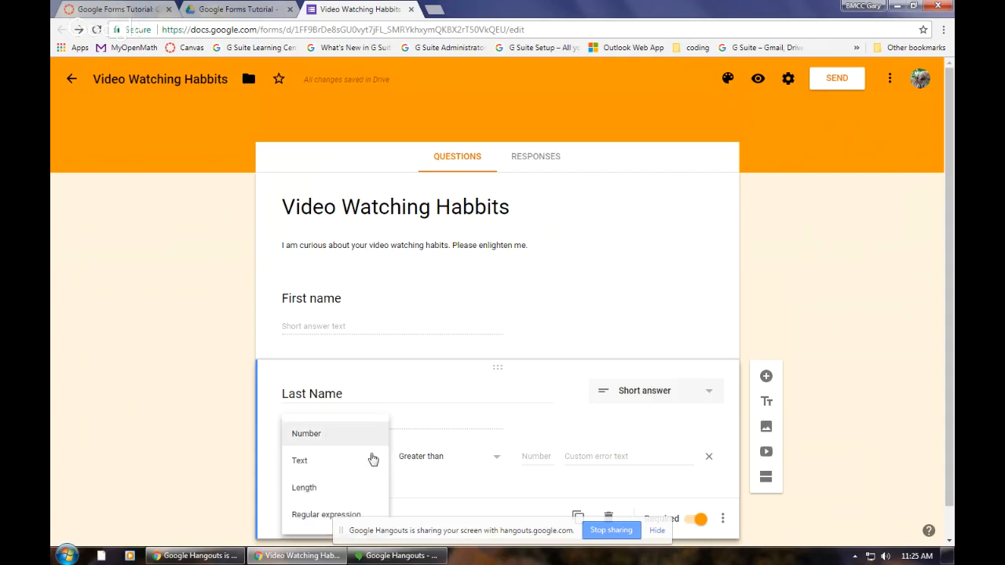
left_click(306, 467)
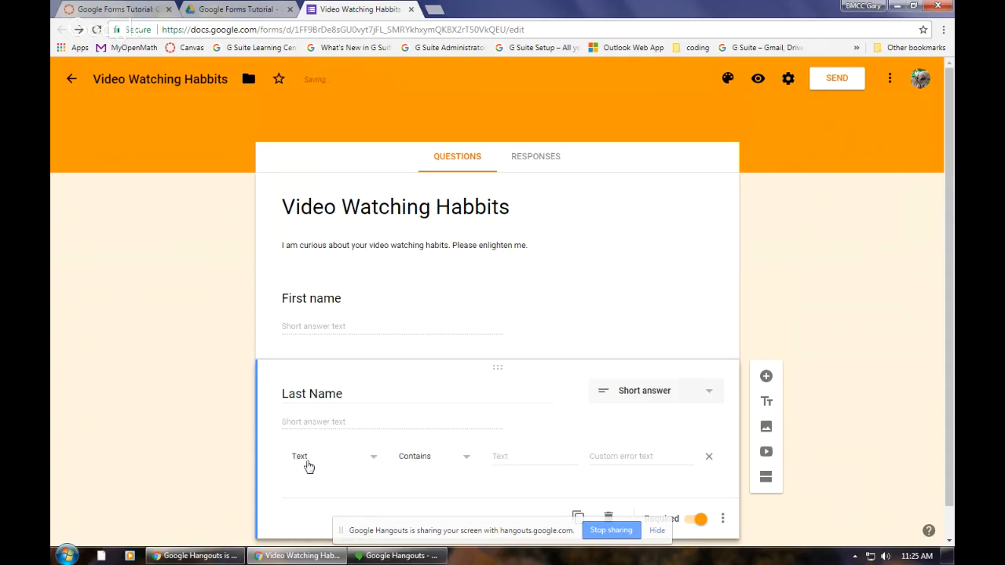
Step: Hide the screen-sharing notice to check the Last Name text conditions, and change the validation type to Regular expression
left_click(469, 461)
scroll(470, 463, "down", 1)
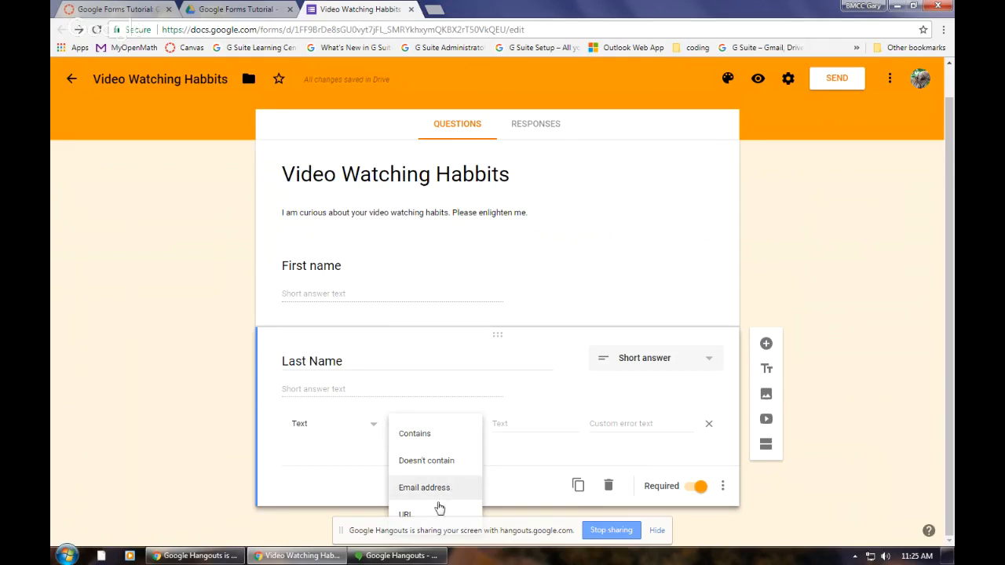
left_click(657, 531)
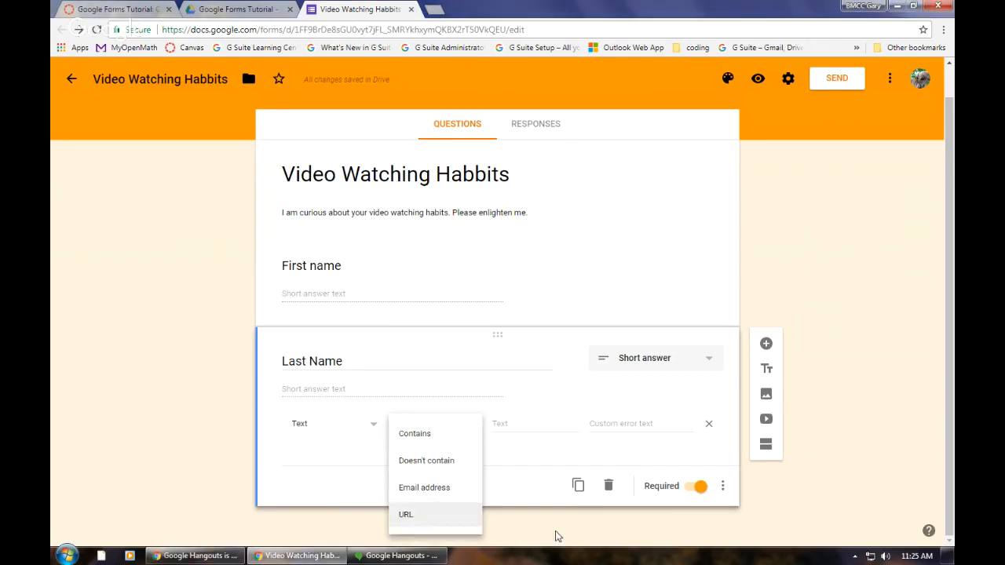
left_click(521, 425)
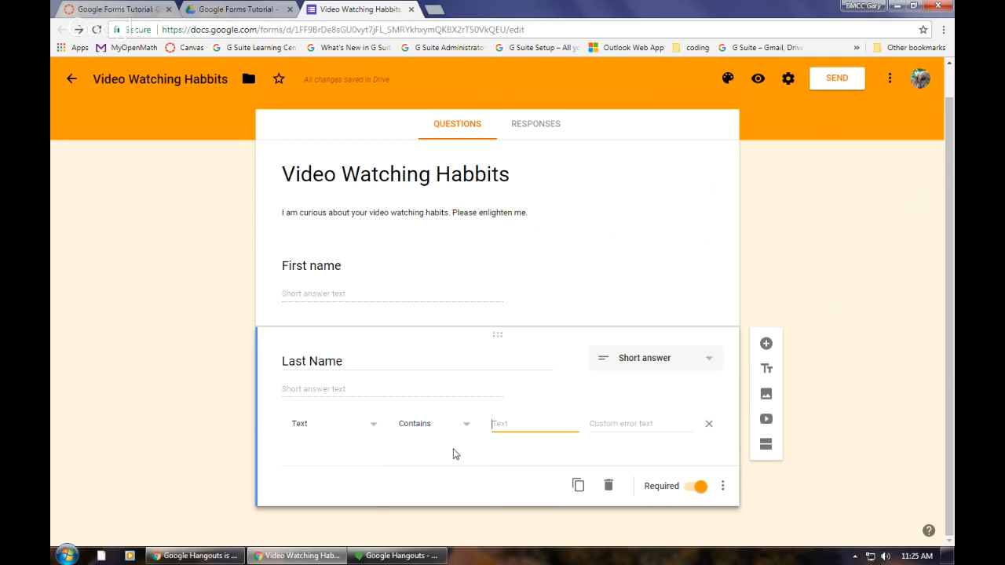
left_click(375, 427)
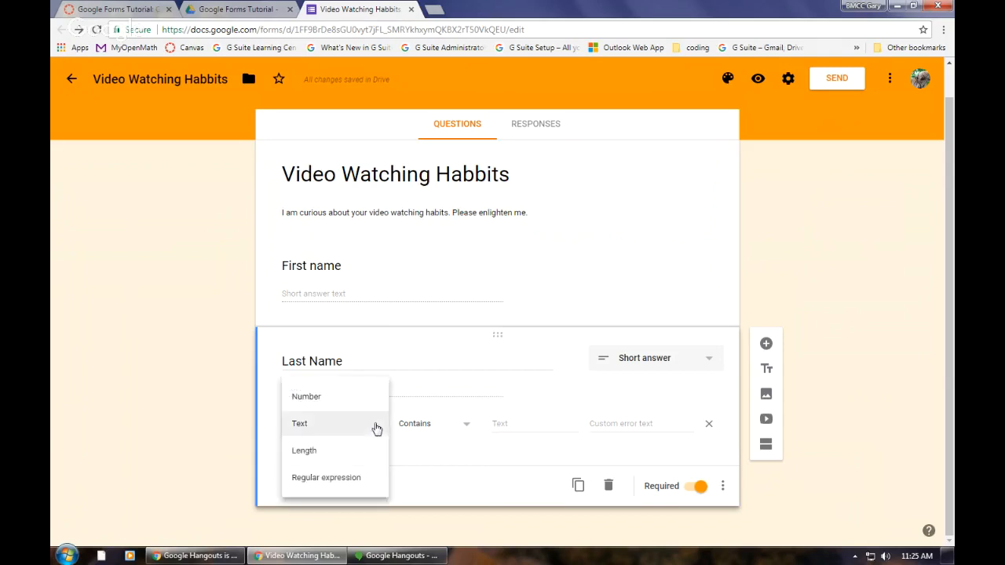
left_click(355, 485)
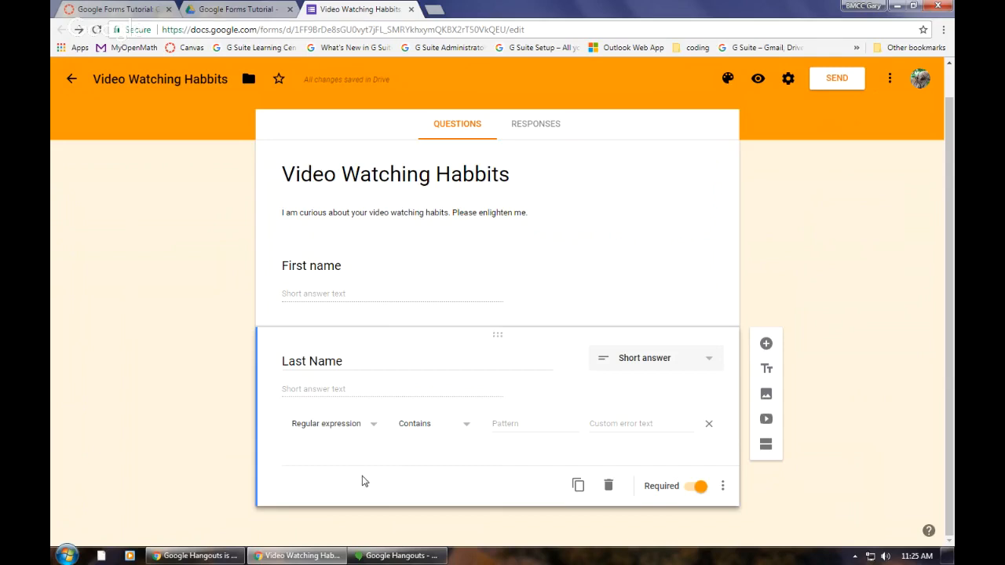
Step: Search the web for "regular expressions" in a new browser tab
left_click(434, 9)
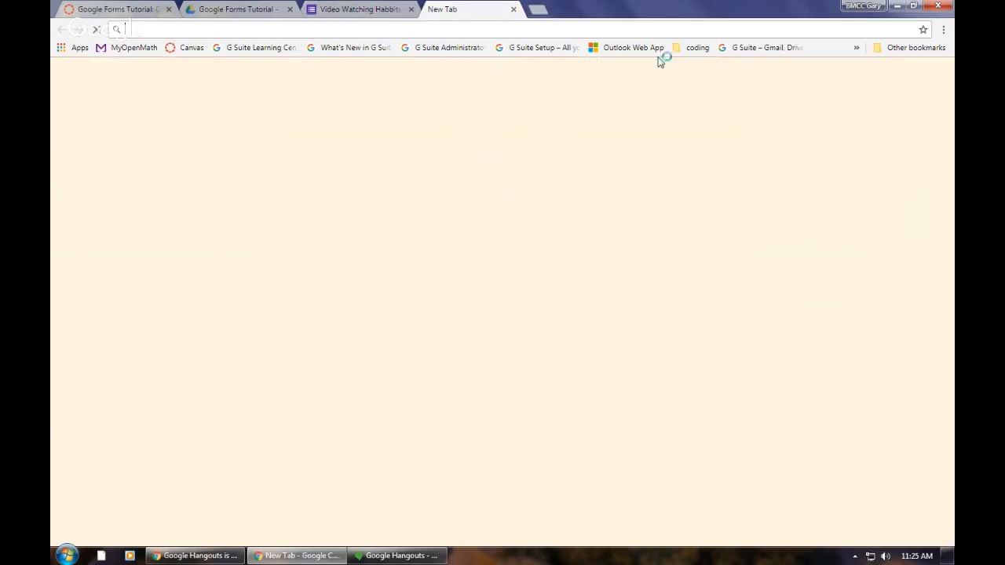
type("reg")
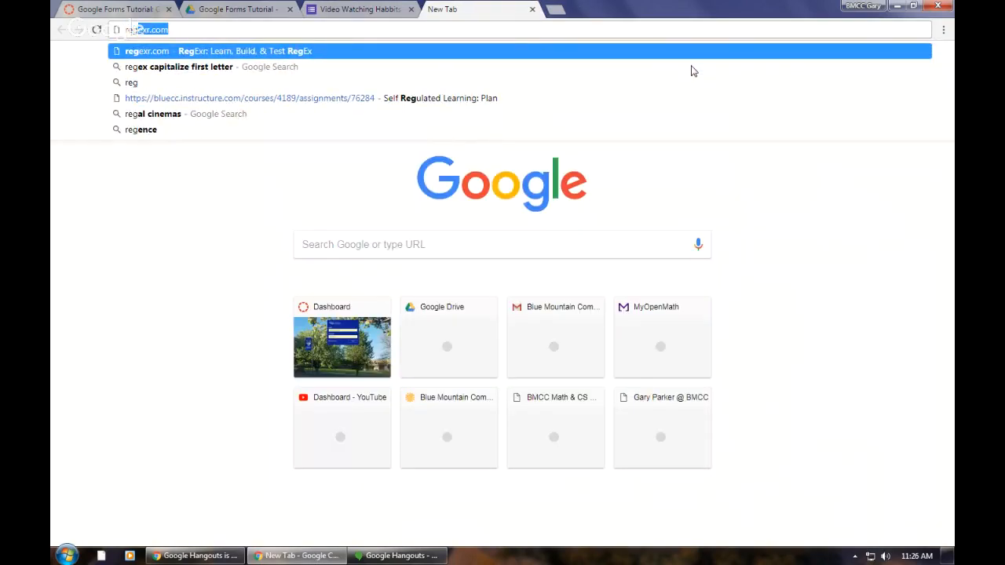
type("ular e")
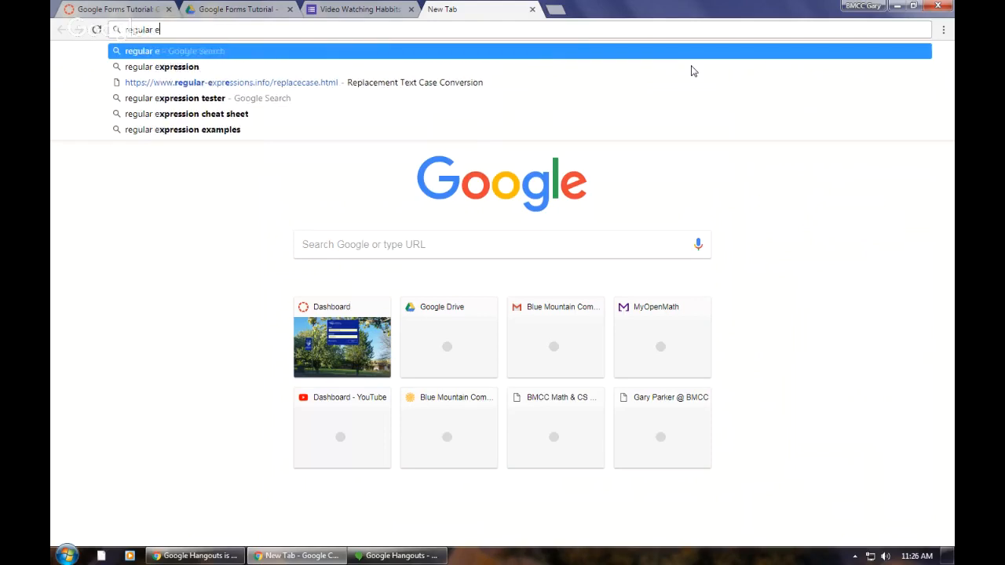
type("xpressions")
key("Return")
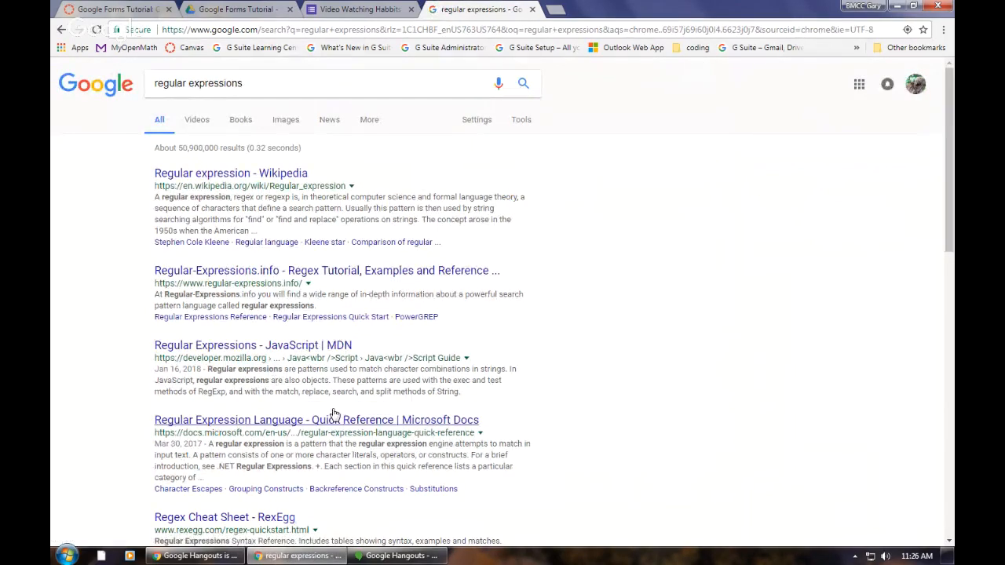
Step: Open regexr.com in another new tab and examine the sample expression's A-Z character set and its matches in the text
left_click(556, 10)
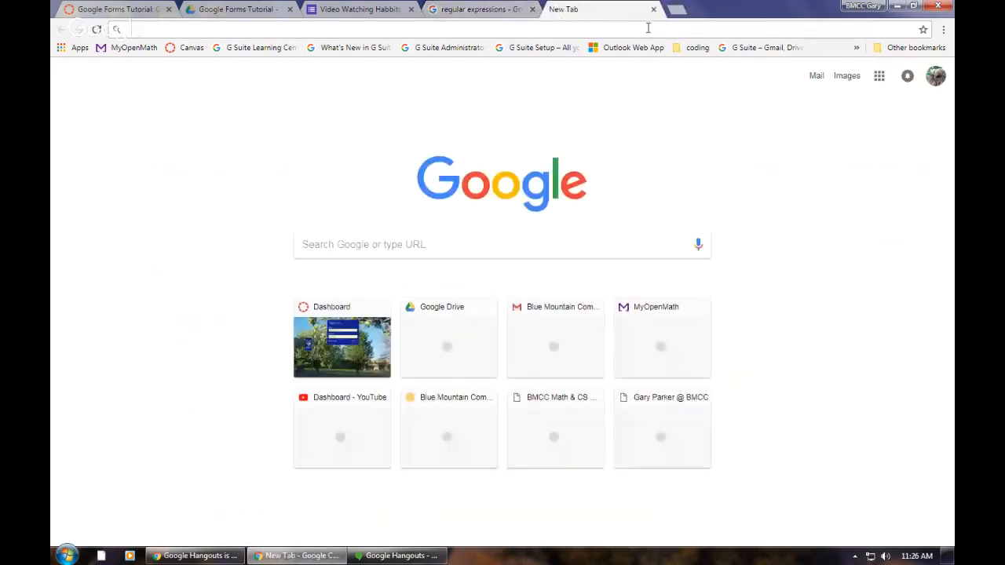
type("reg")
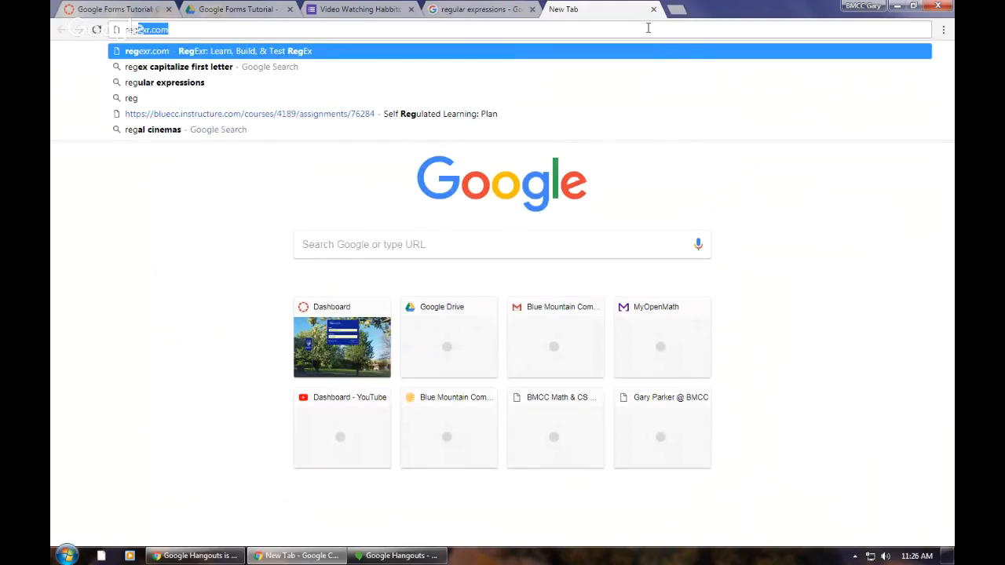
type("exr")
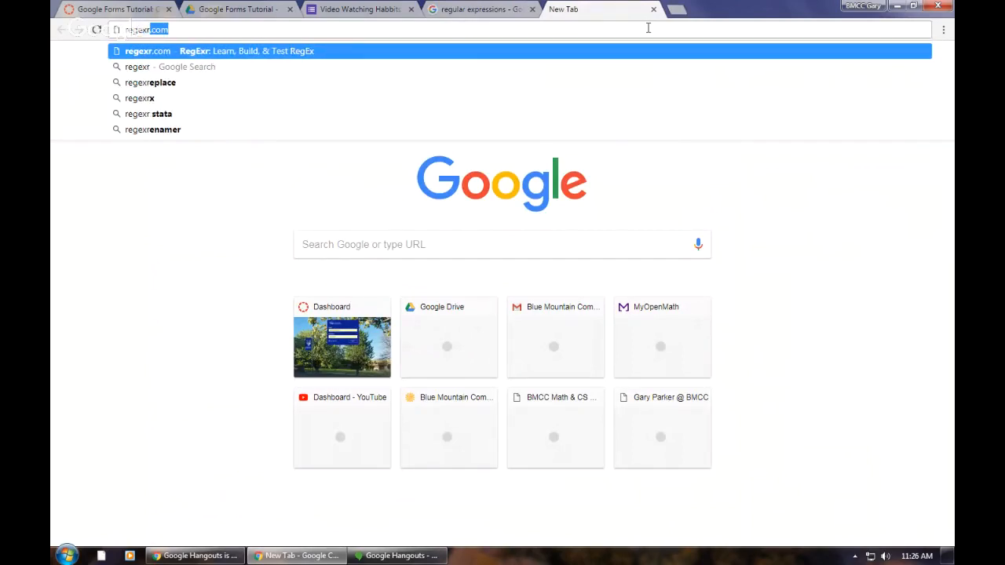
key("Return")
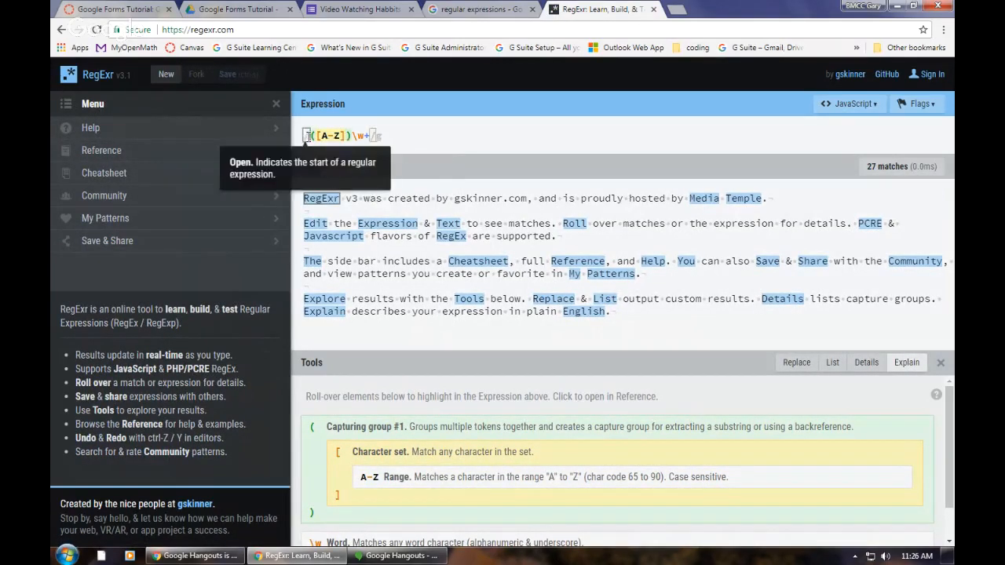
mouse_move(331, 136)
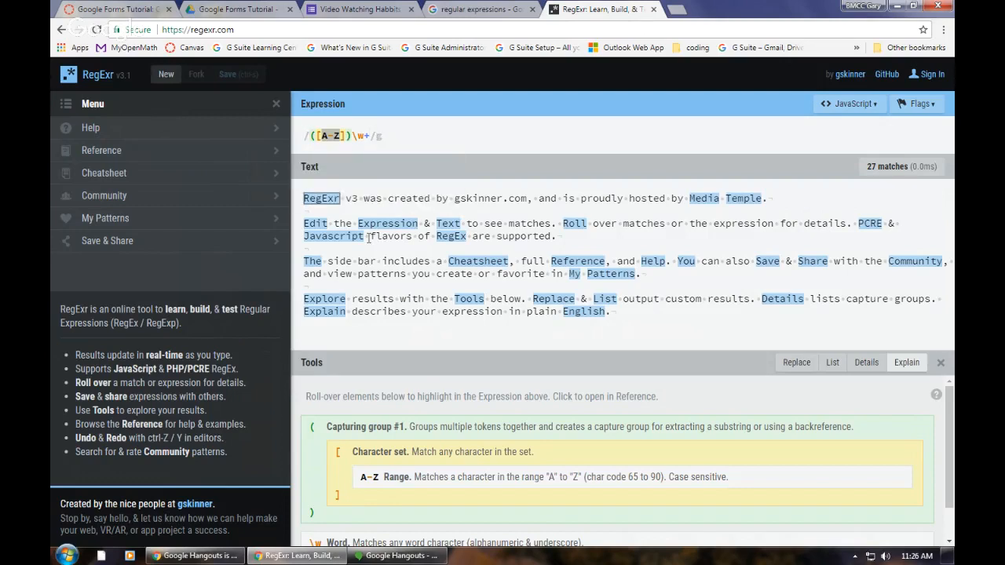
mouse_move(316, 202)
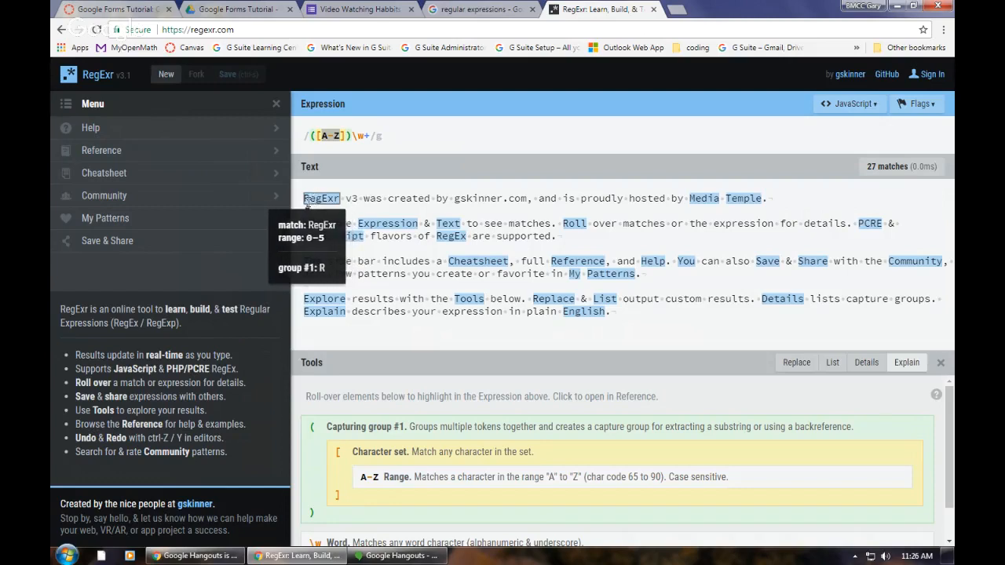
mouse_move(375, 232)
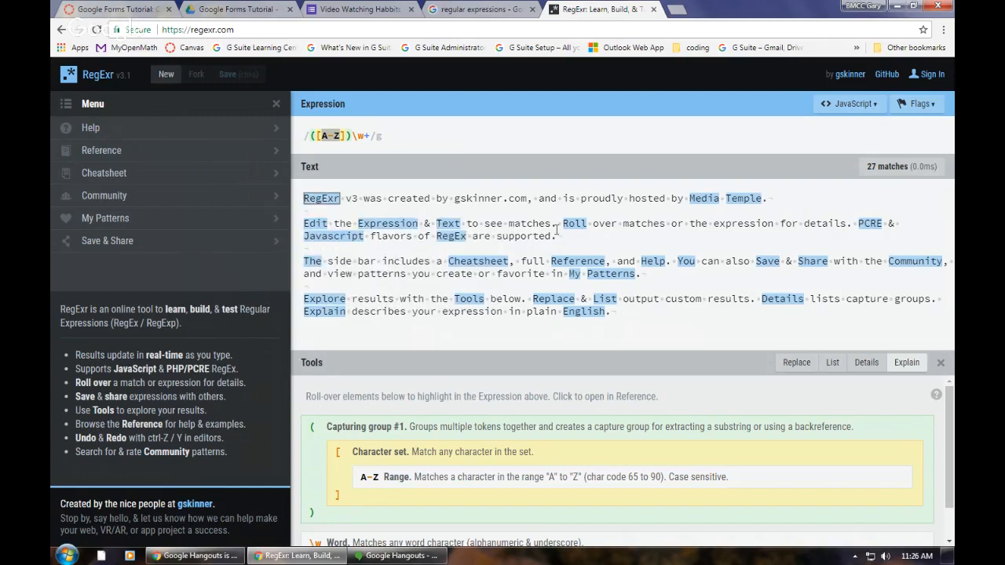
Step: Change the character set in the sample expression to a-z to test lowercase matching
left_click(343, 135)
key("BackSpace")
key("BackSpace")
key("BackSpace")
type("a-")
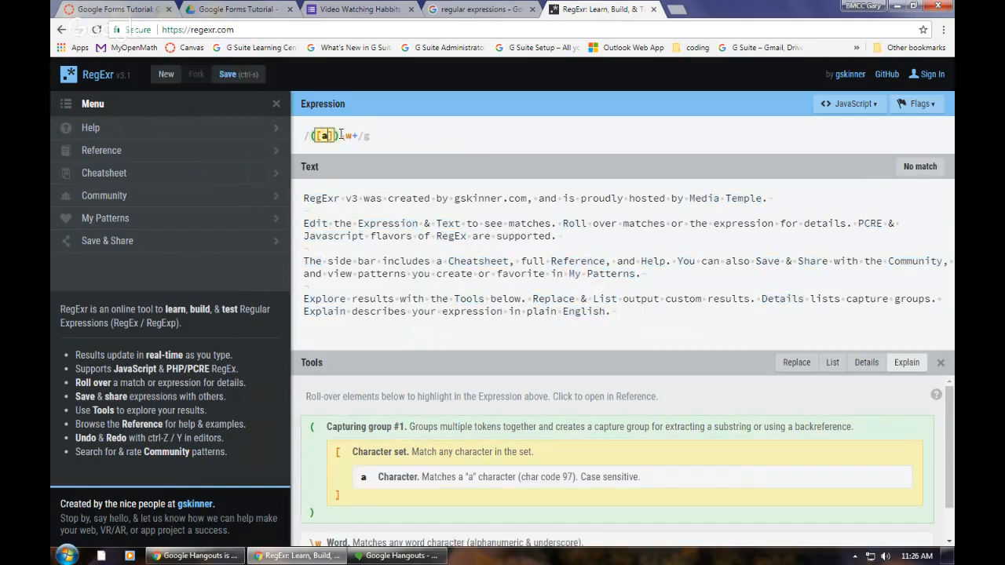
type("z")
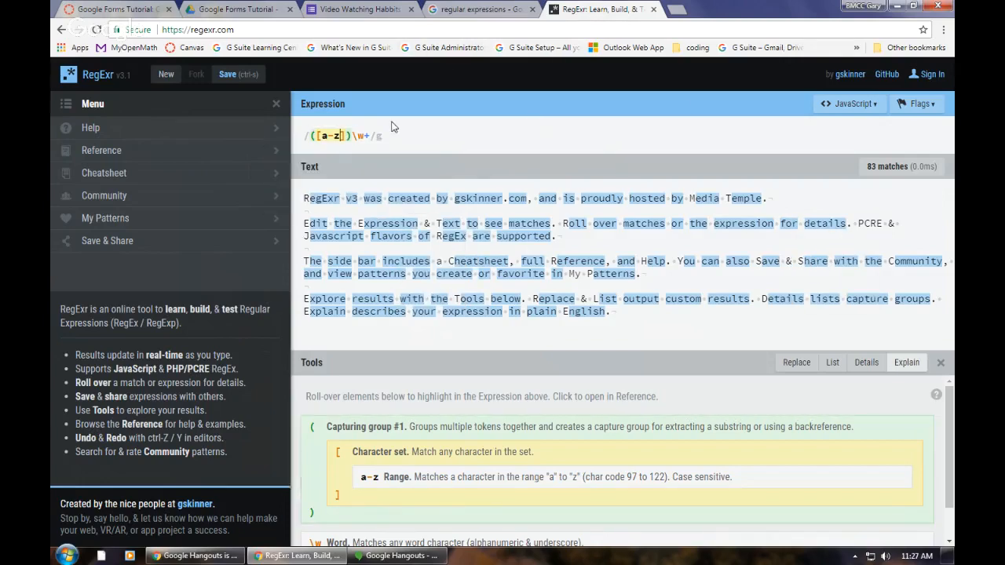
Step: Restore the sample expression's character set to A-Z
key("BackSpace")
key("BackSpace")
key("BackSpace")
type("A-")
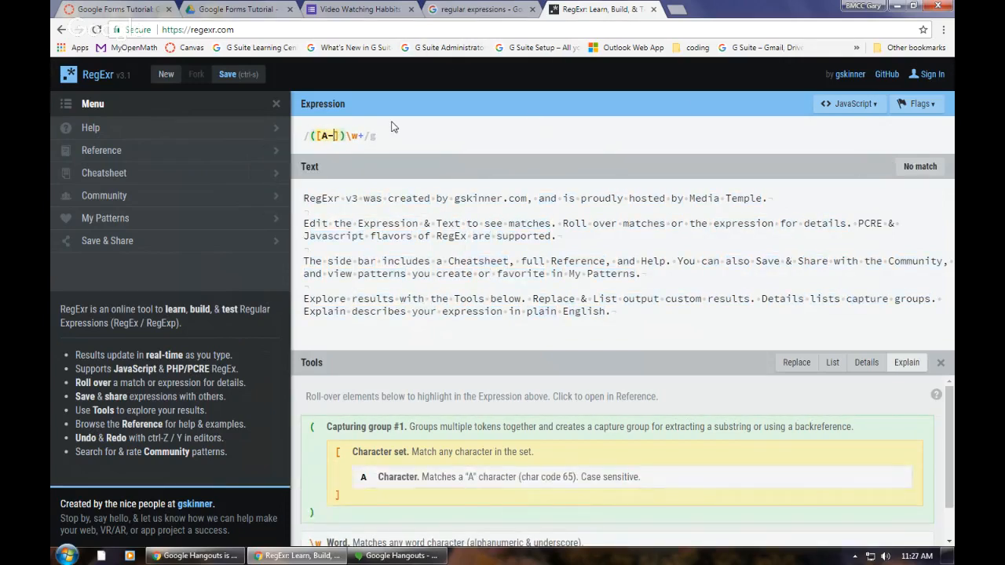
type("Z")
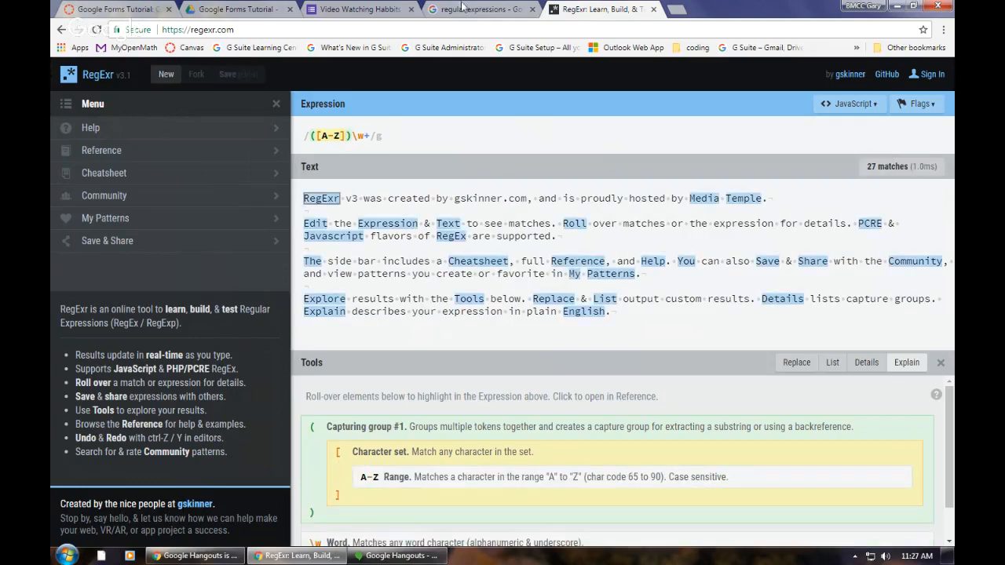
Step: Return to the form editor and enter [A-Z]\w+ as the Last Name question's regular expression pattern
left_click(363, 11)
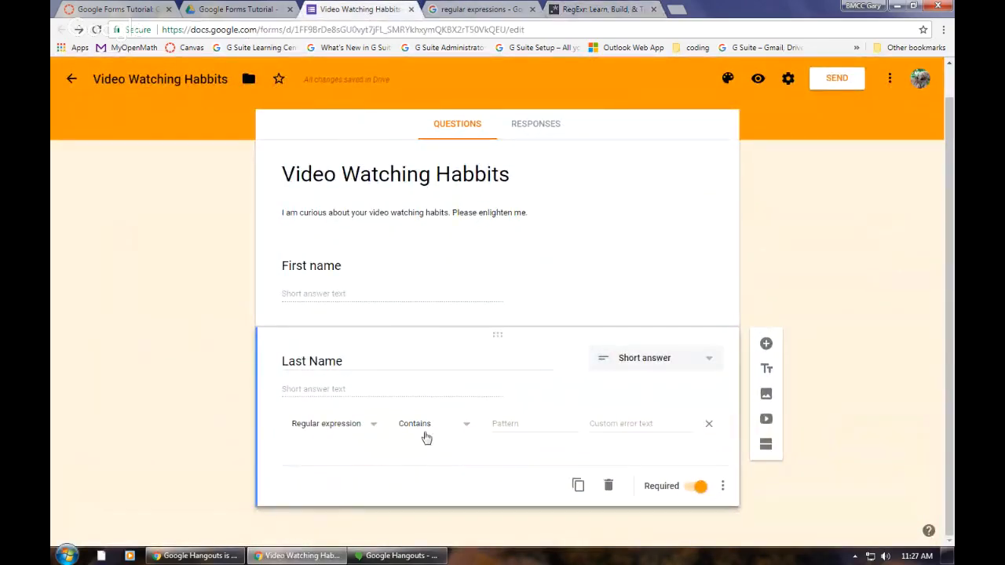
left_click(513, 424)
type("[A-")
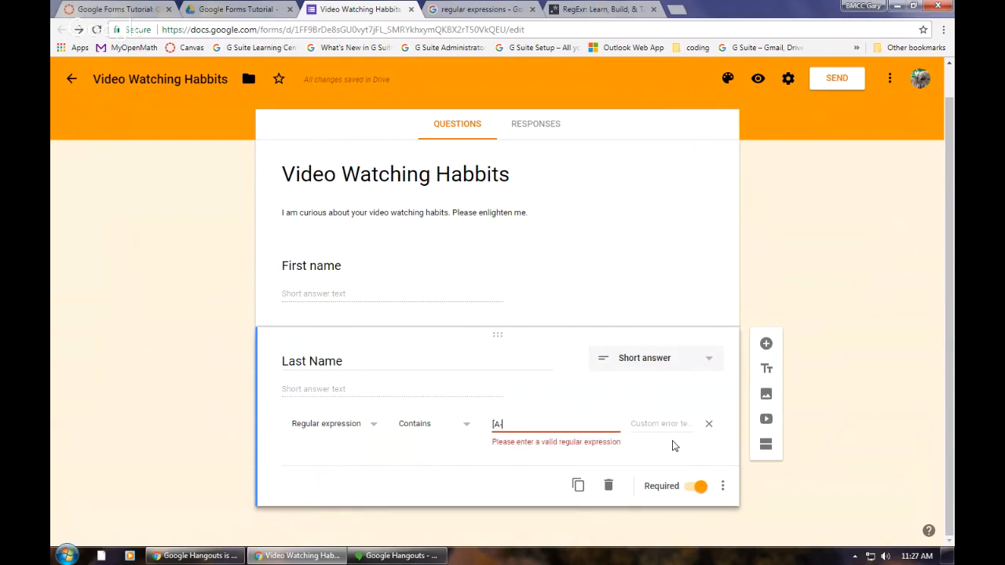
type("Z]")
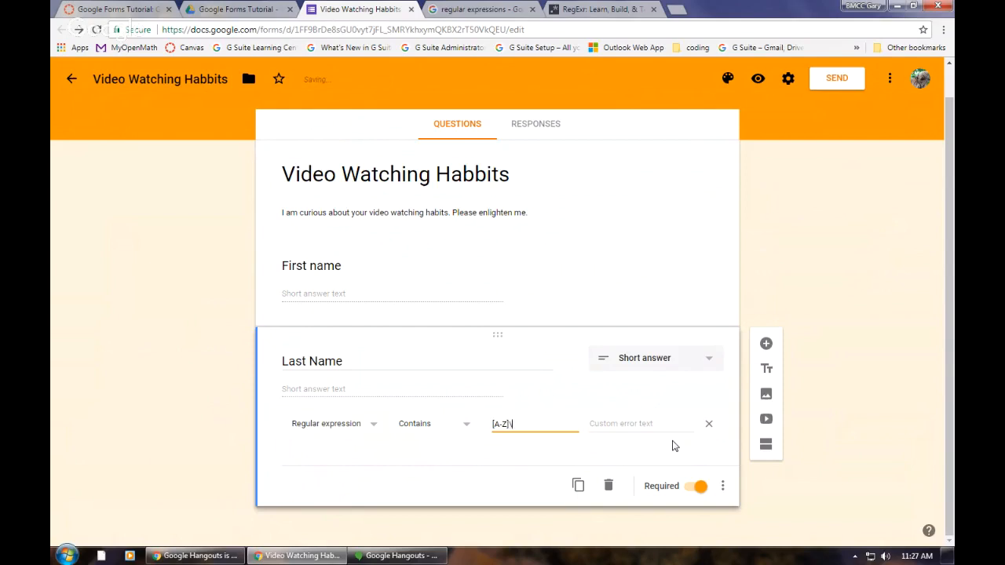
type("\\w+")
Step: Preview the form, test the Last Name validation with lowercase and capitalized entries, and close the preview
left_click(759, 80)
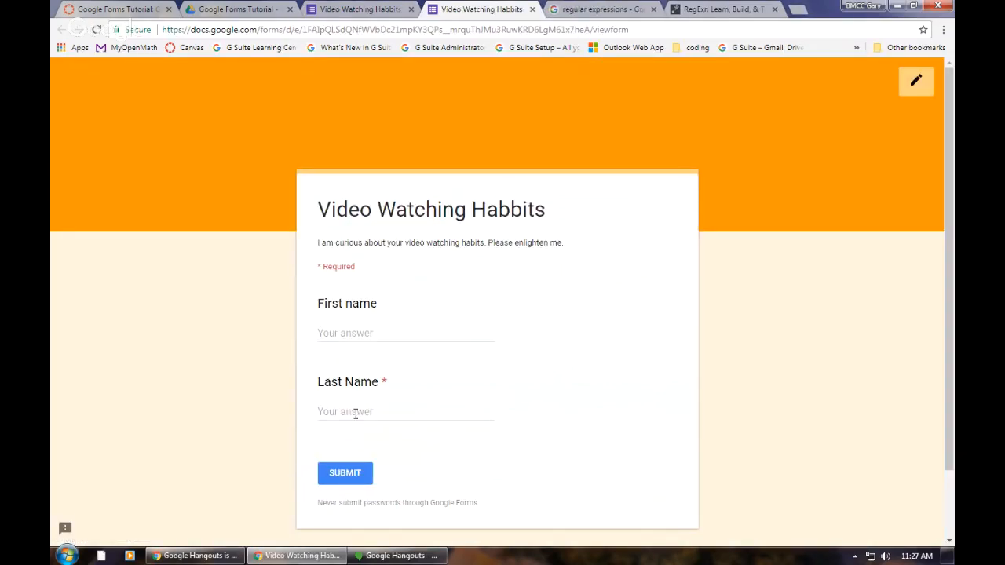
left_click(384, 414)
type("parker")
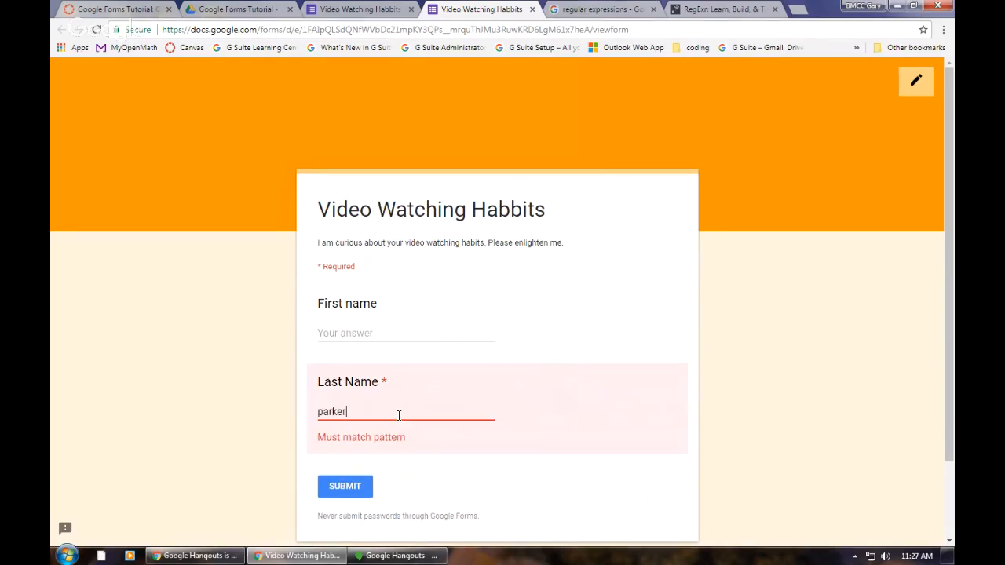
key("BackSpace")
key("BackSpace")
key("BackSpace")
key("BackSpace")
key("BackSpace")
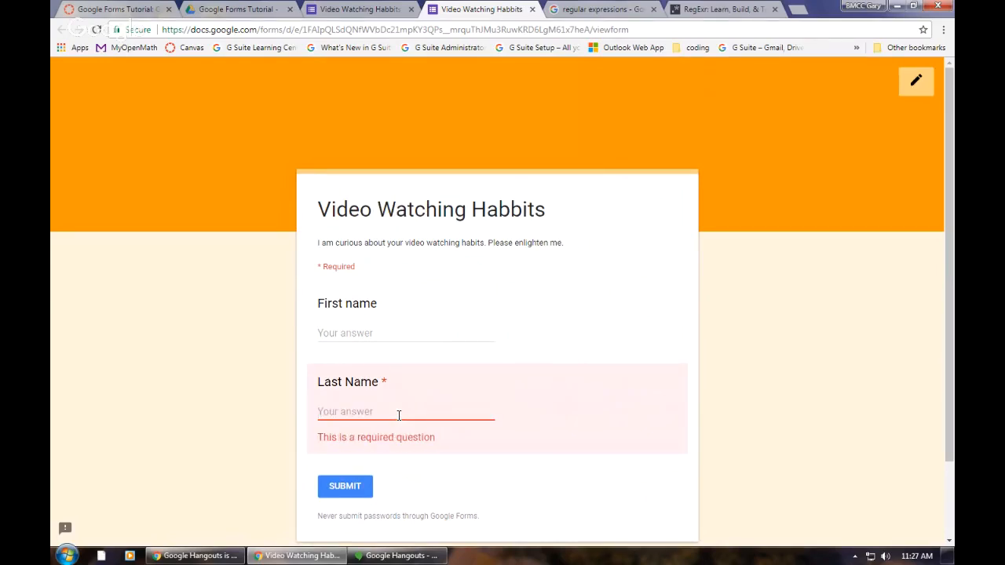
type("Parker")
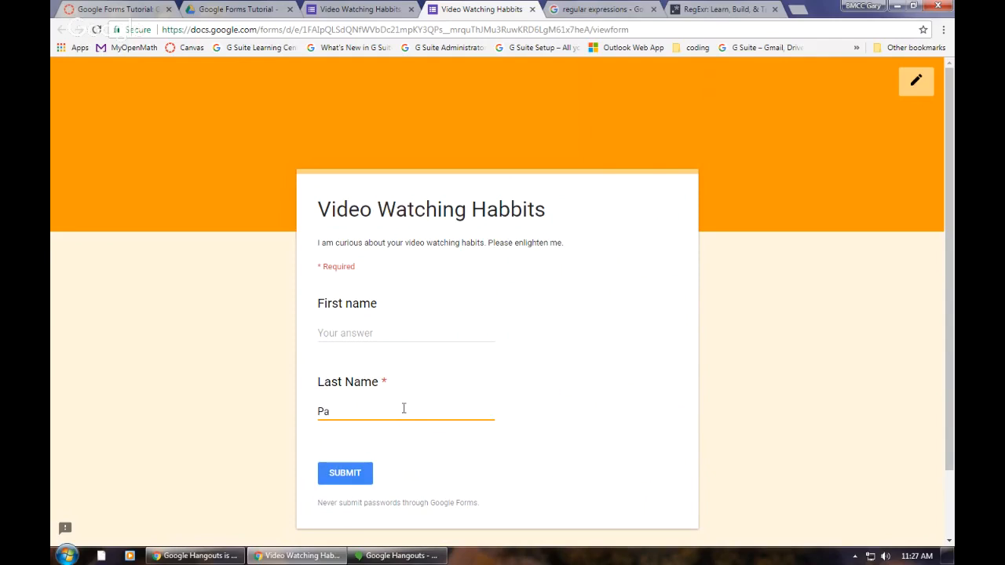
key("BackSpace")
key("BackSpace")
type("p")
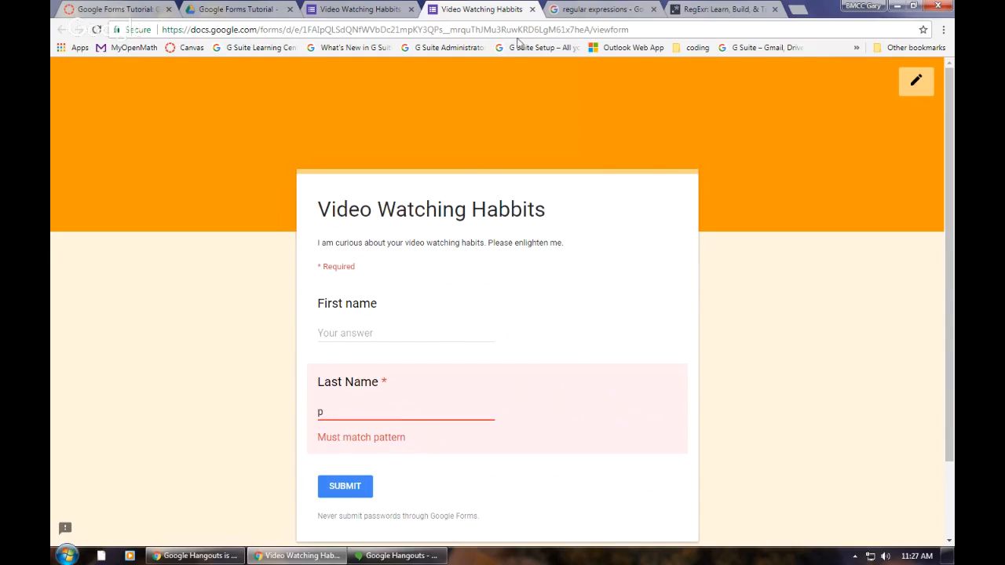
left_click(533, 10)
Step: Set the Last Name question's custom error text to "Please Capitalize the first letter. Thanks."
left_click(563, 102)
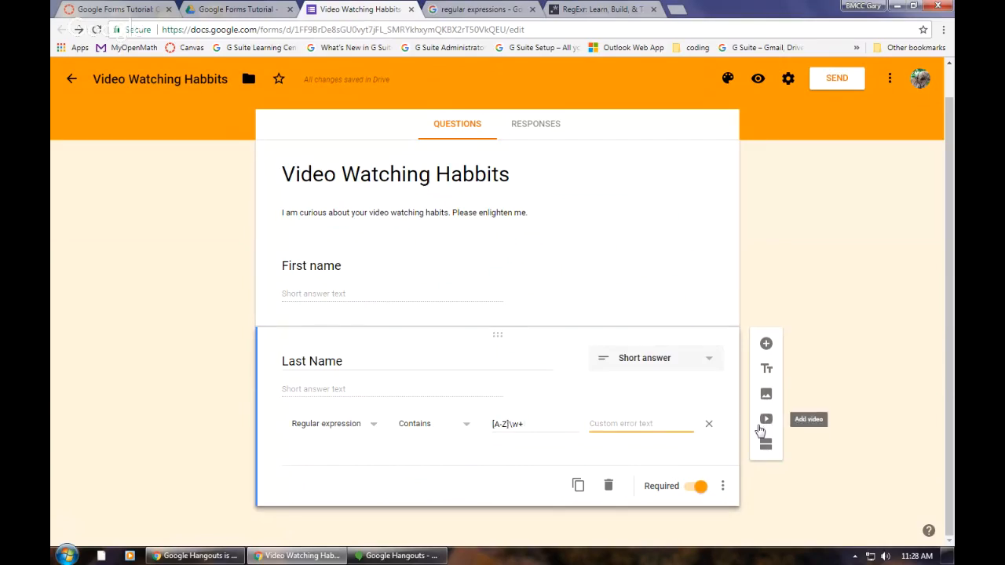
type("P")
type("lease Capi")
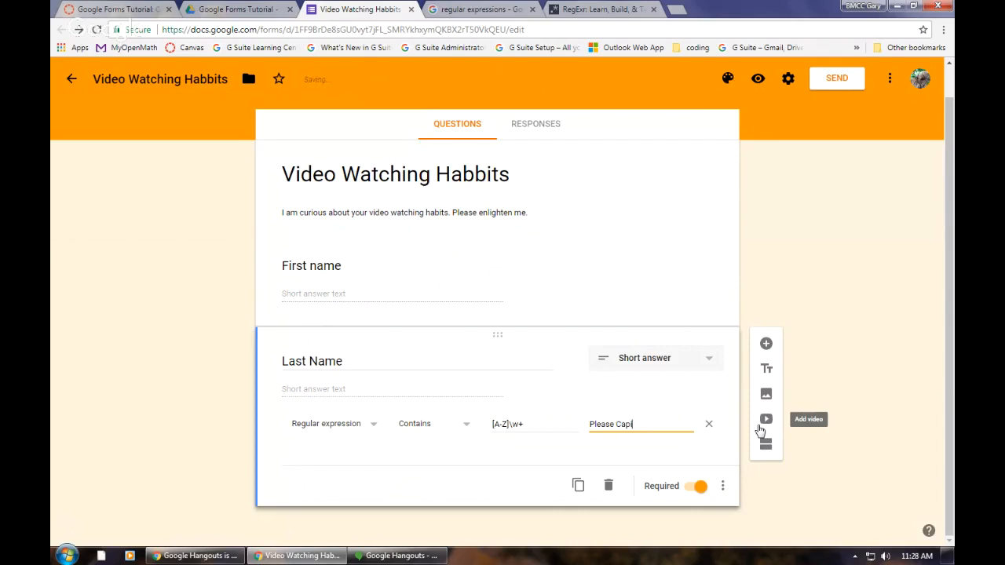
type("lalize the first lette")
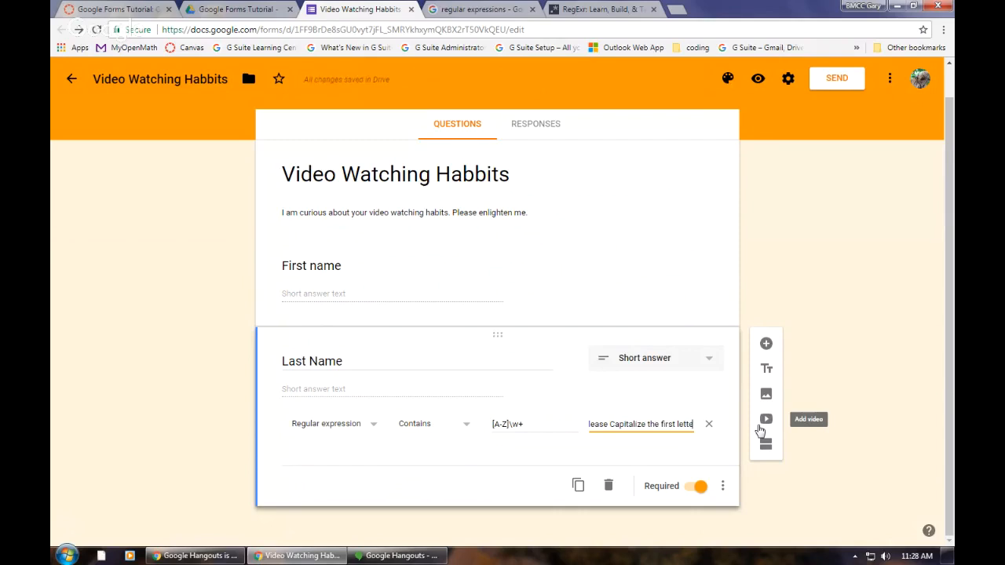
type("r. Thanks")
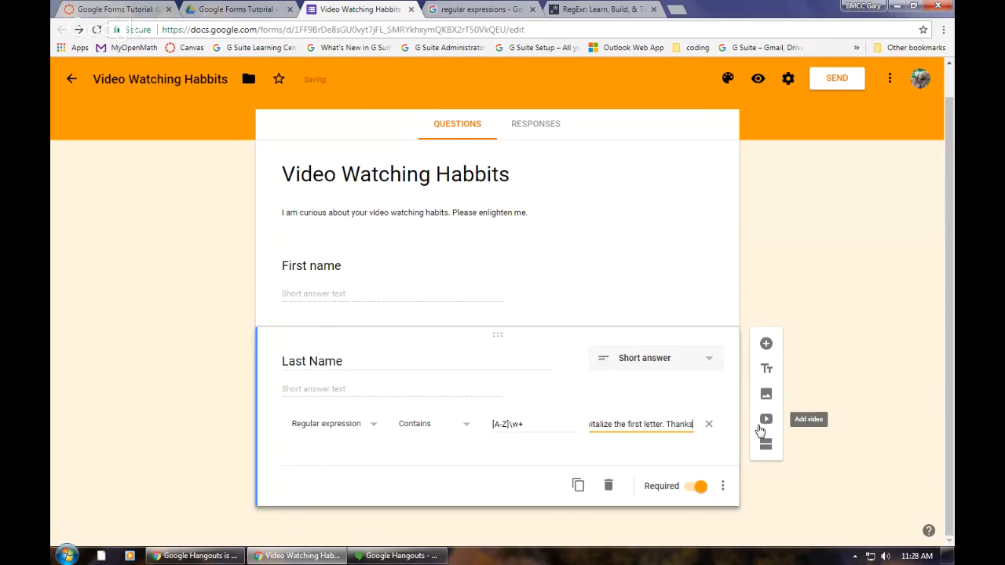
type("!")
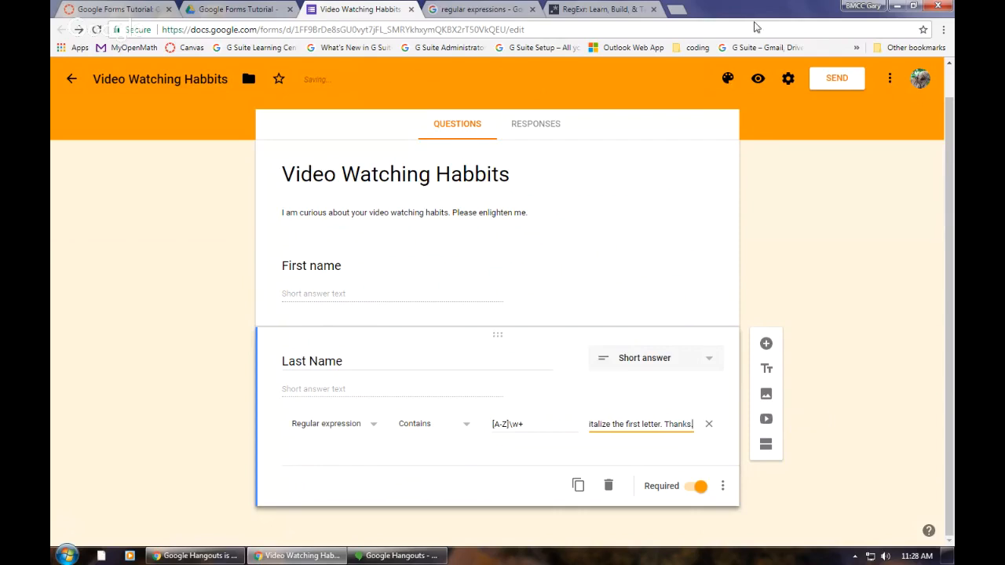
Step: Preview the form again, test Last Name with a lowercase and a capitalized surname, and fill in a lowercase first name
left_click(757, 81)
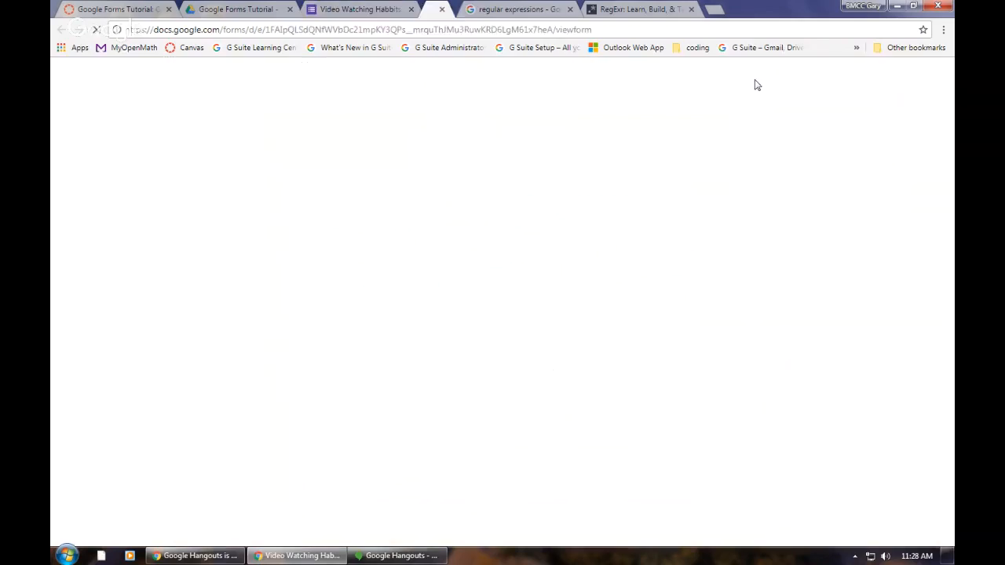
left_click(370, 412)
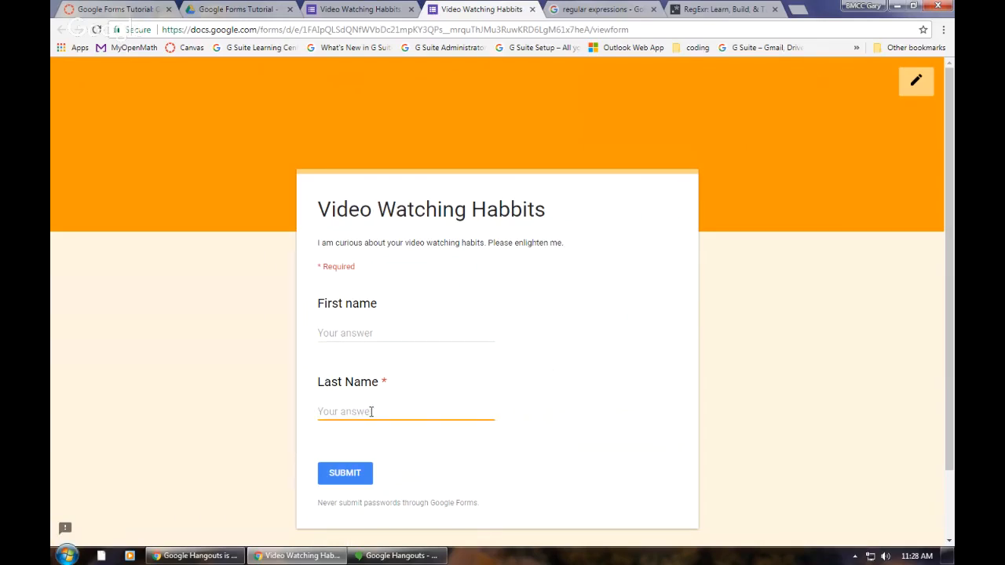
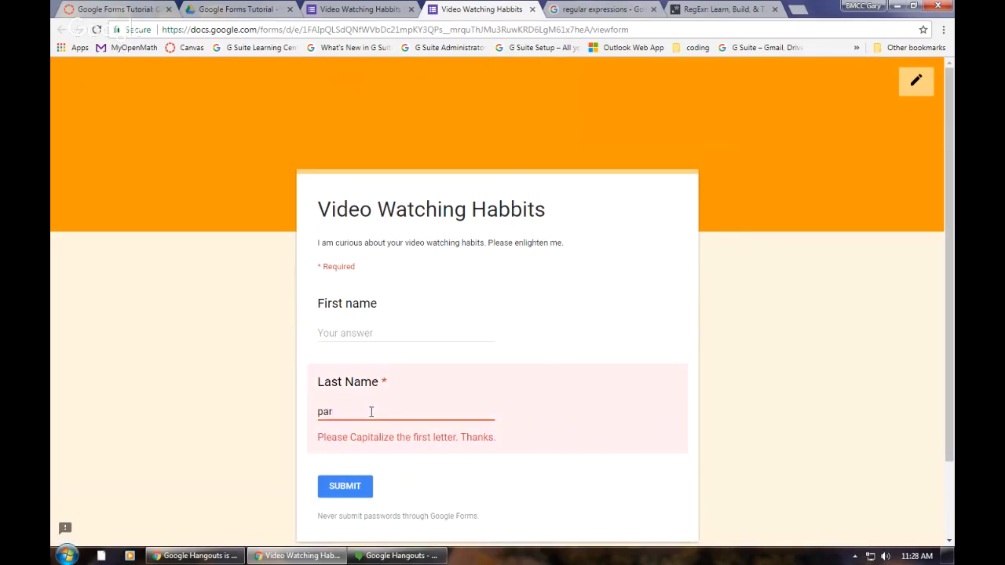
key("BackSpace")
key("BackSpace")
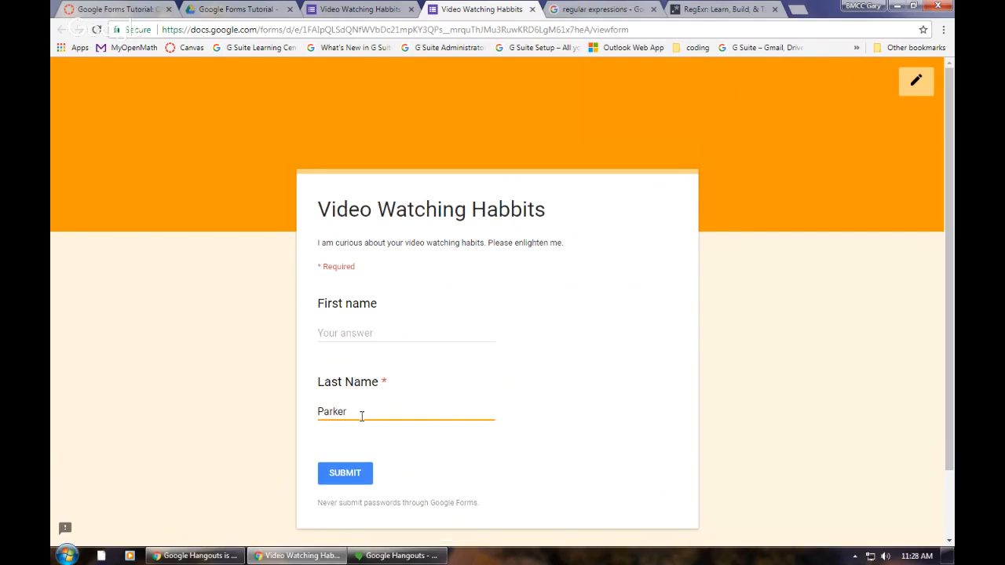
left_click(339, 334)
type("gary")
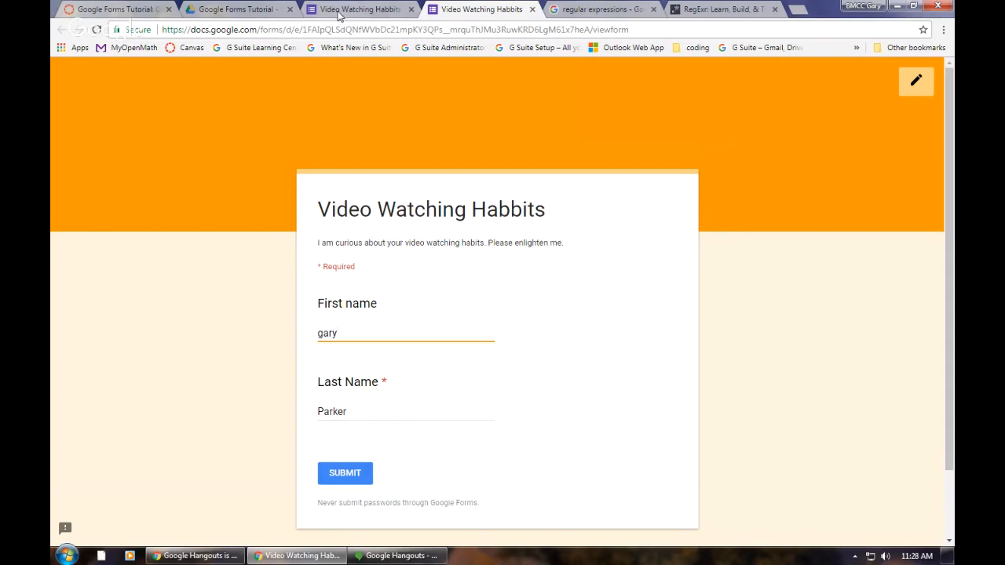
Step: Add an "Email Address" question in the form editor and accept the suggestion to enable the email collection setting
left_click(359, 10)
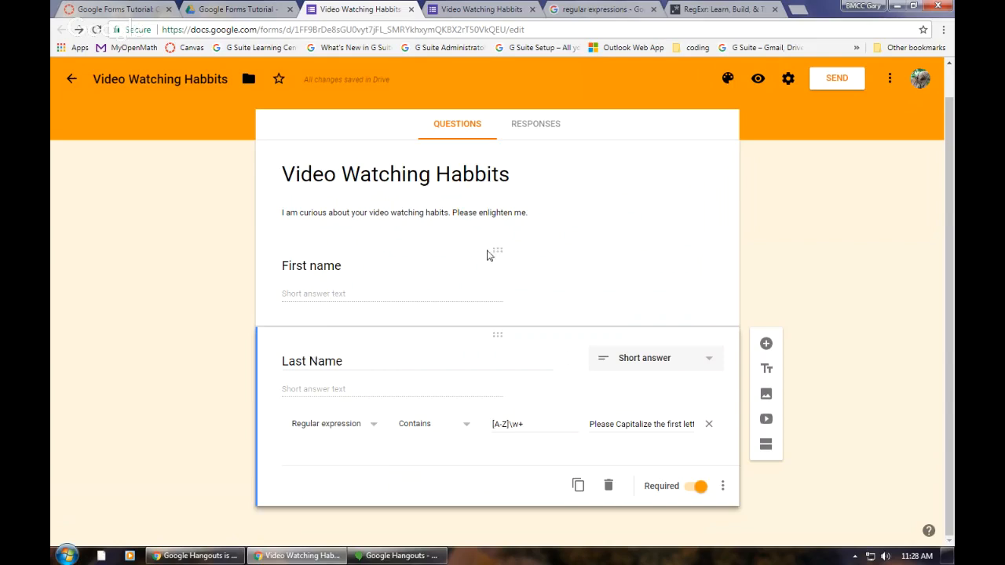
left_click(765, 345)
type("Emai")
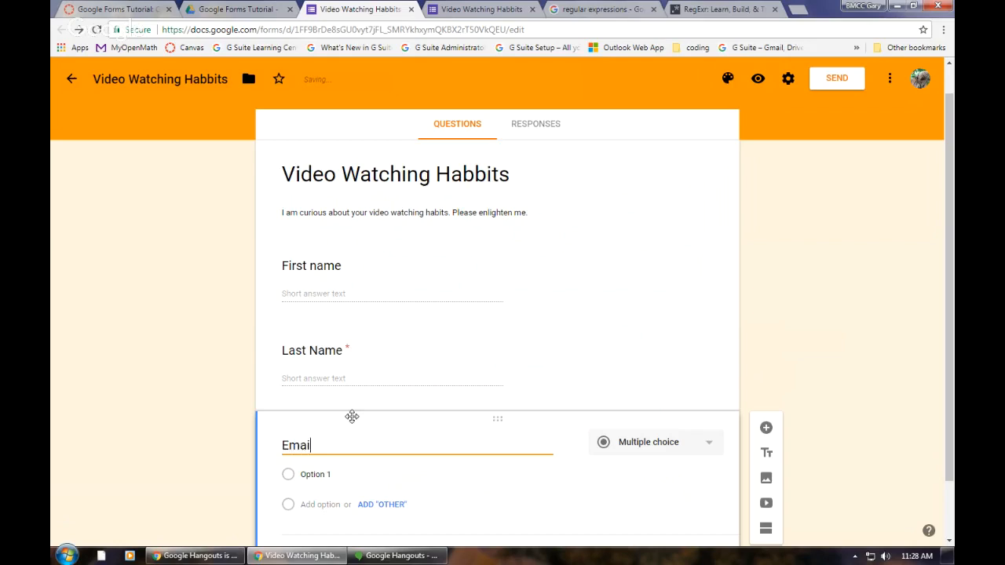
type("l Address")
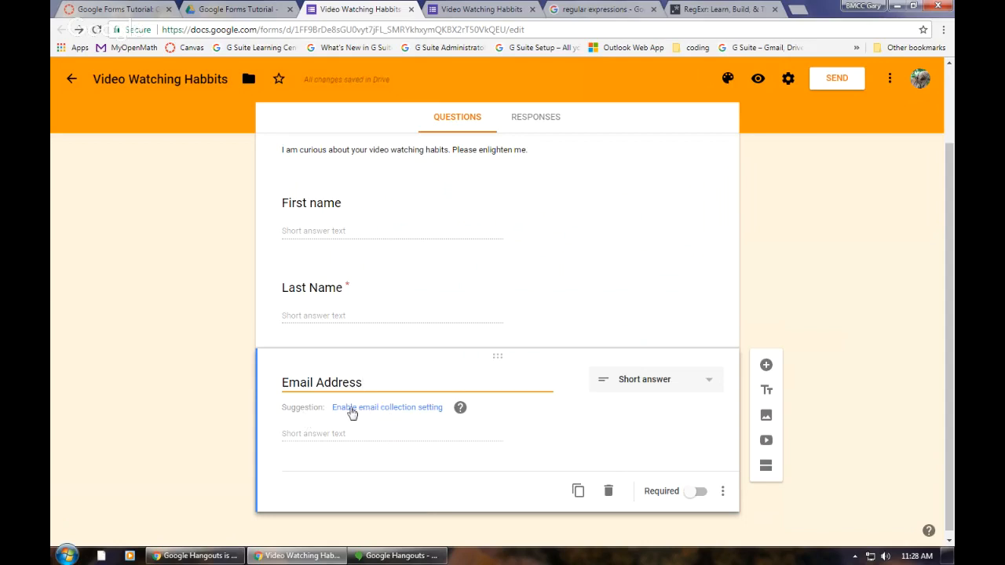
left_click(433, 409)
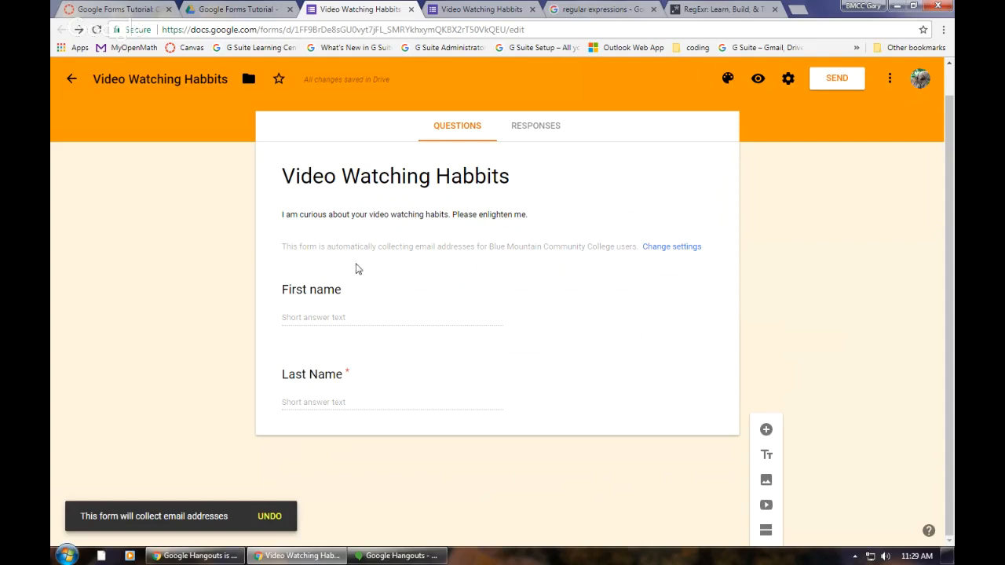
Step: Open the form settings and turn off email address collection and the restriction to Blue Mountain Community College users
left_click(666, 247)
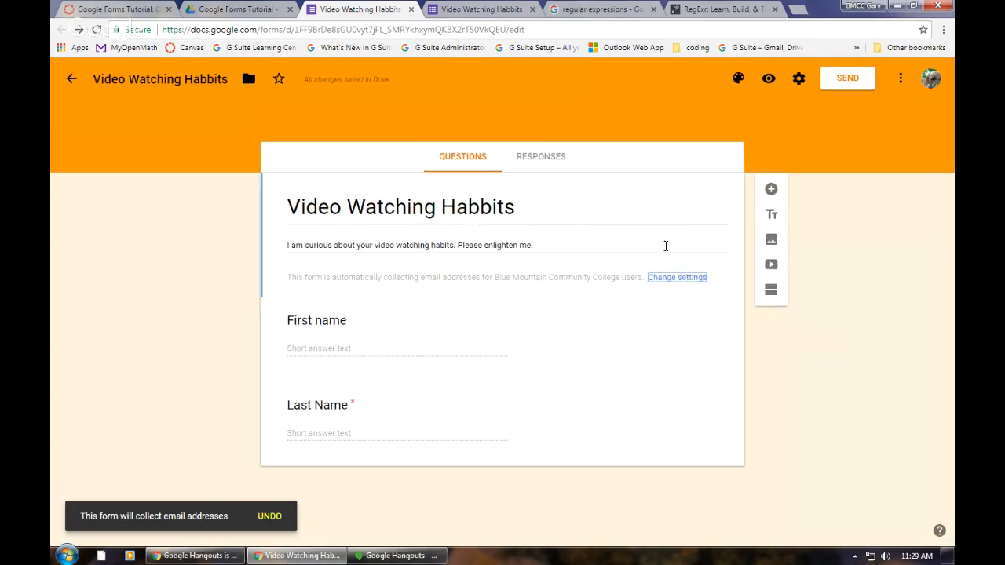
left_click(662, 279)
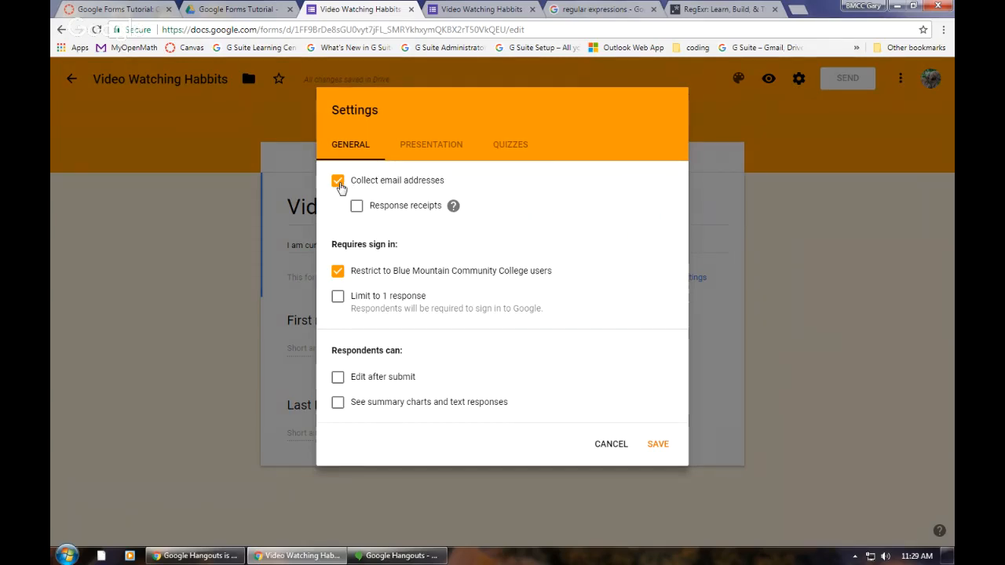
left_click(338, 183)
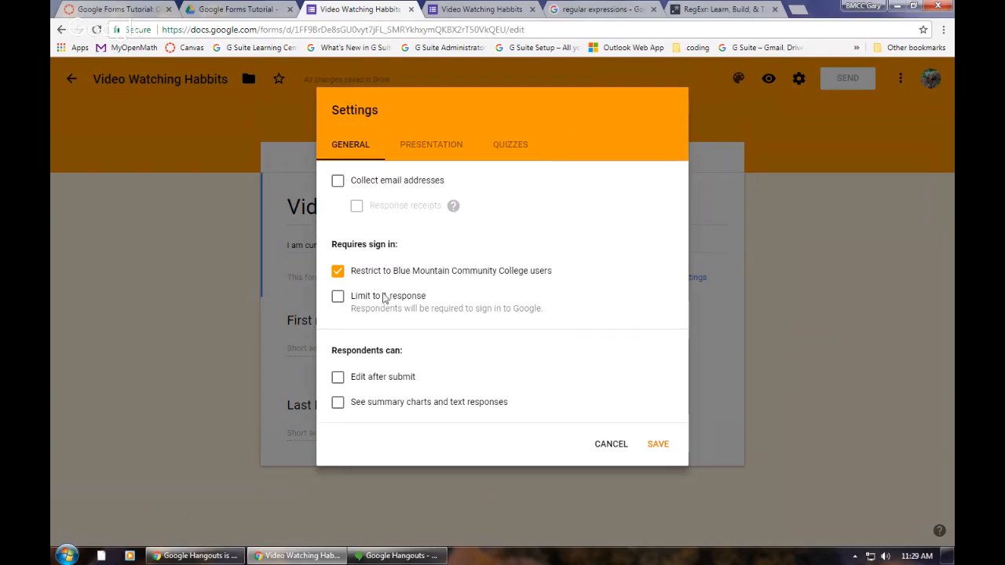
left_click(337, 272)
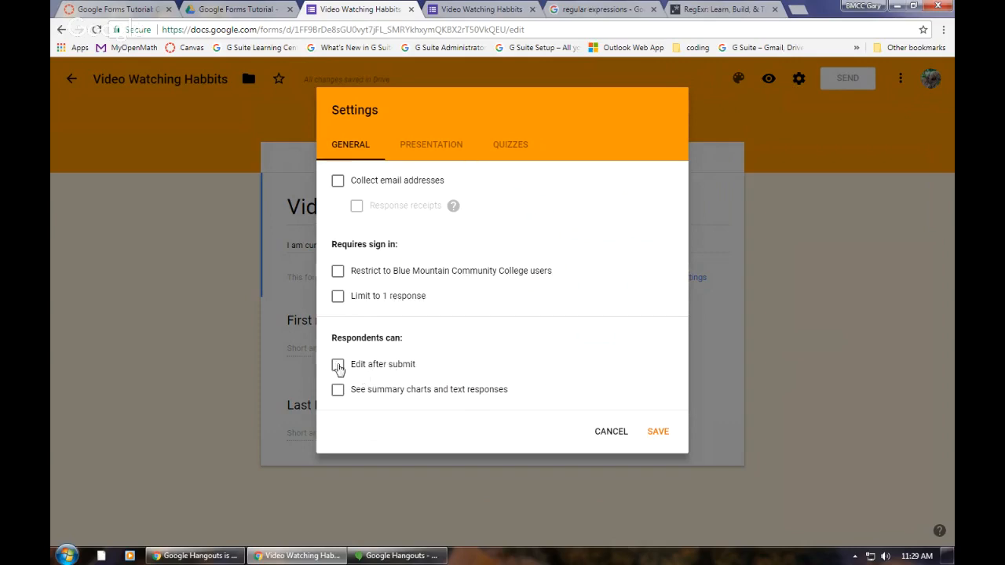
Step: Allow respondents to edit after submitting and to see summary charts and text responses, and save the form settings
left_click(336, 366)
left_click(337, 391)
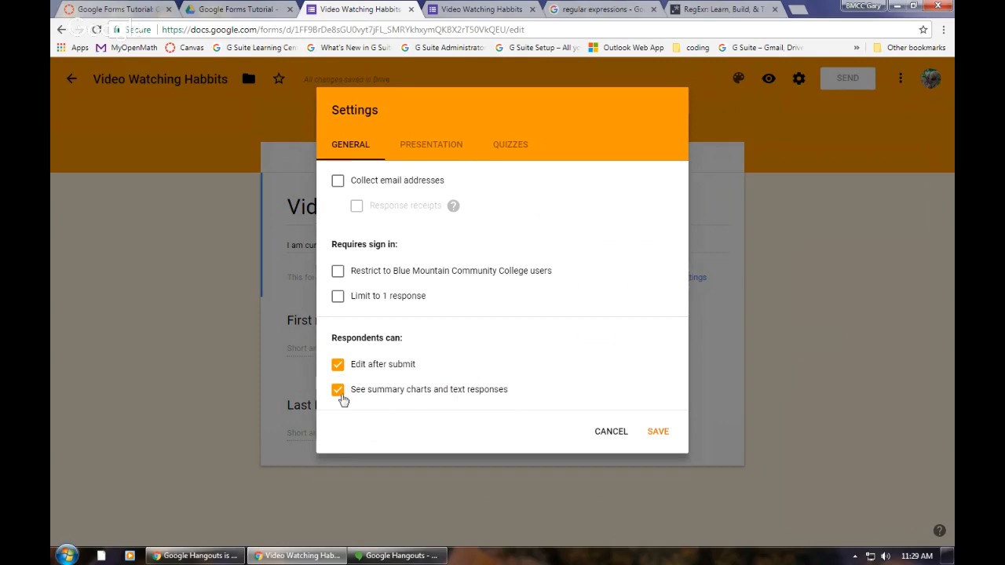
left_click(659, 433)
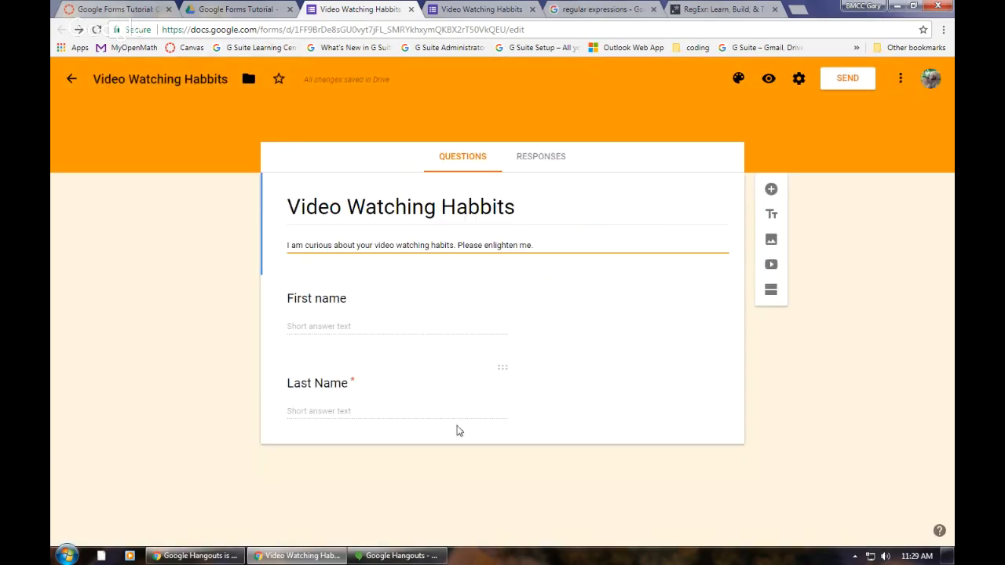
left_click(414, 408)
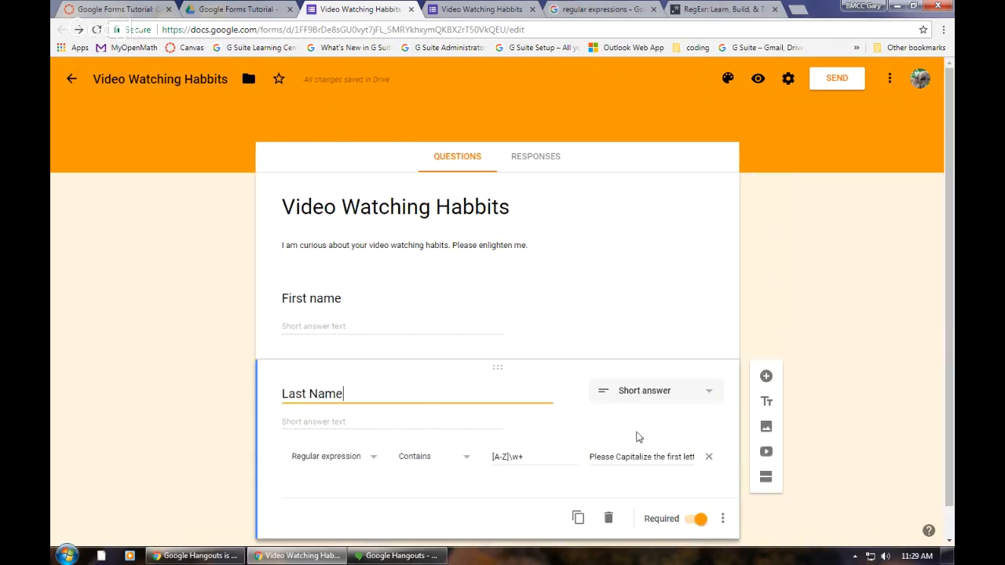
left_click(416, 309)
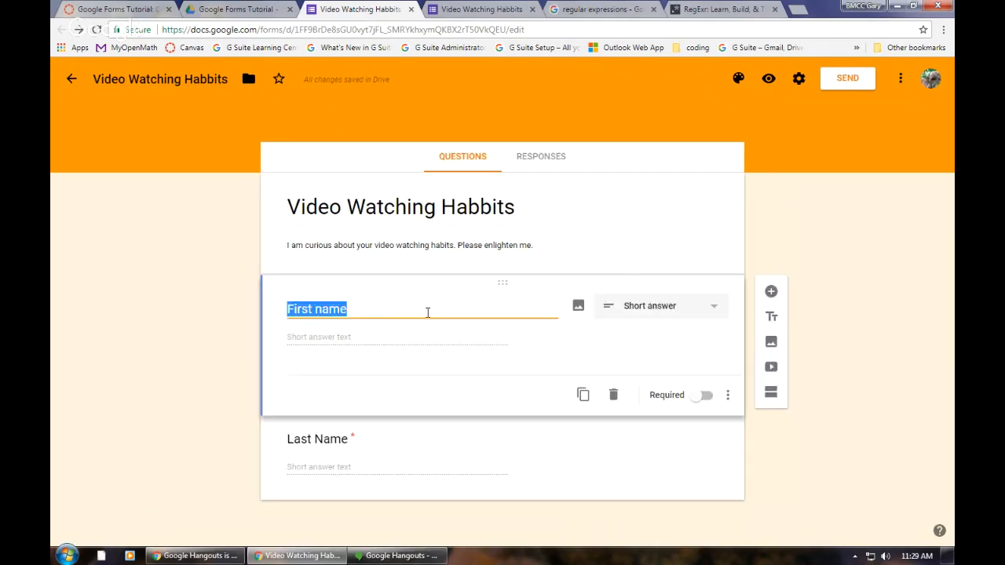
left_click(770, 292)
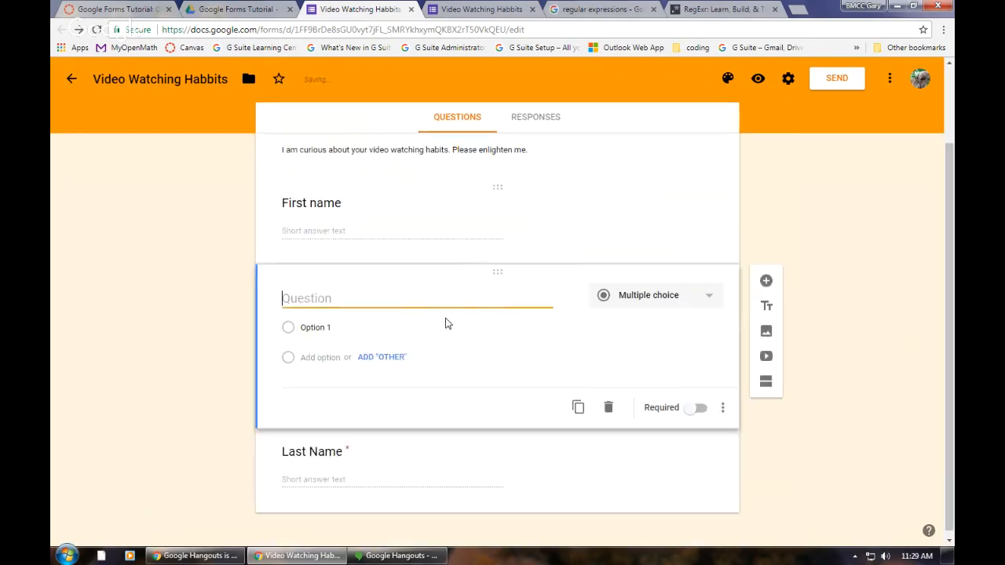
left_click(610, 402)
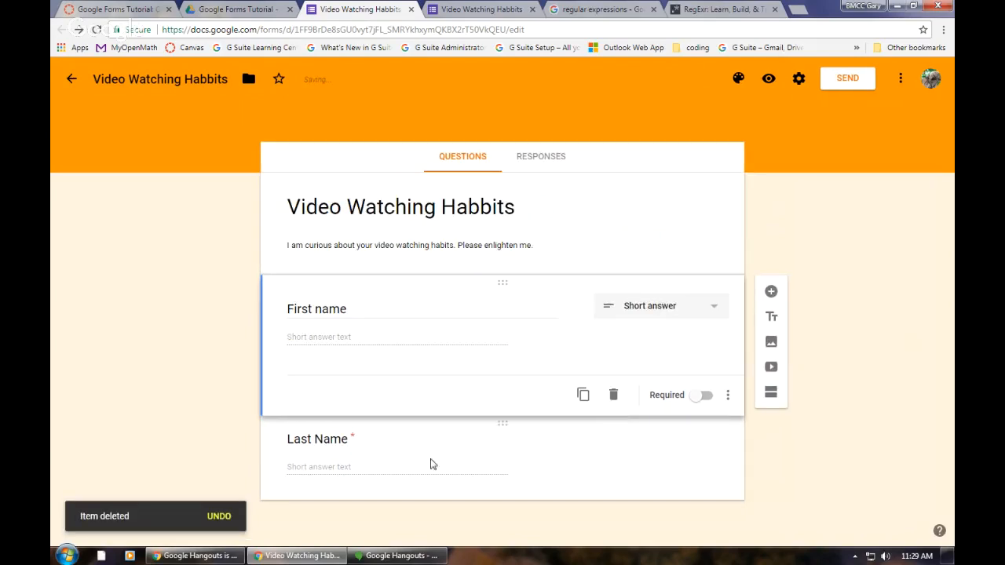
Step: Add a short answer question titled "Email Address" below the Last Name question
left_click(417, 470)
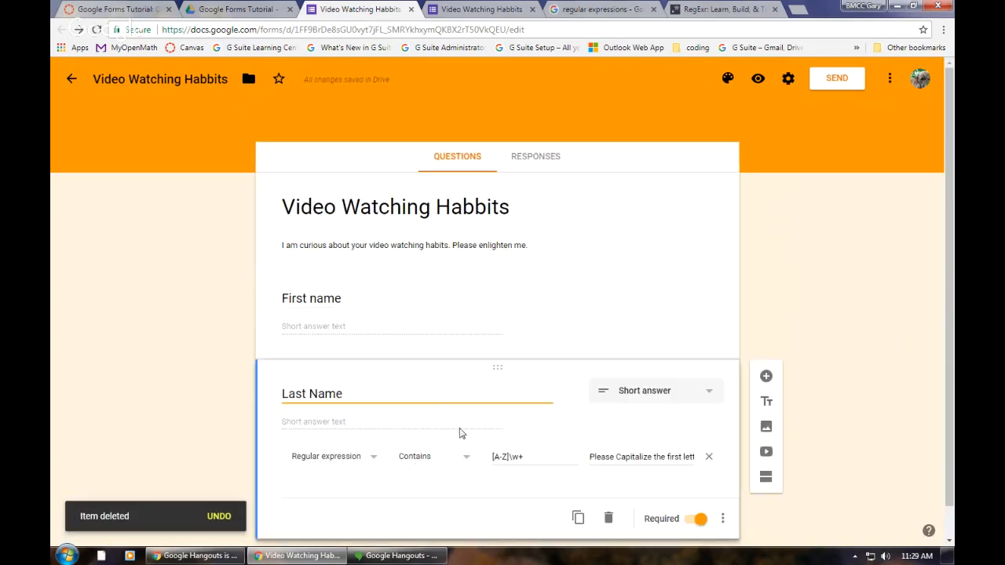
left_click(766, 376)
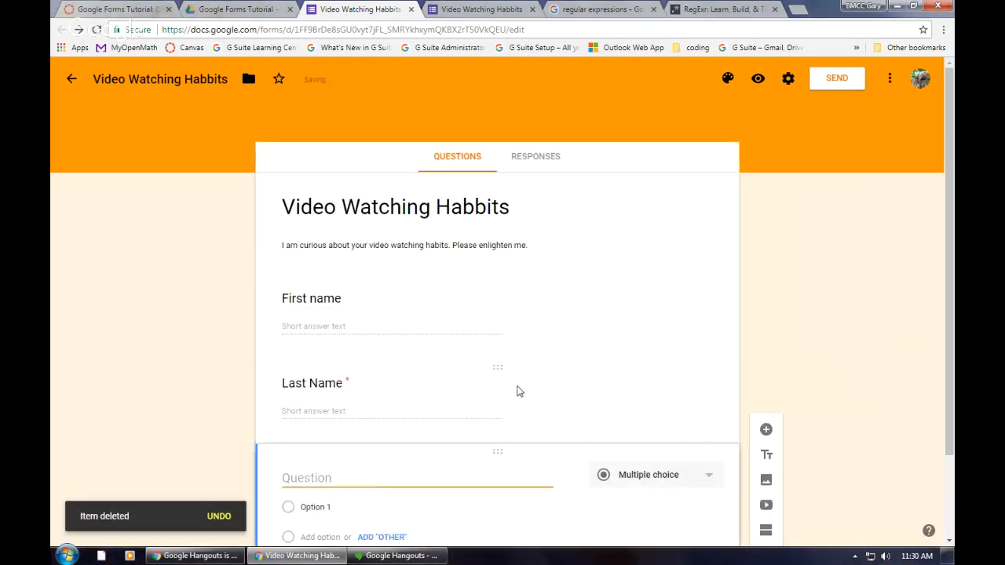
type("Em")
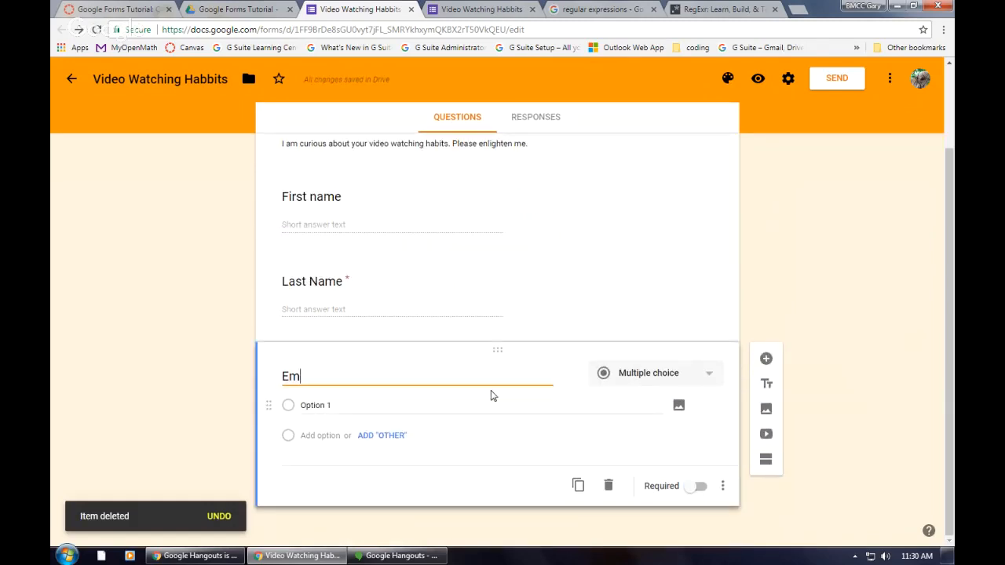
type("ail Add")
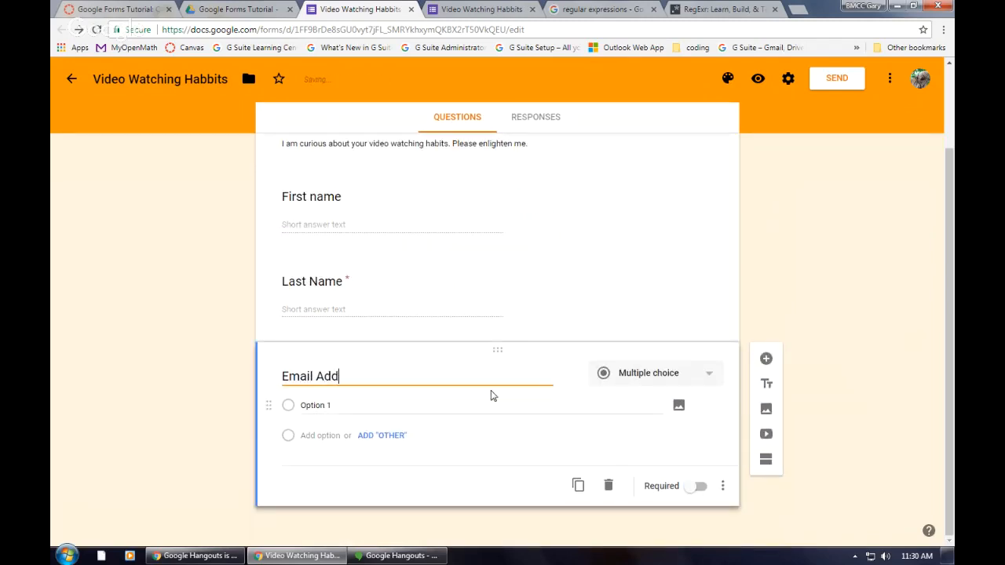
type("ress")
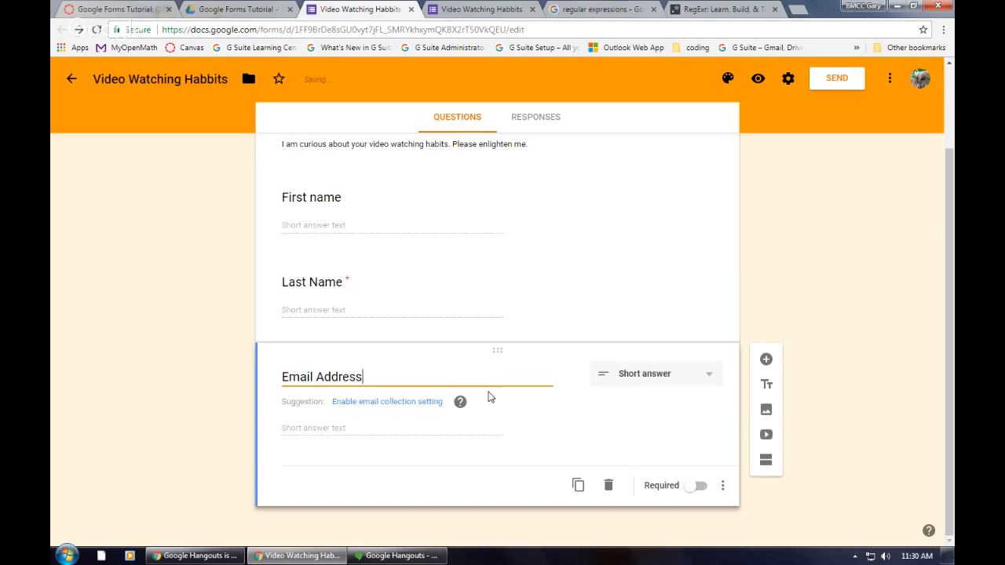
left_click(336, 428)
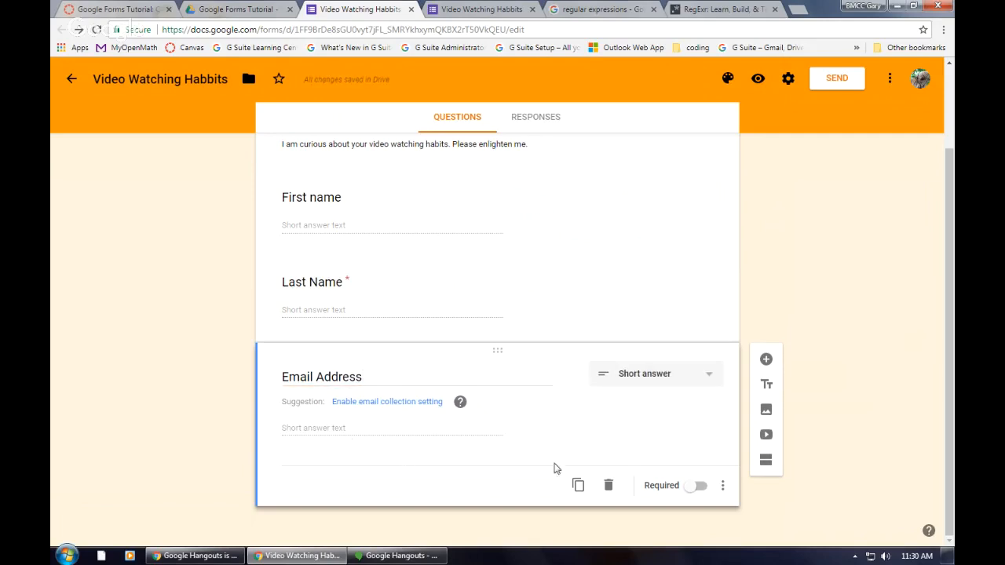
Step: Add response validation to the Email Address question that requires text in the form of an email address
left_click(723, 487)
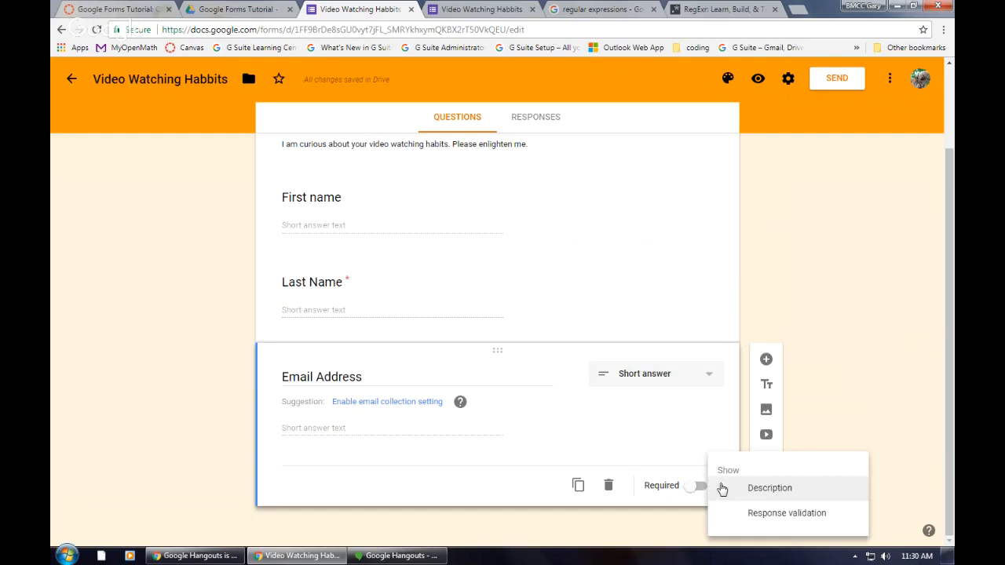
left_click(758, 514)
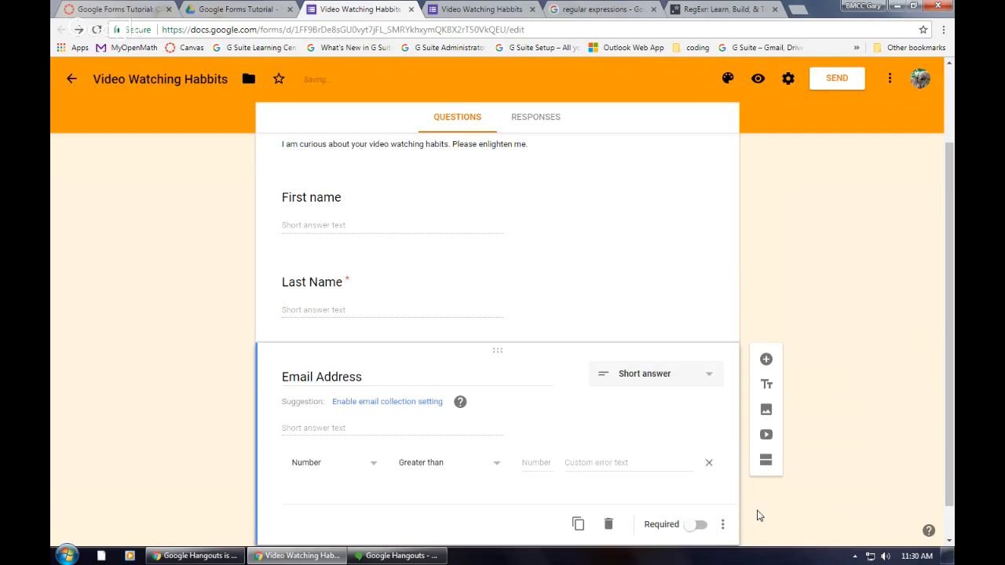
left_click(377, 466)
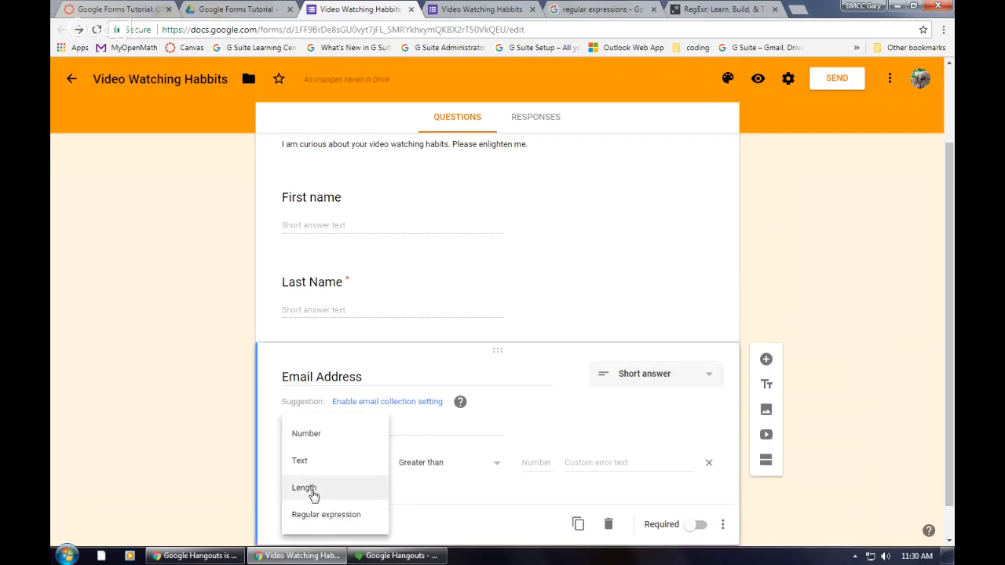
left_click(309, 460)
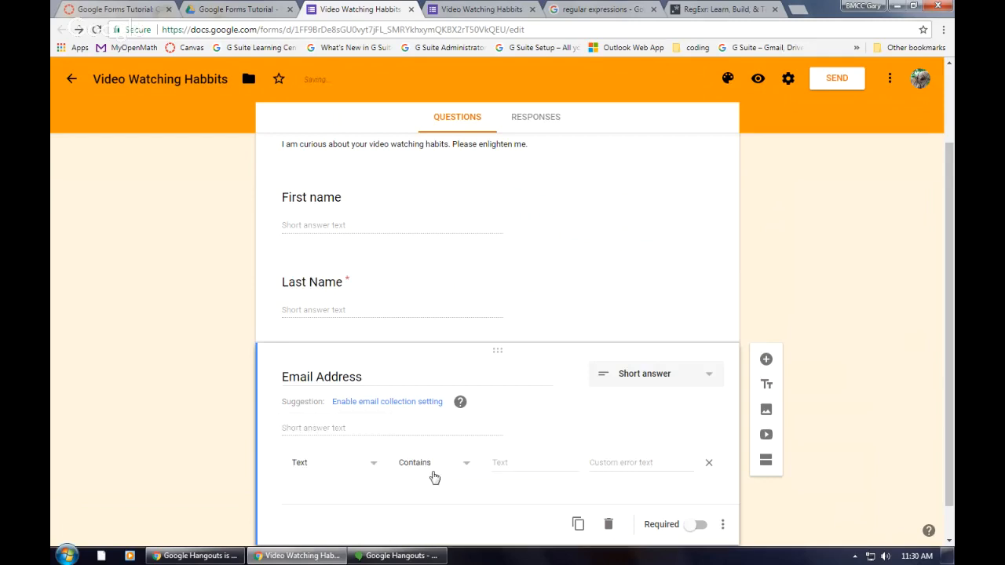
left_click(462, 465)
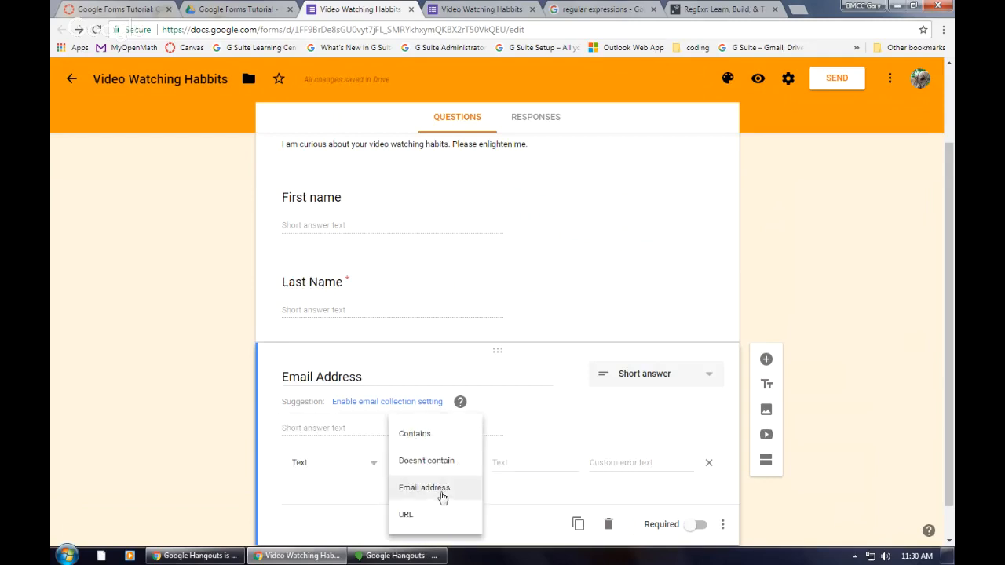
left_click(443, 498)
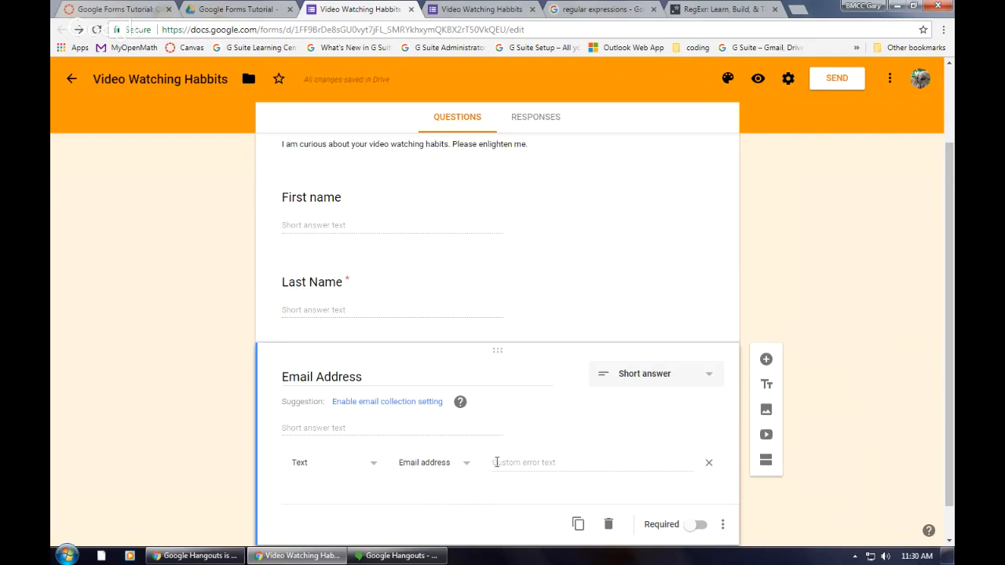
Step: Set the Email Address question's custom error text to "not sure that's an email address"
left_click(593, 465)
type("not")
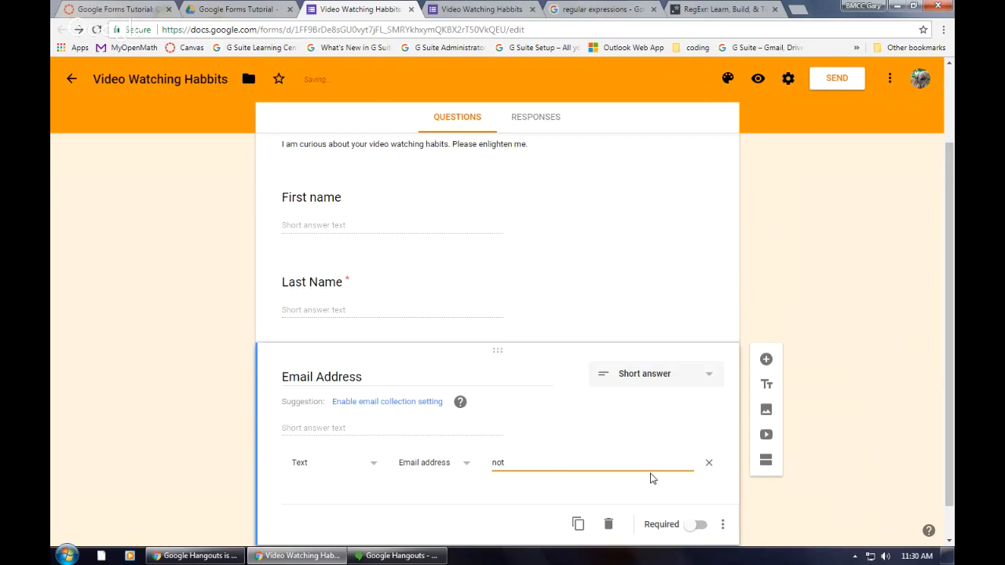
type(" sure that's an email address")
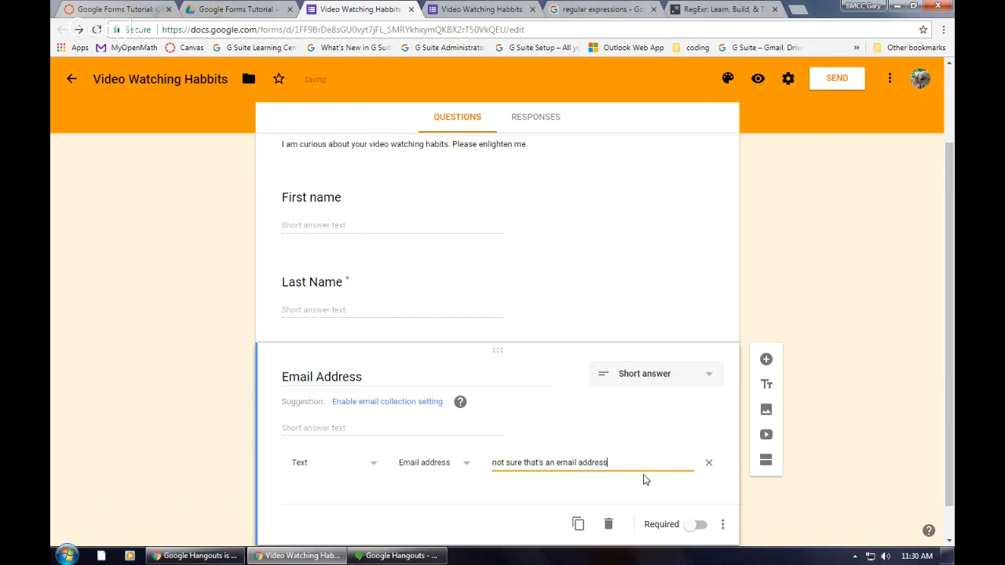
Step: Preview the form and fill in the Last Name answer with a capitalized surname
left_click(760, 79)
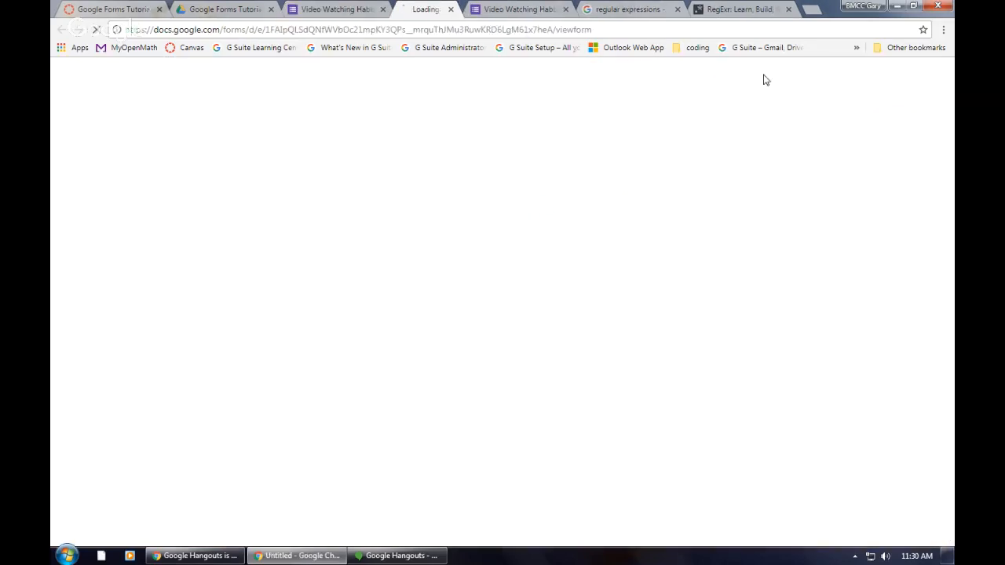
scroll(577, 385, "down", 2)
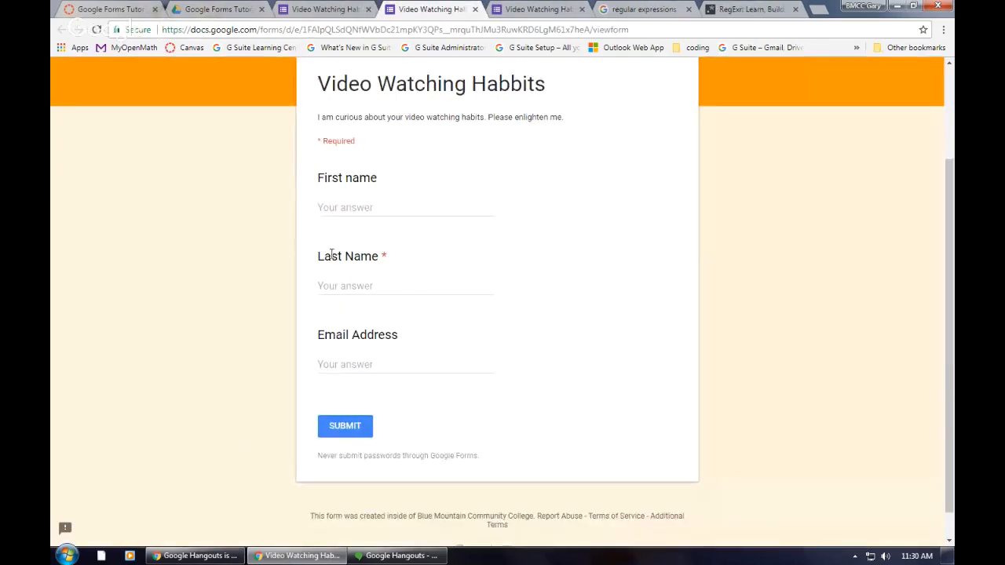
left_click(356, 287)
type("pa")
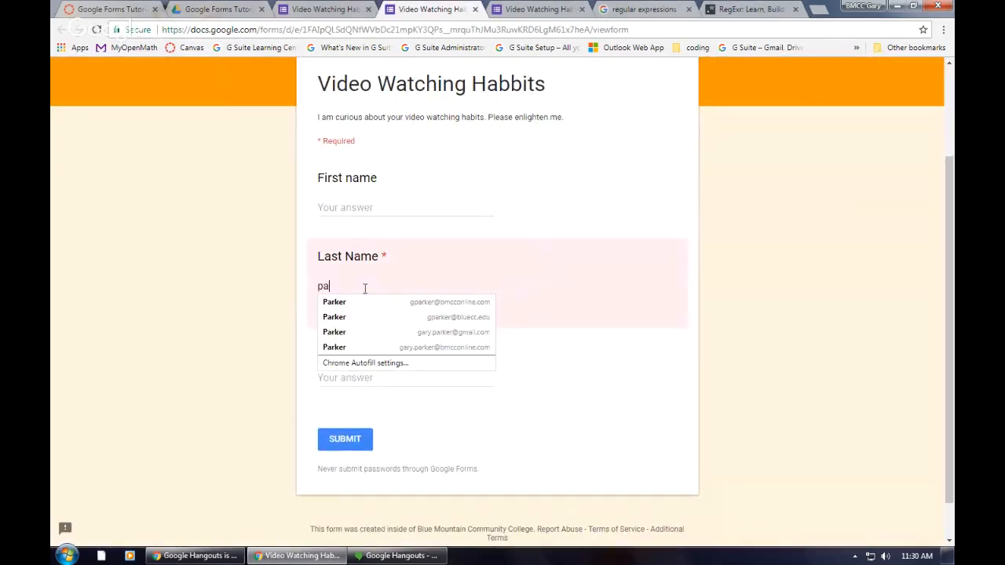
key("BackSpace")
key("BackSpace")
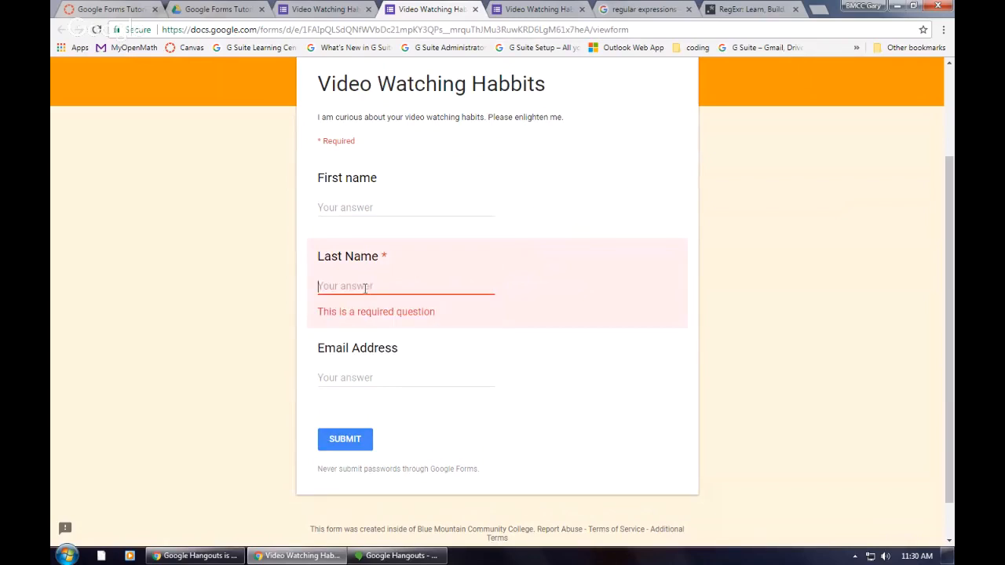
type("Parker")
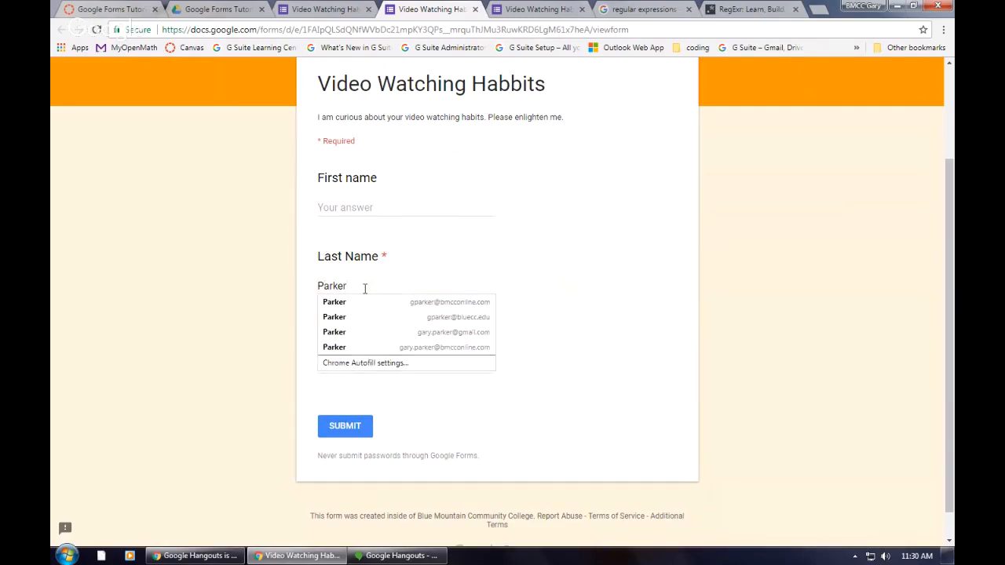
left_click(460, 434)
Step: Test the Email Address validation with only a username, and again with an @ sign appended
left_click(376, 364)
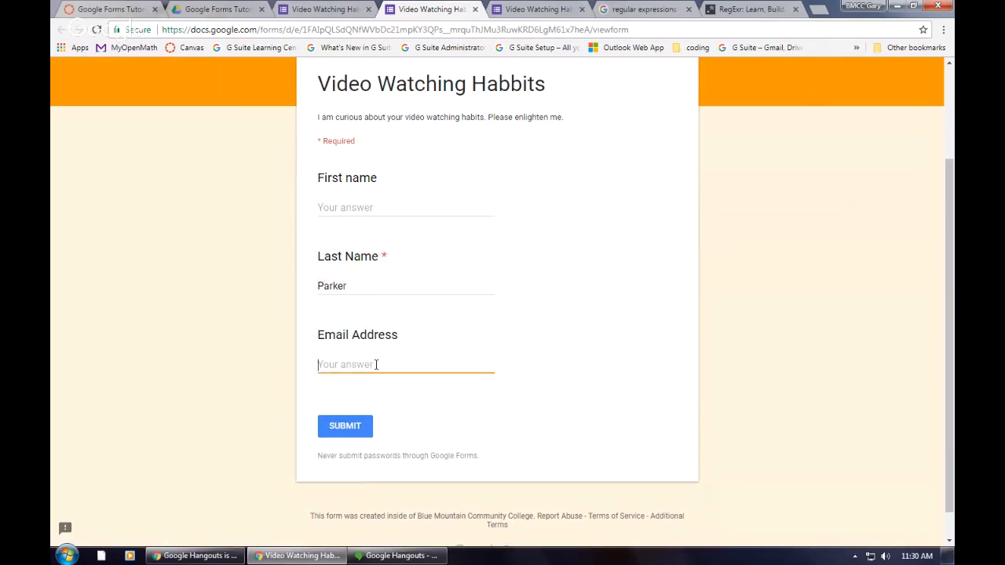
type("g")
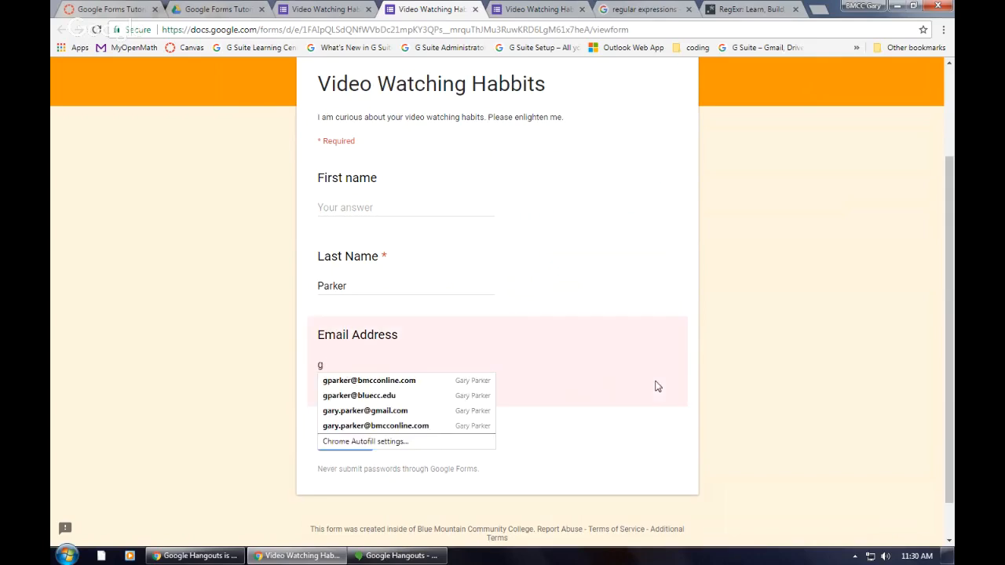
type("parker")
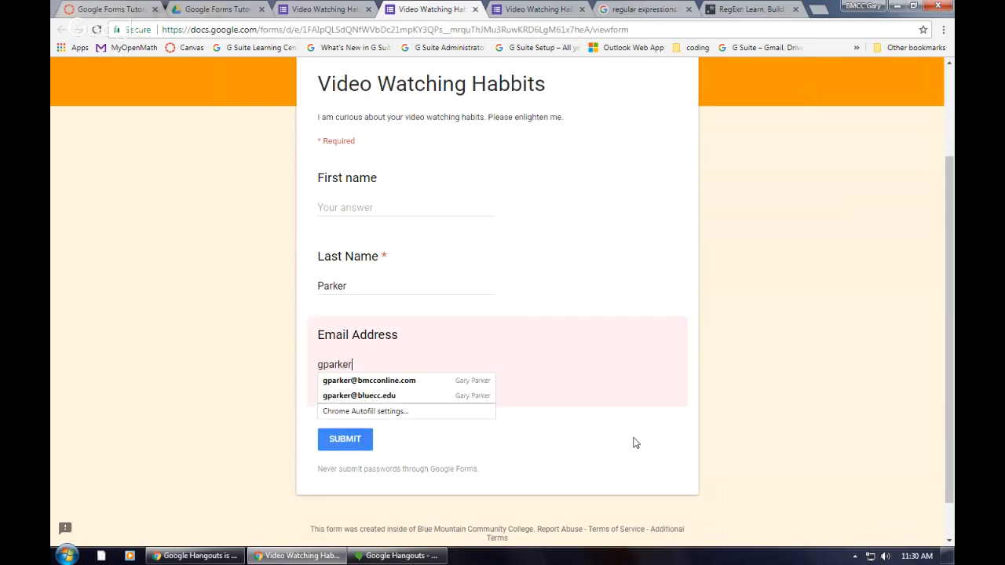
left_click(636, 443)
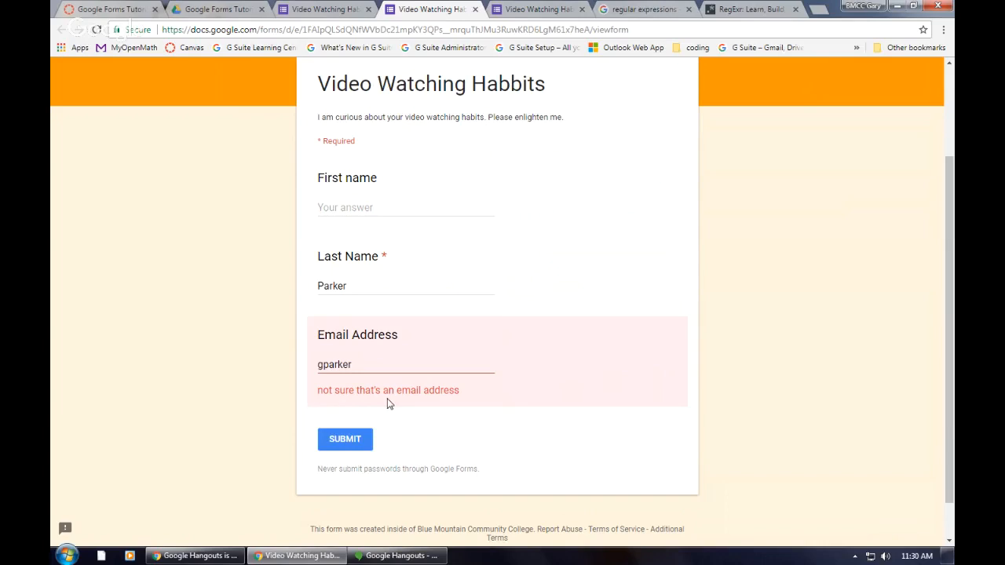
left_click(394, 365)
type("@")
left_click(537, 437)
Step: Complete the test email address with a domain, and close the preview without submitting the response
left_click(392, 368)
type("somew")
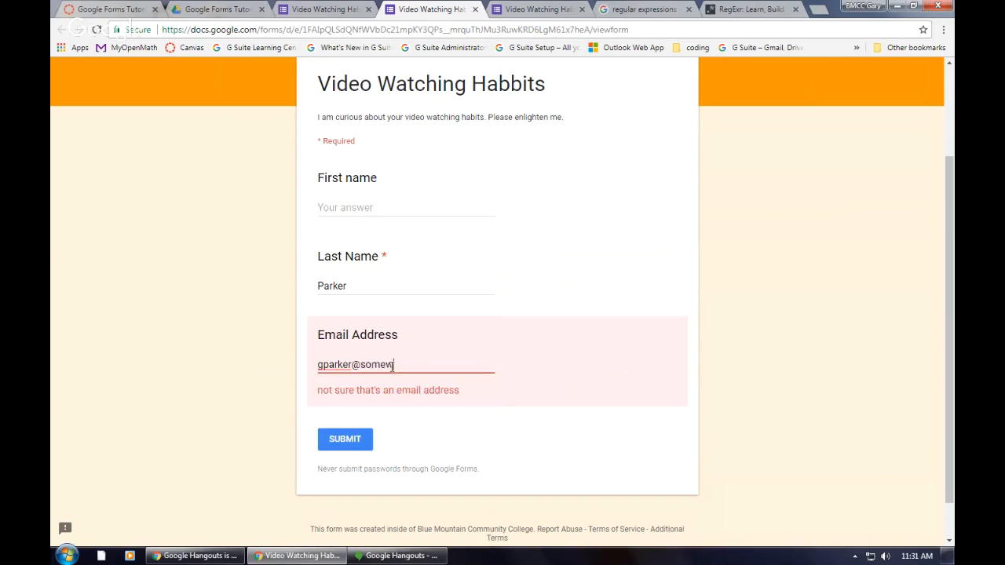
type("here.com")
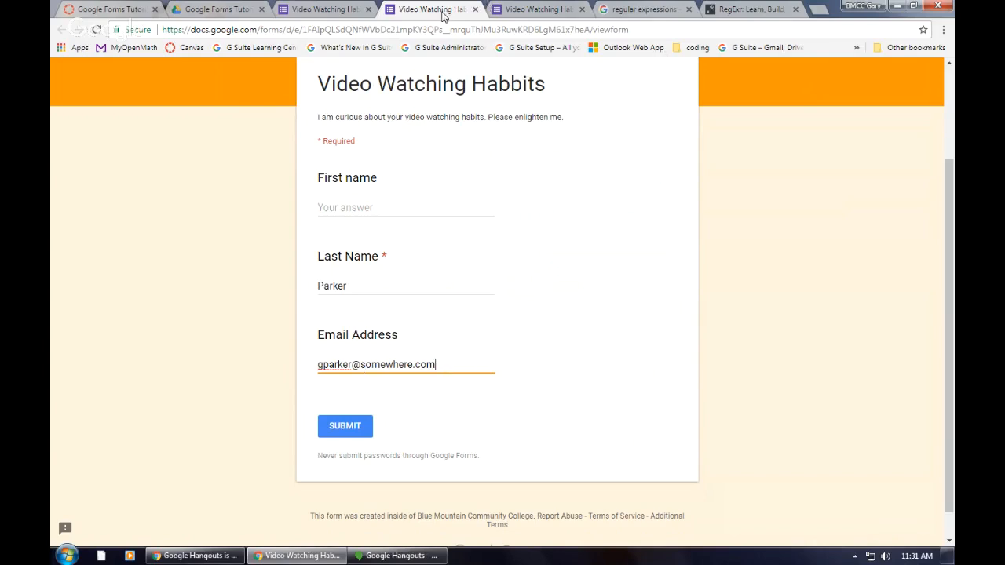
left_click(475, 10)
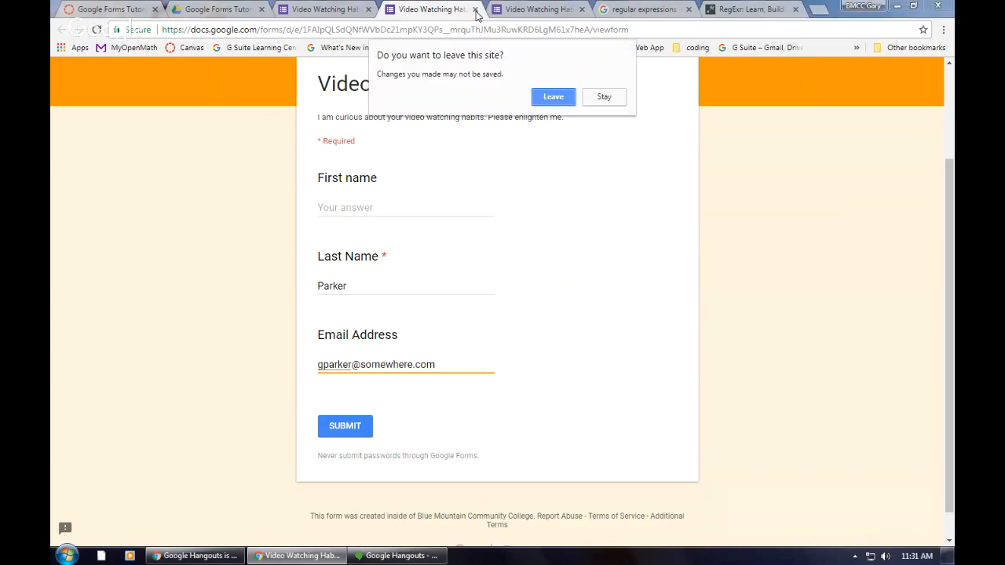
left_click(564, 98)
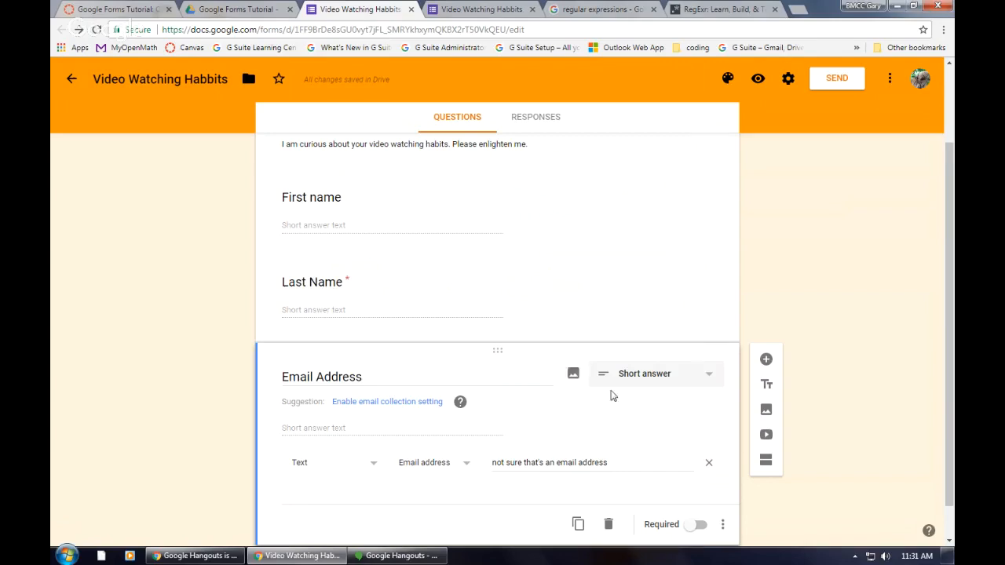
Step: Add a new question below Email Address titled "Where do you get your videos?"
scroll(609, 400, "down", 1)
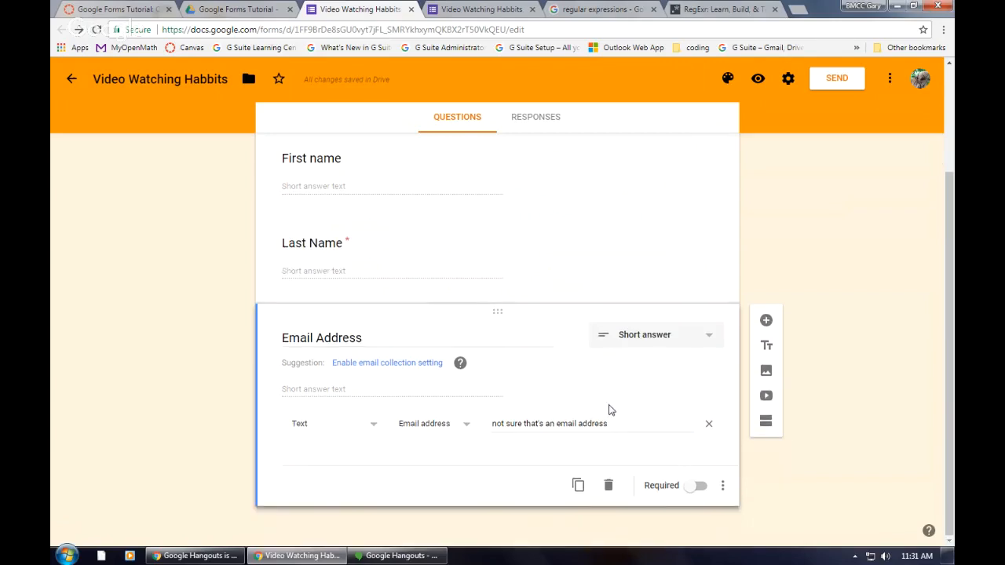
left_click(767, 321)
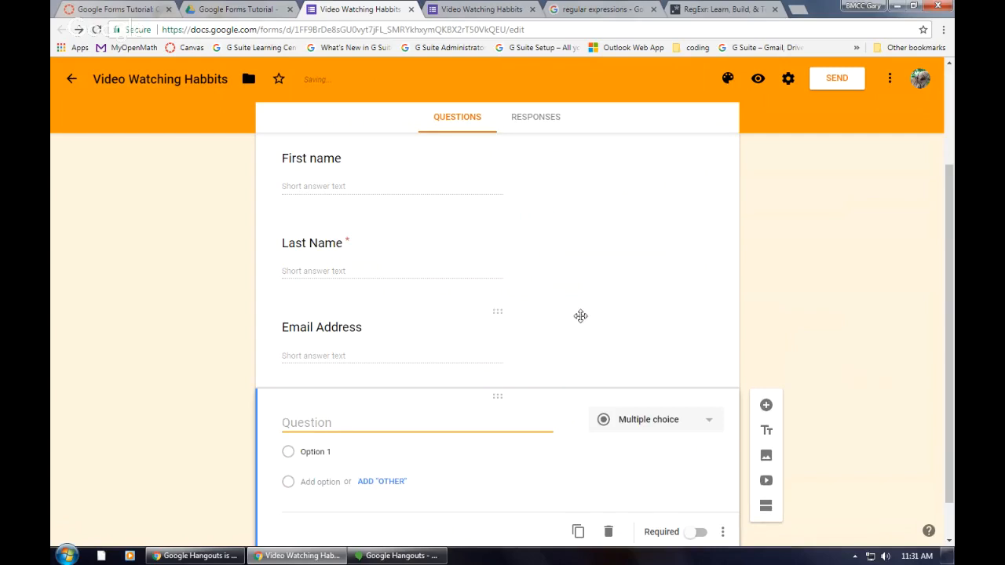
scroll(568, 314, "up", 2)
scroll(488, 259, "down", 3)
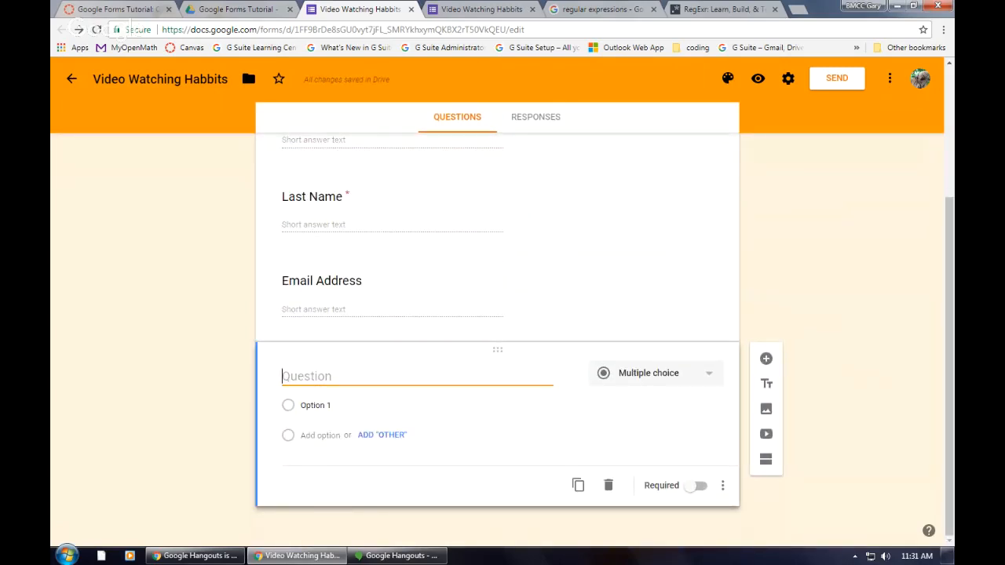
type("Do you")
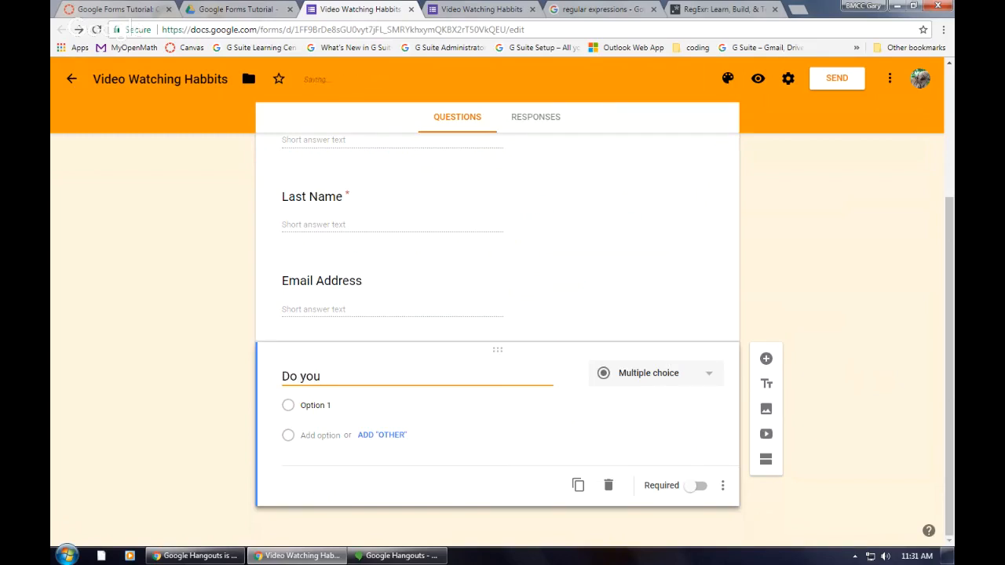
key("BackSpace")
key("BackSpace")
key("BackSpace")
key("BackSpace")
key("BackSpace")
key("BackSpace")
type("Where do you get your ")
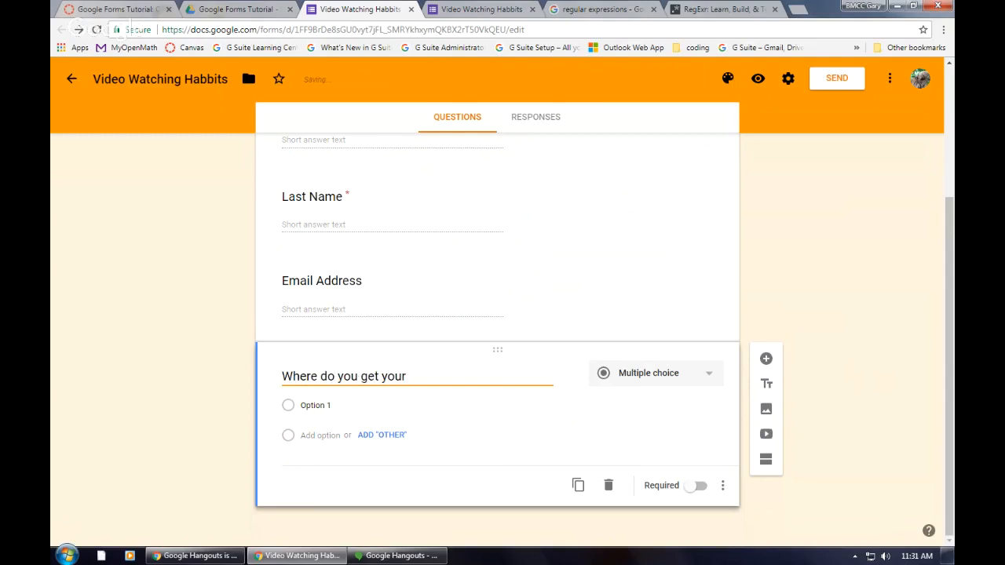
type("Vi")
key("BackSpace")
type("videos?")
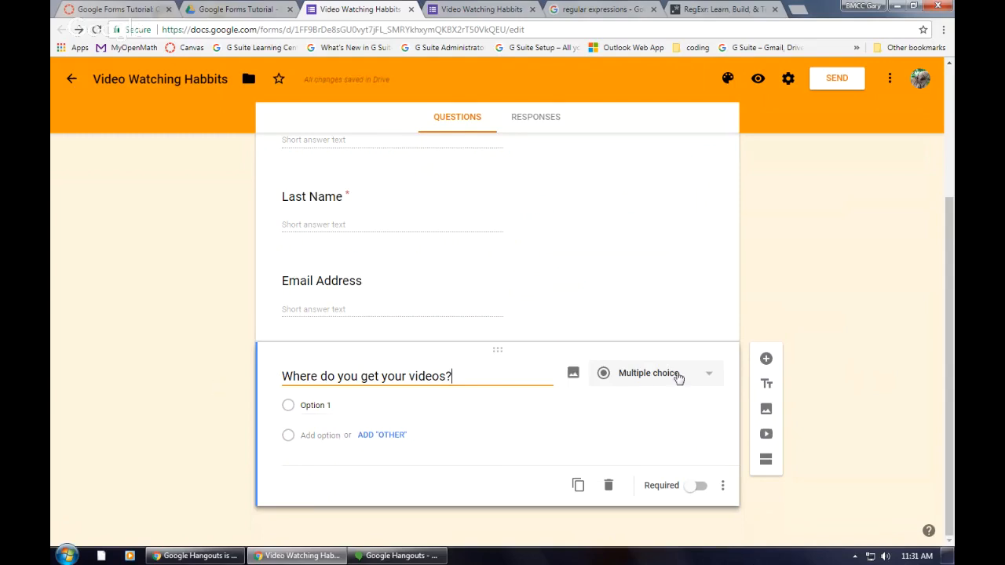
Step: Change the video source question to Checkboxes and enter "Amazon Prime" as its first option
left_click(708, 374)
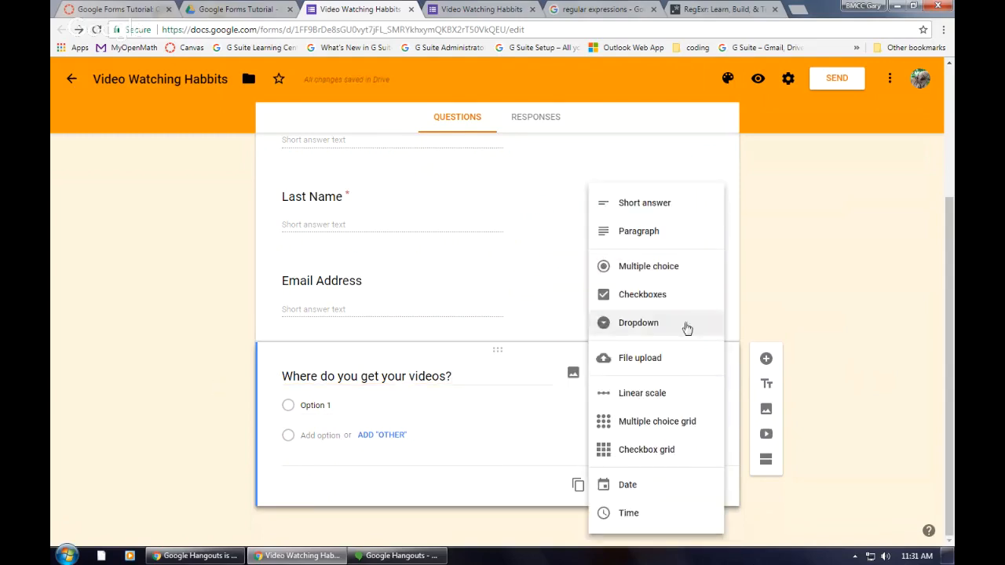
left_click(657, 297)
left_click(306, 406)
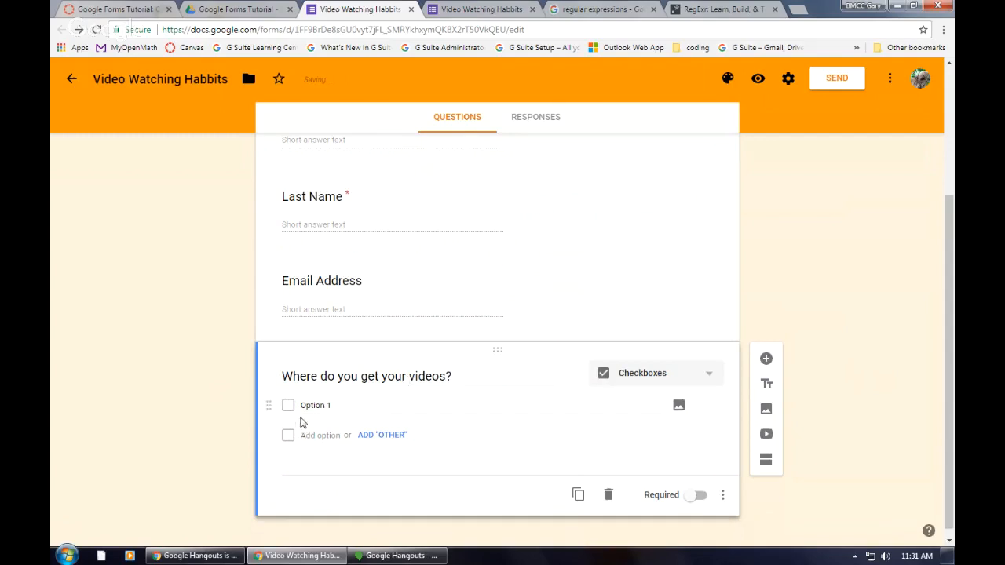
type("Amazon Prime")
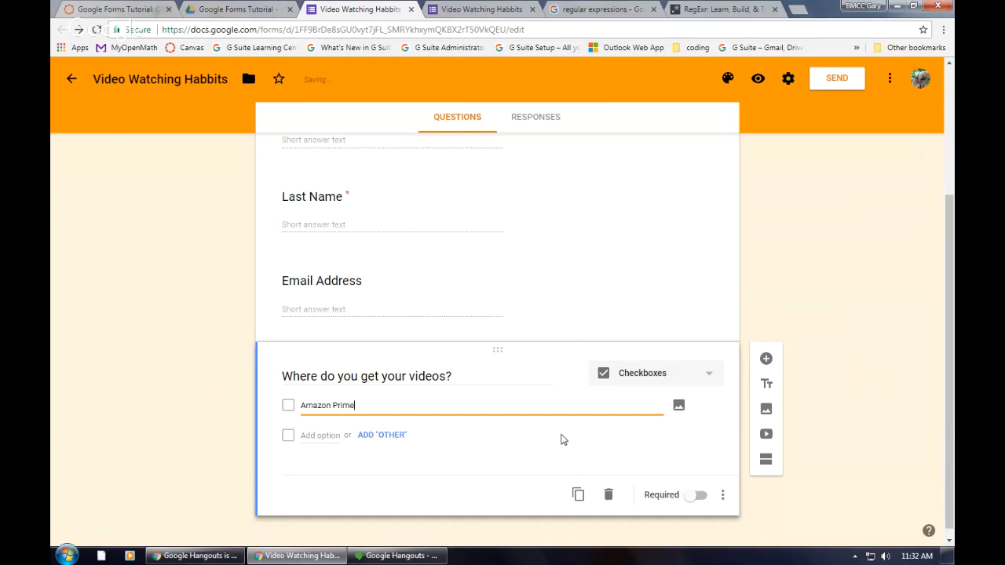
key("Tab")
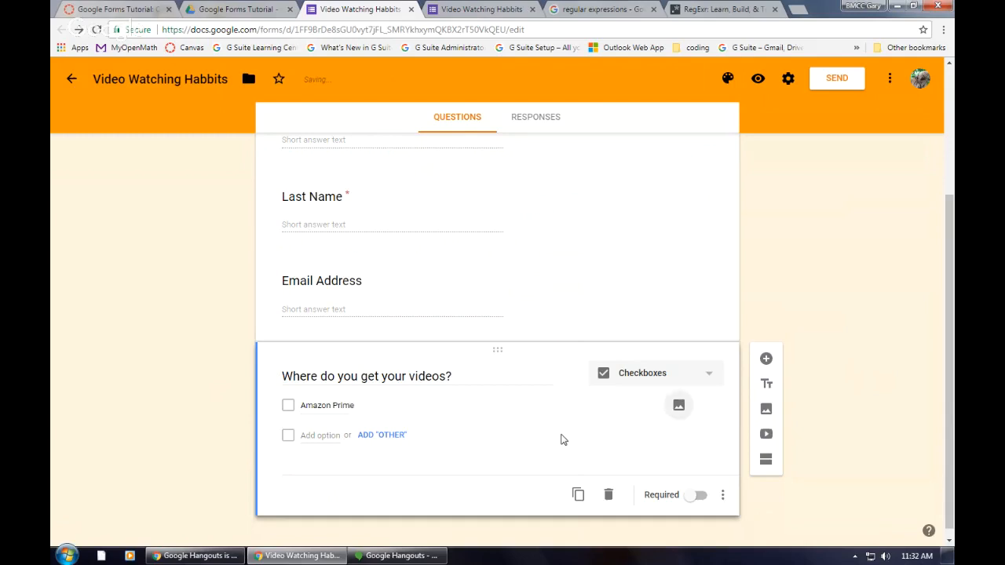
Step: Add the options "Netflix", "Hulu" and "YouTube" to the video source question
left_click(333, 436)
type("Netfl")
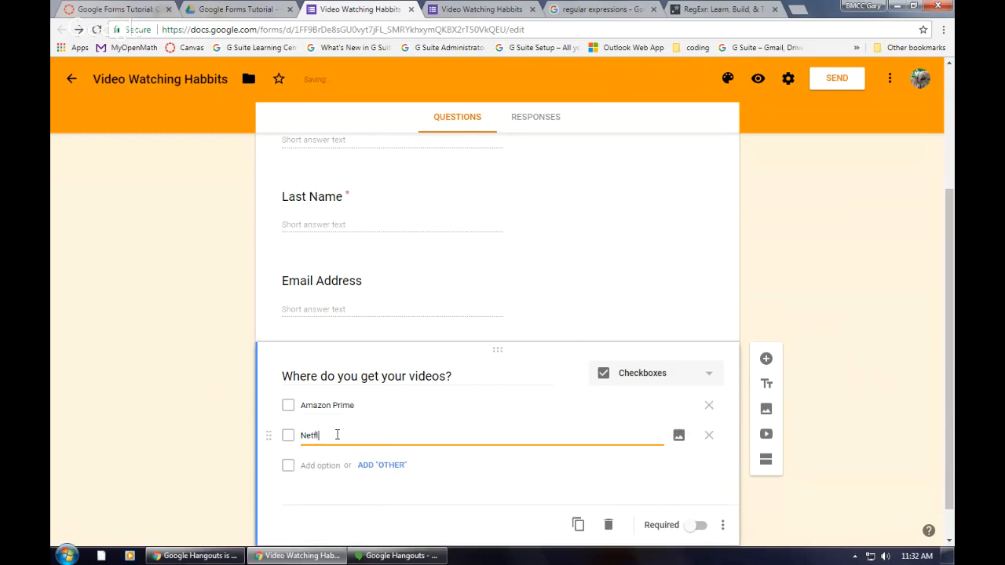
type("ix")
left_click(322, 466)
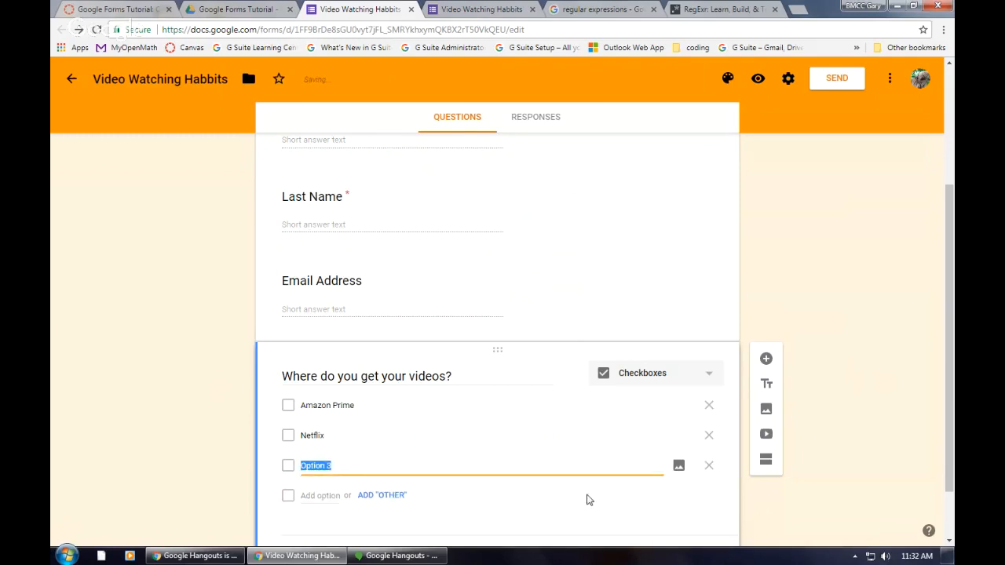
type("Huk")
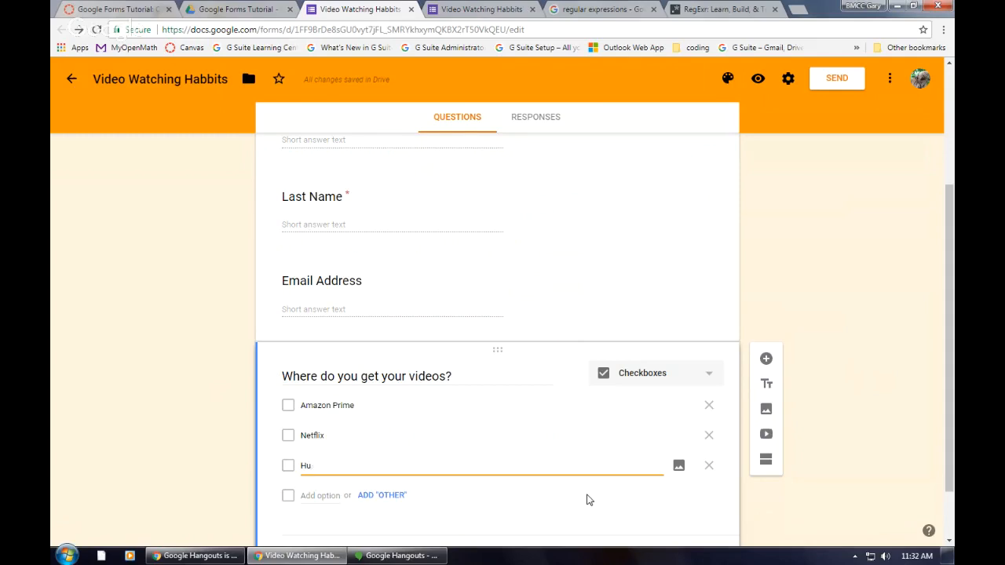
left_click(319, 495)
type("YouTube")
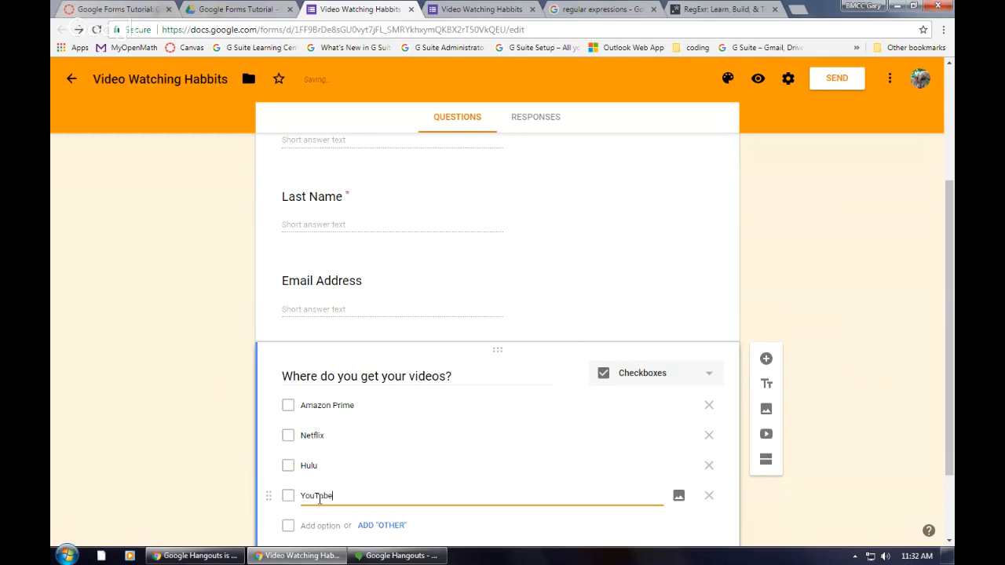
Step: Add the options "YouTube Red" and "RedBox" to the video source question
left_click(320, 525)
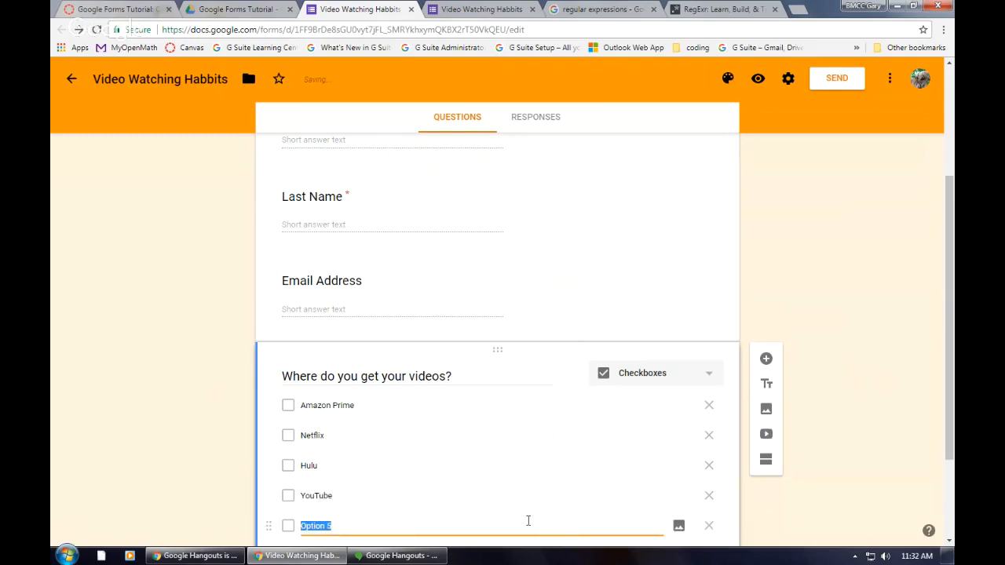
type("YouTube Red")
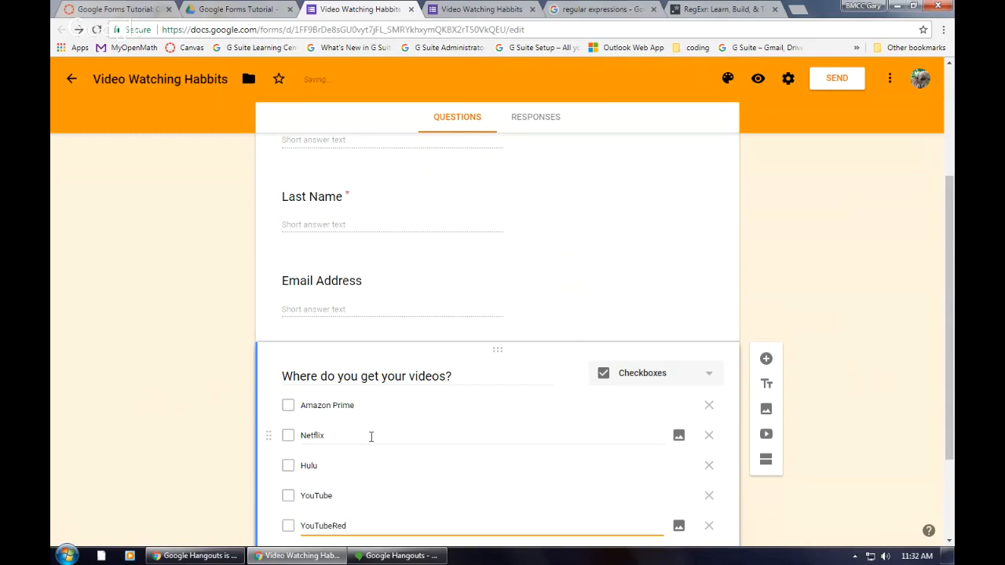
key("Left")
key("Left")
key("Left")
scroll(353, 451, "down", 2)
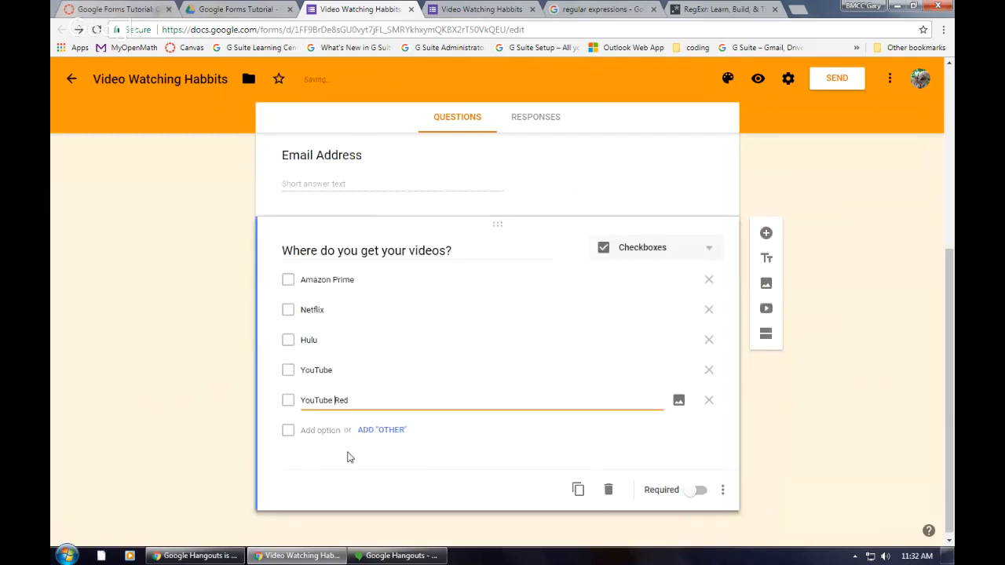
left_click(332, 429)
type("Red")
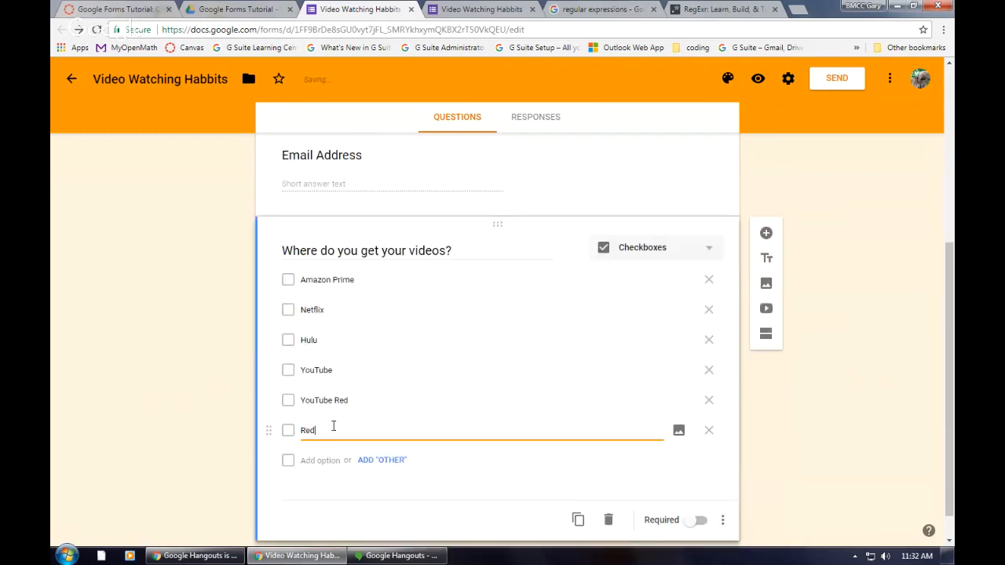
type("Box")
left_click(335, 460)
type("Illega")
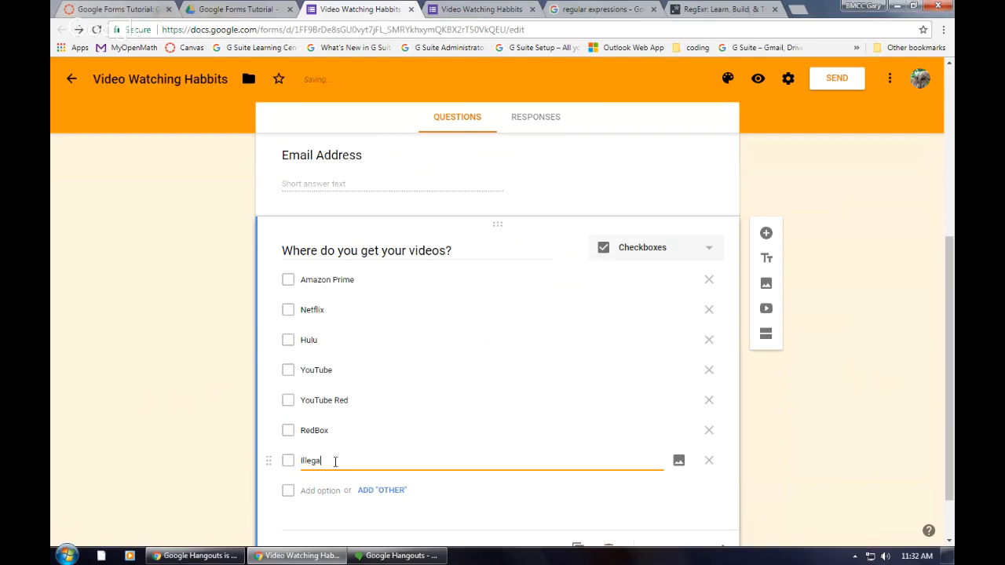
key("BackSpace")
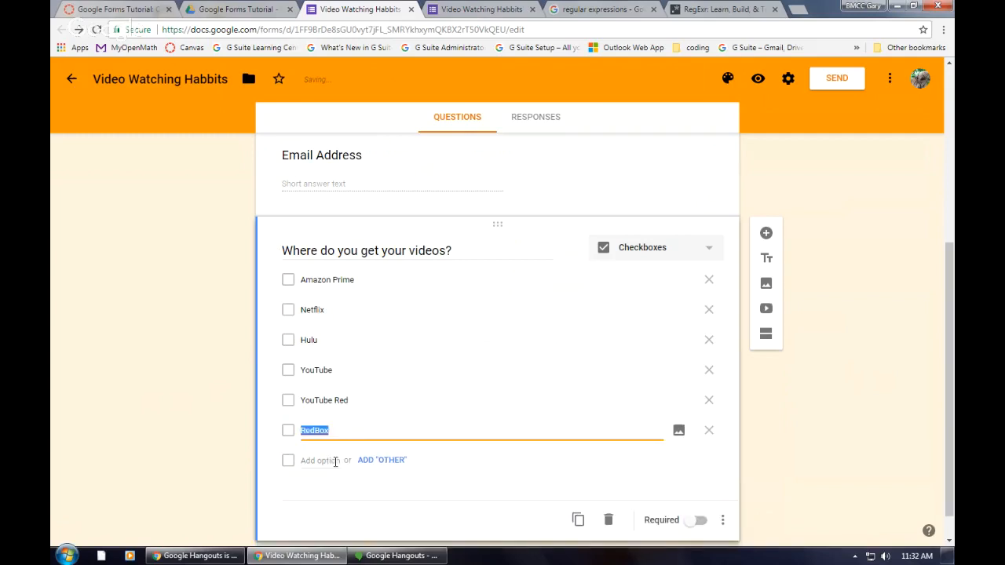
left_click(336, 461)
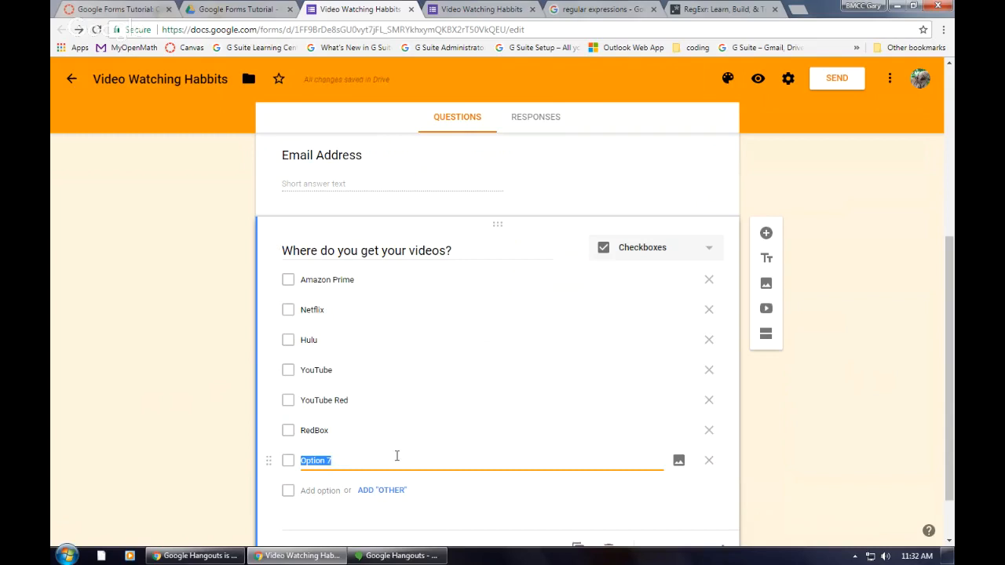
key("BackSpace")
key("BackSpace")
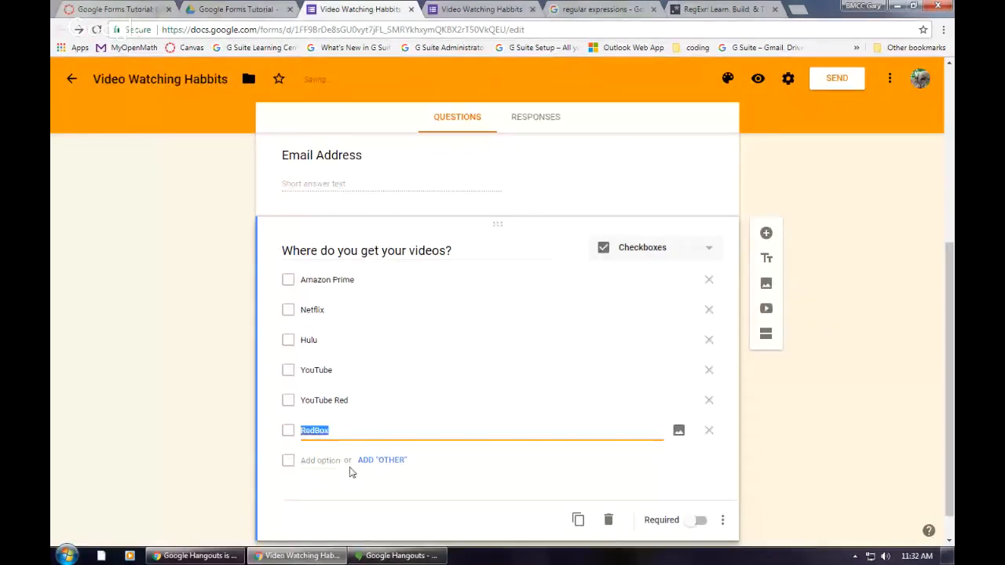
Step: Add an "Other" choice after RedBox in the video source question
left_click(398, 463)
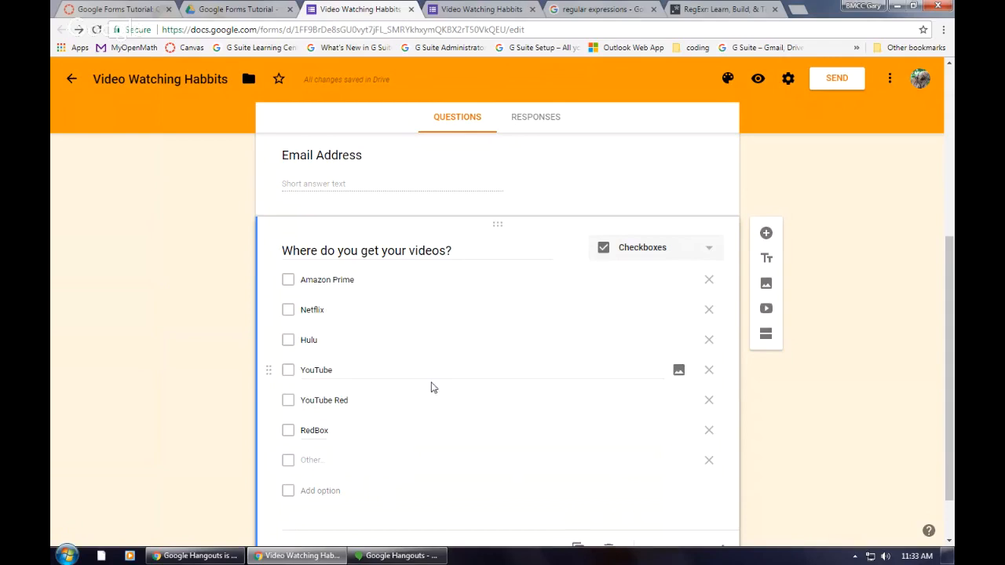
scroll(432, 387, "down", 1)
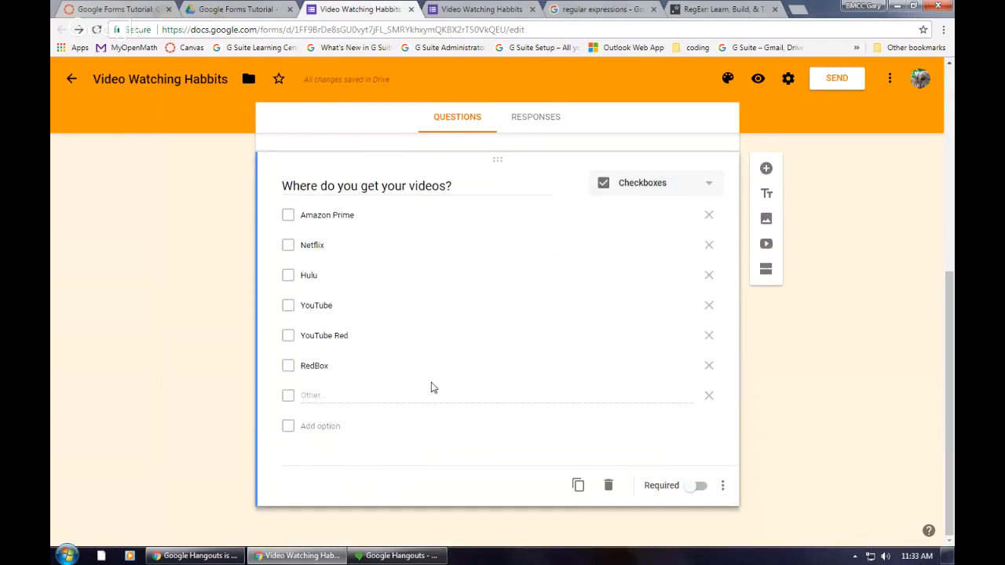
Step: Add a multiple-choice question titled "Do you watch videos on Netflix?" below the video source question
left_click(766, 170)
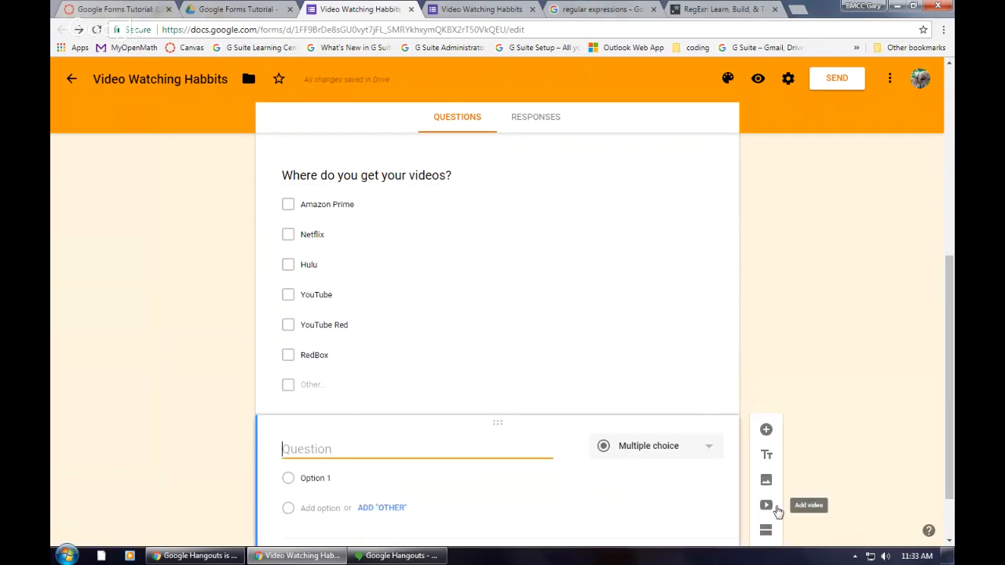
type("Do you watch ")
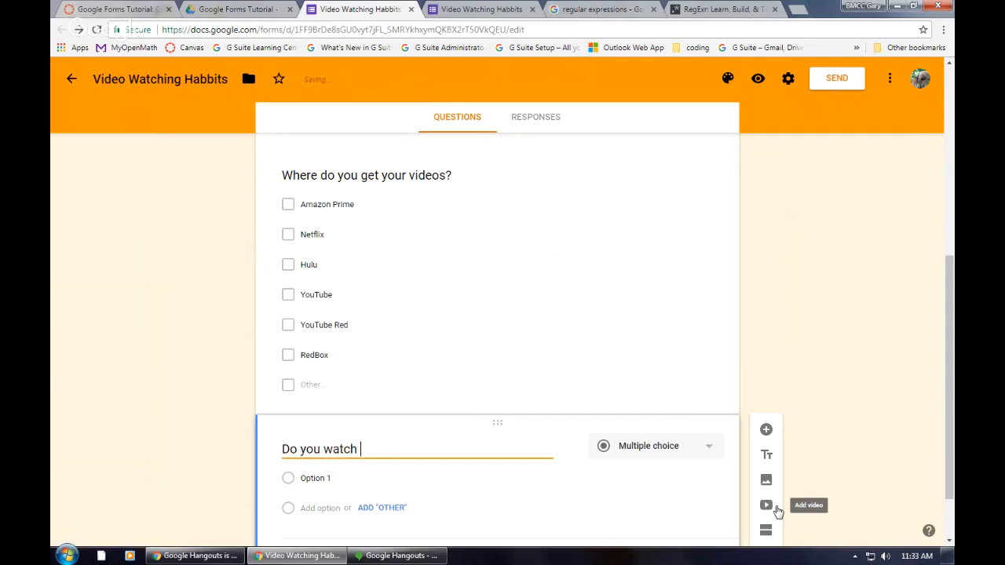
type("videos on")
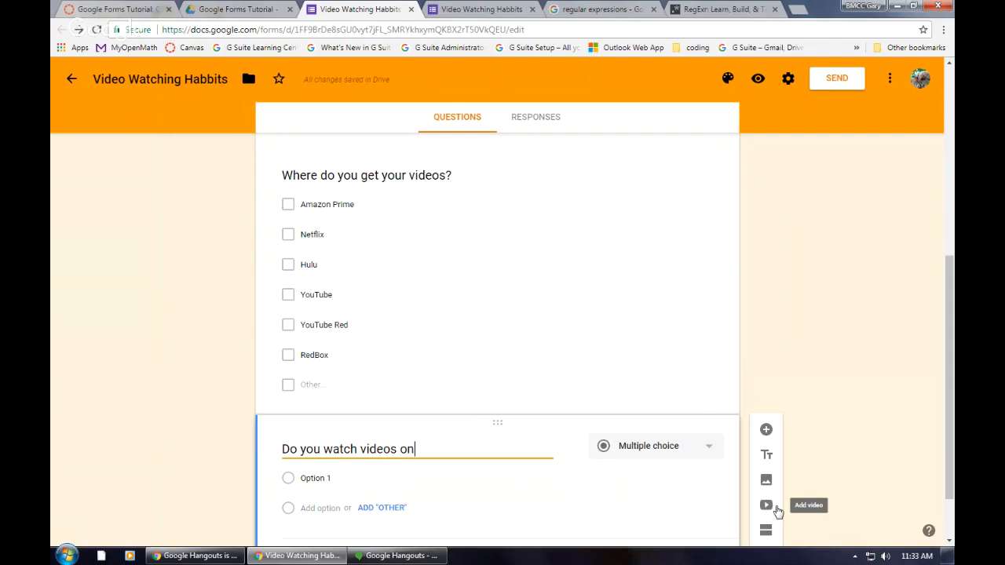
type(" Netflix?")
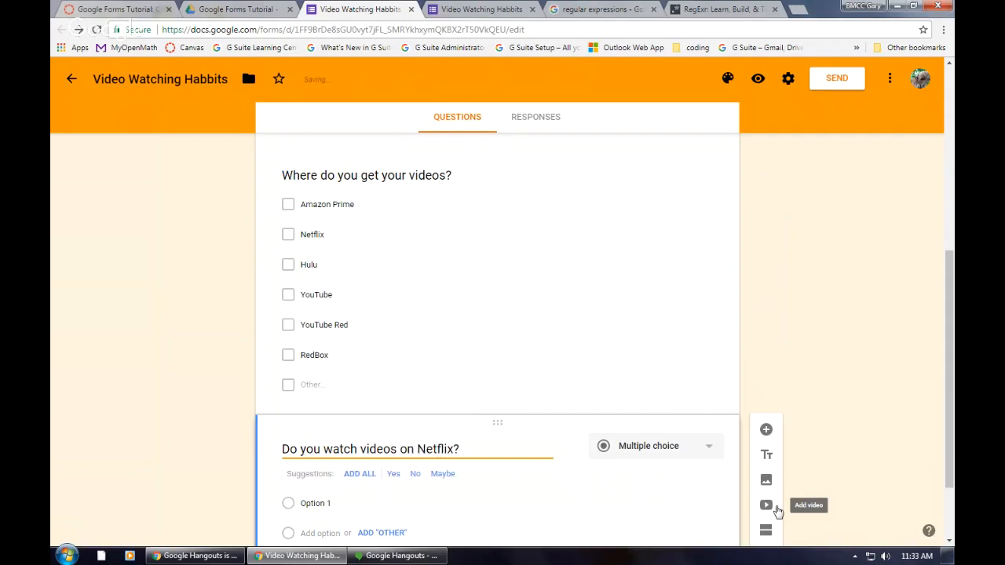
Step: Give the Netflix question the suggested answers No, Yes and Maybe plus an "Other" choice, and move Yes above No
left_click(414, 475)
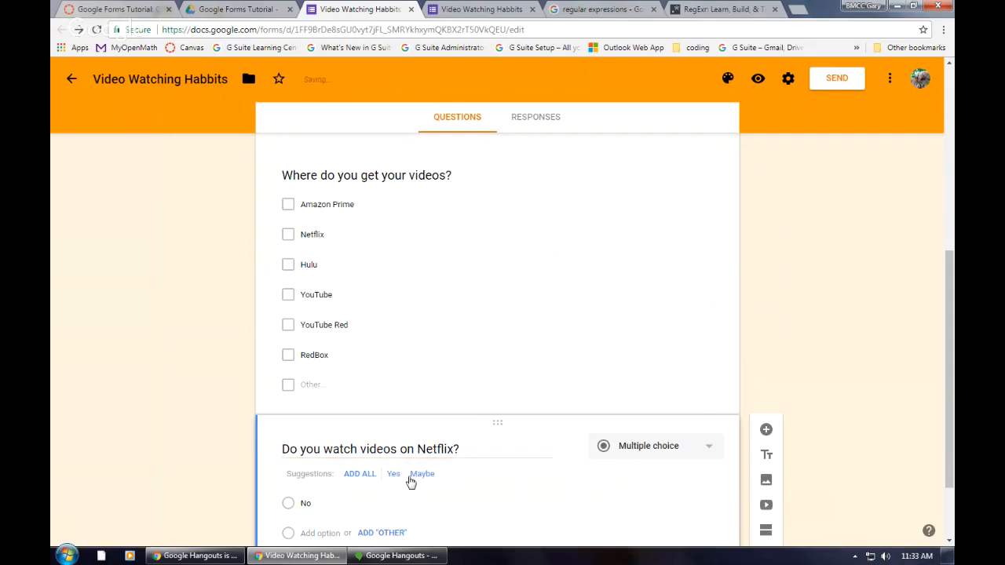
left_click(394, 475)
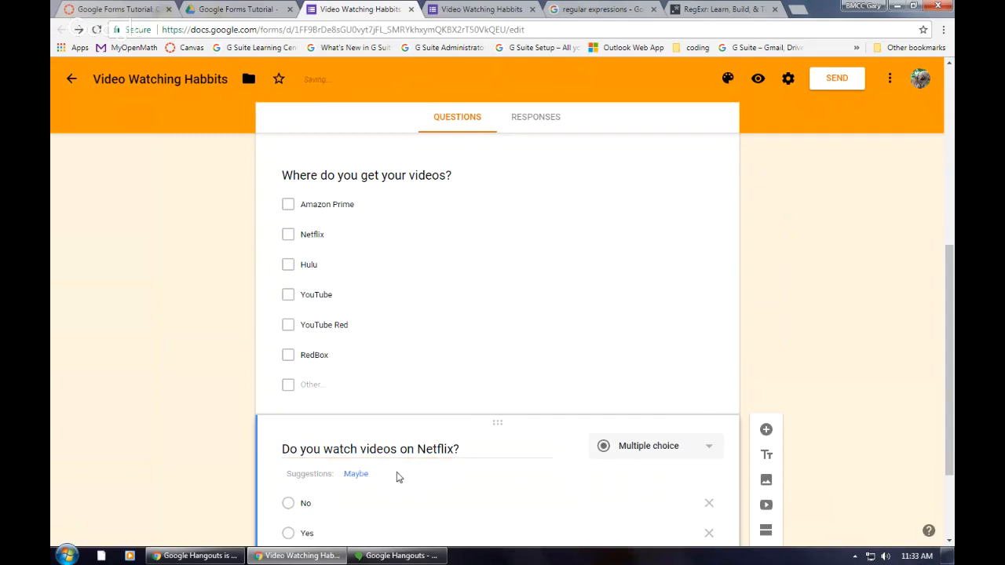
left_click(356, 475)
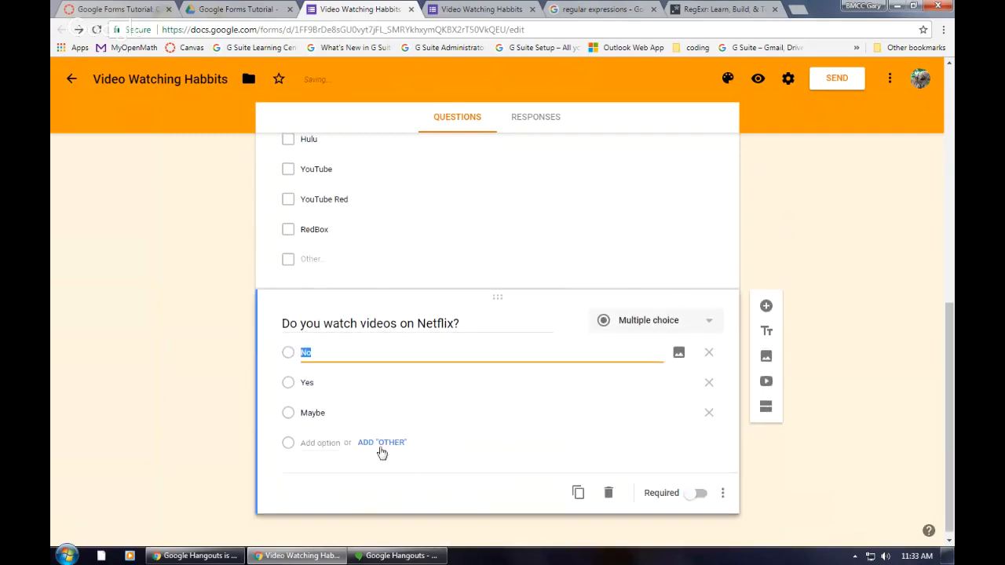
left_click(382, 445)
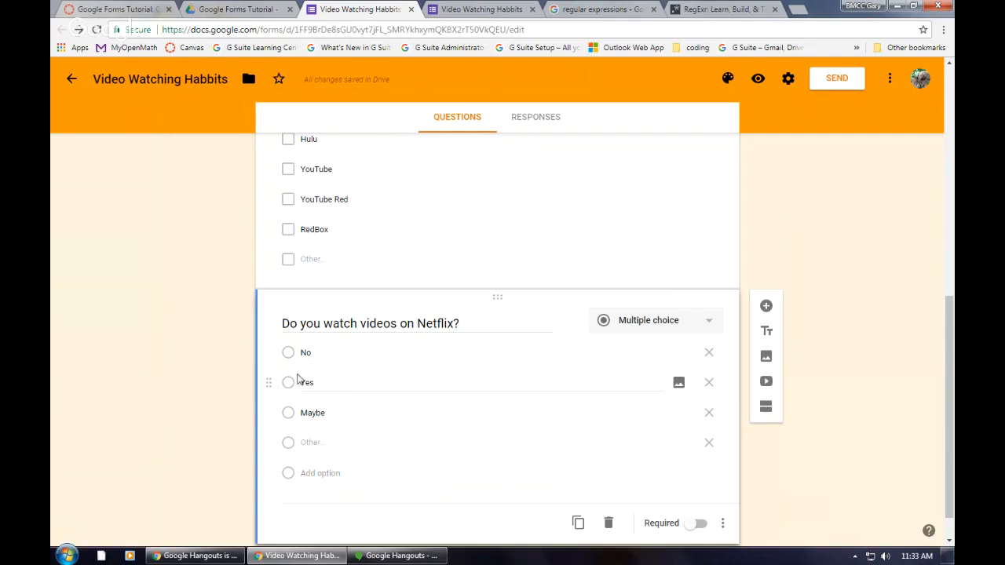
left_click_drag(267, 383, 270, 347)
scroll(448, 389, "down", 1)
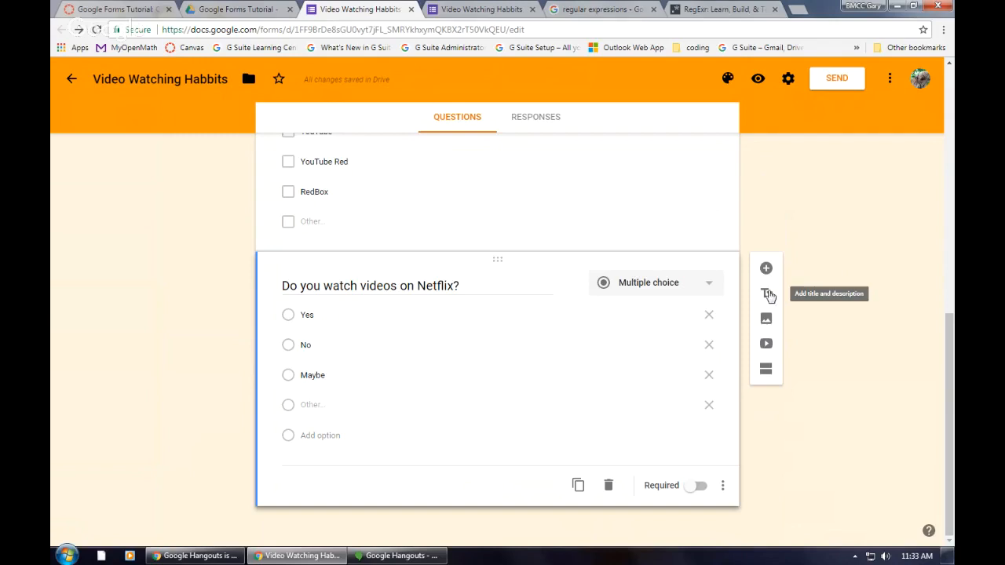
Step: Add a new section titled "YouTube" after the Netflix question and insert a blank question in it
left_click(765, 370)
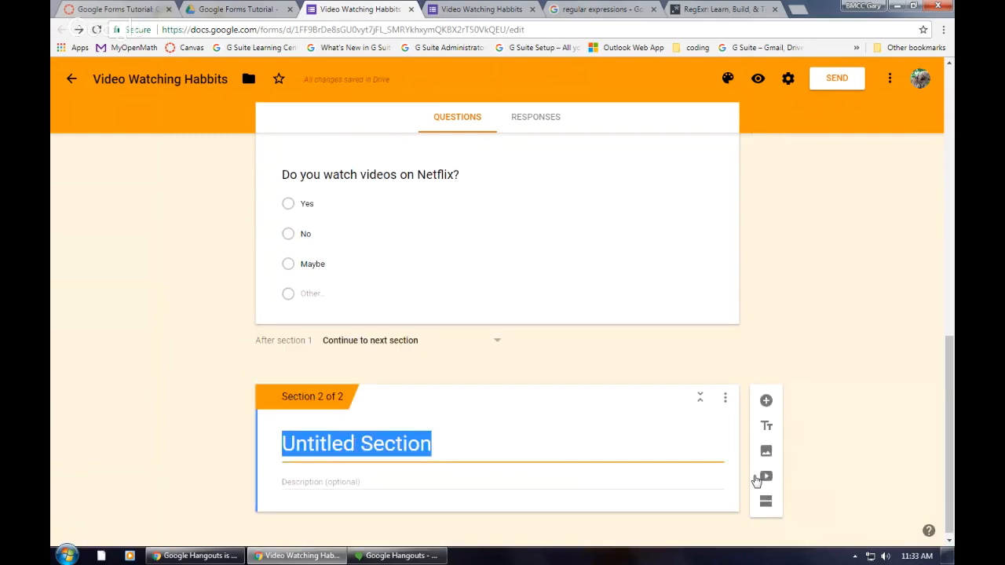
type("You")
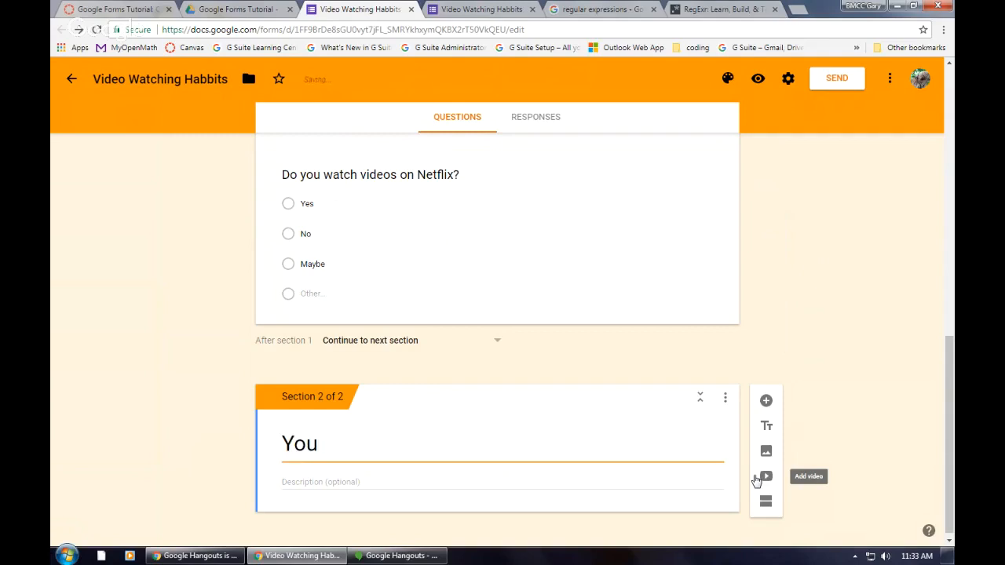
type("Tube")
left_click(767, 402)
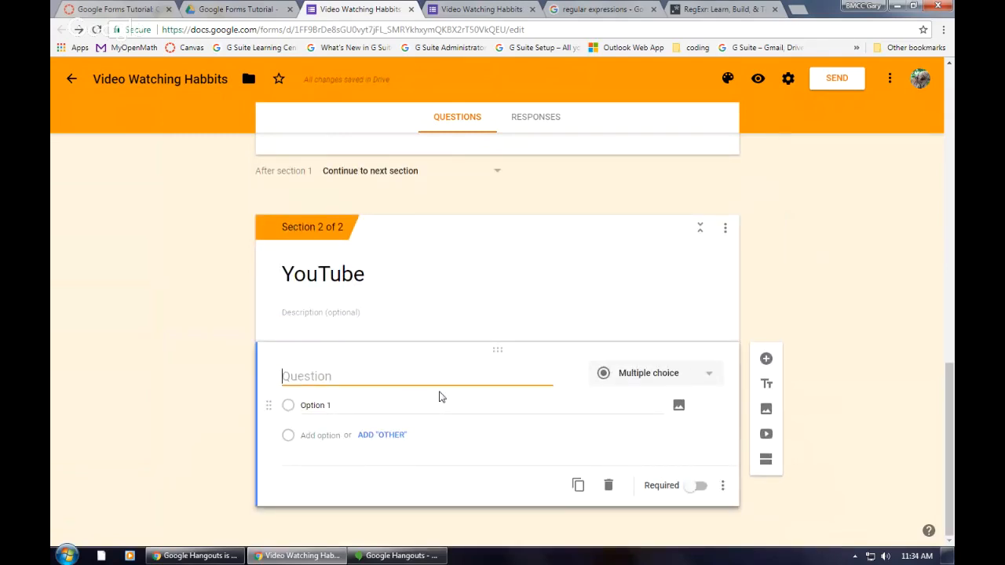
Step: Title the YouTube section's question "How many hours each day do you watch YouTube, on average?" and make it a short answer
scroll(440, 397, "up", 3)
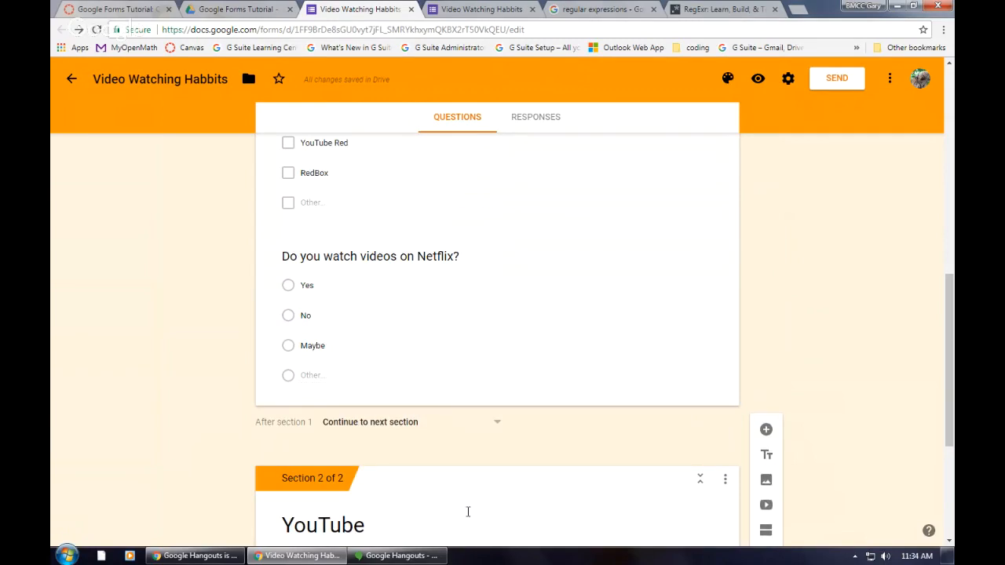
scroll(540, 459, "down", 3)
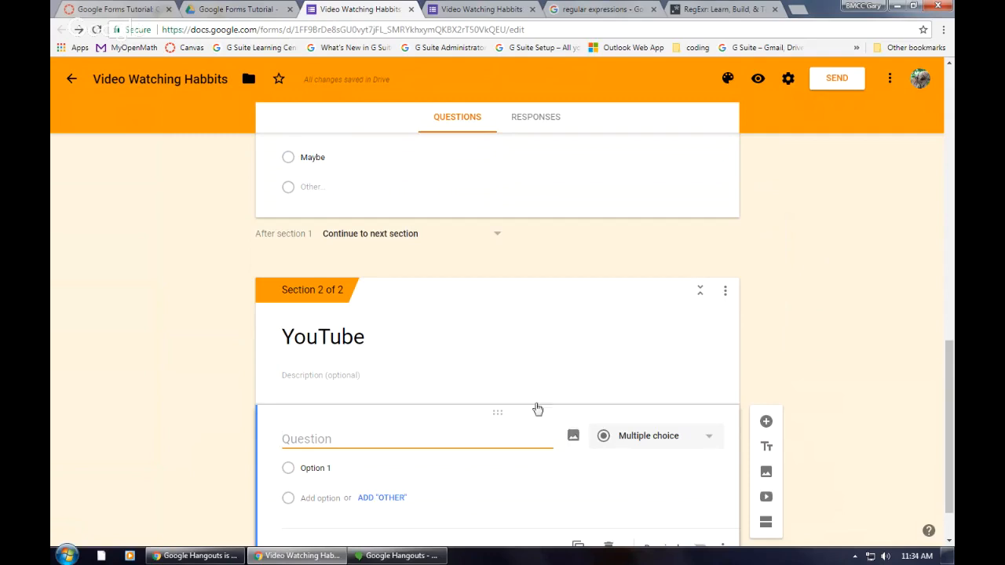
scroll(518, 478, "down", 1)
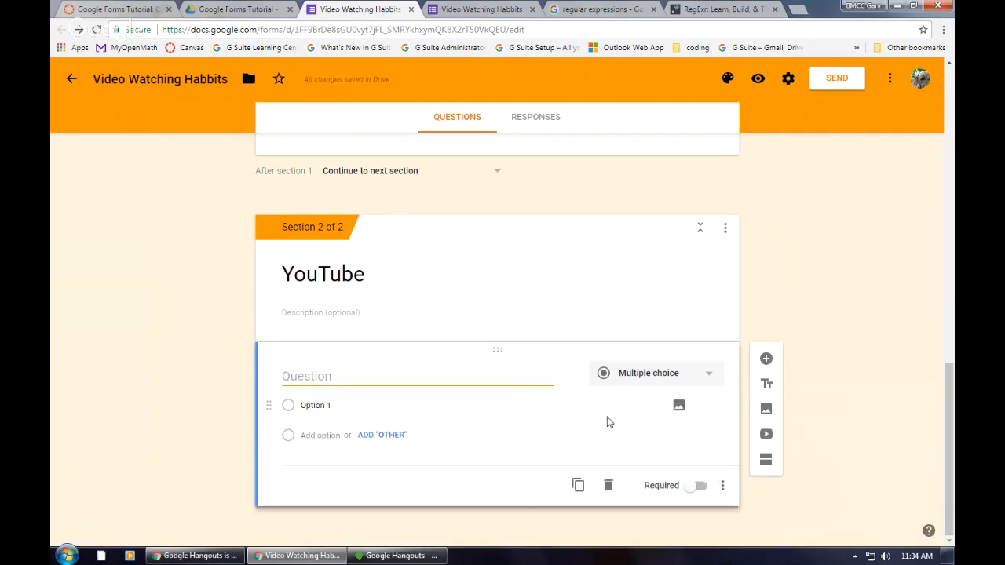
type("How many h")
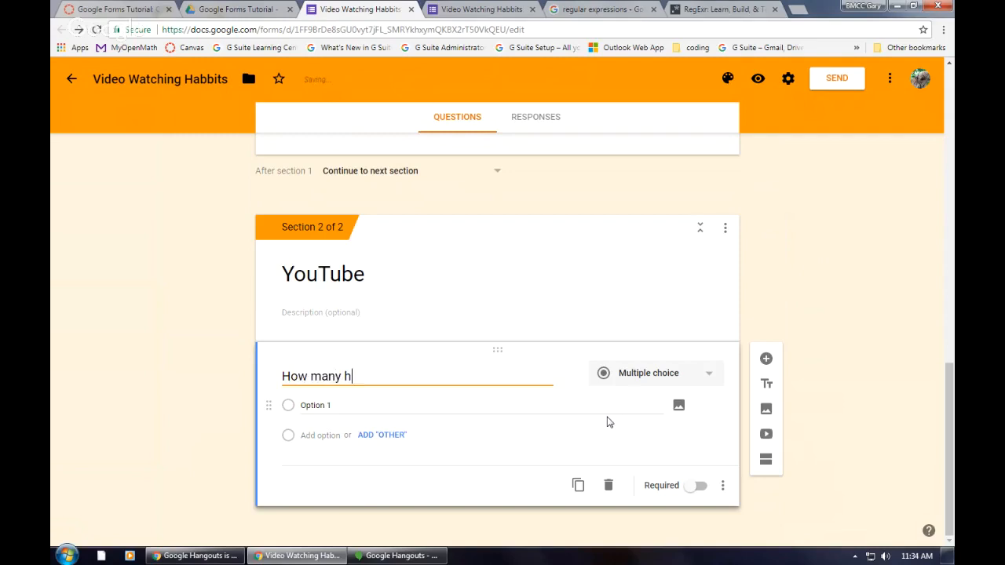
type("ours")
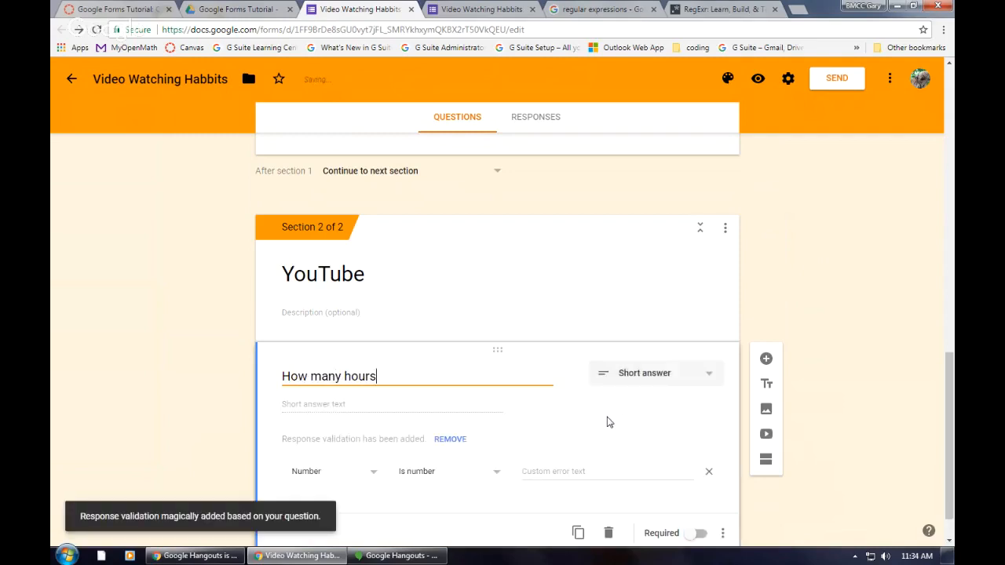
type(" each day do you ")
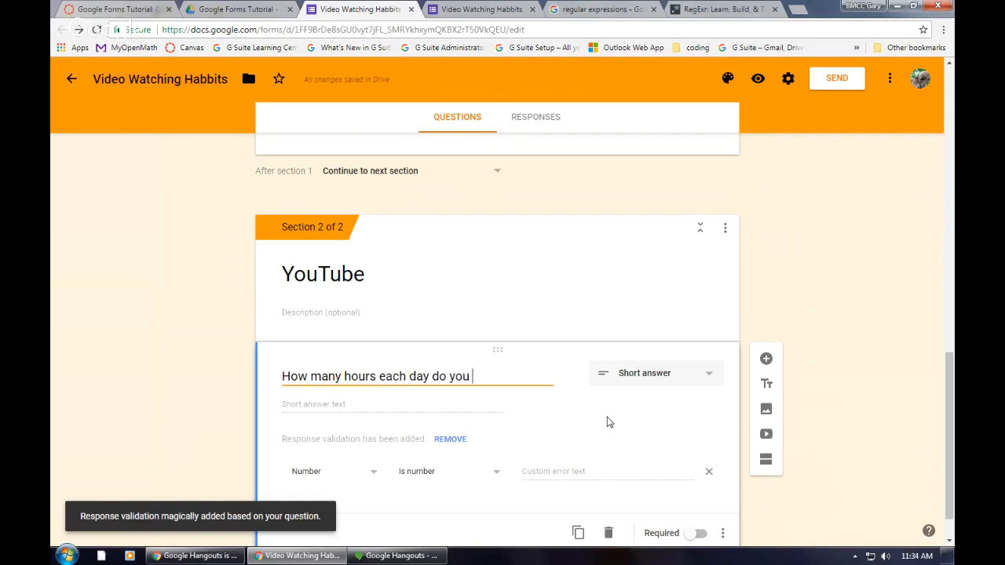
type("watch YouTube")
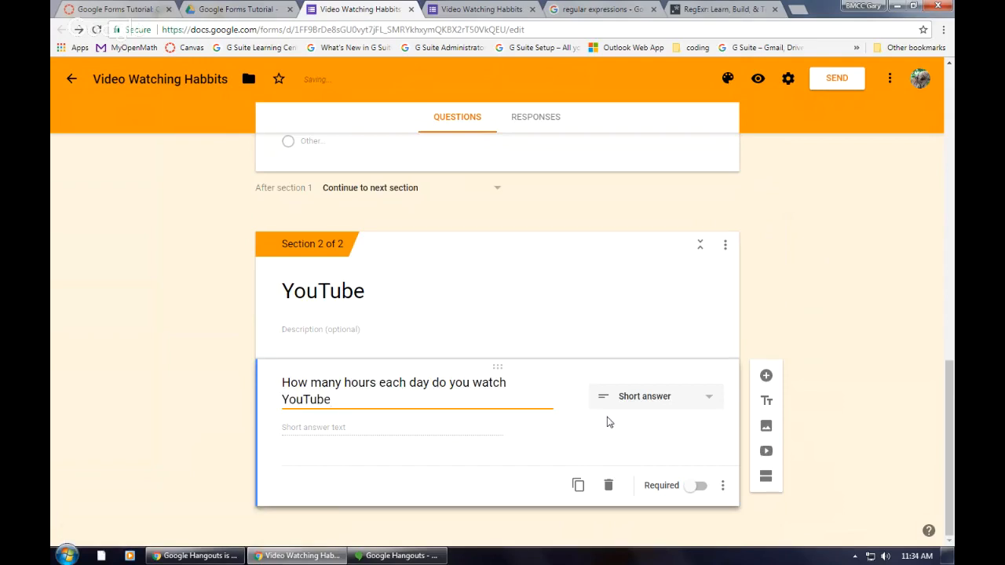
type(", on average")
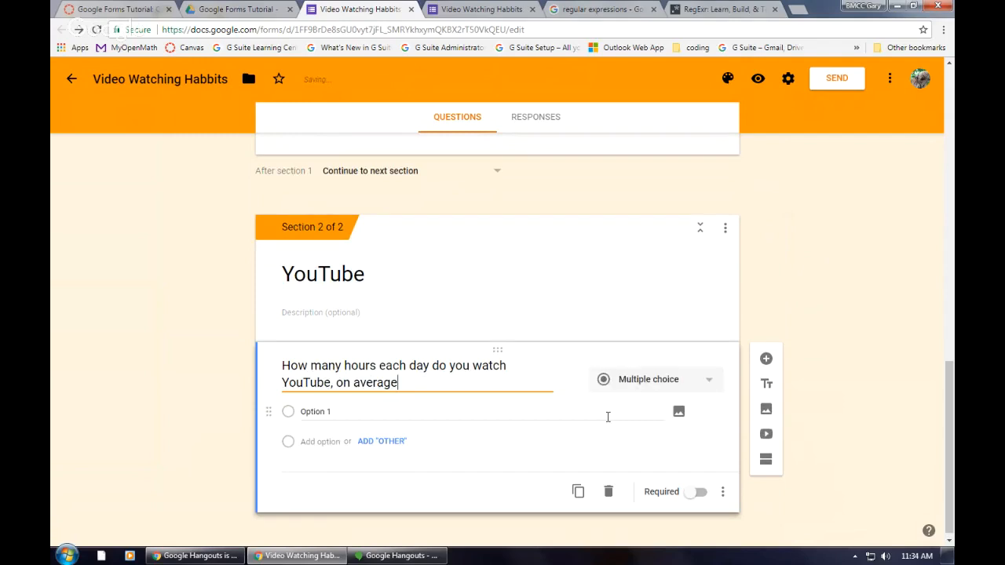
type("?")
left_click(665, 384)
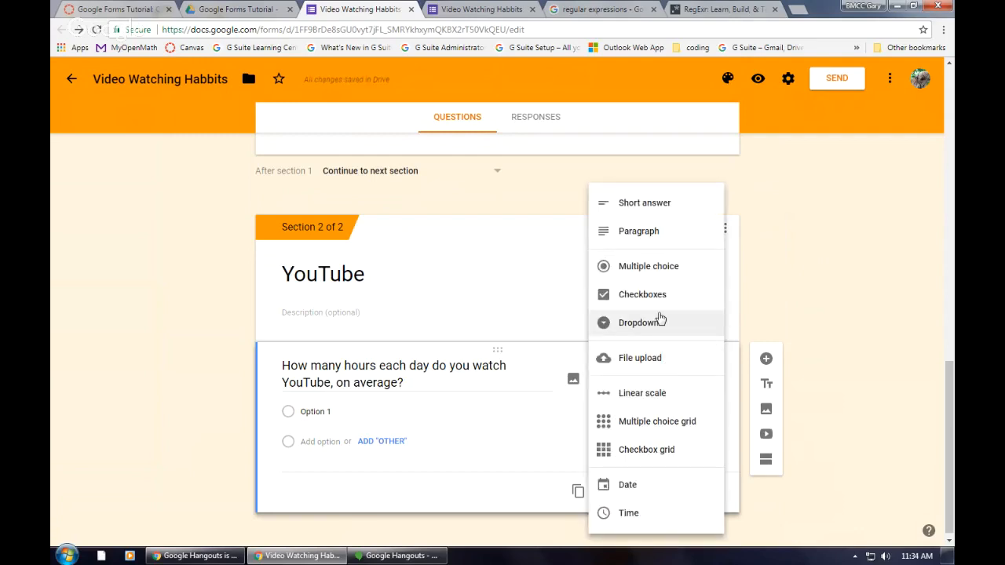
left_click(649, 203)
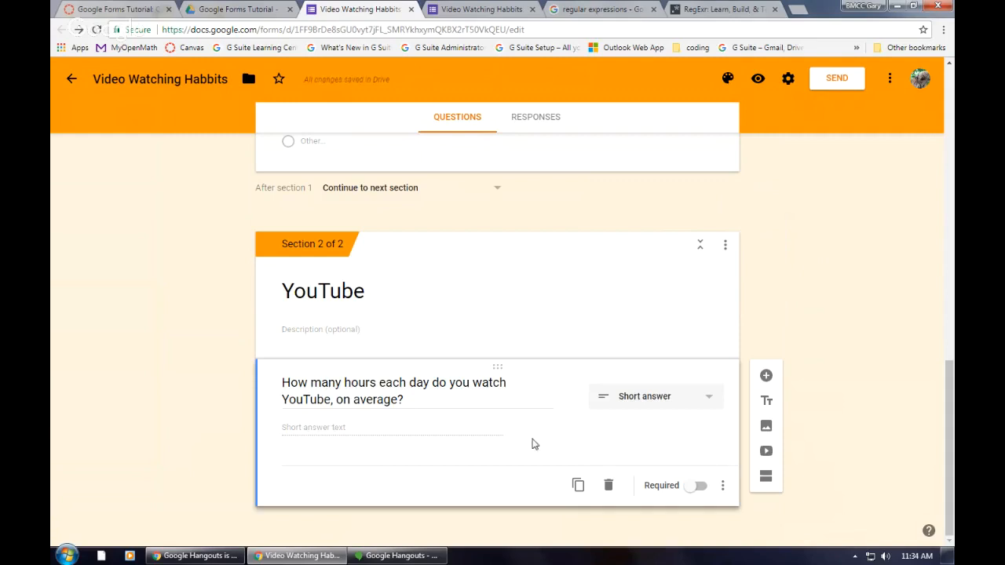
Step: Add response validation to the YouTube hours question requiring a number greater than or equal to 0, with custom error text "A numeral"
left_click(723, 485)
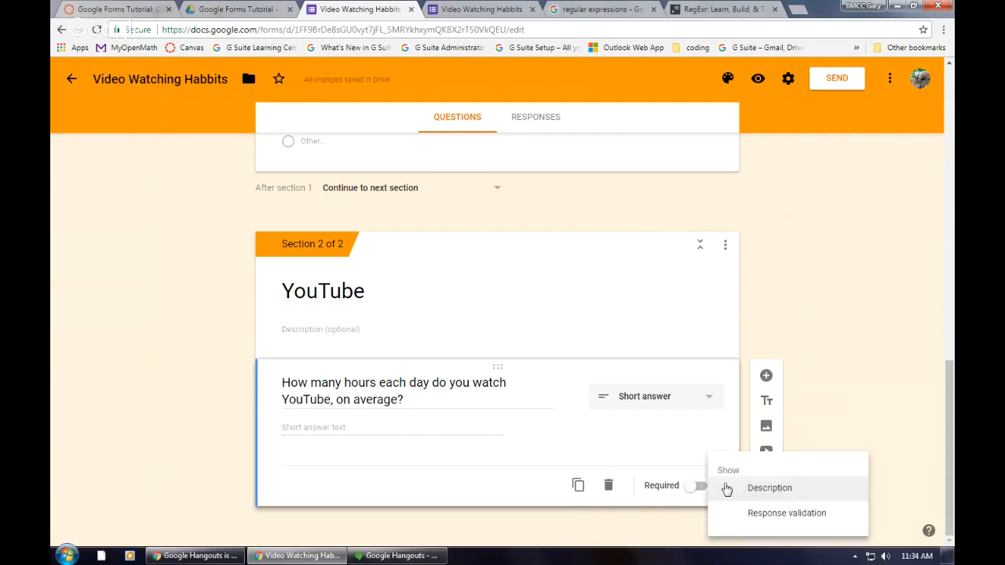
left_click(751, 514)
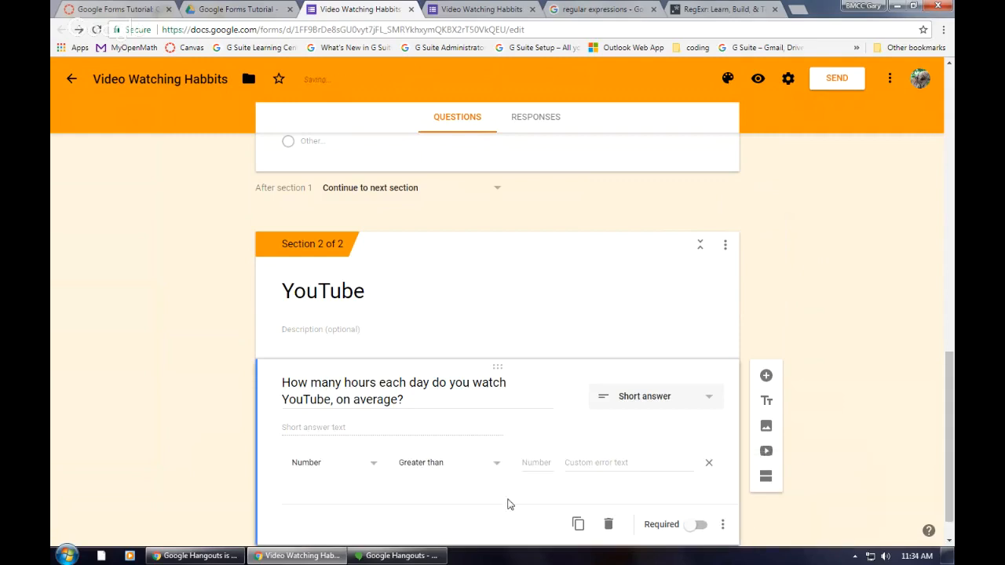
left_click(375, 467)
left_click(374, 442)
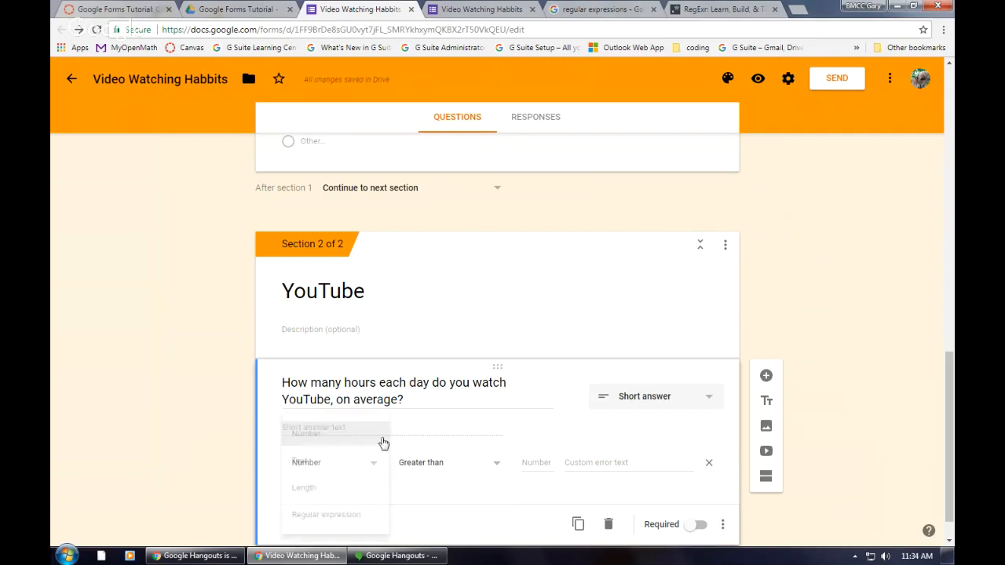
left_click(500, 469)
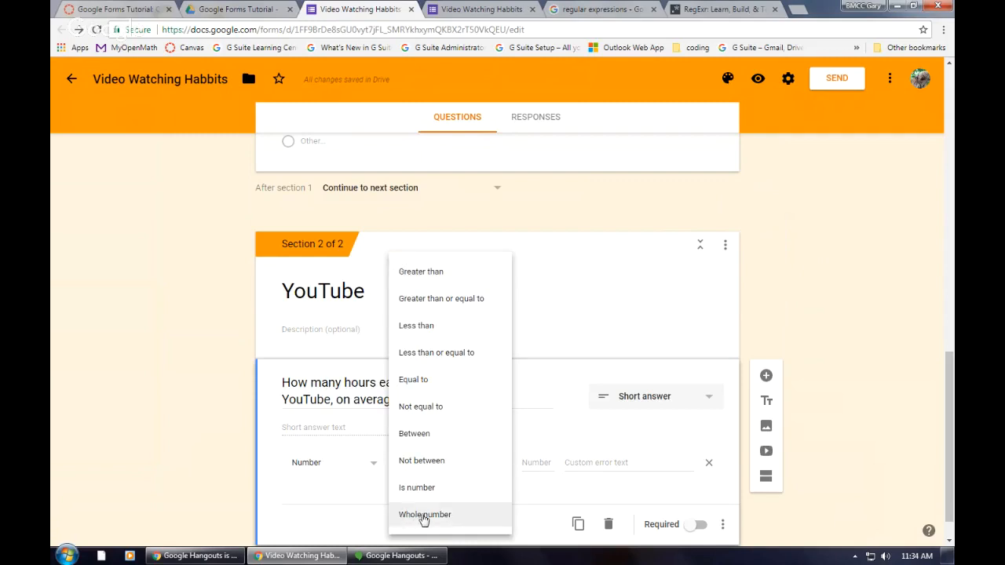
left_click(438, 304)
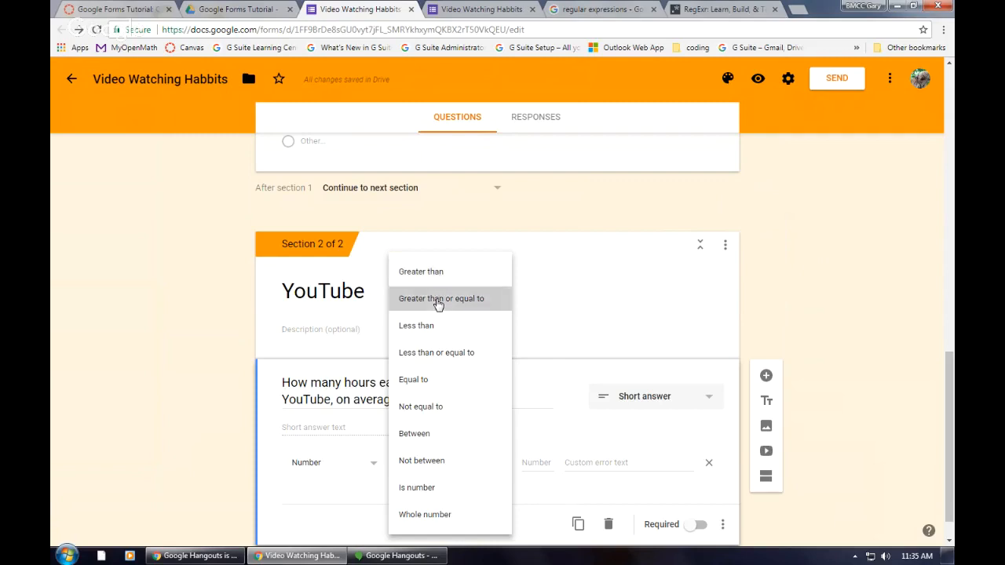
left_click(538, 463)
type("0")
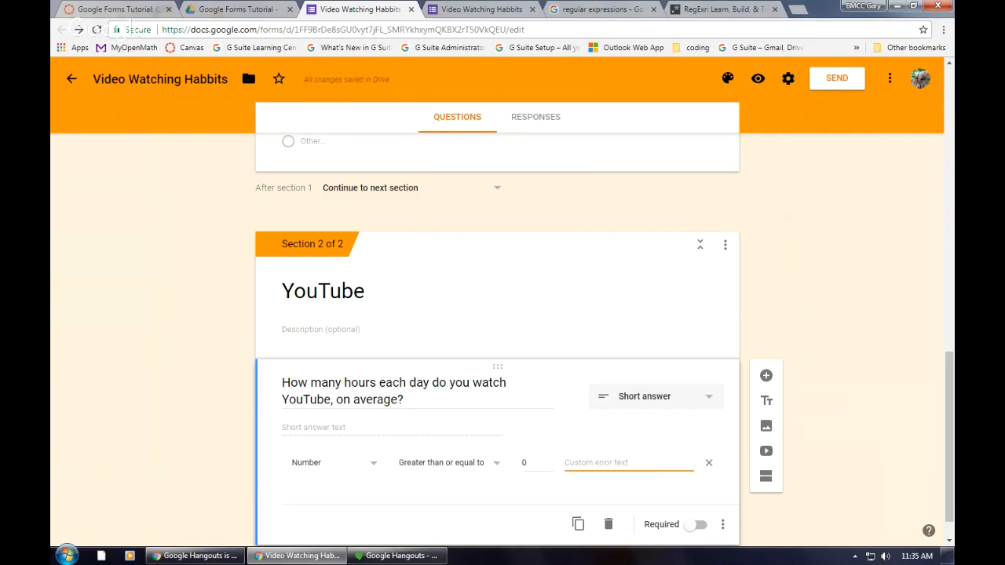
type("A")
key("BackSpace")
key("BackSpace")
key("BackSpace")
key("BackSpace")
key("BackSpace")
key("BackSpace")
key("BackSpace")
key("BackSpace")
key("BackSpace")
key("BackSpace")
scroll(398, 425, "down", 1)
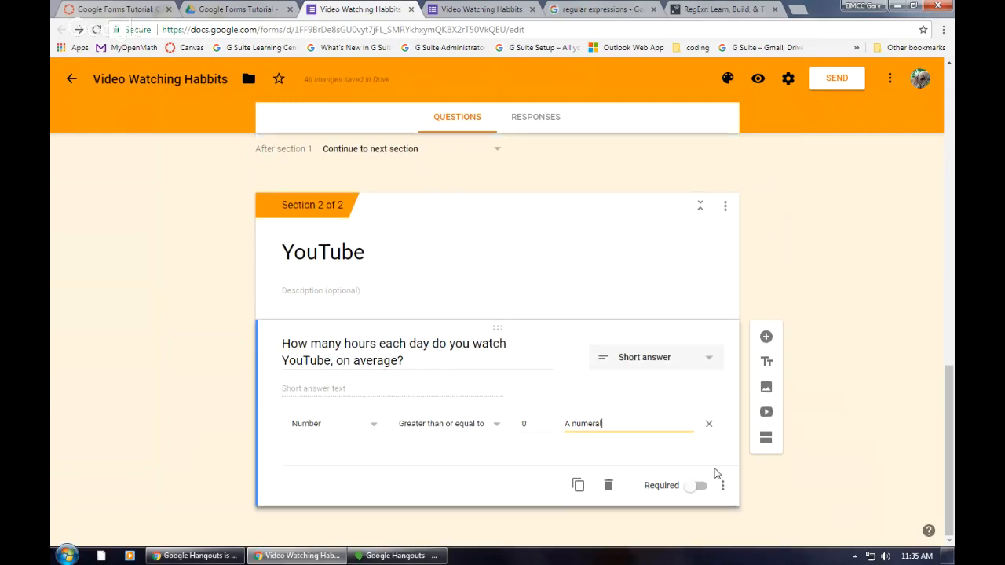
Step: Add a third section titled "No YouTube????" with the description "Seriously?!" after the YouTube section
left_click(770, 439)
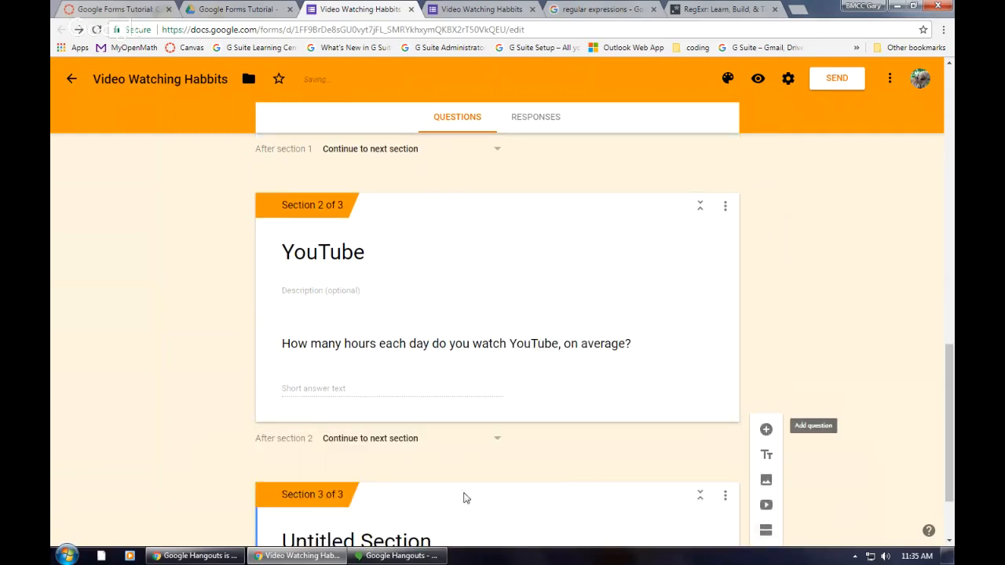
left_click(311, 447)
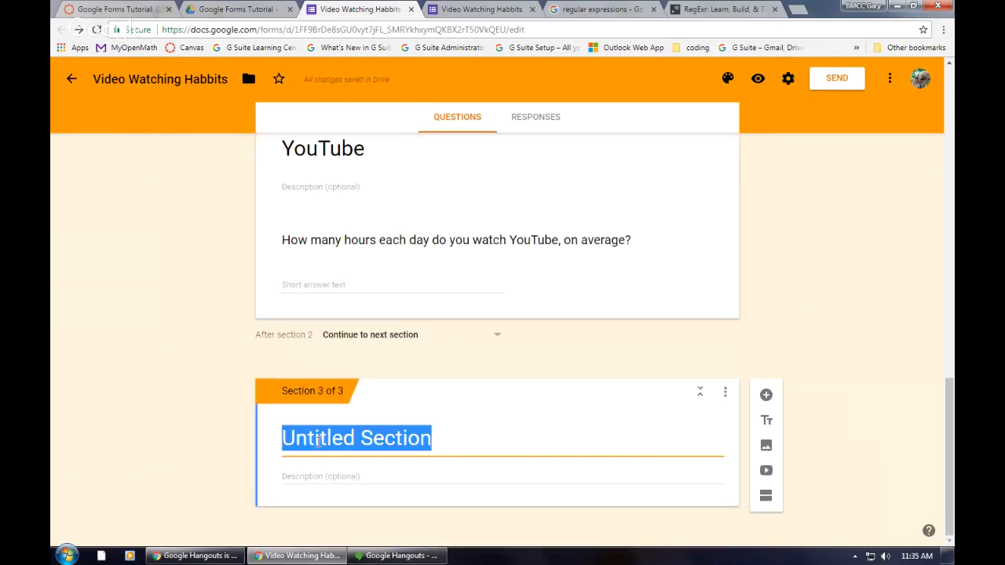
type("No ")
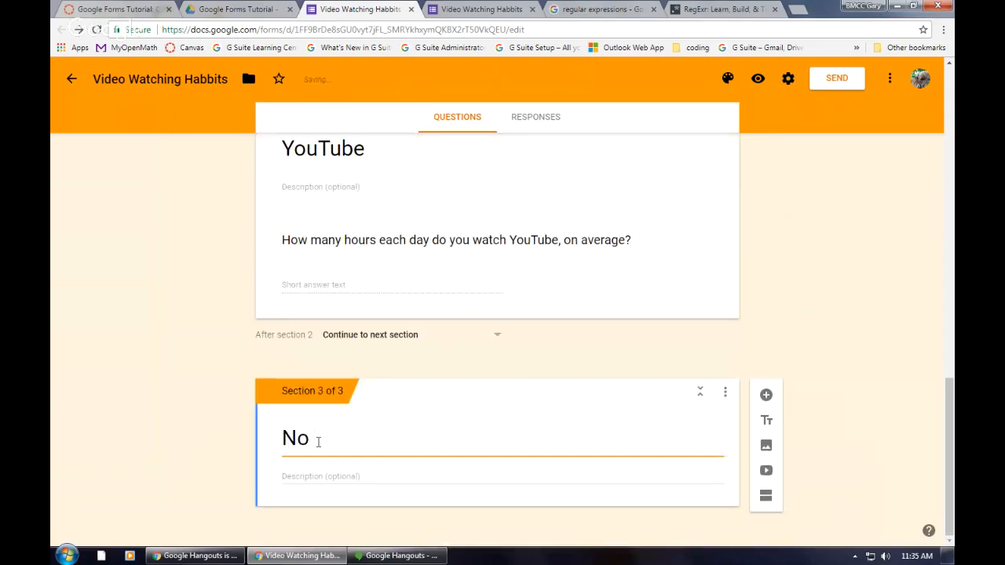
type("YouTube????")
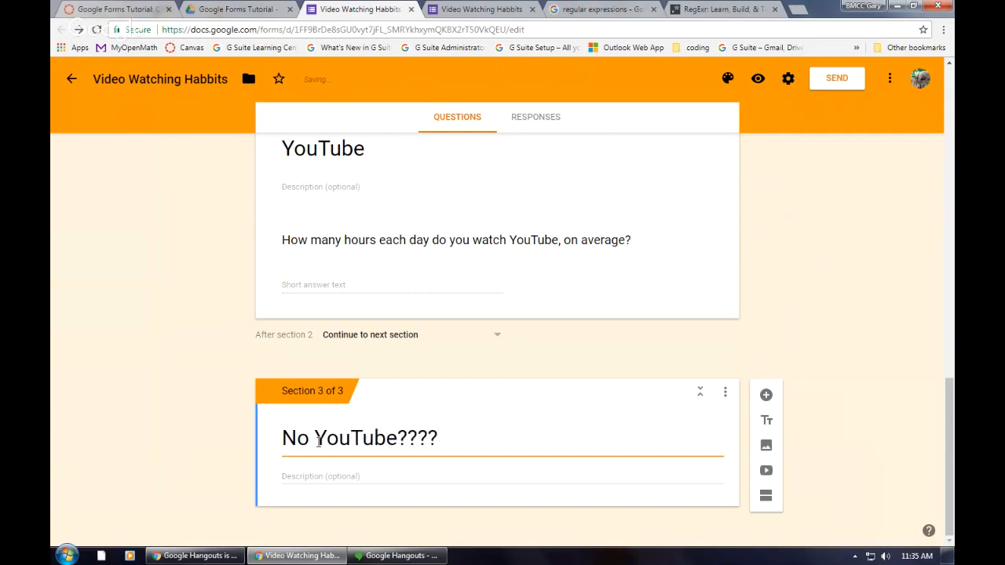
left_click(353, 471)
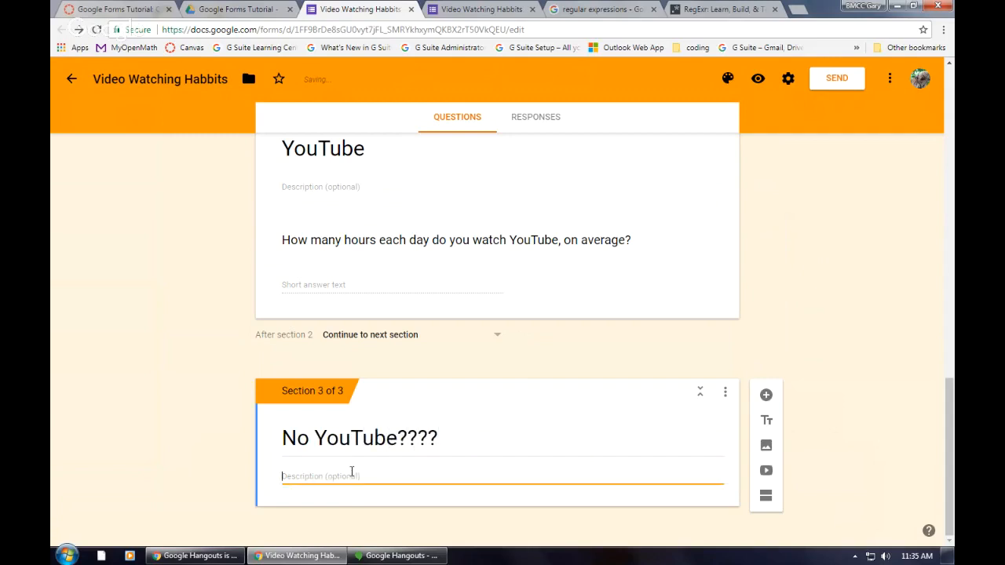
type("s")
Step: Add a short-answer question titled "Where do you watch instead?" to the "No YouTube????" section
left_click(766, 395)
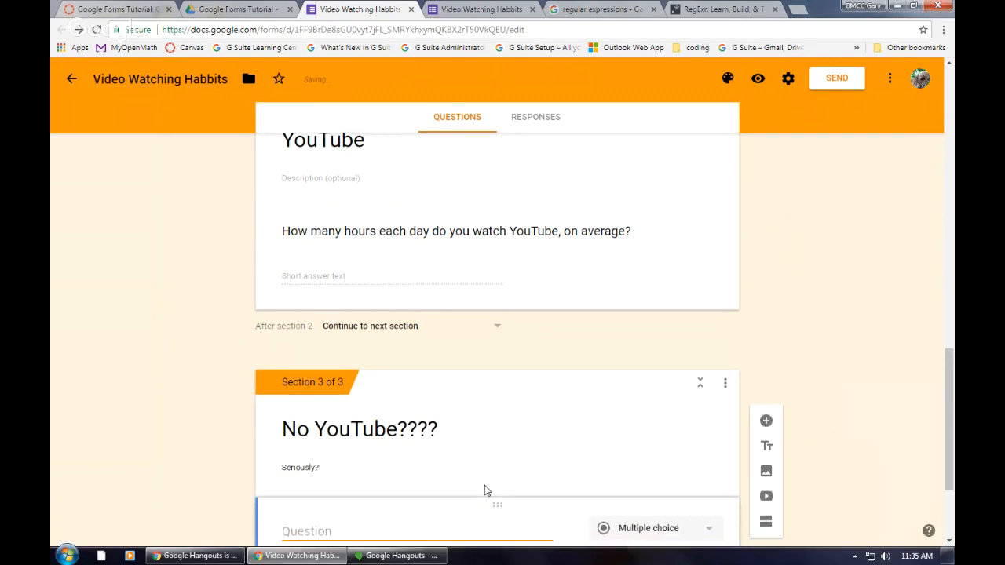
type("Wa")
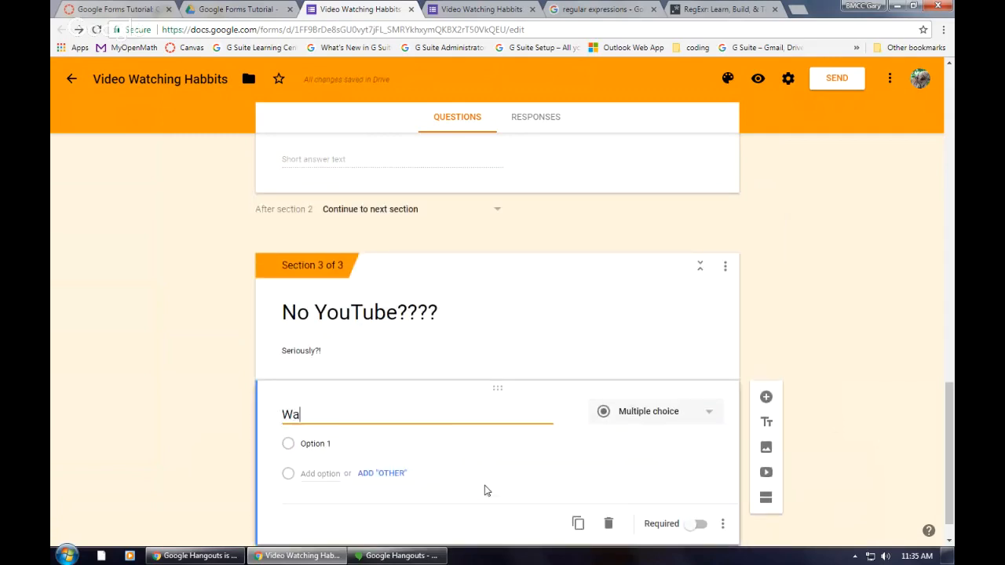
type("a")
key("BackSpace")
type("at do yo")
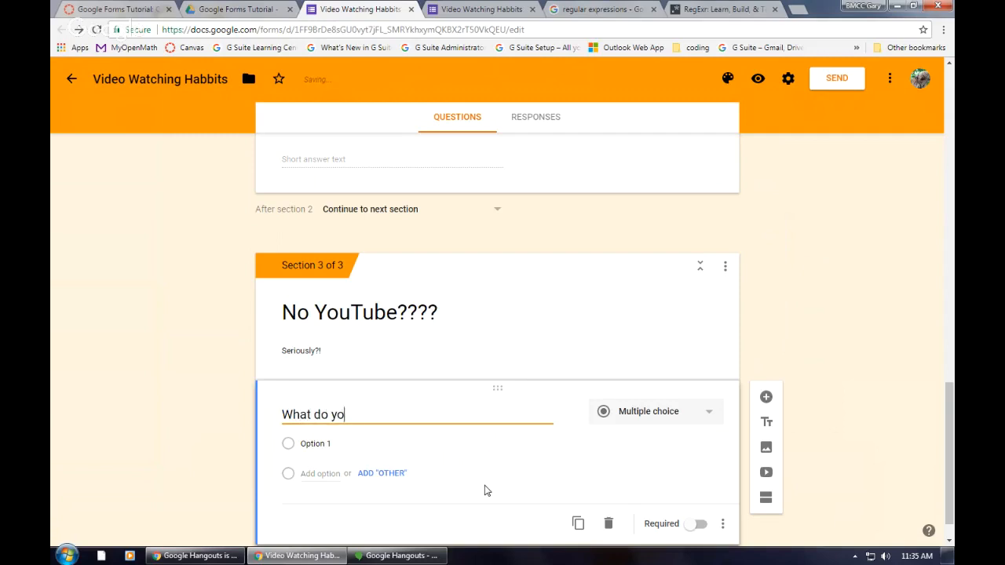
type("u watch")
key("BackSpace")
key("BackSpace")
key("BackSpace")
key("BackSpace")
key("BackSpace")
key("BackSpace")
key("BackSpace")
key("BackSpace")
key("BackSpace")
key("BackSpace")
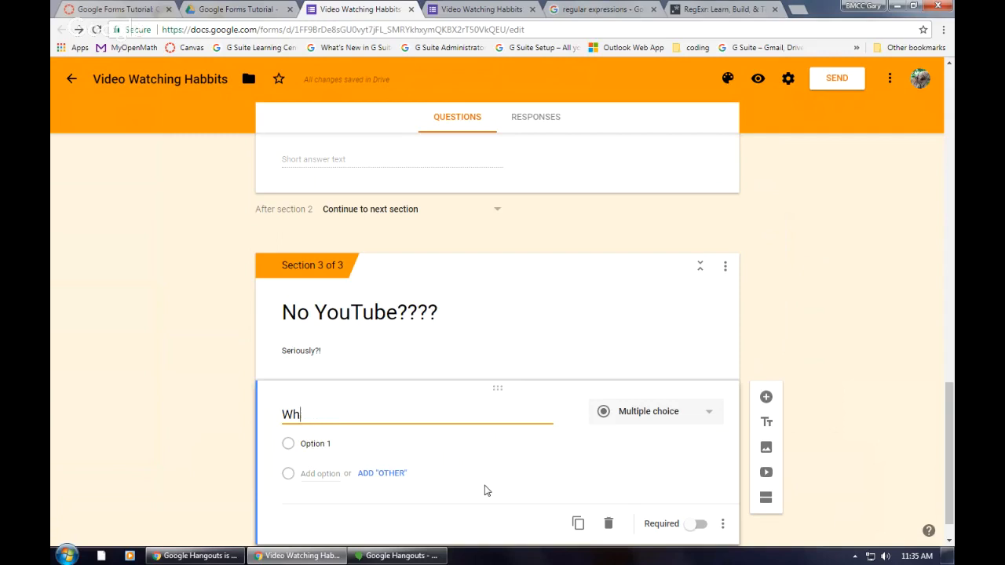
type("ere do you watch inst")
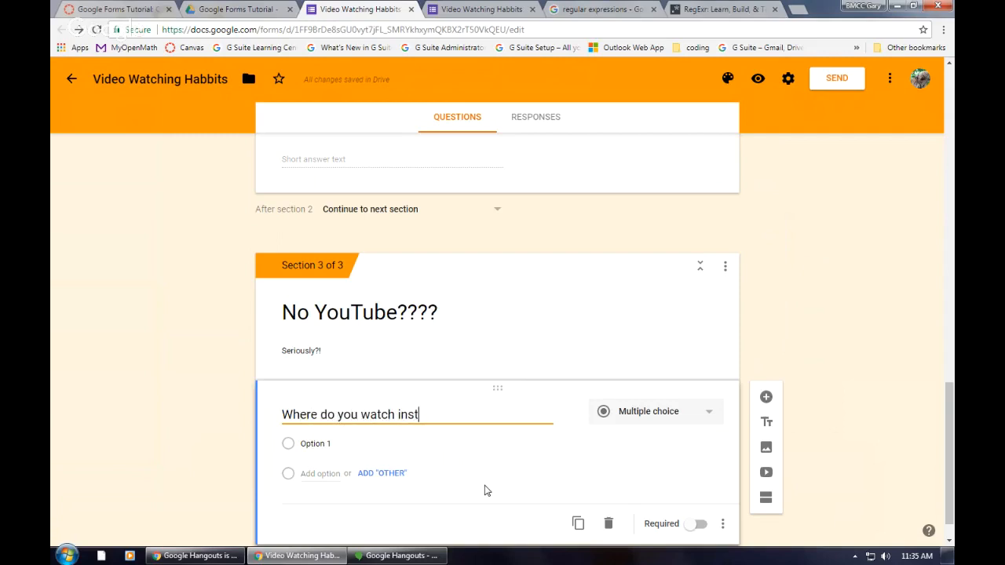
type("ead?")
left_click(668, 415)
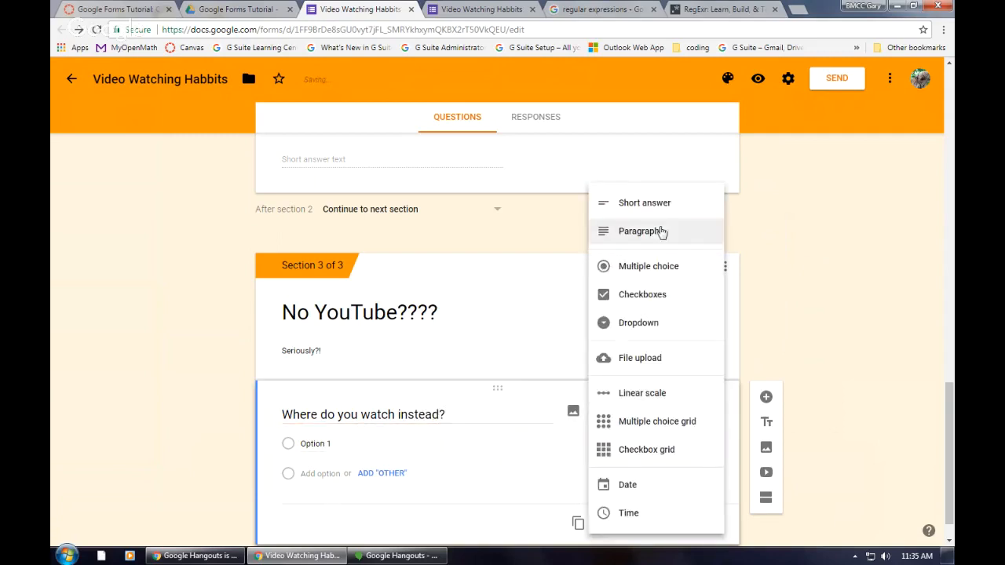
left_click(642, 203)
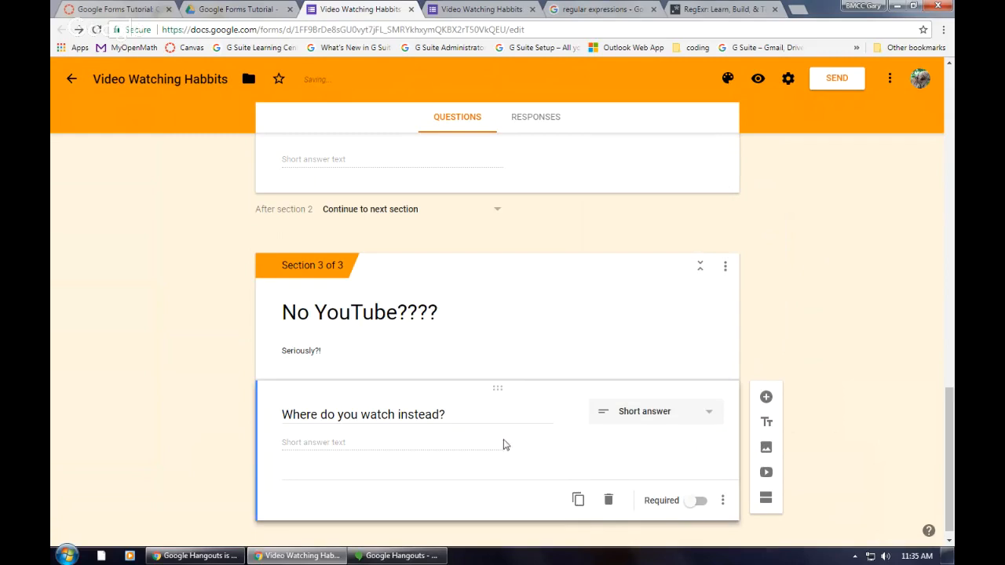
scroll(487, 452, "up", 15)
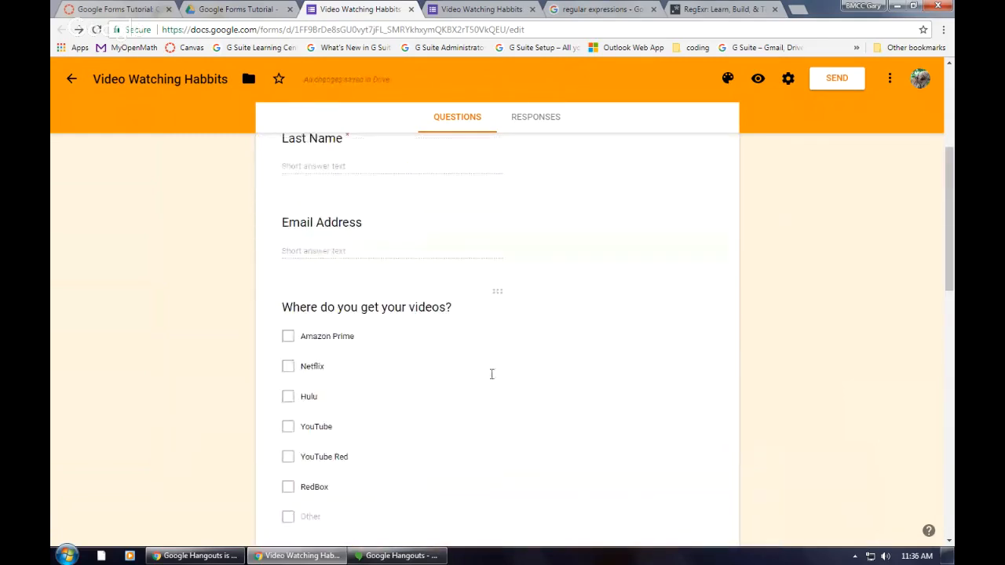
scroll(651, 369, "down", 5)
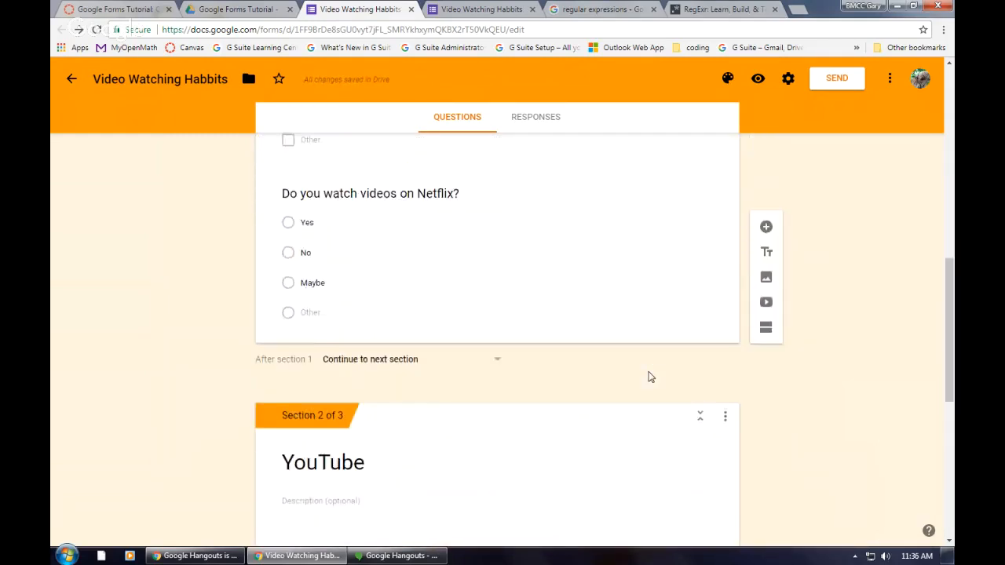
scroll(649, 377, "down", 3)
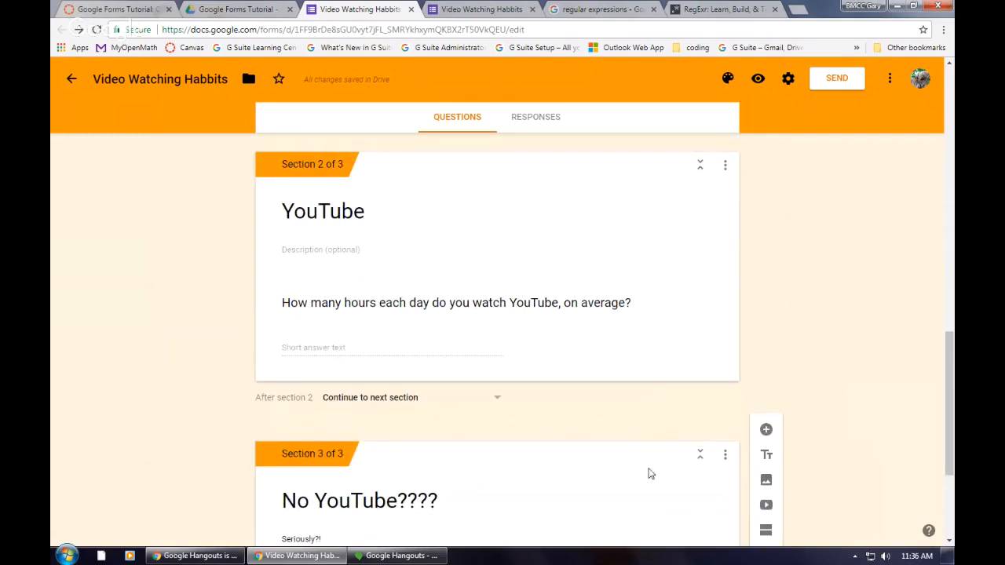
scroll(561, 431, "down", 3)
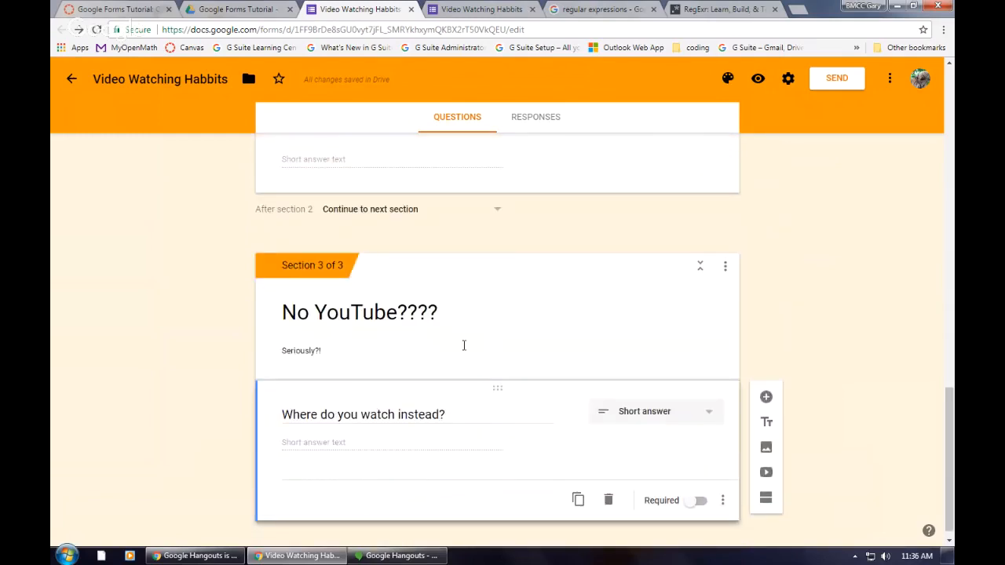
scroll(464, 346, "up", 10)
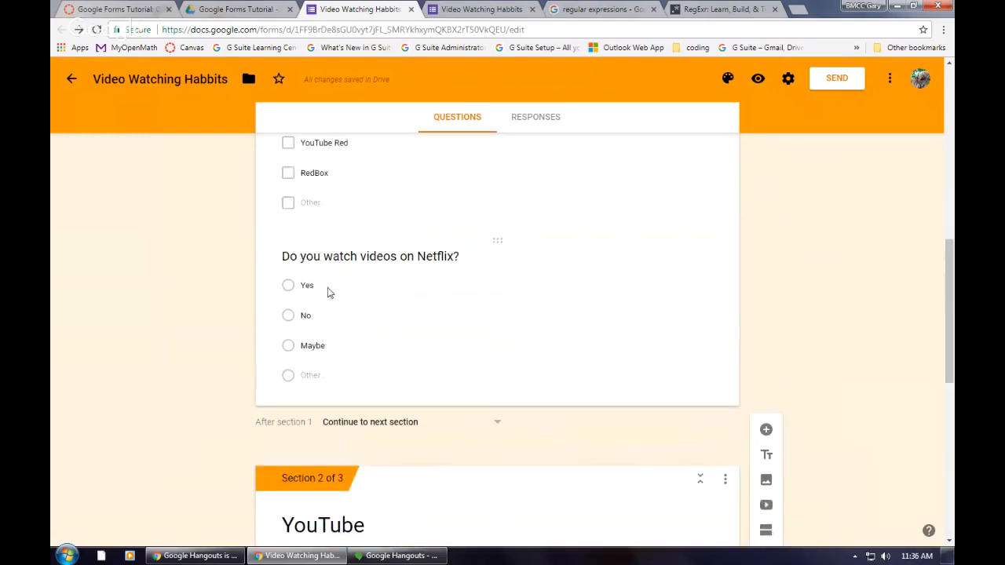
Step: Enable going to a section based on answer for the "Do you watch videos on Netflix?" question
left_click(437, 286)
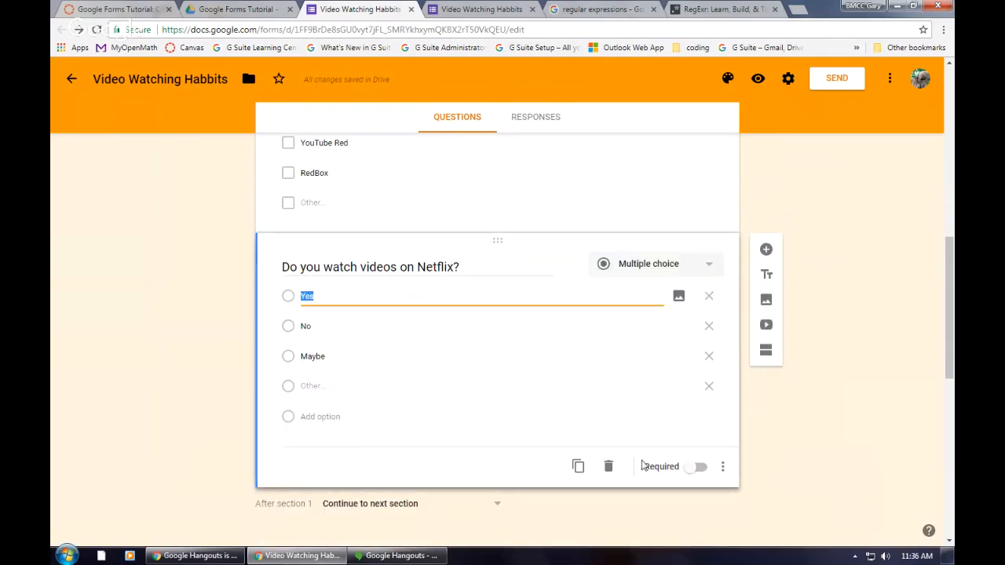
left_click(518, 293)
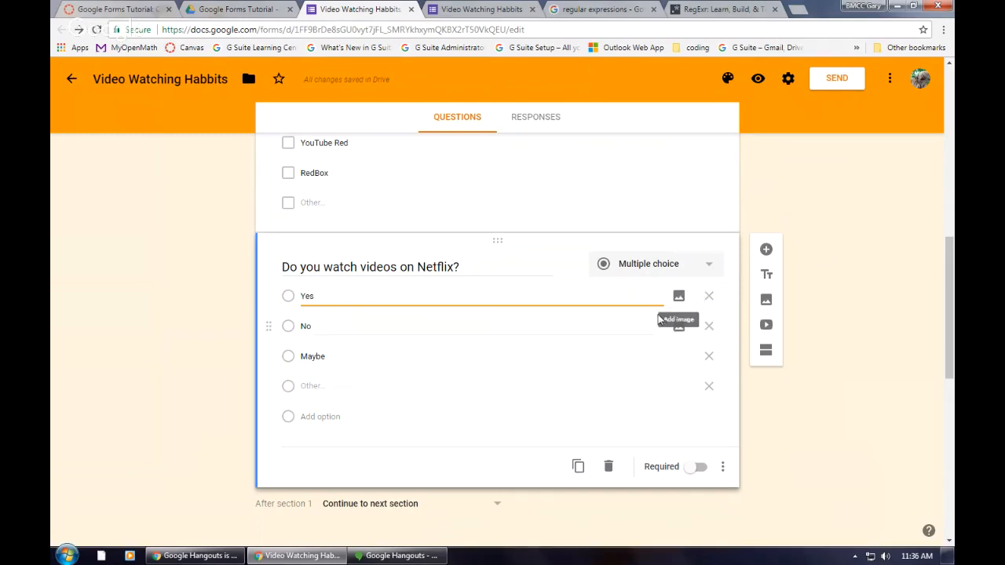
left_click(722, 467)
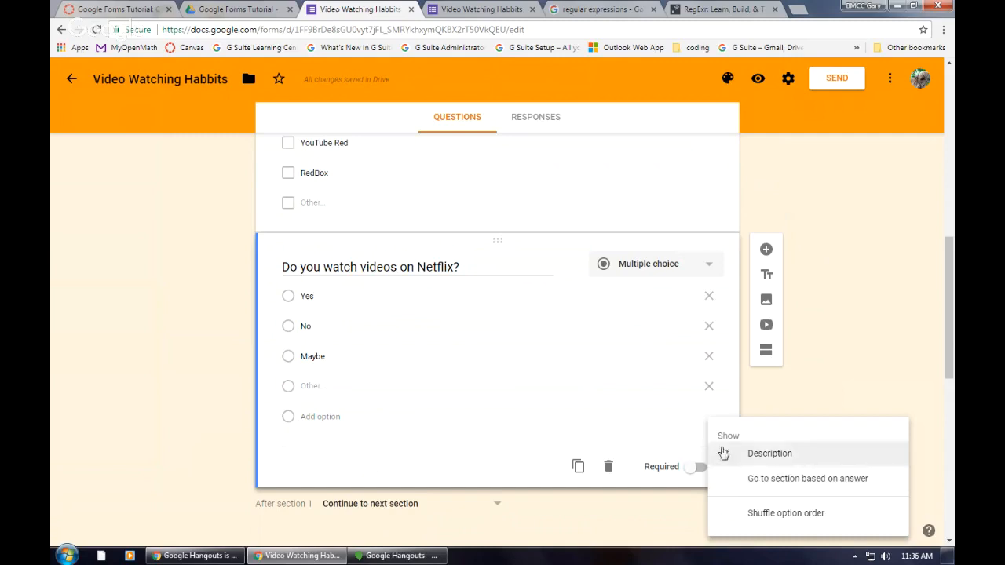
left_click(839, 485)
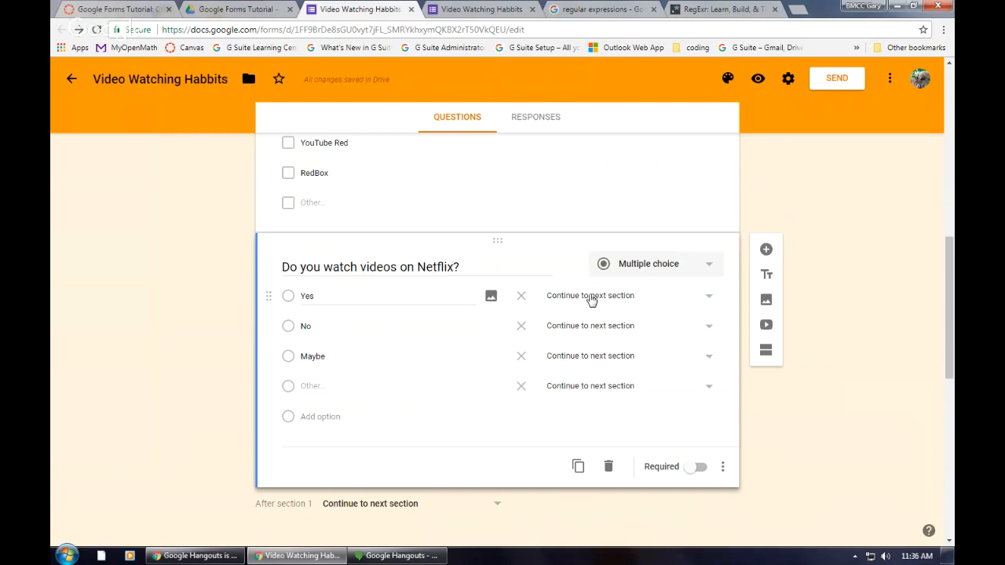
Step: Send respondents who answer "No" to the Netflix question to section 3 (No YouTube????)
scroll(500, 361, "down", 2)
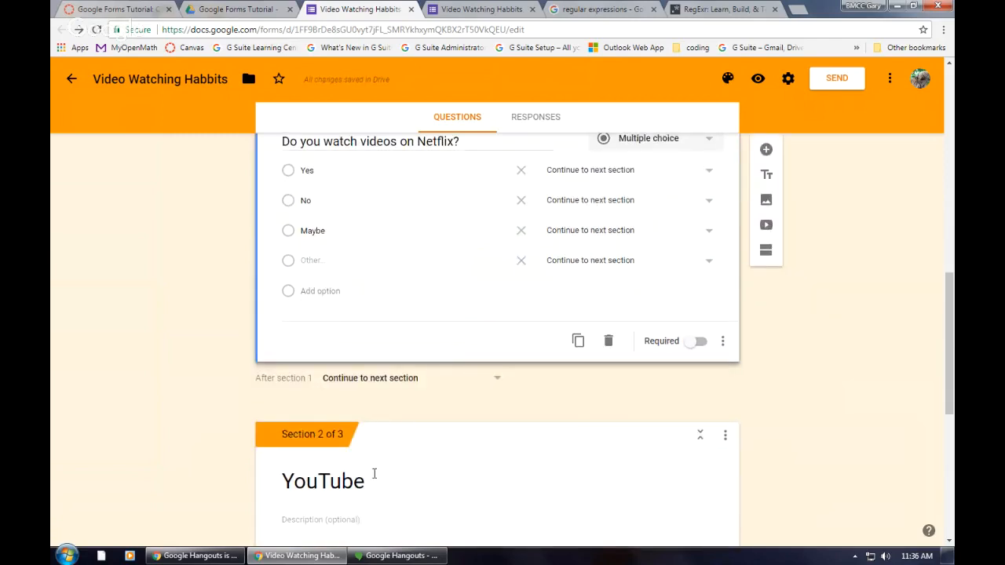
scroll(469, 439, "up", 2)
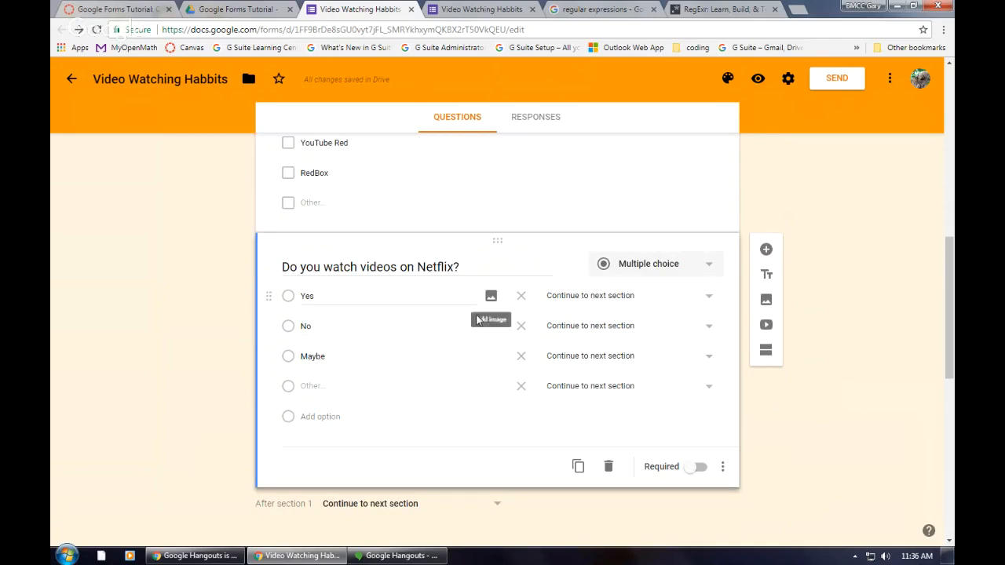
left_click(609, 333)
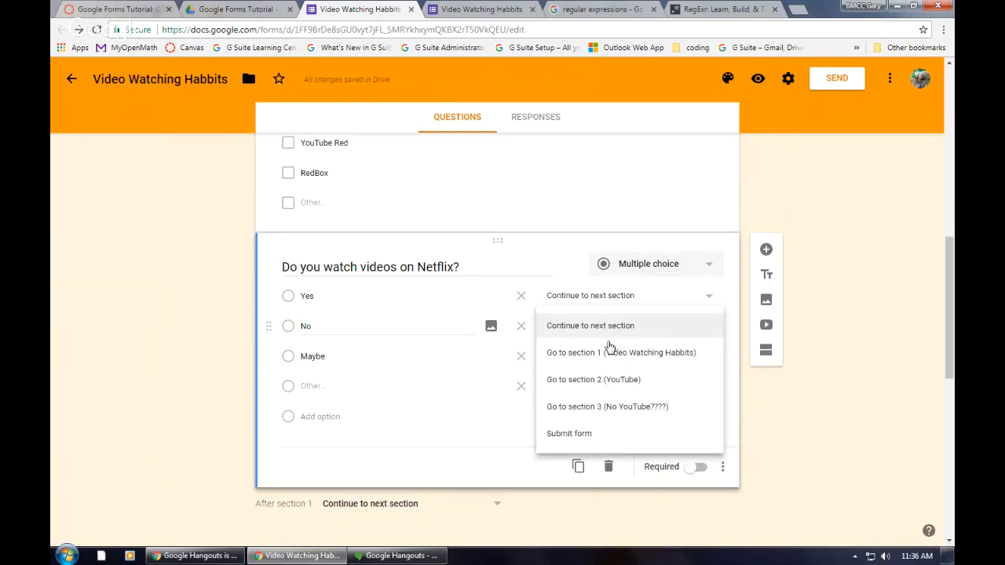
left_click(609, 407)
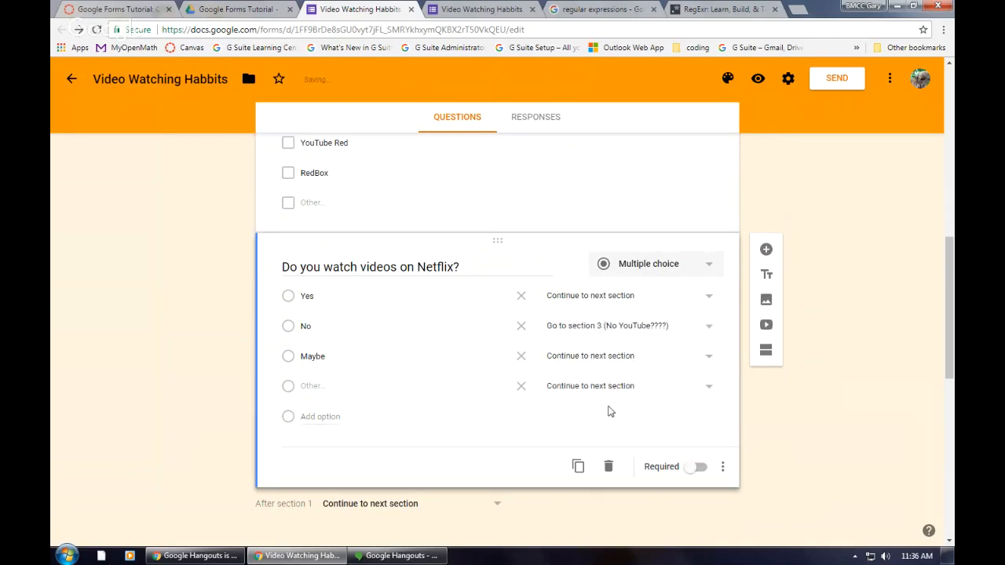
Step: Remove the "Maybe" option from the Netflix question
left_click(618, 359)
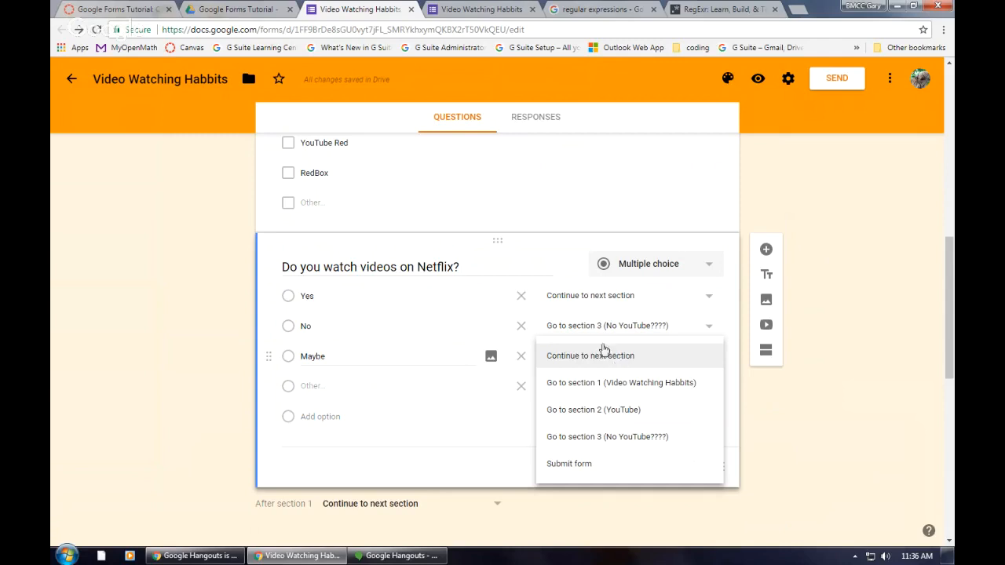
left_click(521, 359)
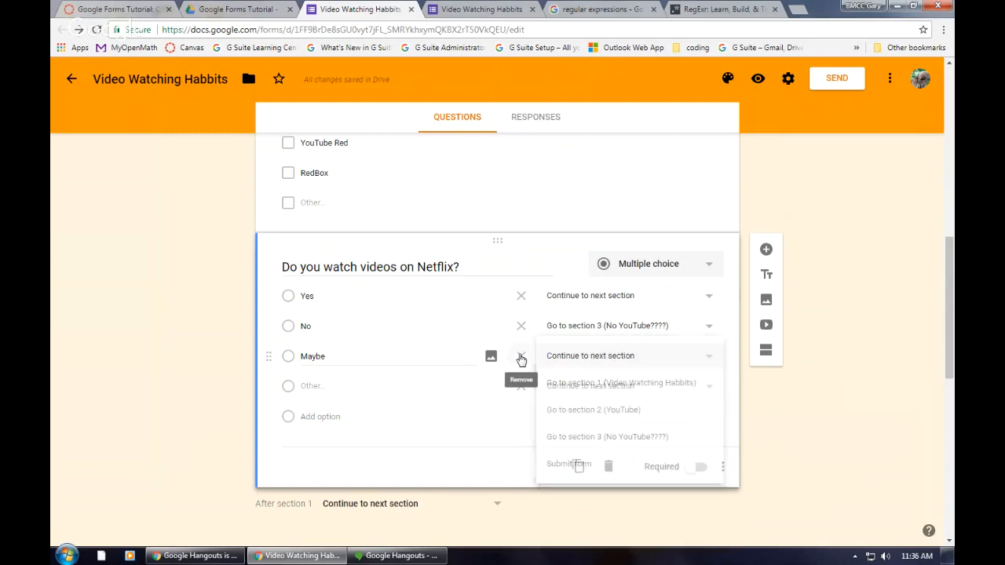
left_click(520, 359)
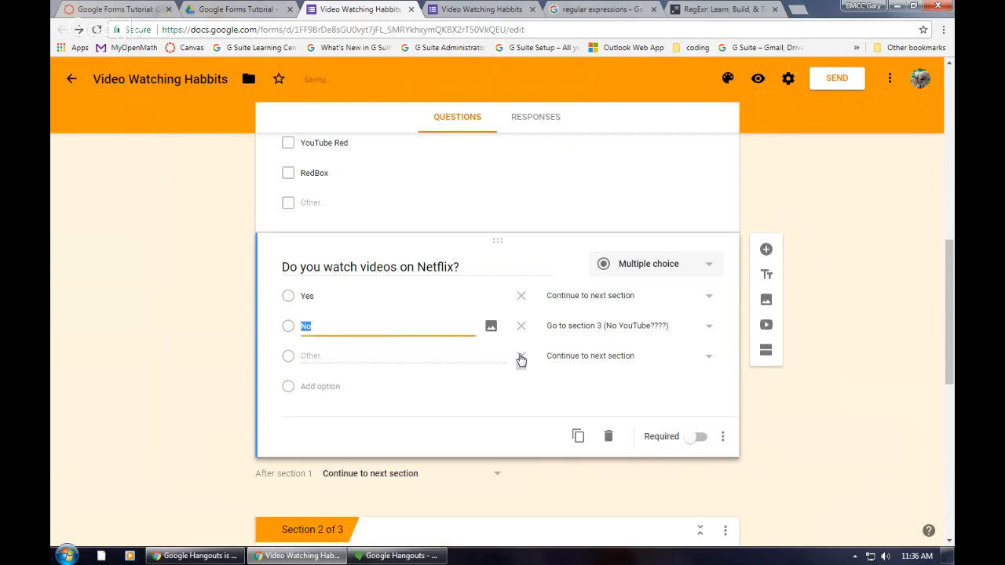
left_click(707, 360)
left_click(707, 360)
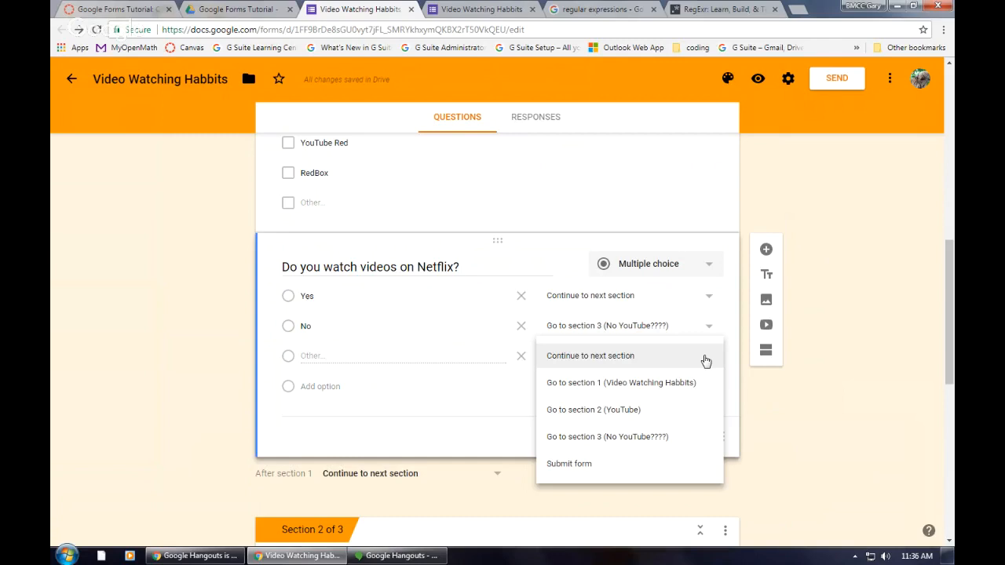
left_click(805, 440)
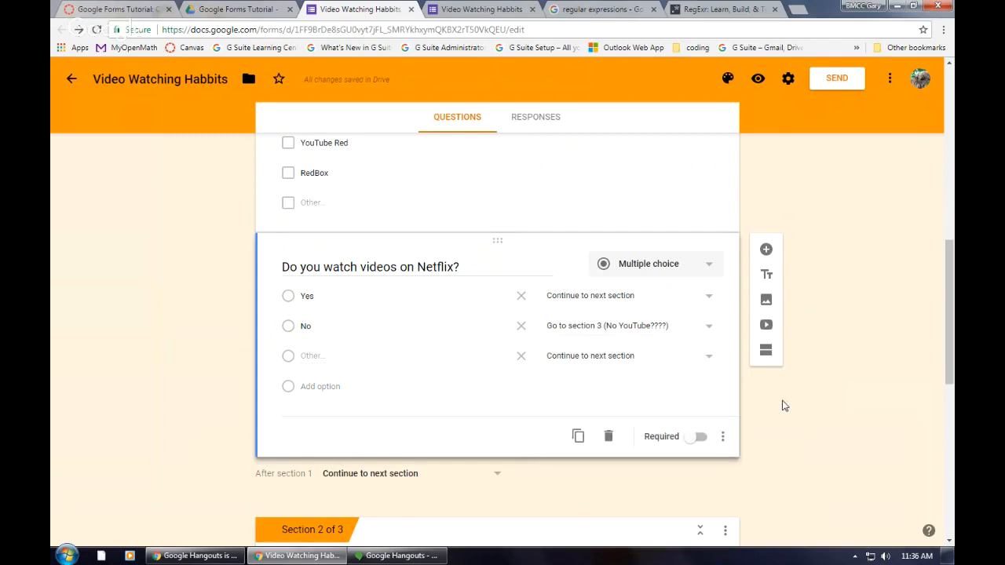
Step: Add a new section and reorder the sections so it comes last, after "No YouTube????"
scroll(782, 406, "down", 7)
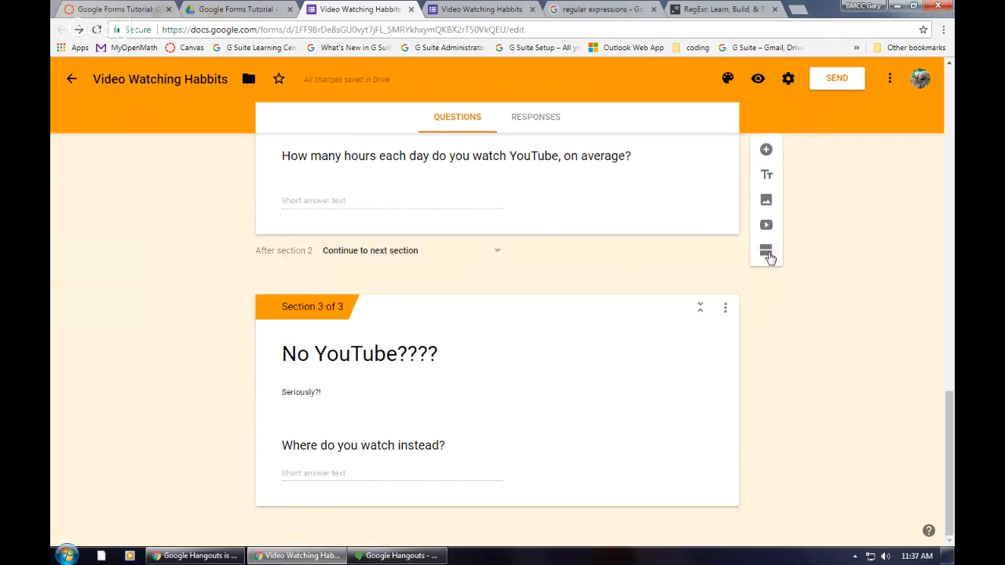
left_click(767, 253)
scroll(630, 346, "up", 6)
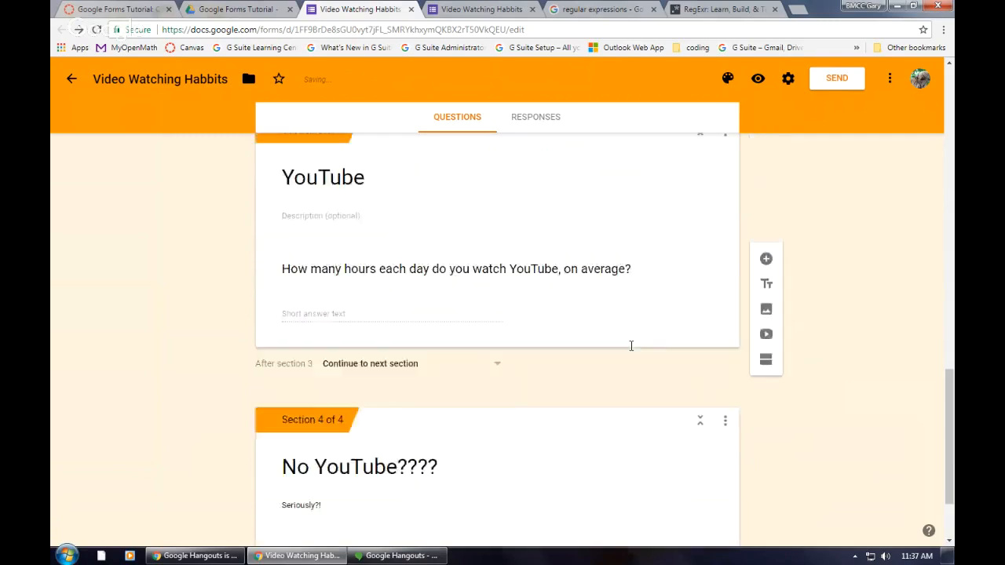
scroll(630, 351, "up", 1)
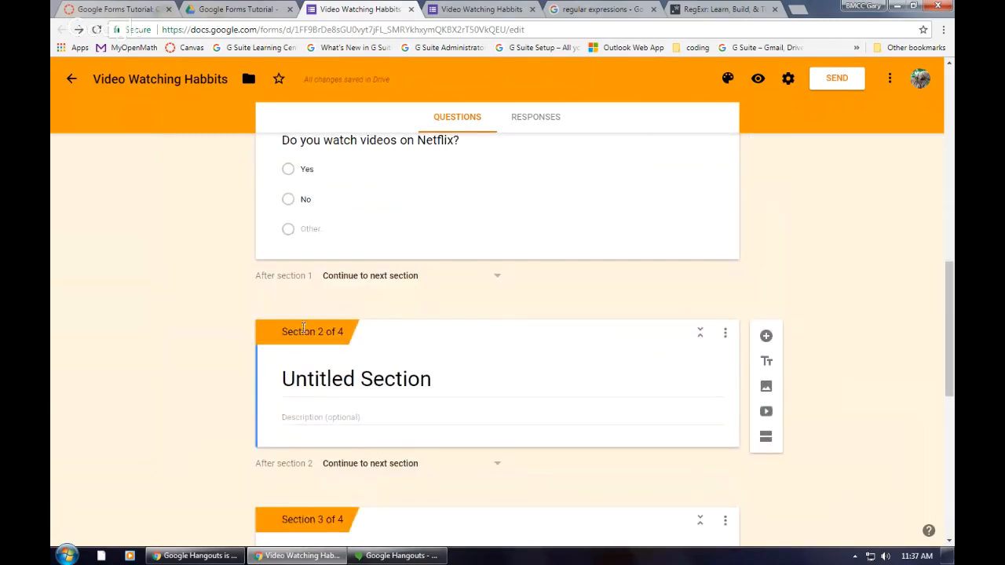
left_click(727, 335)
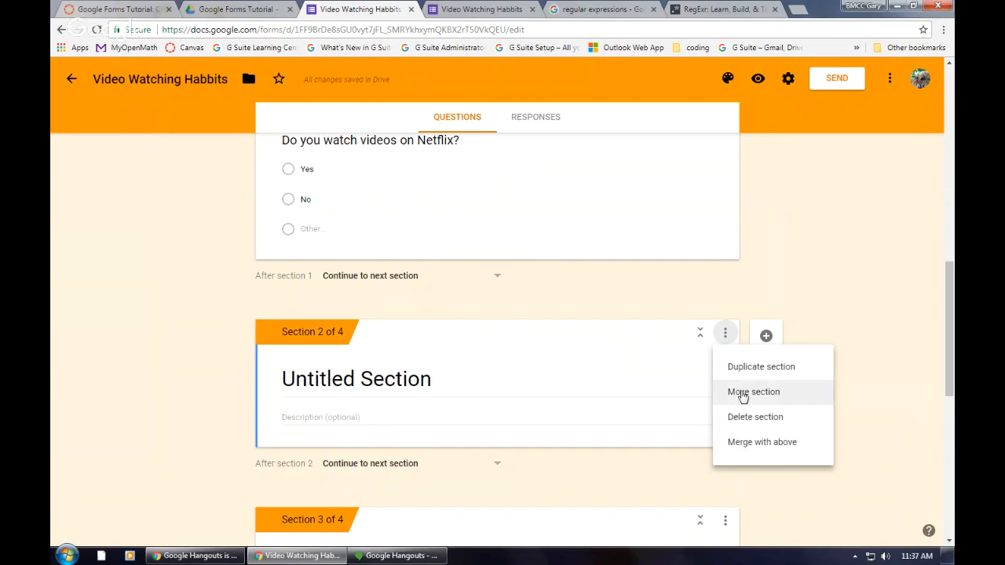
left_click(742, 392)
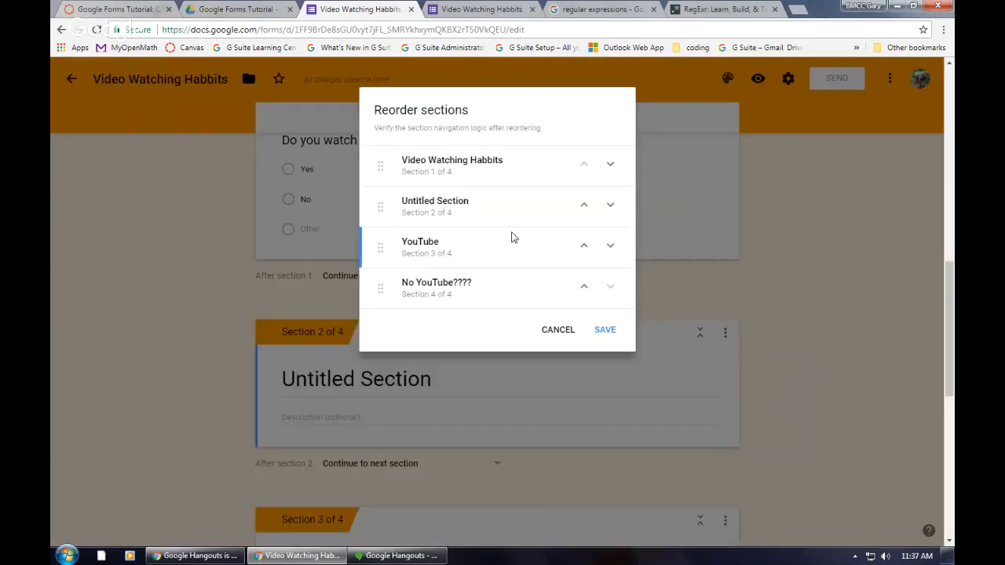
left_click(611, 207)
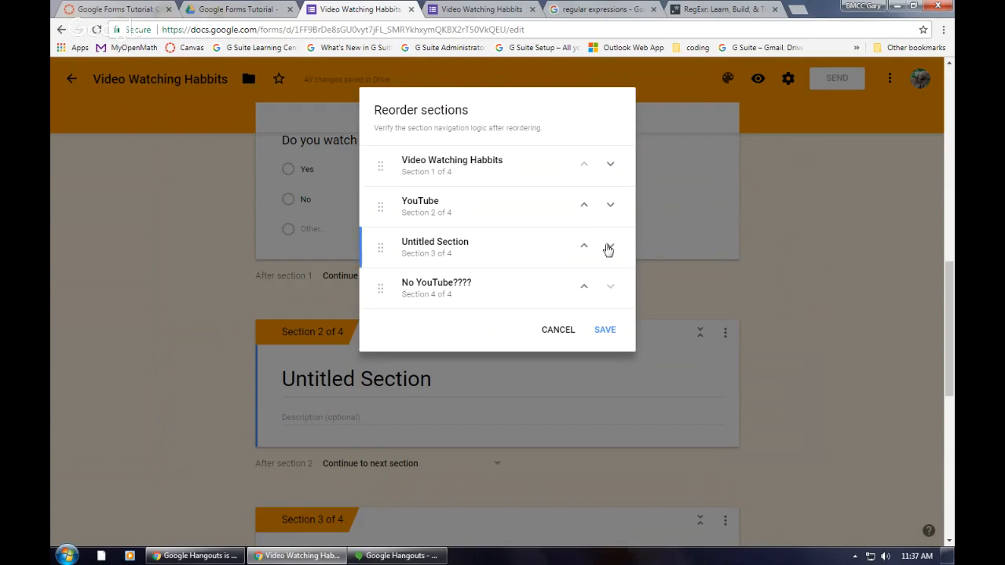
left_click(609, 245)
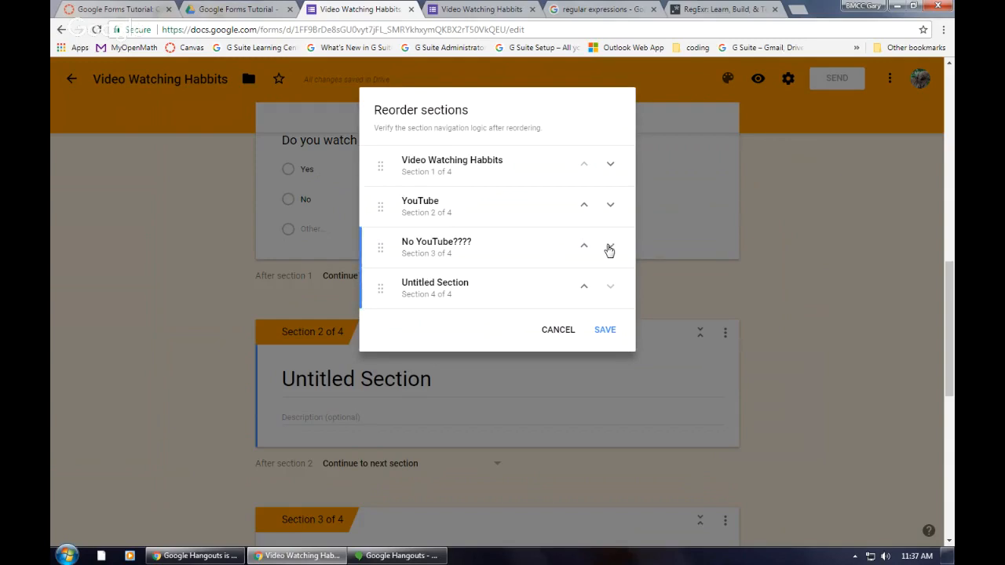
left_click(604, 330)
Step: Title the untitled fourth section "What do you mean?"
scroll(585, 330, "down", 8)
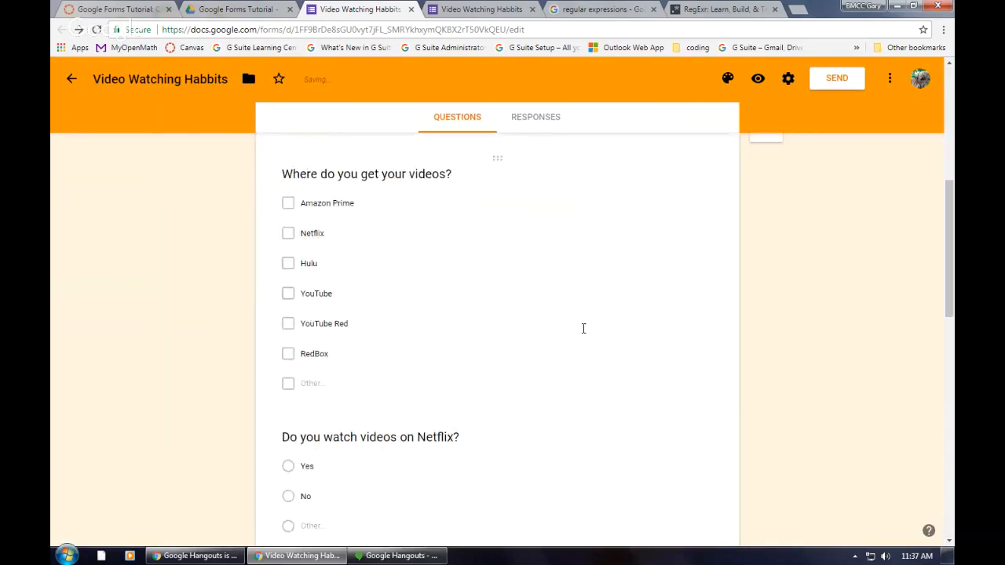
scroll(581, 333, "down", 8)
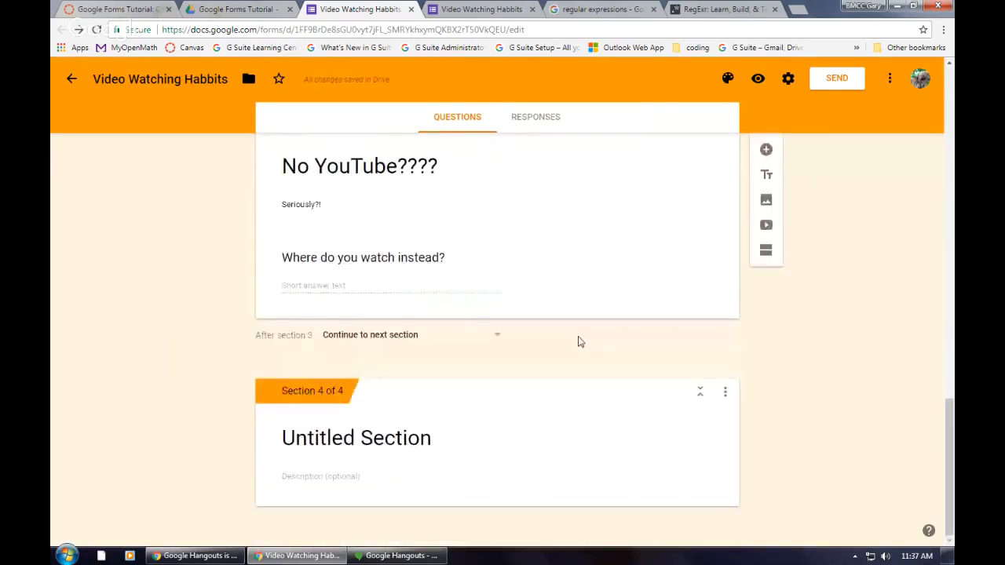
left_click(536, 438)
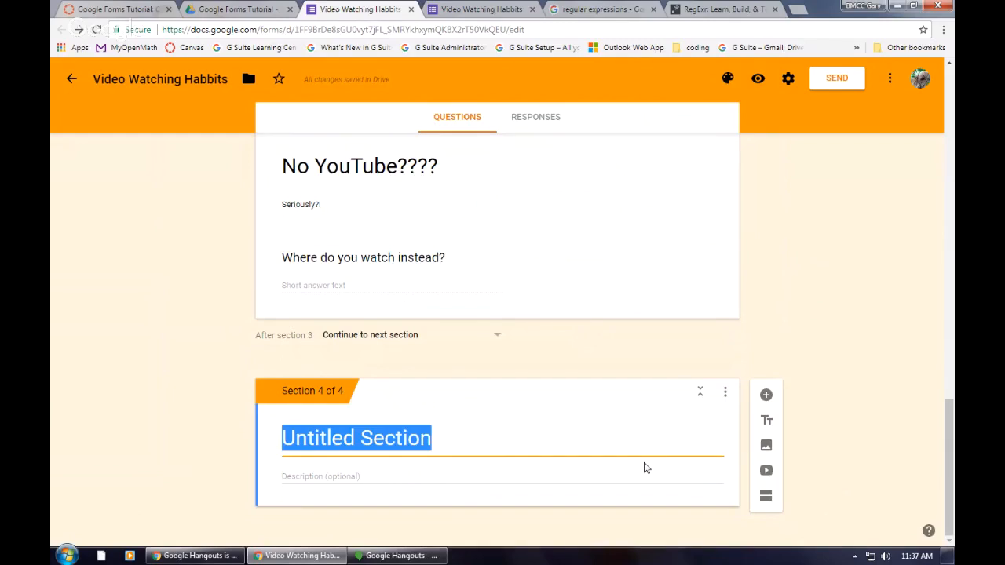
type("What")
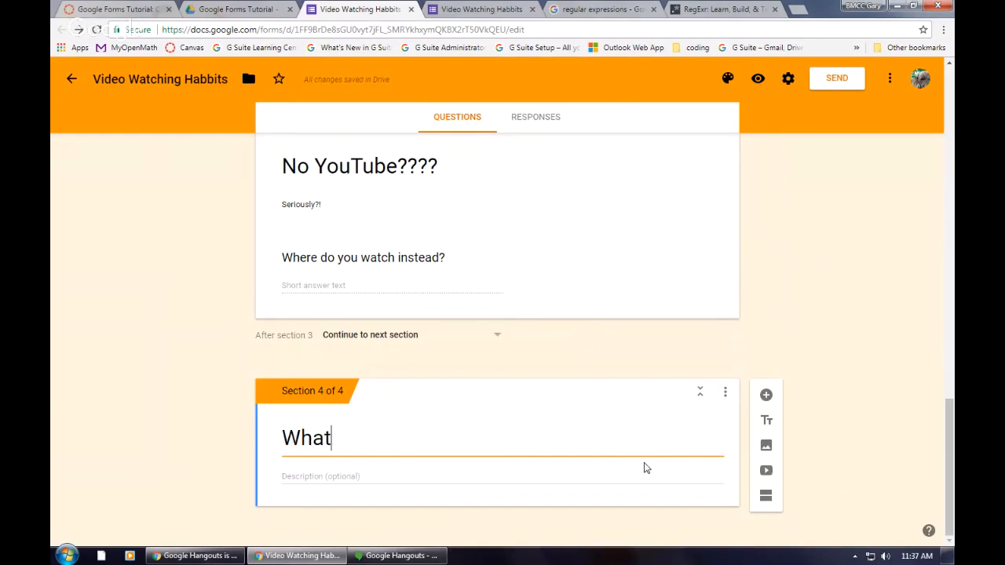
type(" do you")
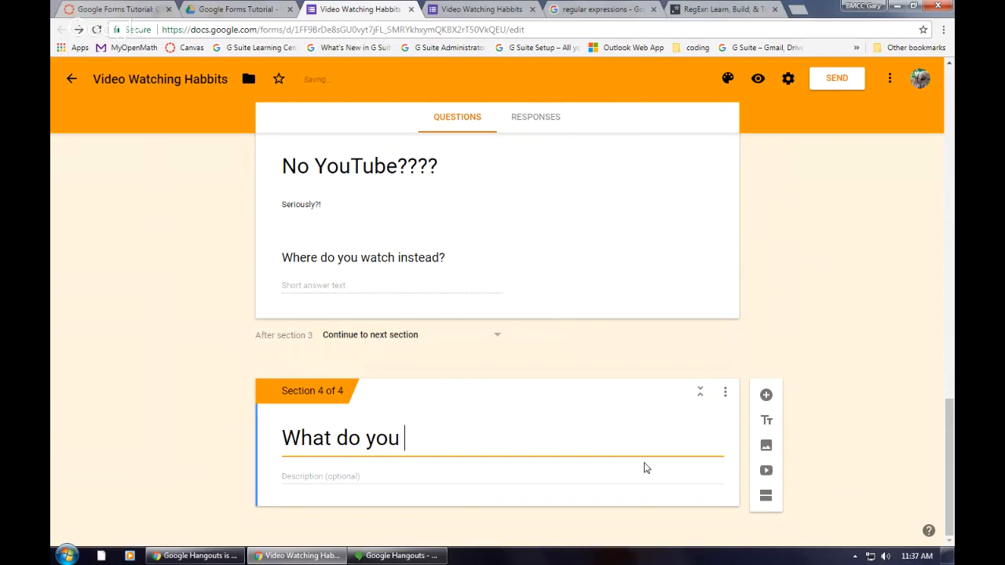
type(" mean?")
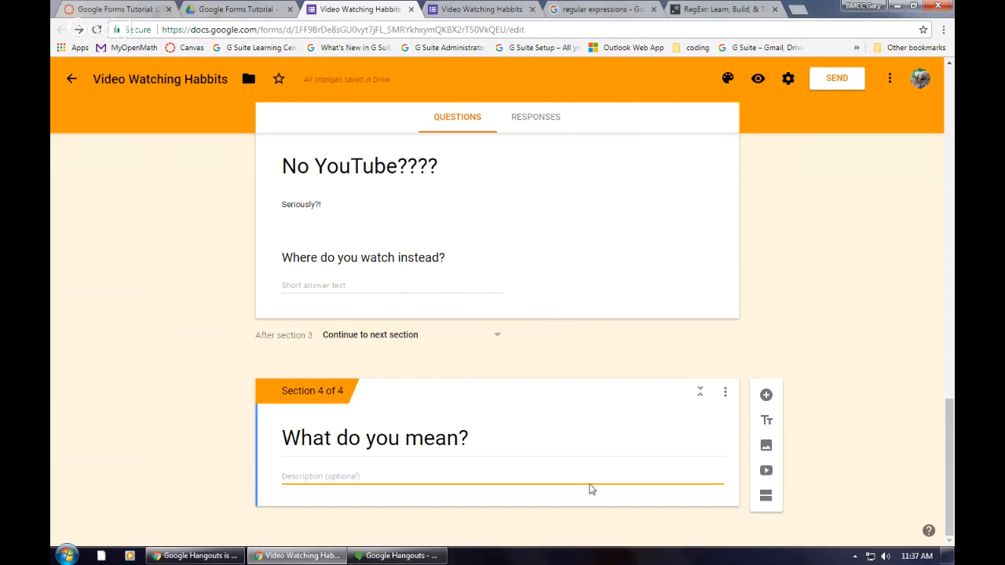
Step: Add a paragraph question titled "Can you elaborate on your answer to the last question? Please." to the "What do you mean?" section
left_click(767, 395)
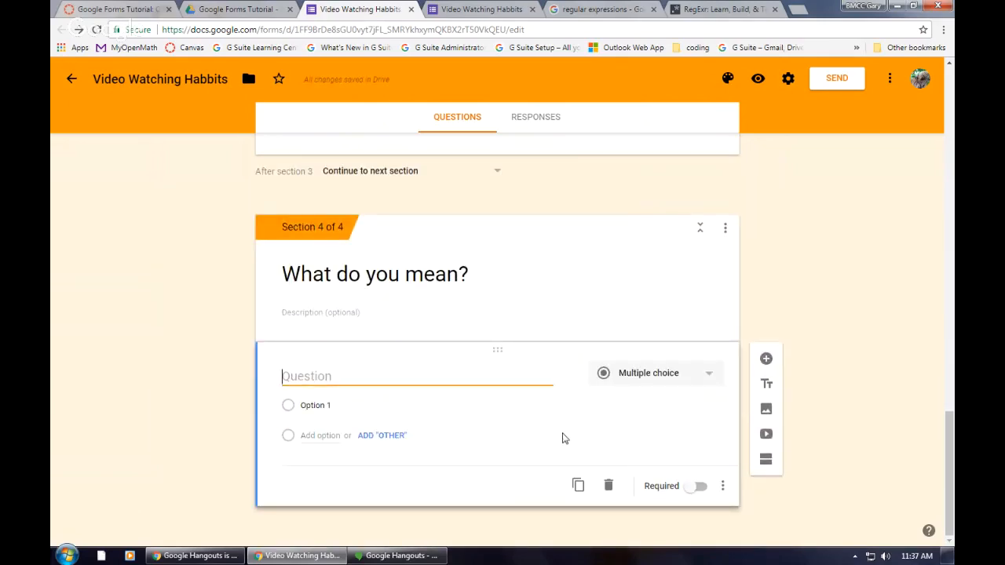
type("Can you el")
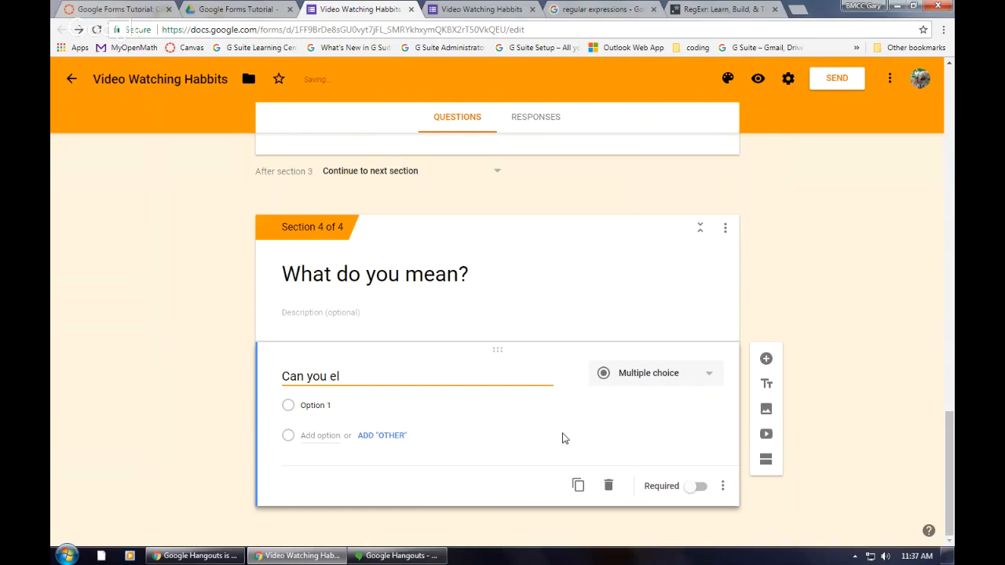
type("aborta")
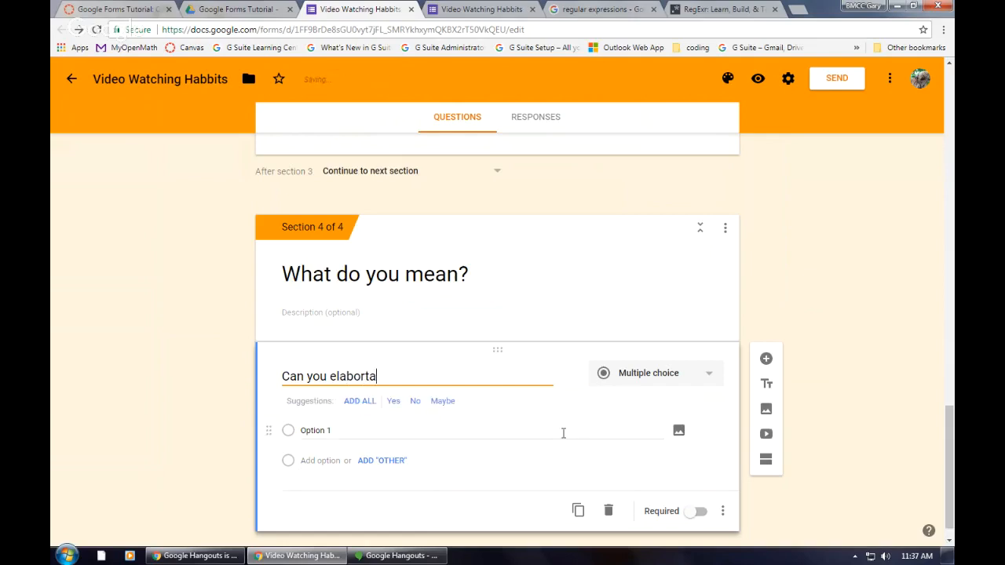
type("rare")
key("BackSpace")
key("BackSpace")
type("te on your")
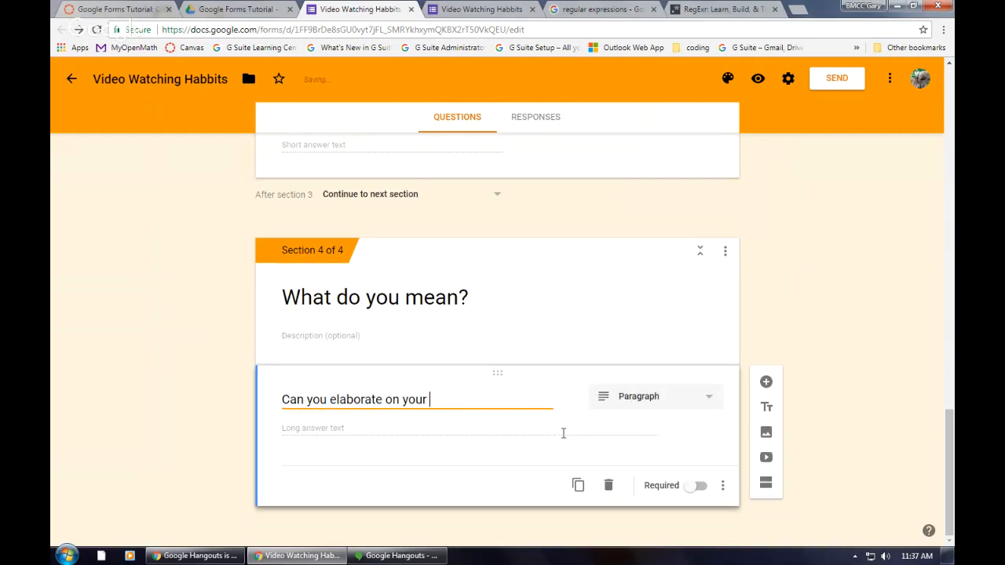
type(" answwr to the las")
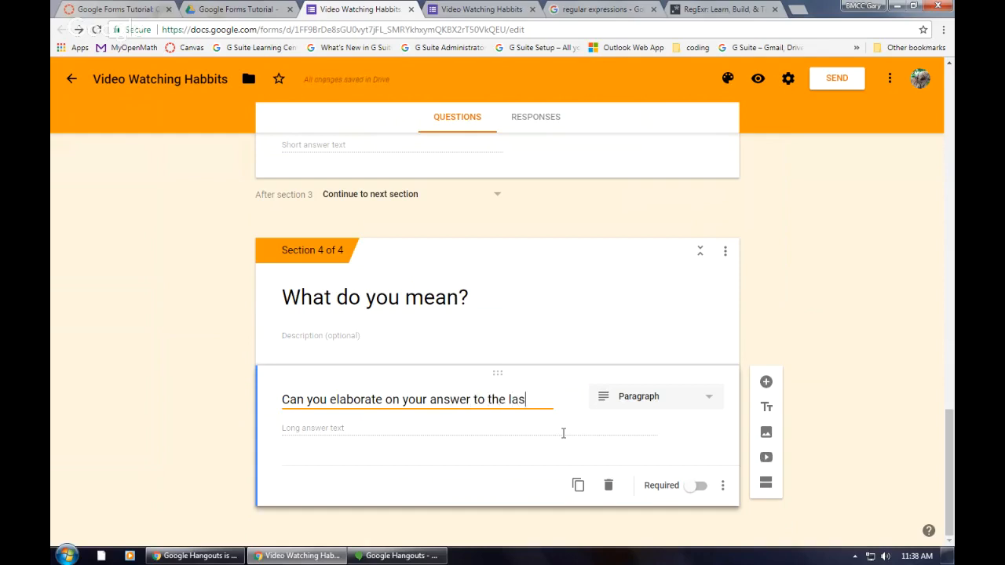
type("t question?")
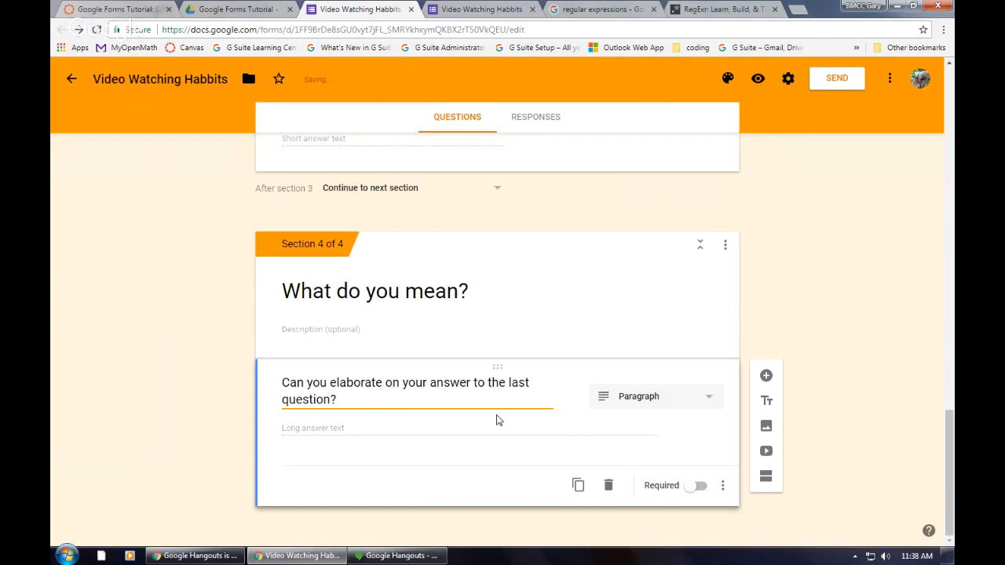
type(" Please.")
left_click(667, 405)
left_click(640, 233)
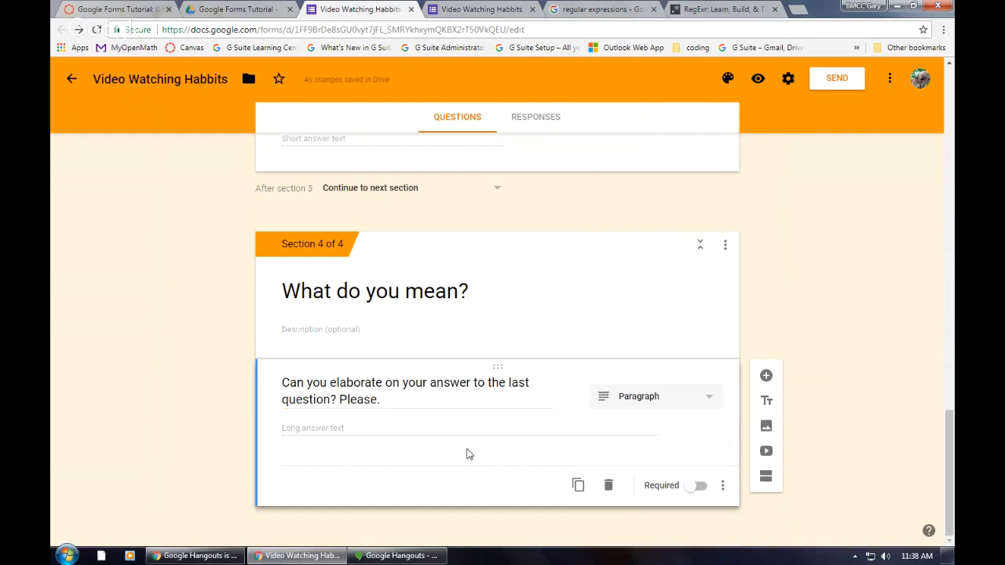
Step: Review the questions in all four sections and the navigation setting after each section
scroll(427, 406, "up", 8)
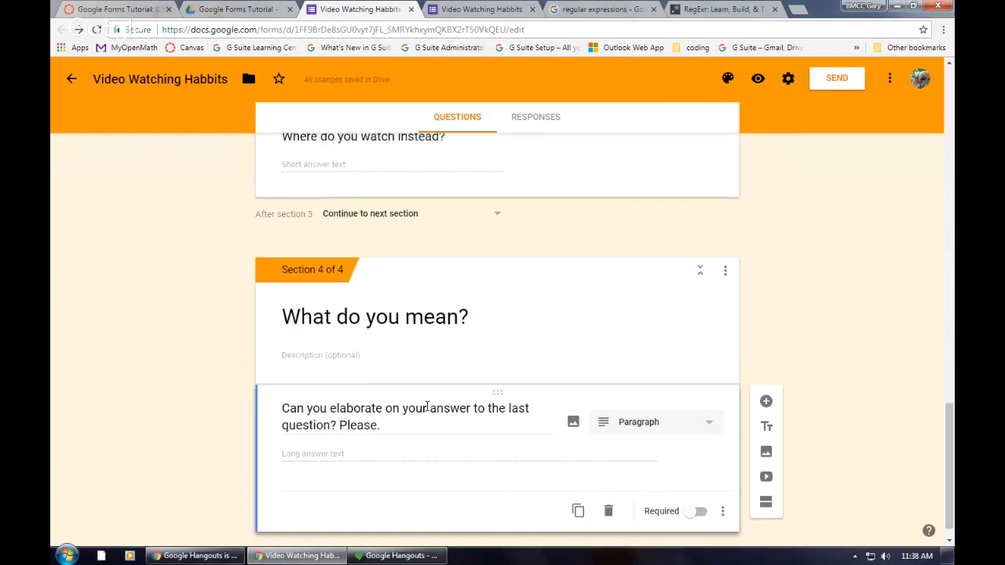
scroll(427, 411, "up", 2)
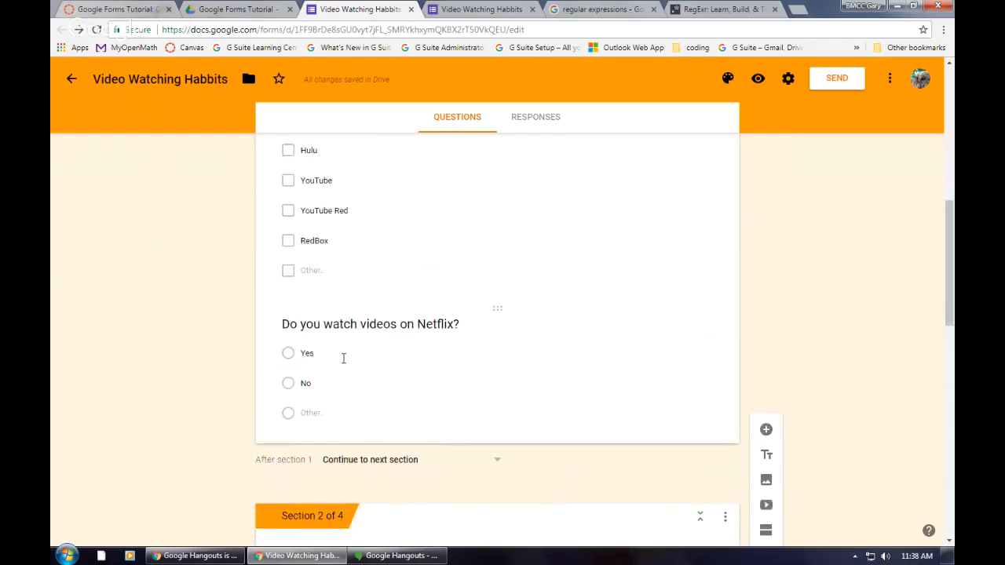
scroll(343, 358, "down", 3)
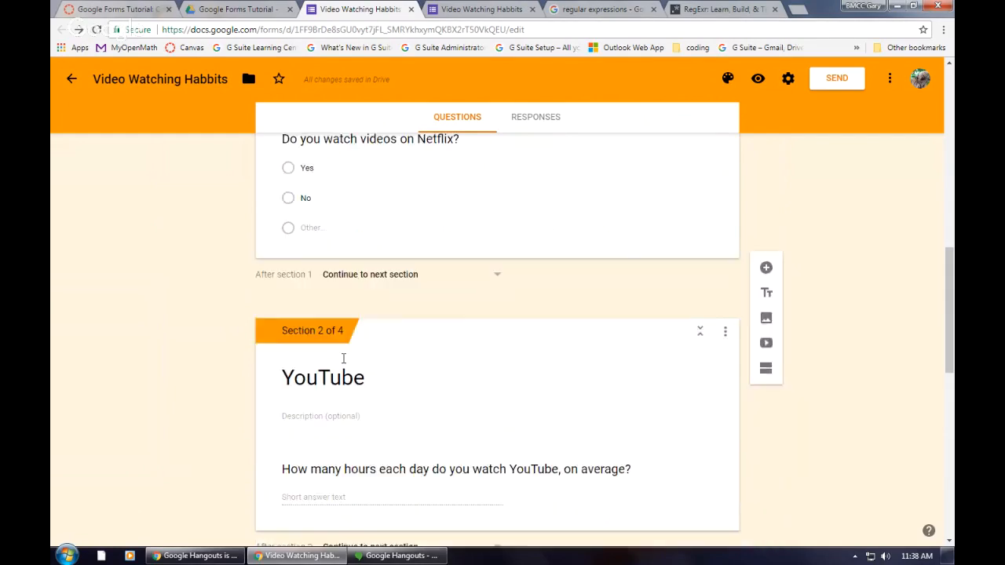
scroll(343, 360, "up", 4)
scroll(343, 364, "up", 5)
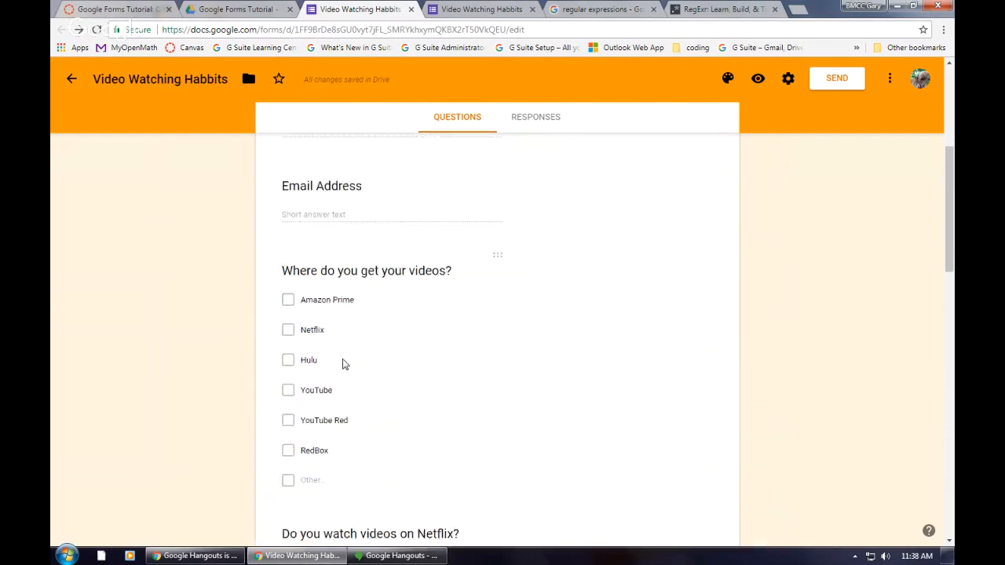
scroll(378, 358, "down", 12)
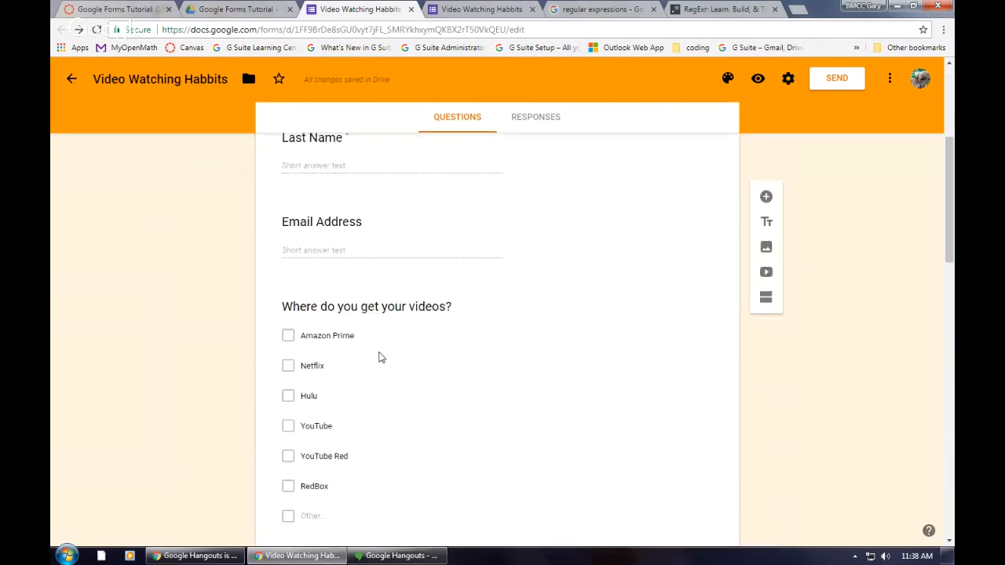
scroll(380, 359, "down", 5)
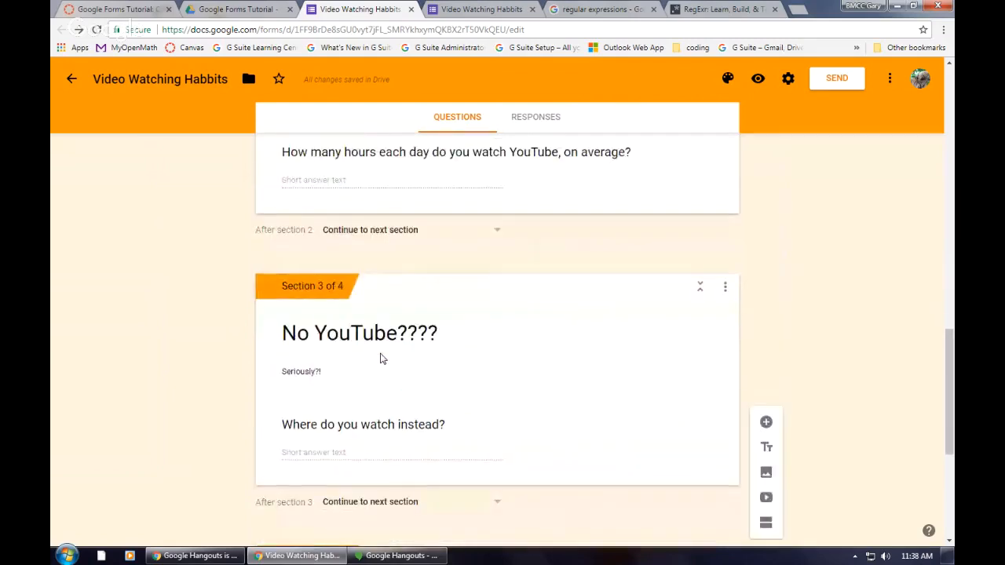
scroll(381, 359, "up", 5)
scroll(381, 357, "up", 2)
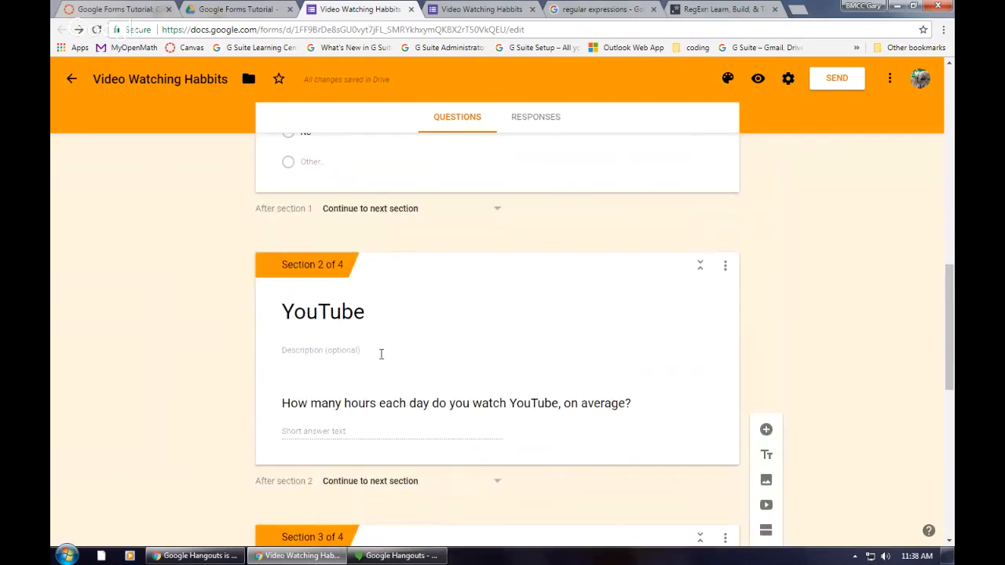
scroll(380, 354, "down", 7)
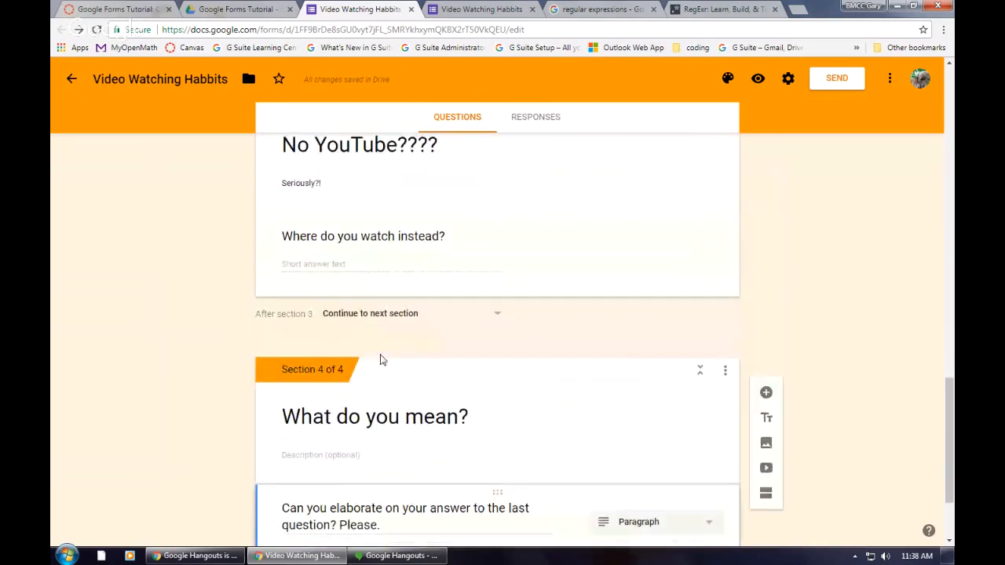
scroll(381, 359, "up", 10)
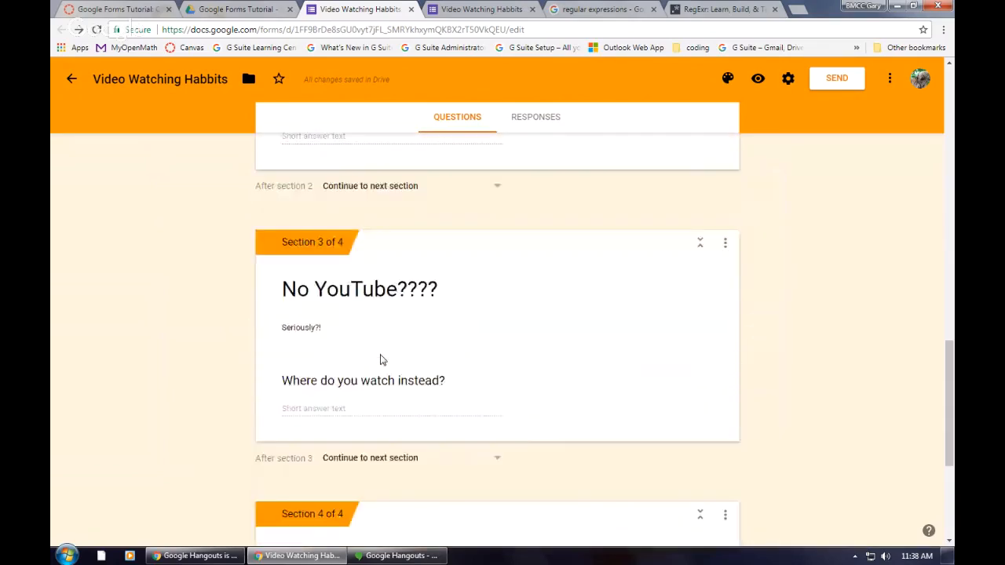
scroll(381, 354, "up", 6)
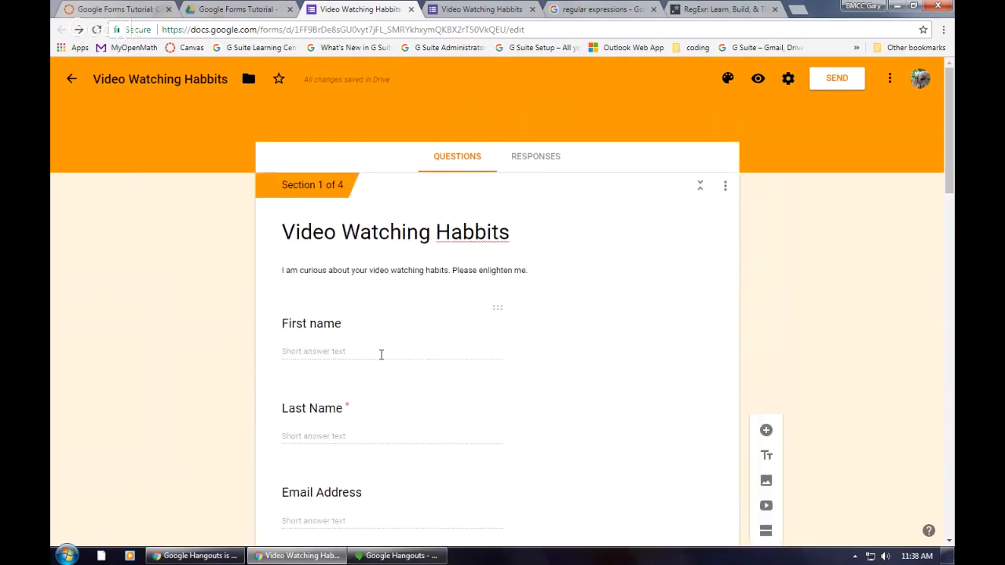
scroll(382, 353, "down", 4)
scroll(382, 352, "down", 4)
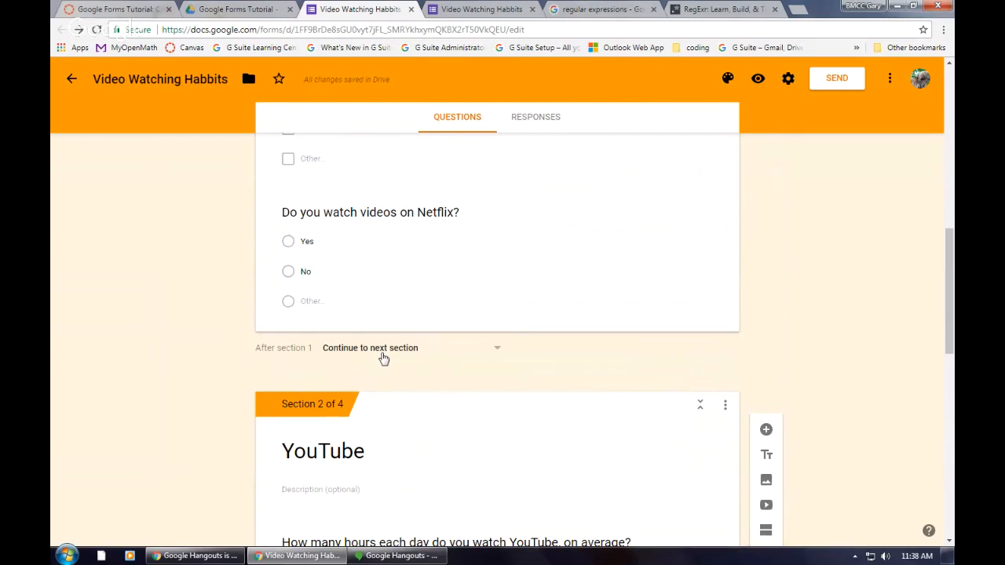
Step: Reword the Netflix question to "Do you watch videos on YouTube?" and route its Other answer to section 4 (What do you mean?)
left_click(497, 240)
left_click(441, 223)
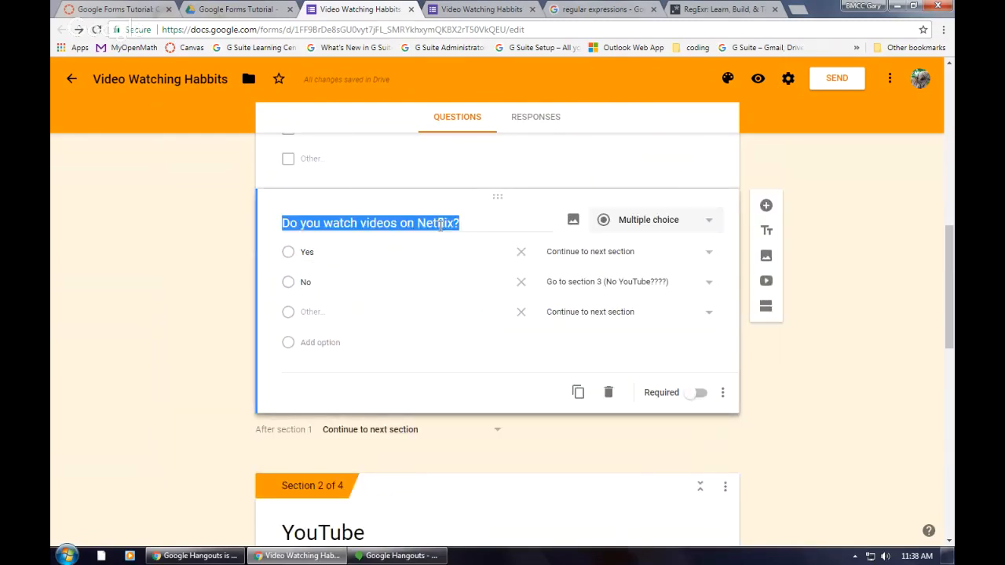
double_click(453, 223)
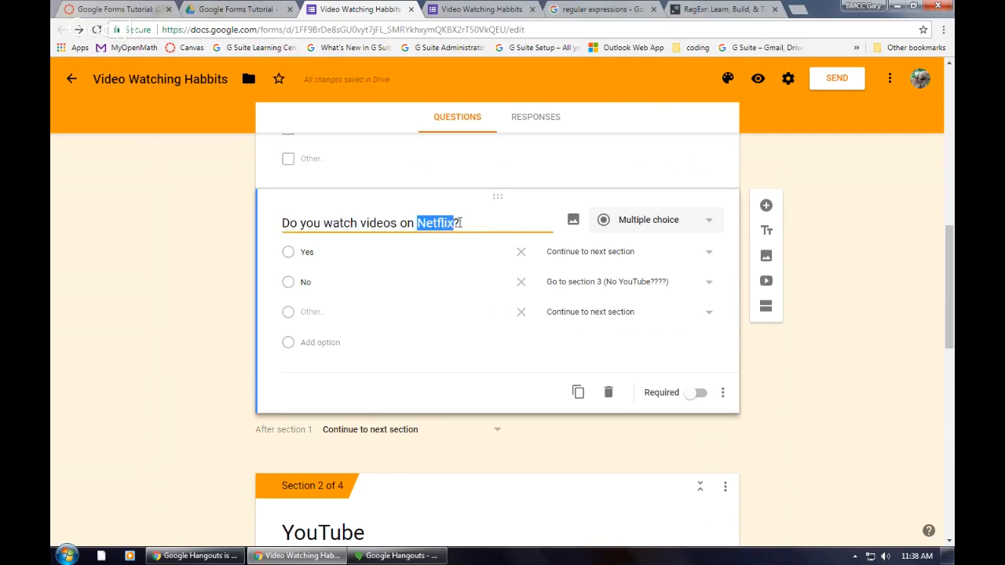
type("YouTube")
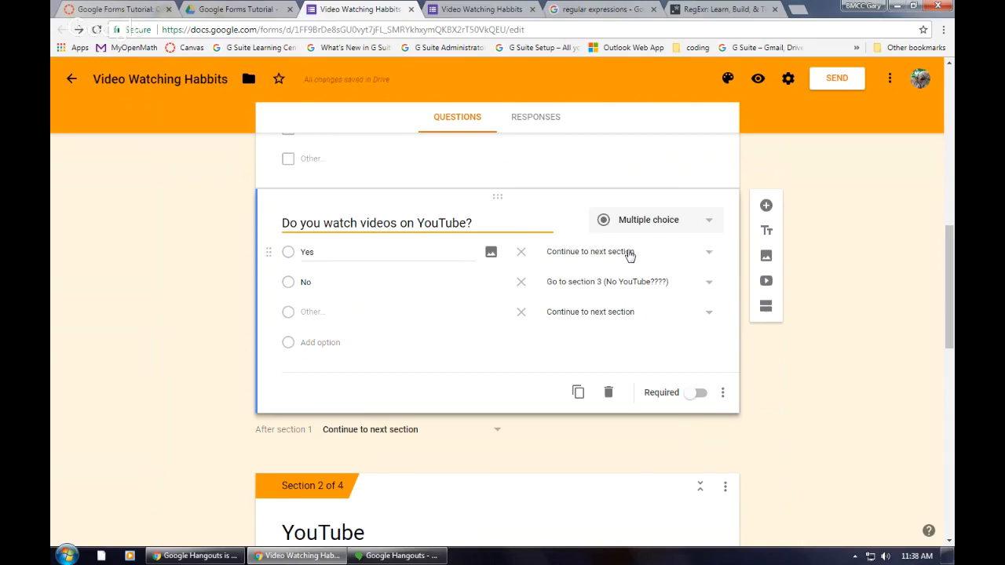
left_click(707, 315)
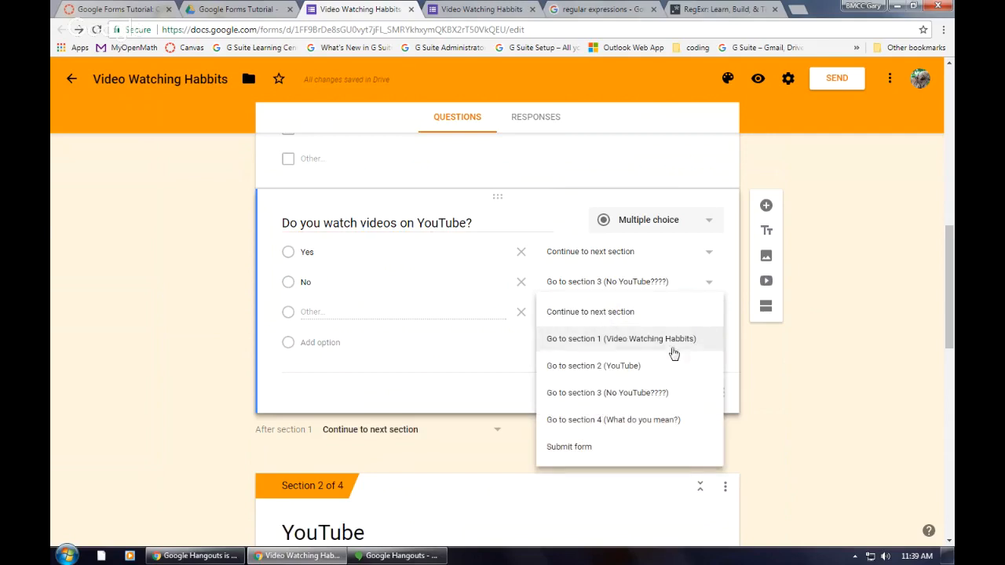
left_click(638, 422)
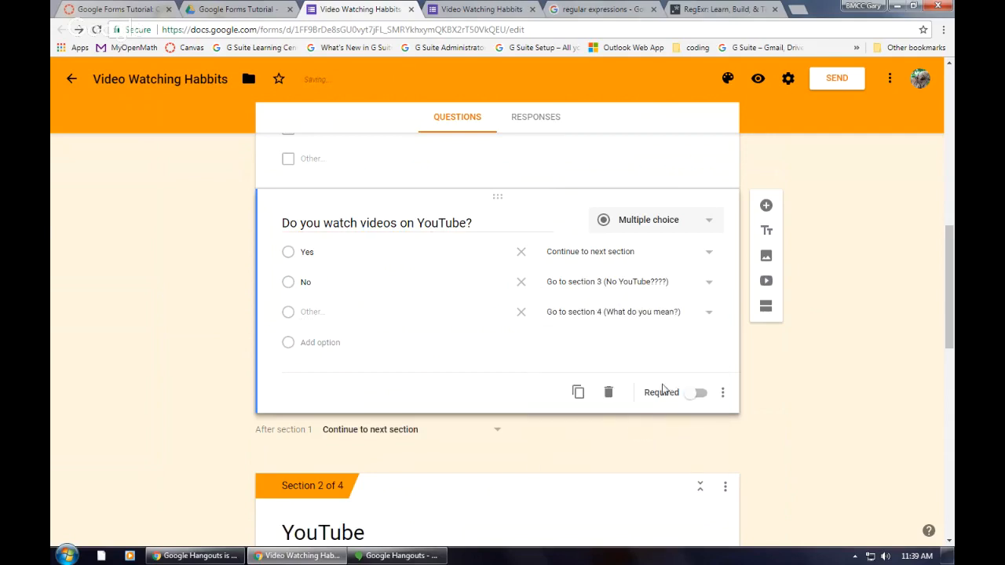
Step: Add a fifth section after "What do you mean?" and clear its title
scroll(789, 418, "down", 10)
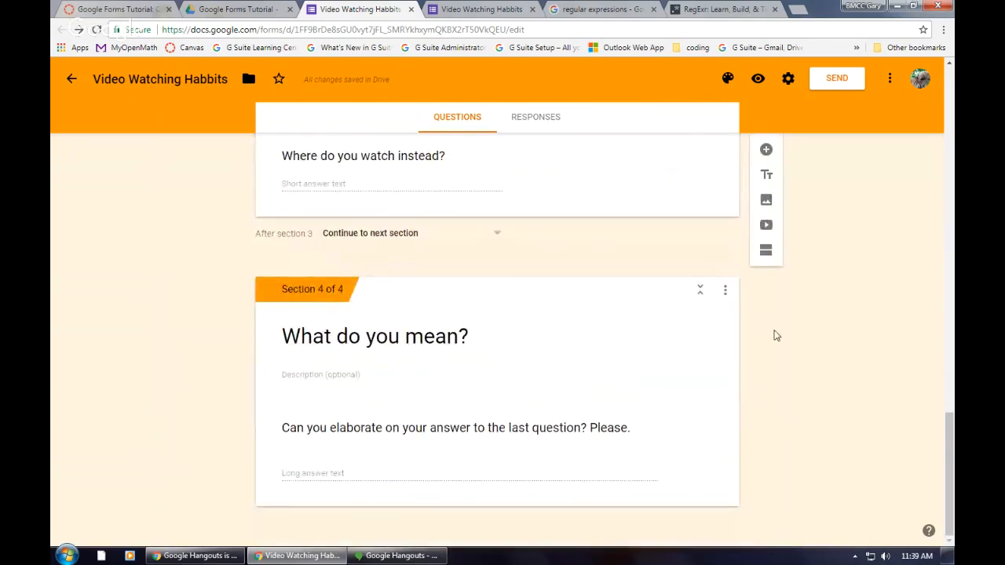
left_click(636, 473)
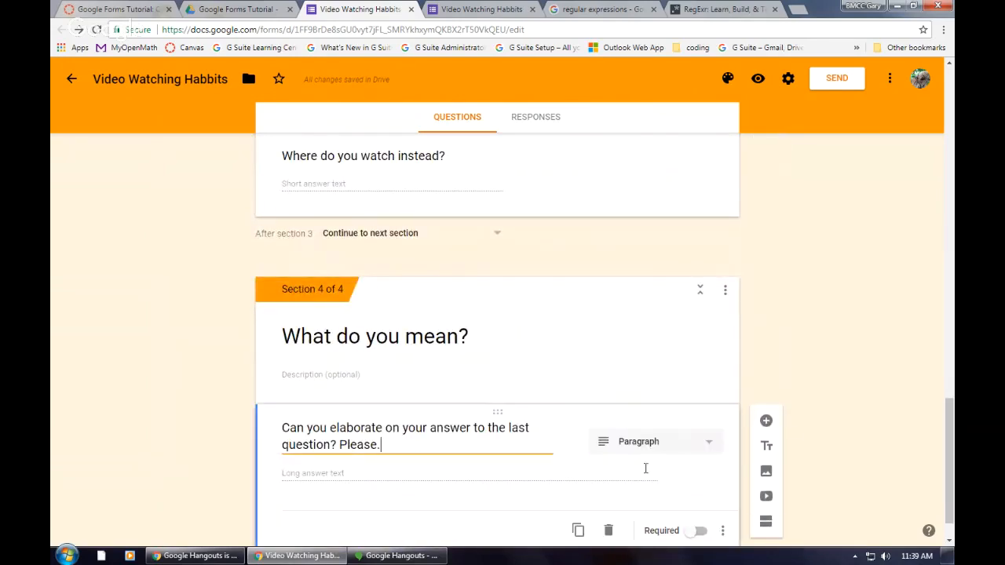
left_click(766, 477)
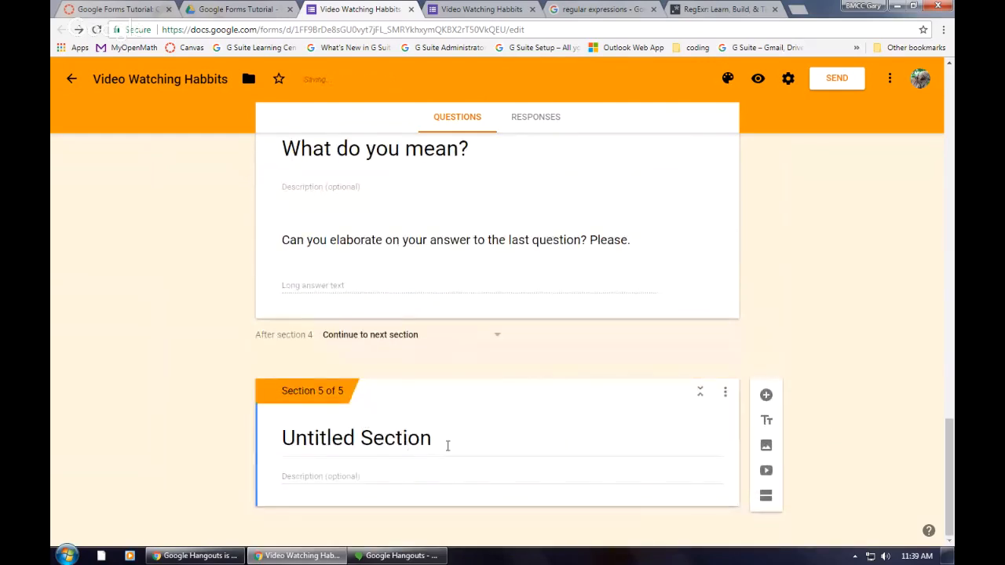
left_click(453, 441)
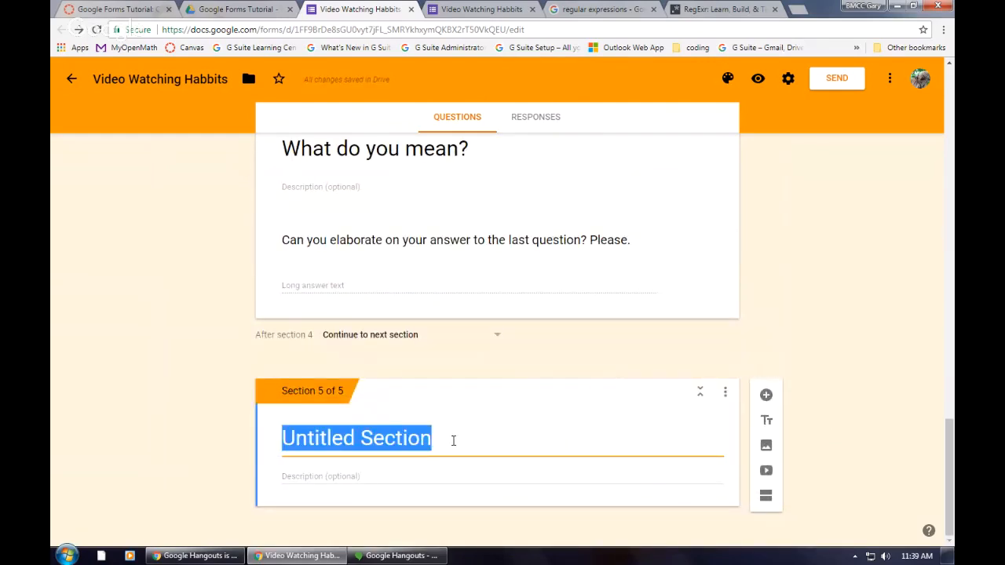
key("BackSpace")
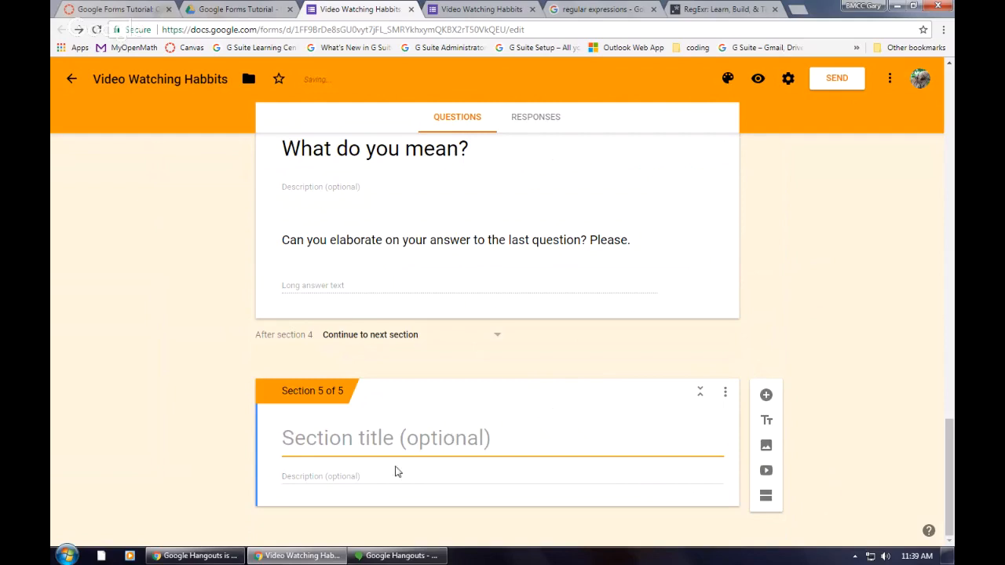
Step: Add a question titled "On average how many hours each day do you watch videos?" to section 5
left_click(764, 395)
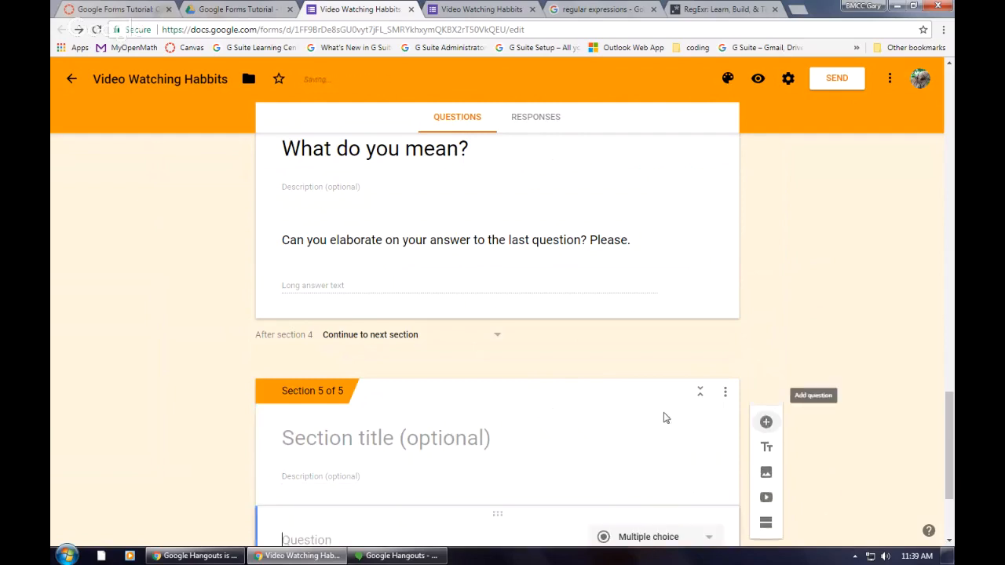
type("On a")
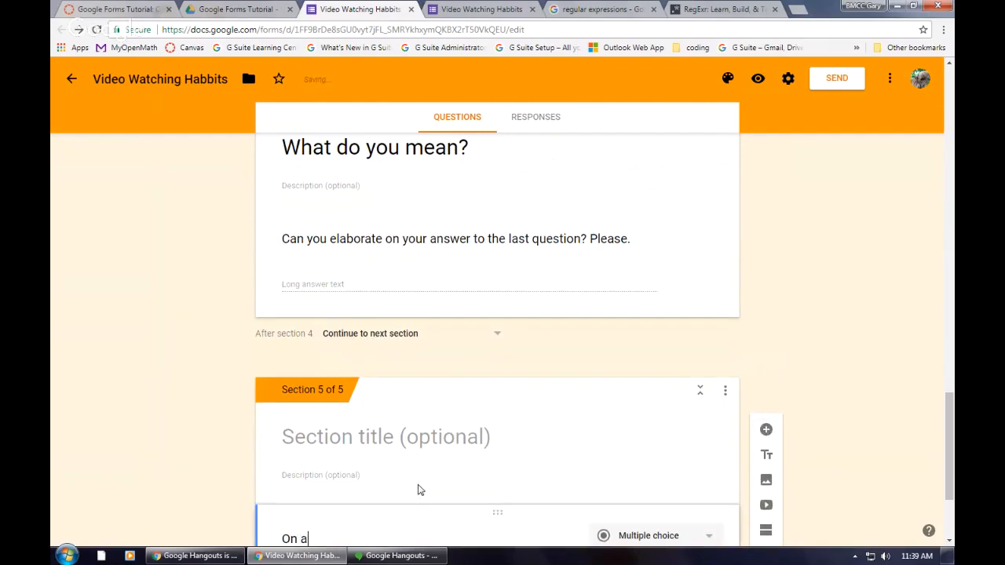
type("verage h")
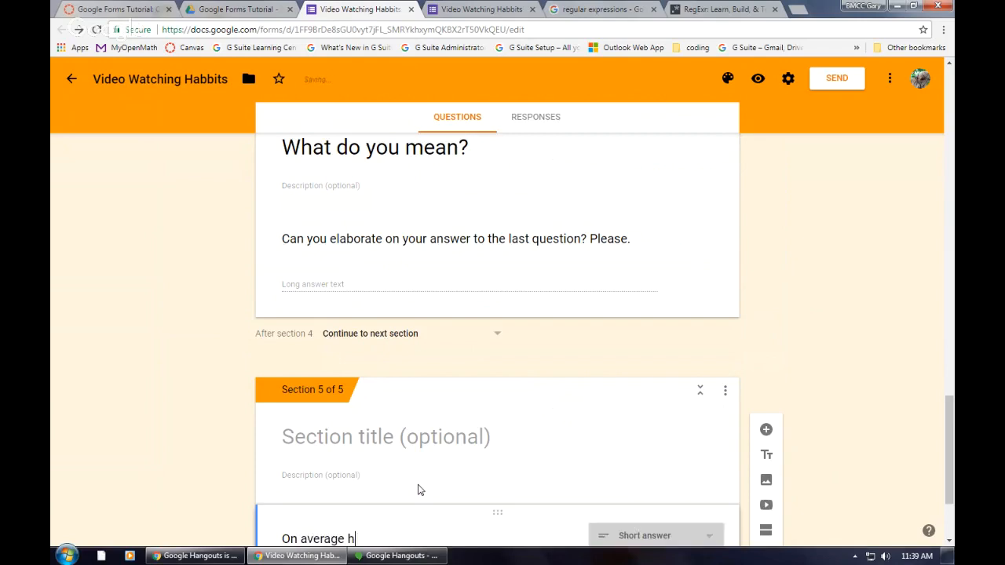
type("ow many ")
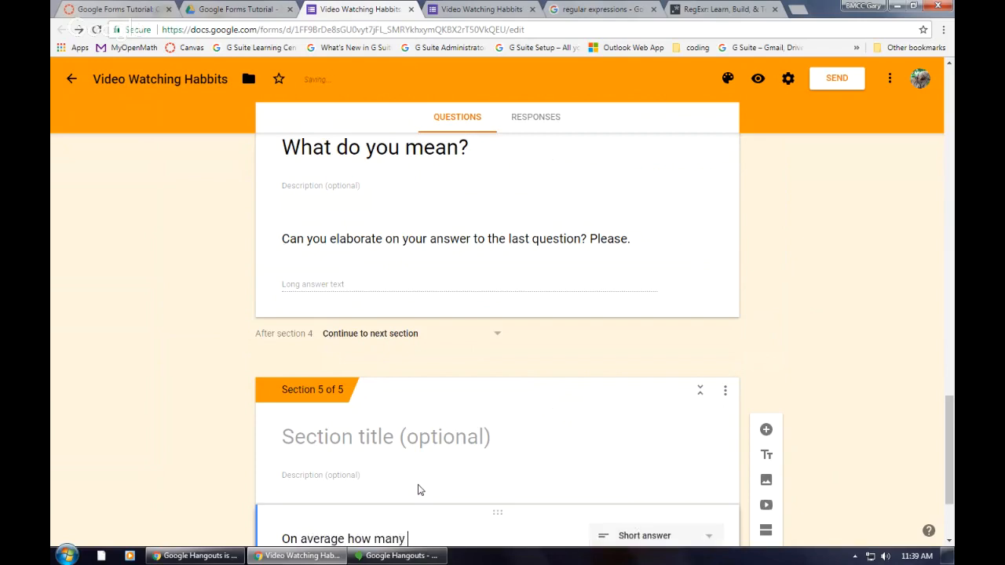
type("ou")
key("BackSpace")
key("BackSpace")
key("BackSpace")
type("Hoursa")
key("BackSpace")
key("BackSpace")
key("BackSpace")
key("BackSpace")
key("BackSpace")
key("BackSpace")
type("hours each day do you wa")
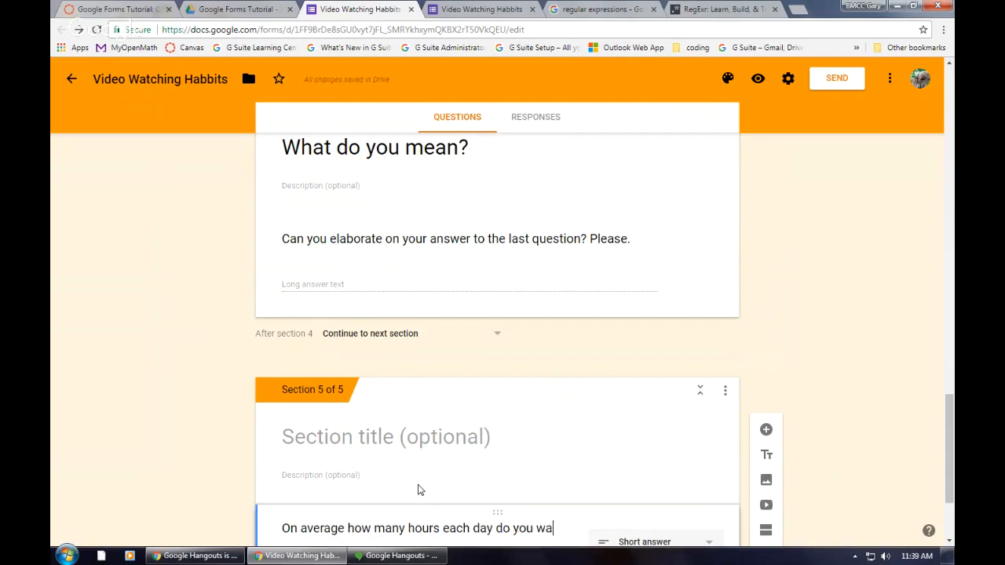
type("tch videos?")
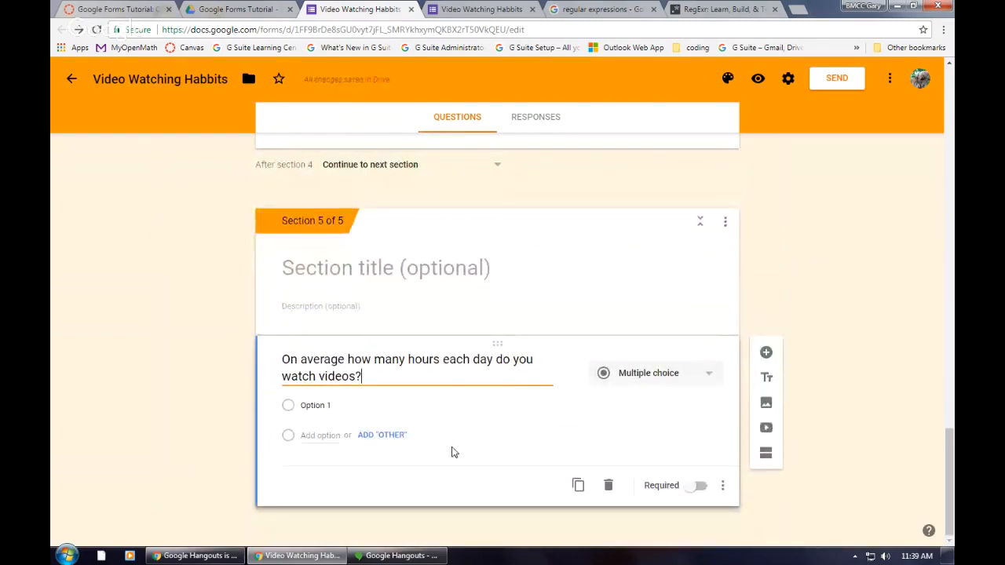
left_click(767, 378)
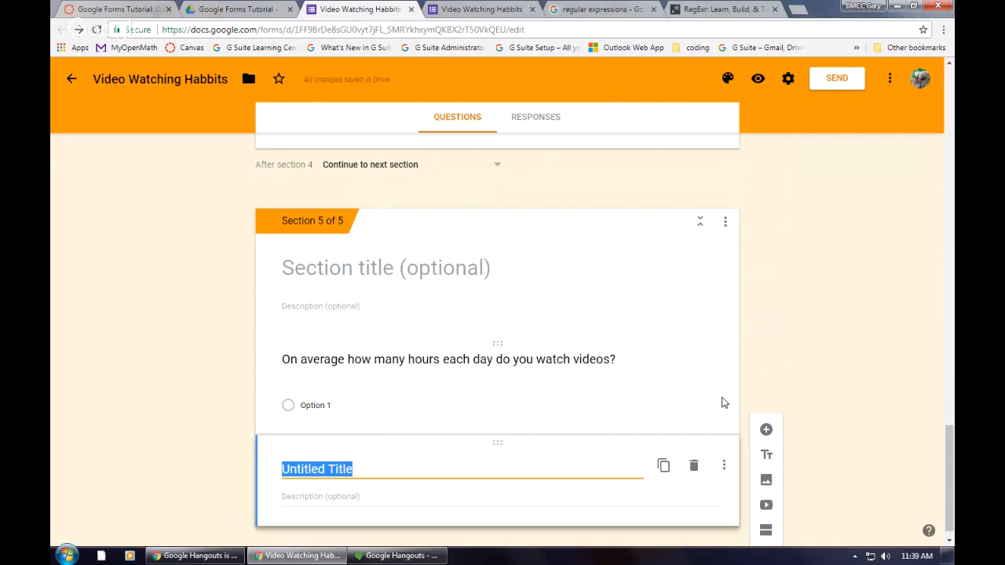
key("BackSpace")
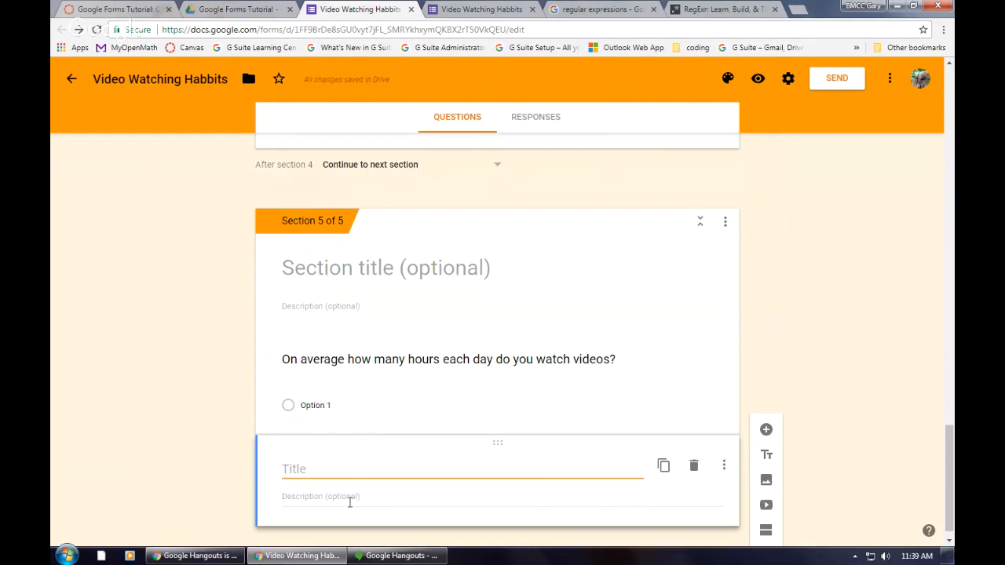
left_click(350, 503)
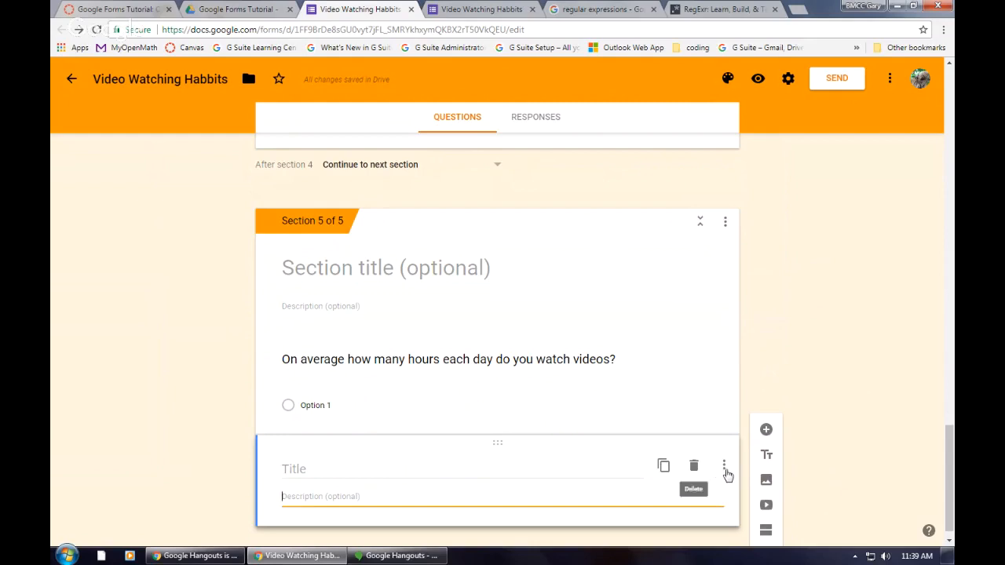
left_click(694, 467)
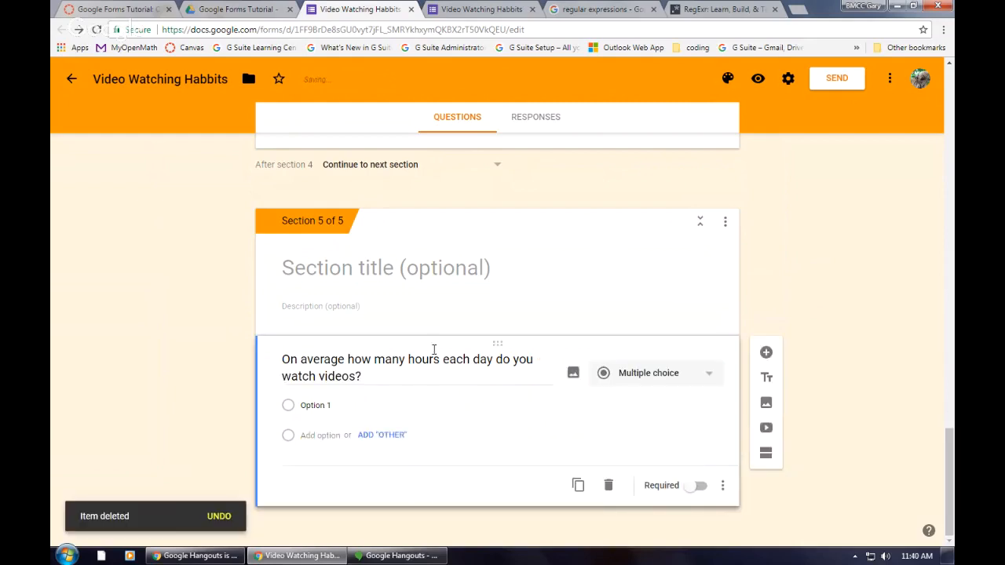
Step: Append "any type of video: streamed, DVD, etc..." to the section 5 question about average daily video hours
triple_click(402, 379)
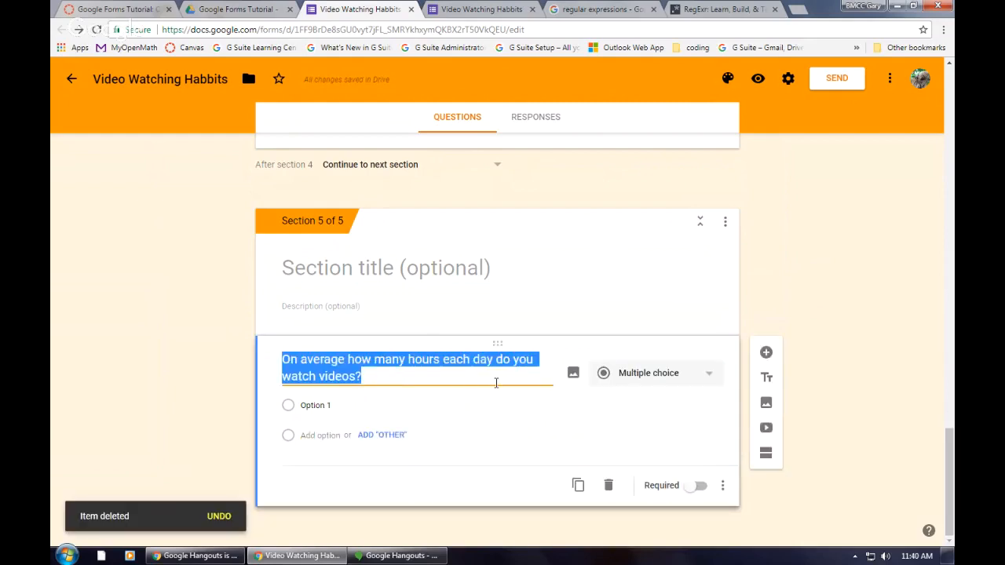
left_click(496, 382)
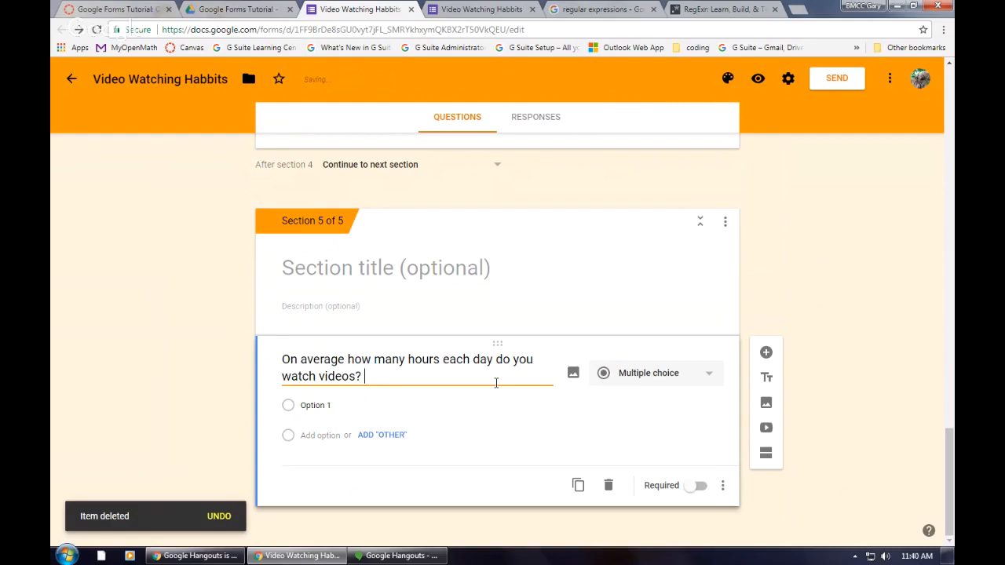
type("any type")
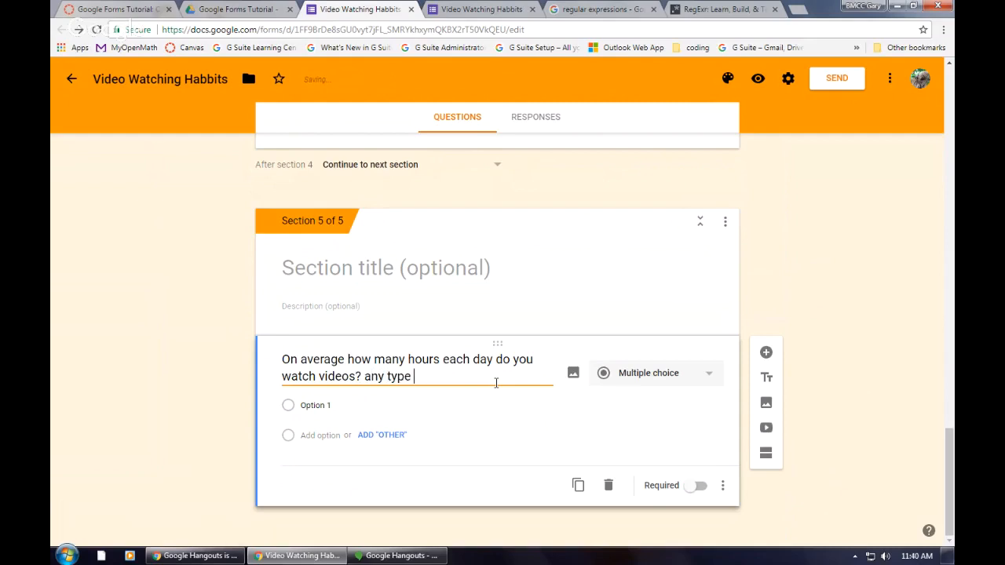
type(" of video: strea")
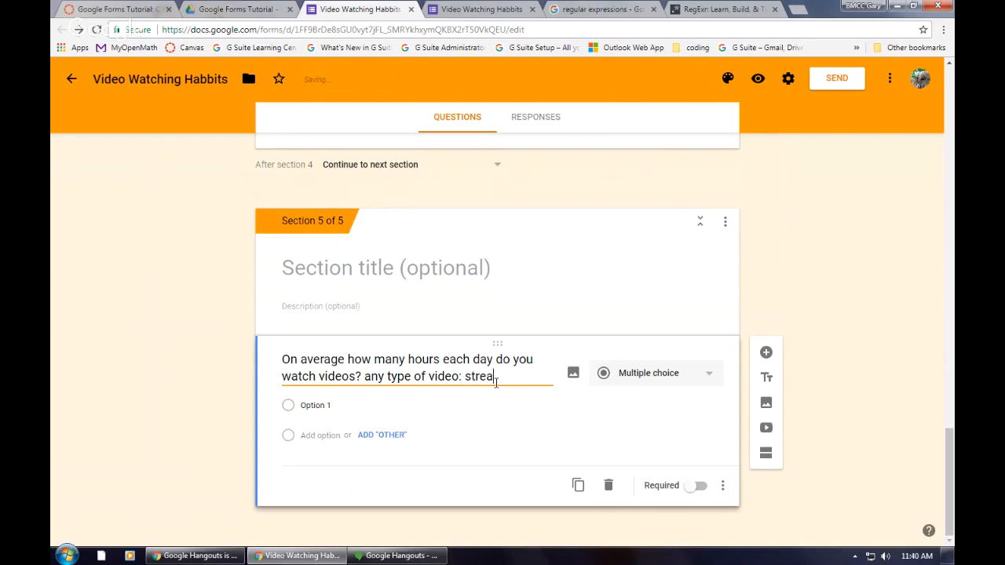
type("med, DVD, et")
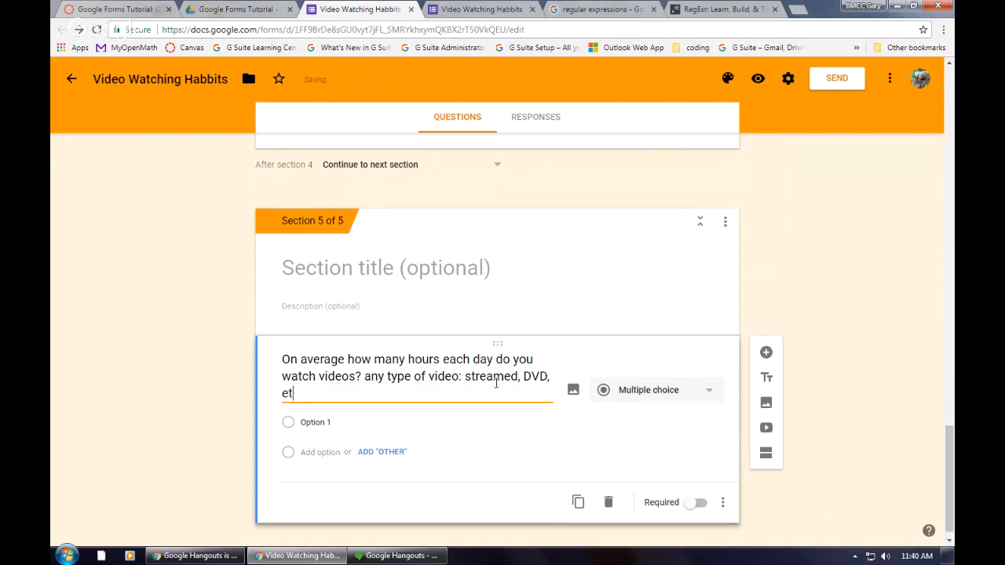
type("c...")
Step: Make the daily video hours question a required short-answer question
left_click(666, 390)
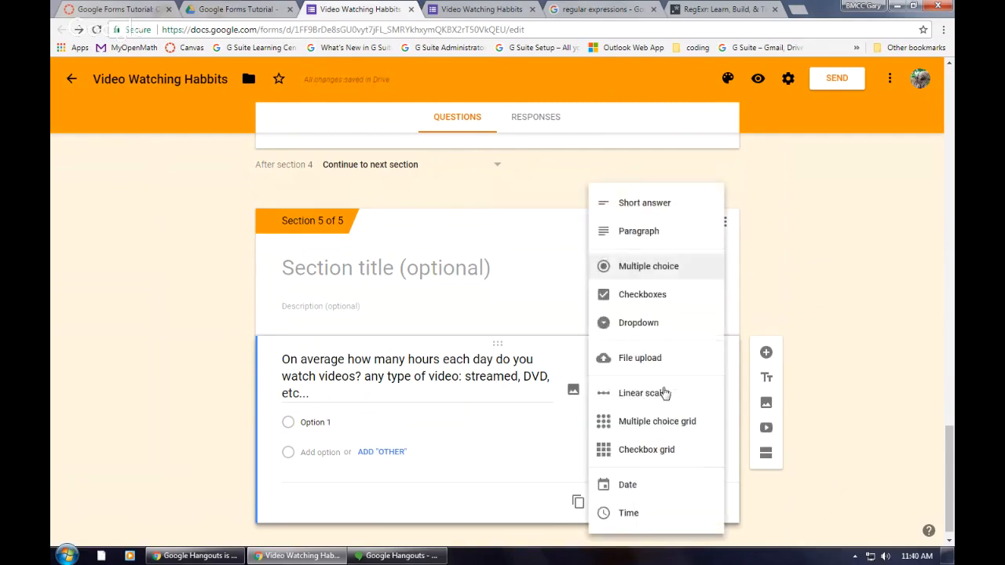
left_click(656, 205)
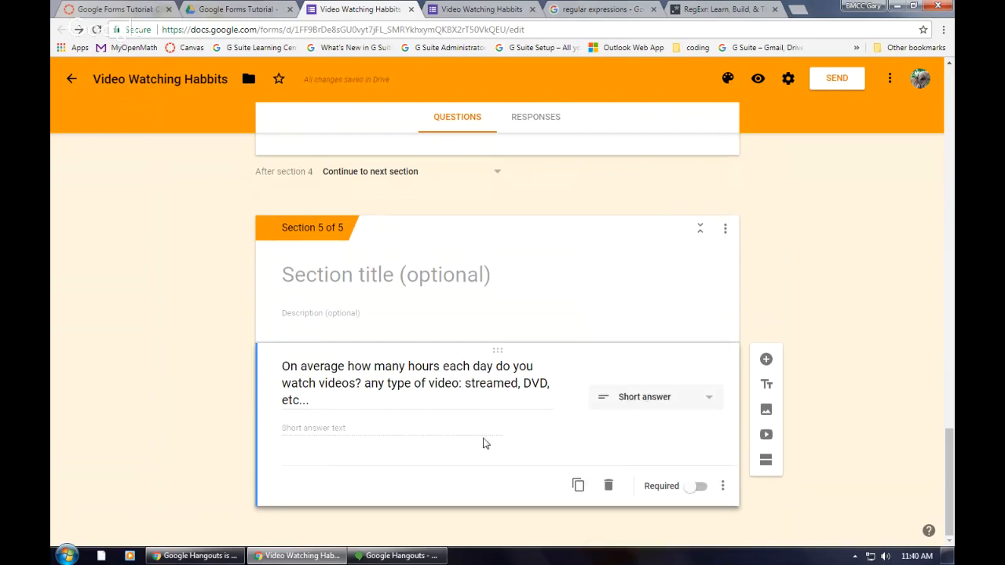
left_click(722, 486)
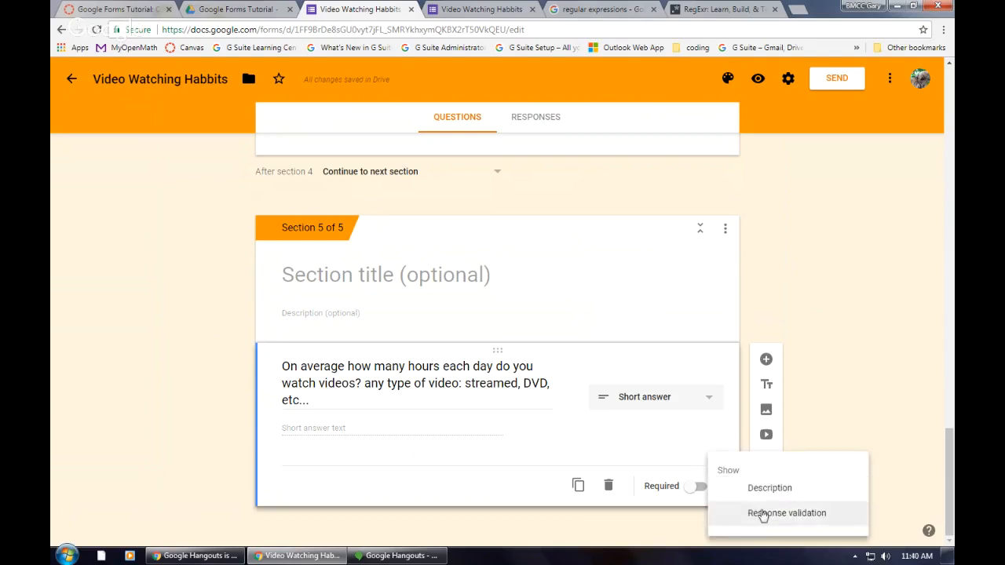
left_click(694, 492)
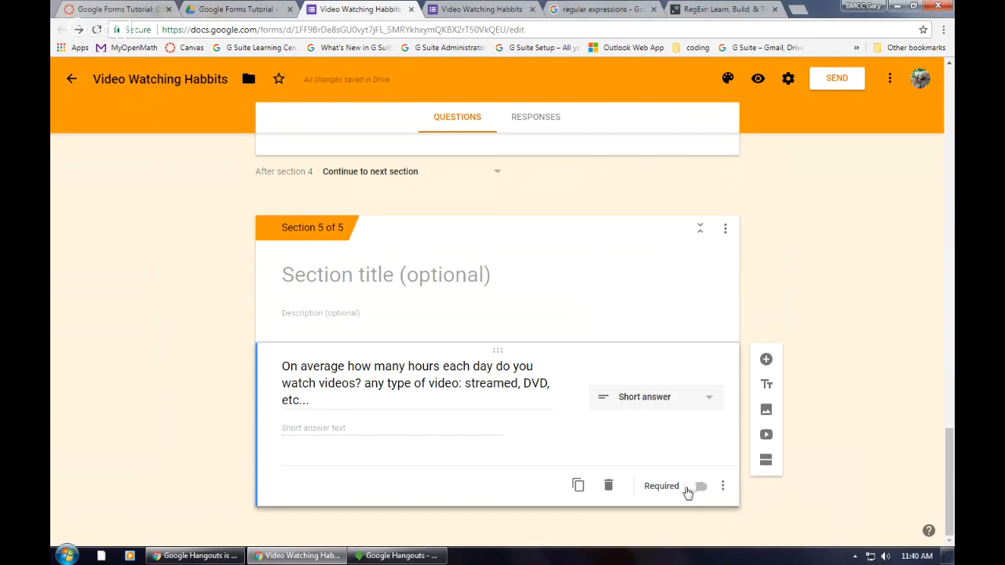
left_click(689, 489)
Step: Add response validation to the daily video hours question requiring a number greater than or equal to 0
left_click(724, 486)
left_click(760, 517)
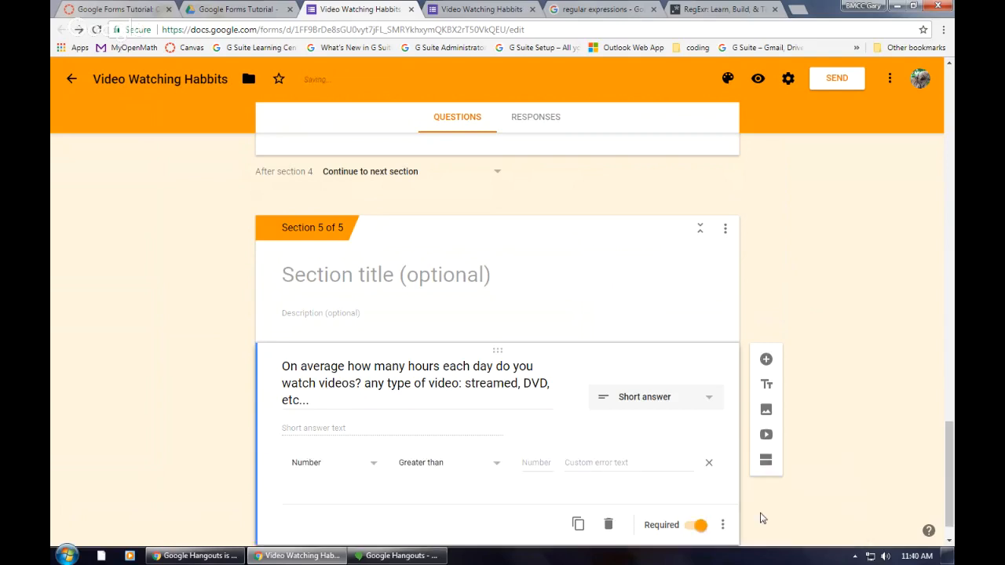
left_click(496, 469)
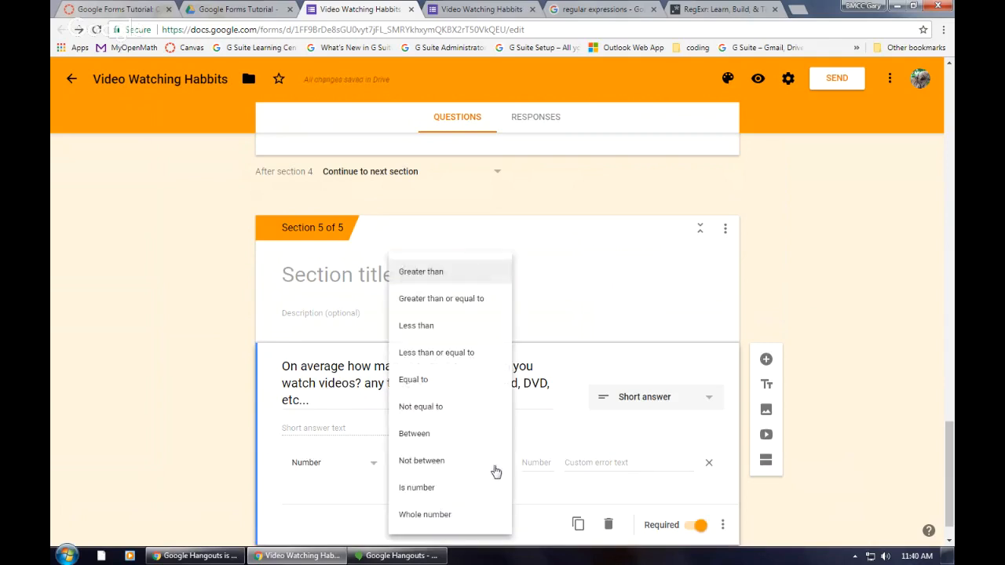
left_click(441, 299)
left_click(537, 461)
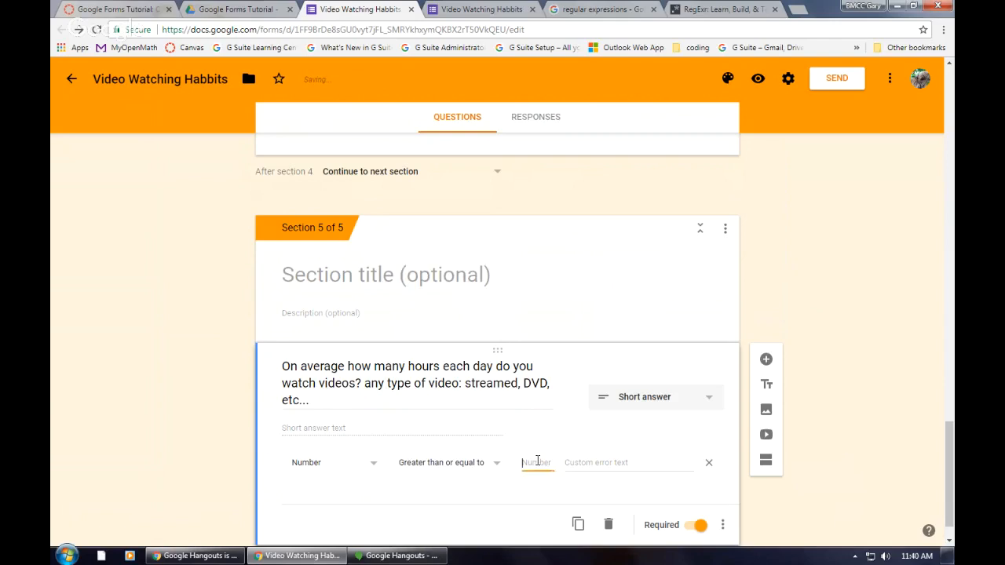
type("0")
left_click(617, 466)
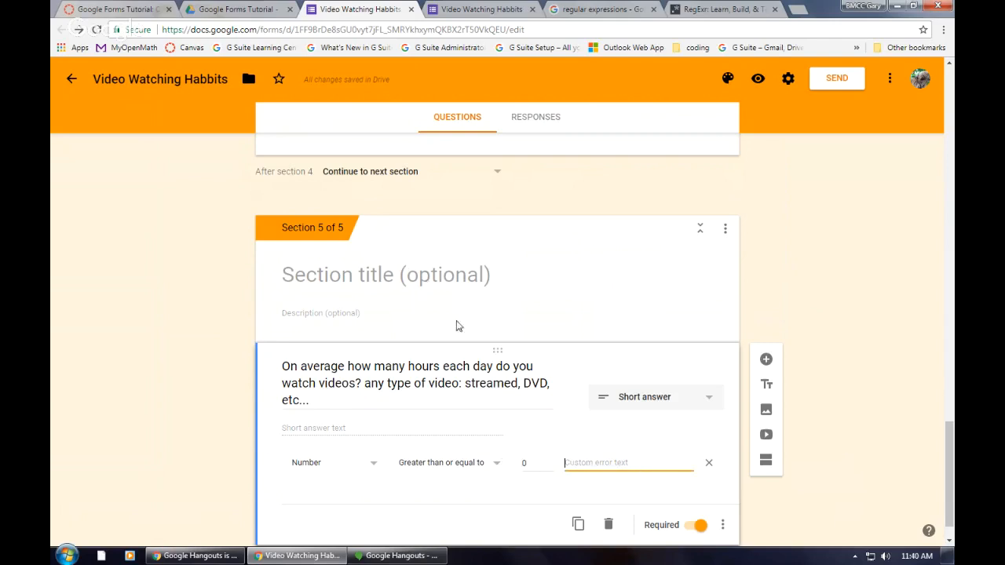
Step: Title section 5 "The end! Thanks."
left_click(381, 274)
type("Th")
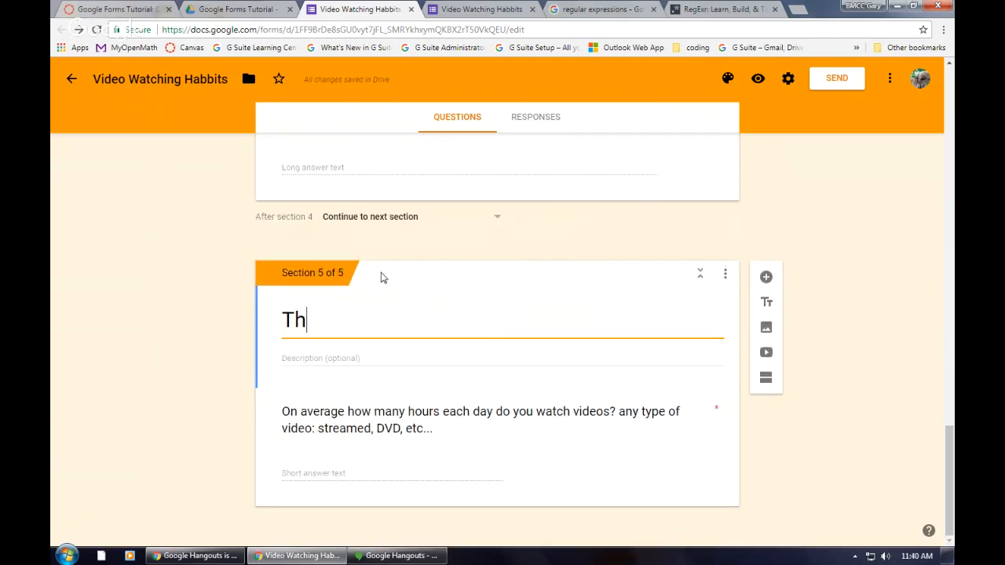
type("e end")
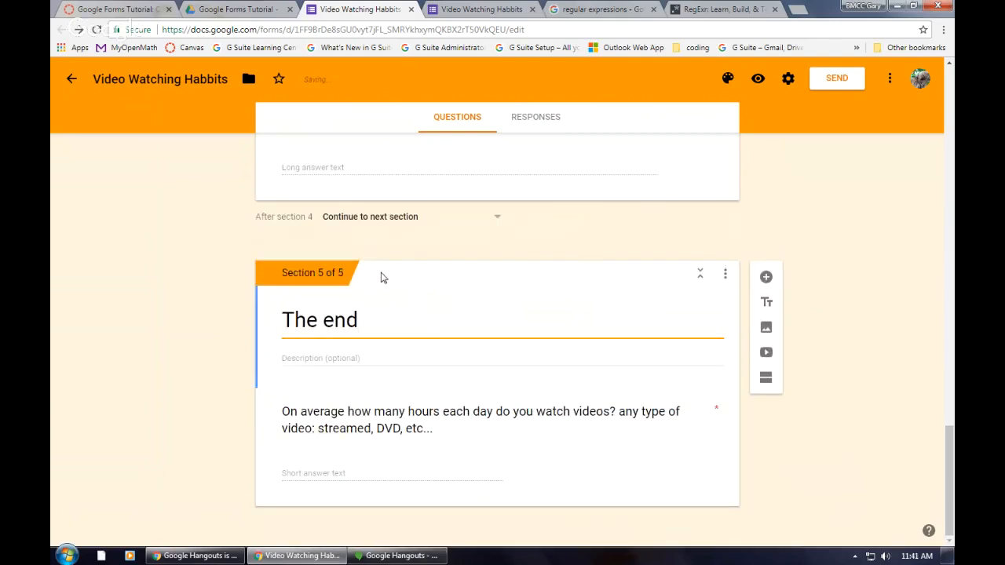
type("! Thans")
key("BackSpace")
type("ks.")
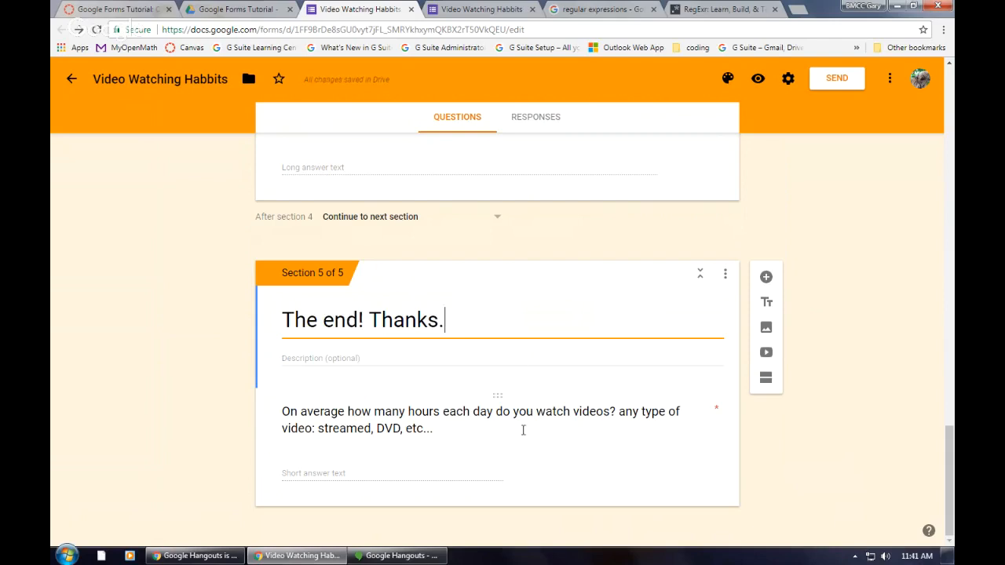
Step: Set the navigation after section 3 (No YouTube????) to go to section 5 (The end! Thanks.)
scroll(522, 429, "up", 3)
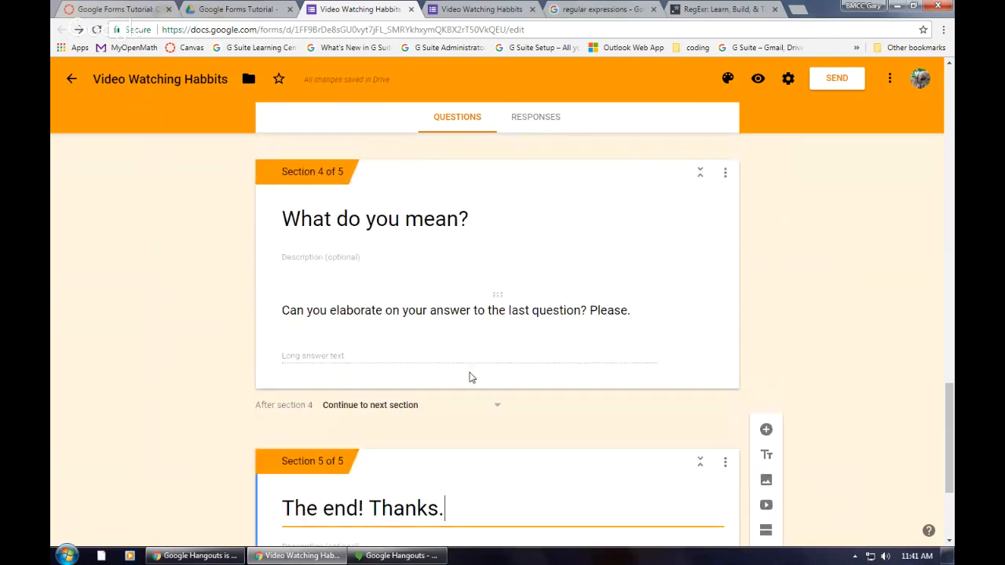
scroll(431, 422, "down", 3)
scroll(421, 446, "up", 2)
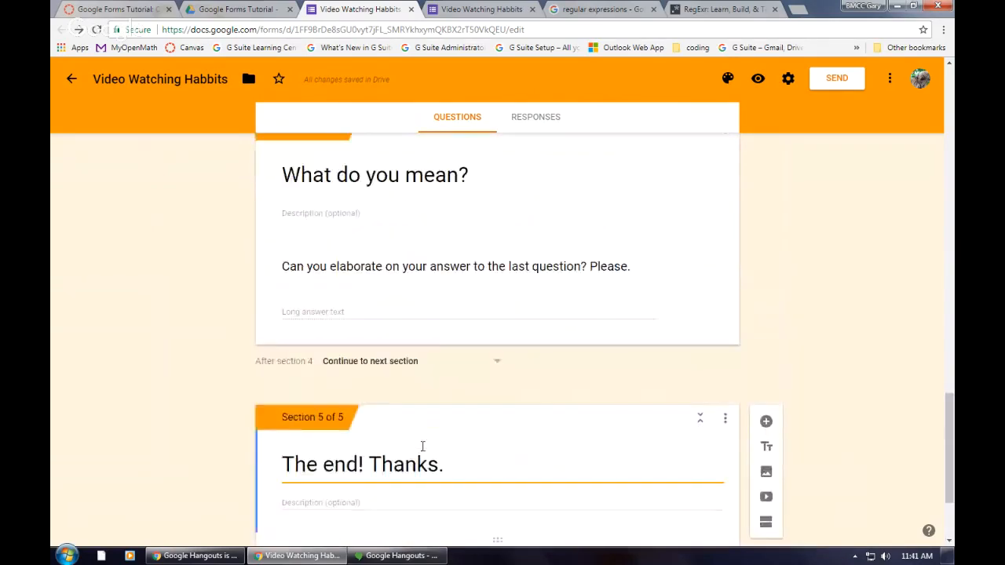
scroll(422, 446, "up", 3)
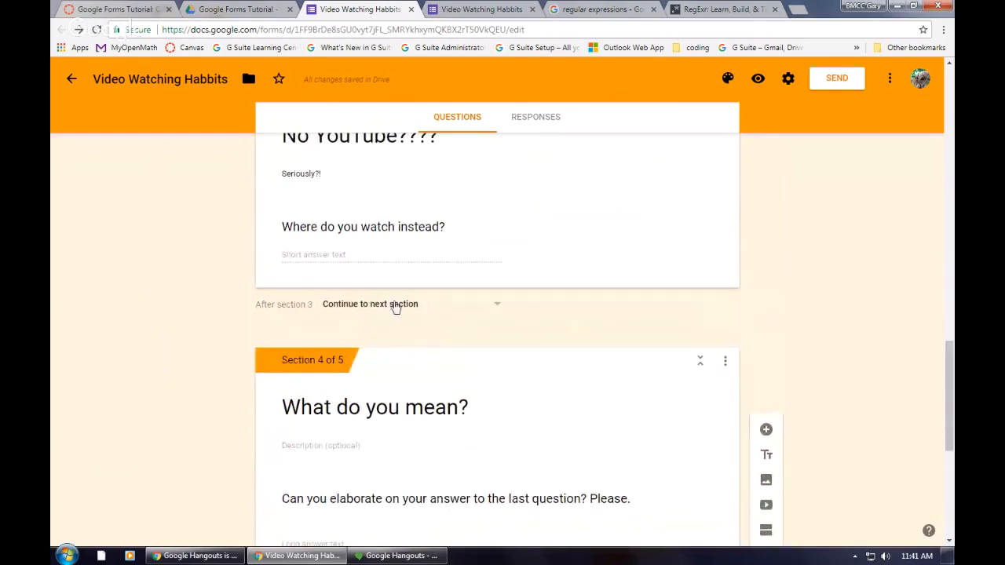
scroll(396, 311, "up", 1)
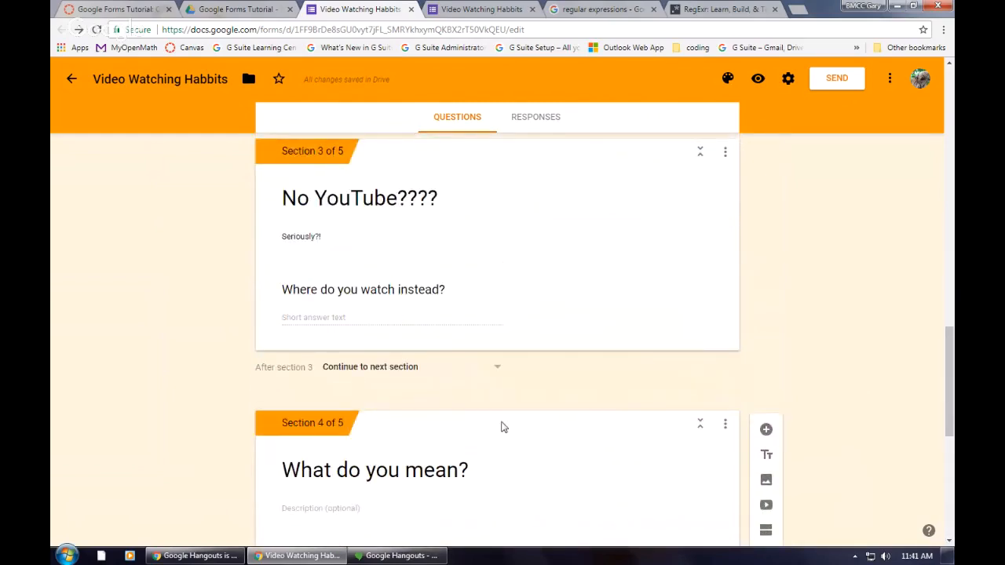
left_click(499, 371)
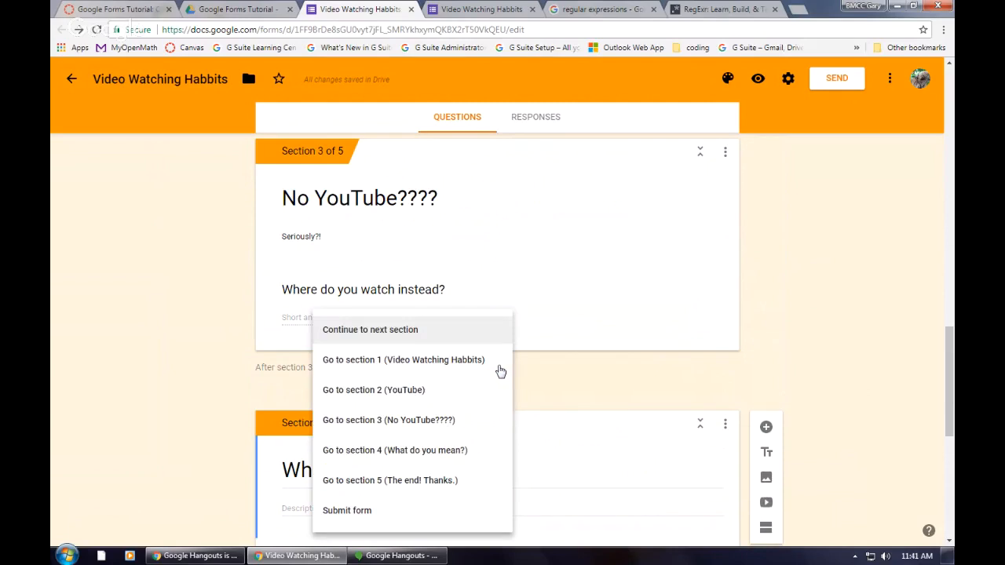
left_click(432, 482)
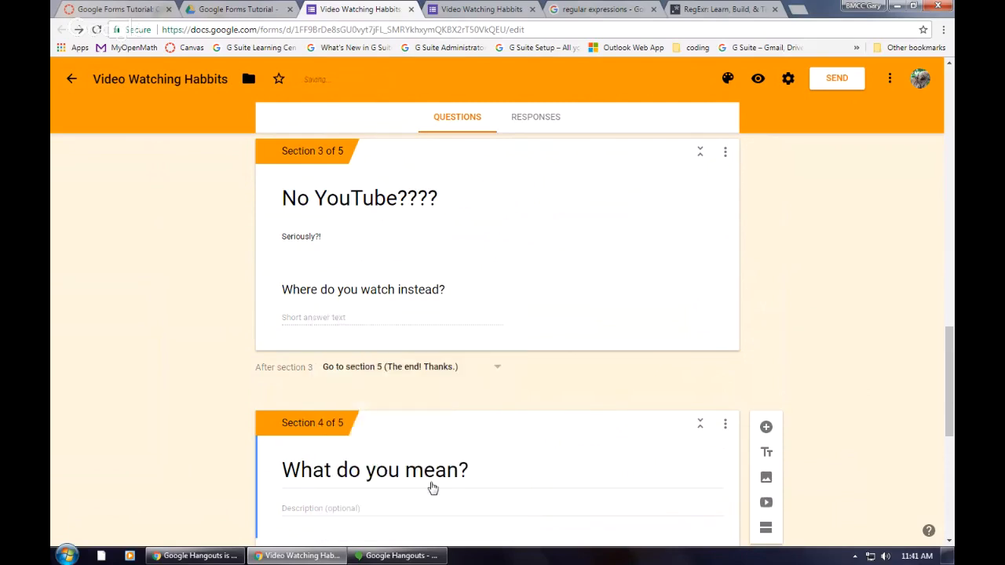
Step: Set the navigation after section 2 (YouTube) to go to section 5 (The end! Thanks.)
scroll(525, 413, "up", 5)
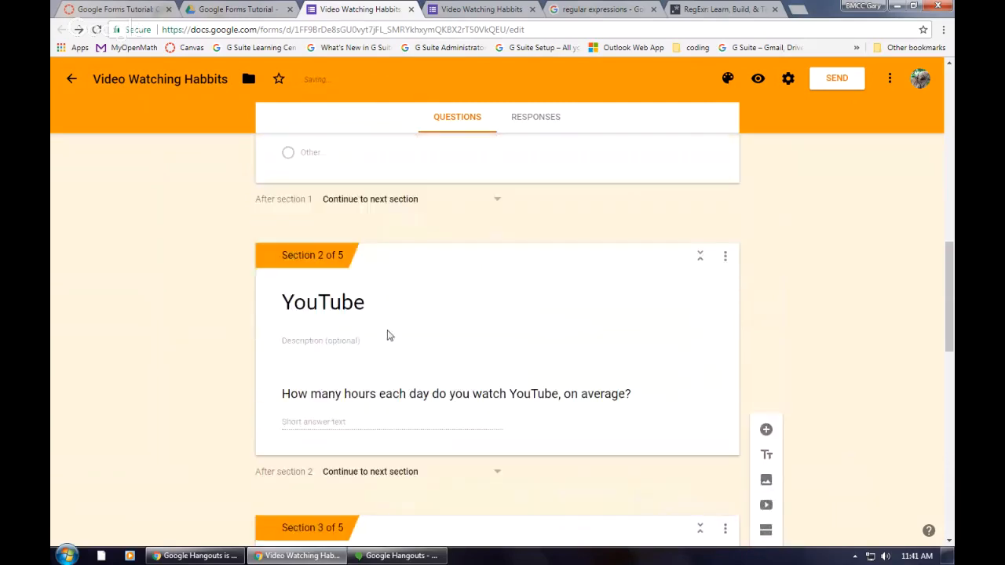
left_click(495, 472)
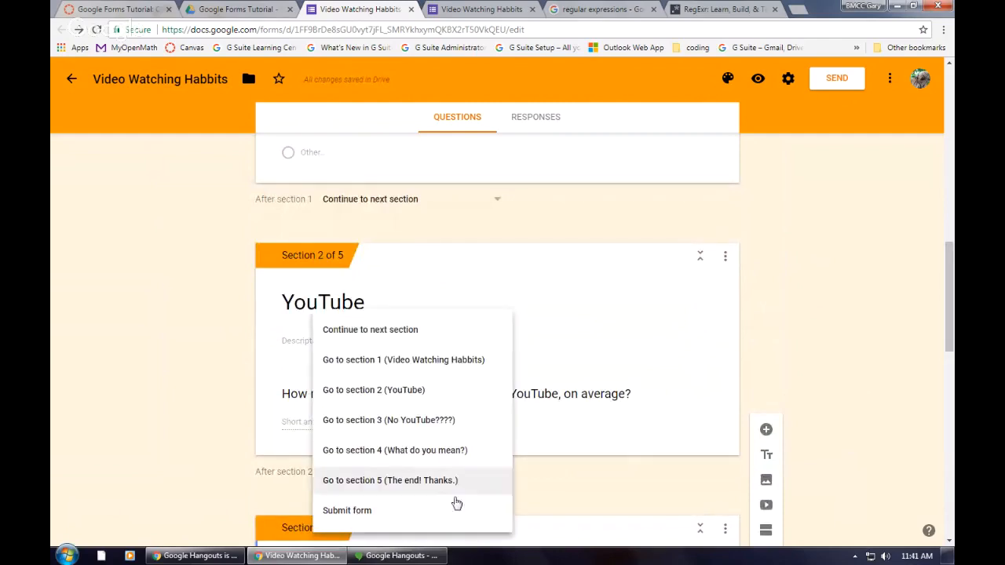
left_click(403, 481)
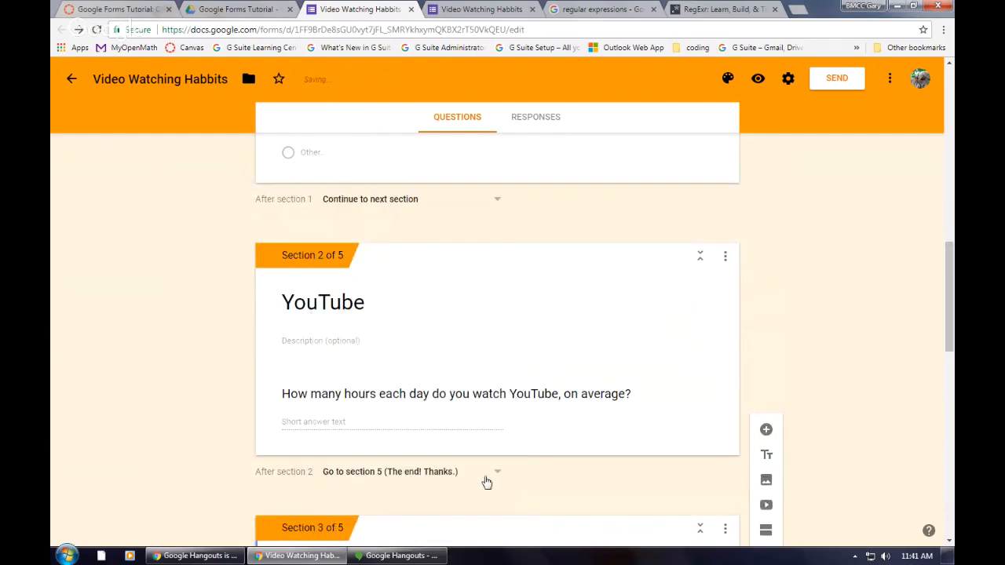
Step: Review the answer-based routing of "Do you watch videos on YouTube?" and the navigation setting after each section
scroll(524, 489, "down", 5)
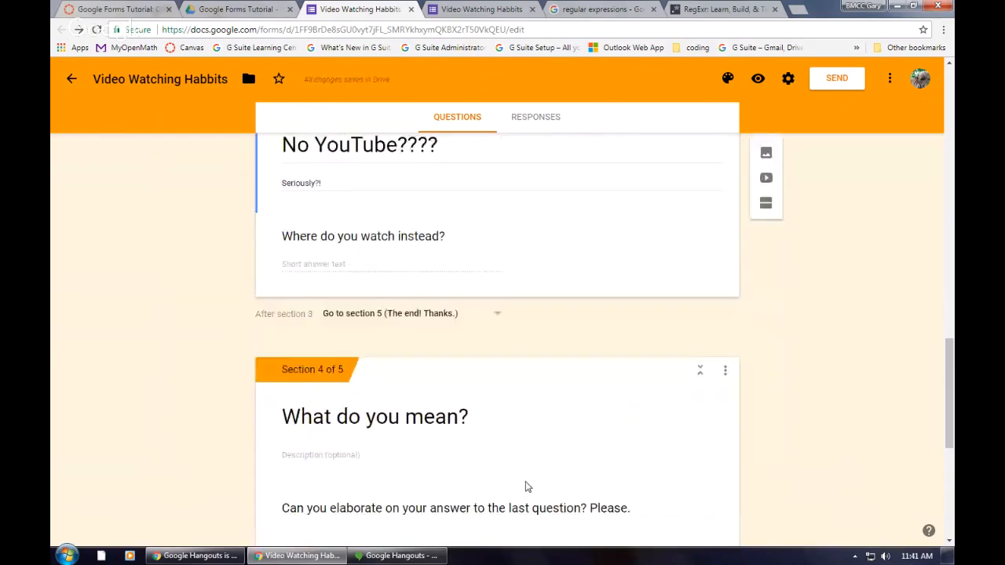
scroll(526, 487, "up", 8)
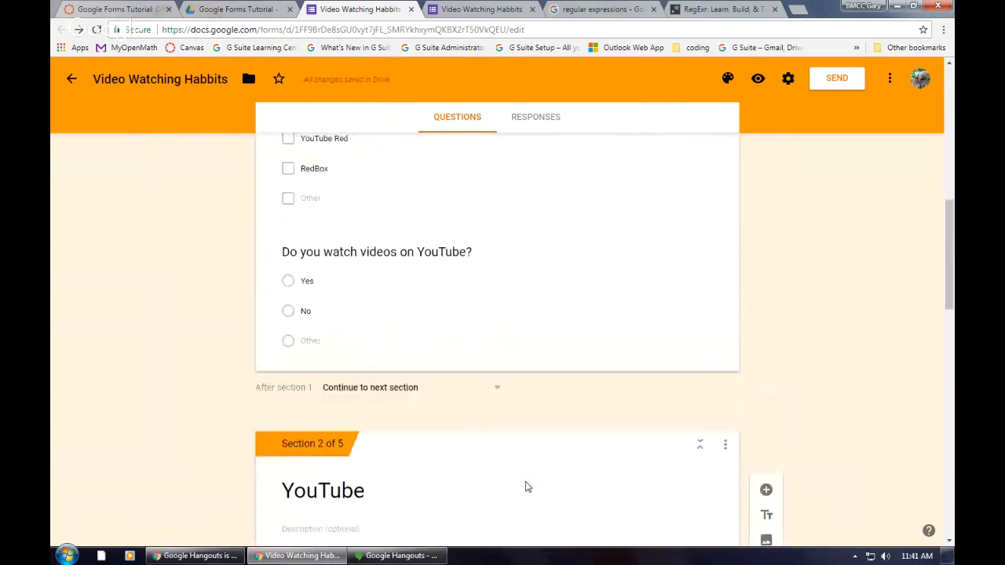
left_click(466, 301)
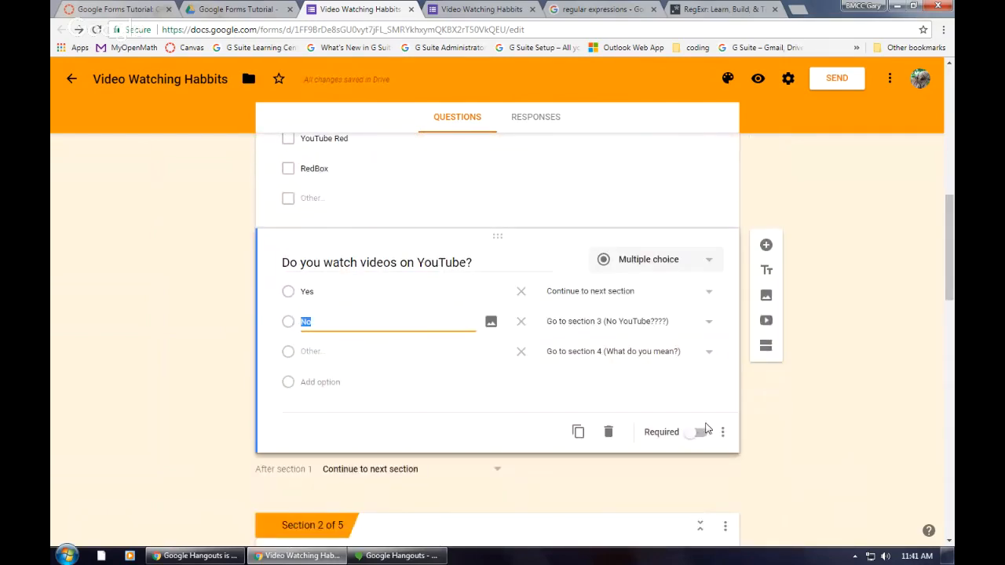
left_click(723, 433)
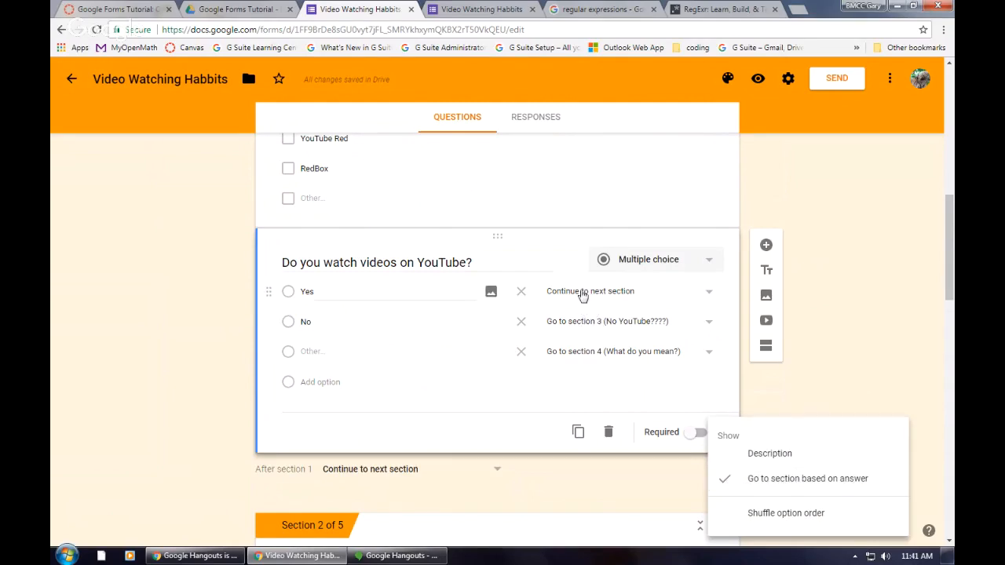
left_click(573, 380)
scroll(444, 434, "down", 5)
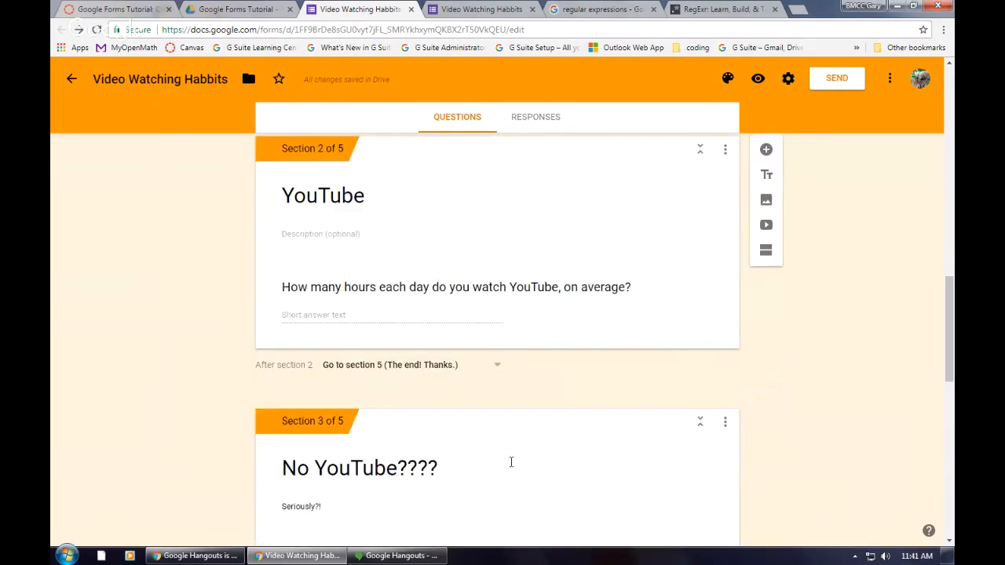
scroll(505, 466, "down", 6)
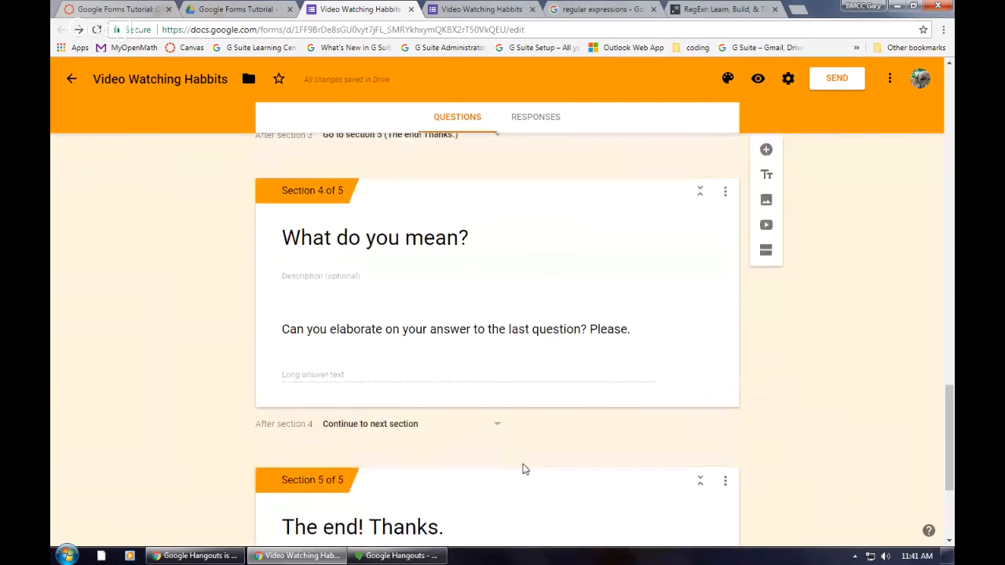
Step: Open a preview of the Video Watching Habbits form as respondents see it
scroll(495, 474, "up", 5)
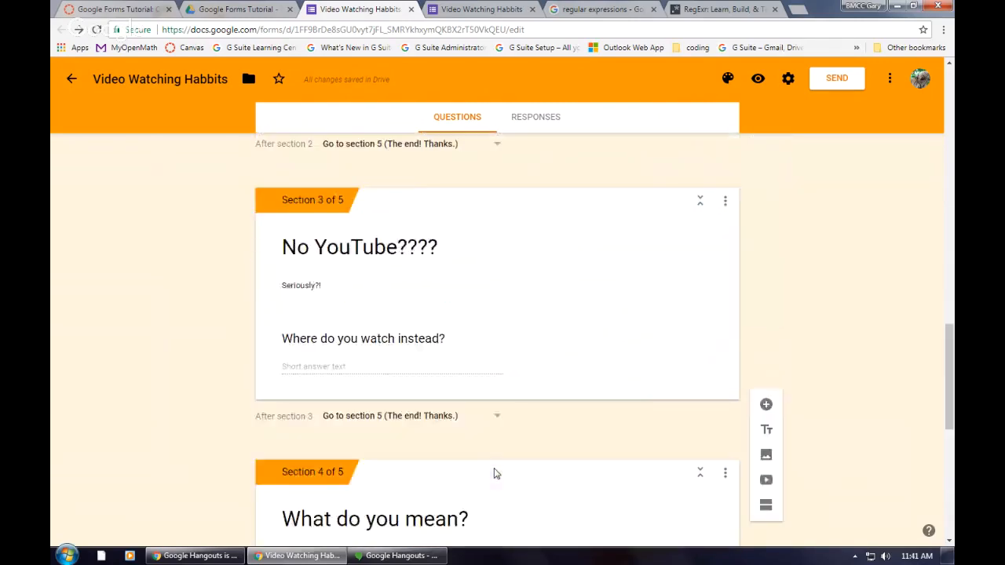
scroll(492, 468, "up", 15)
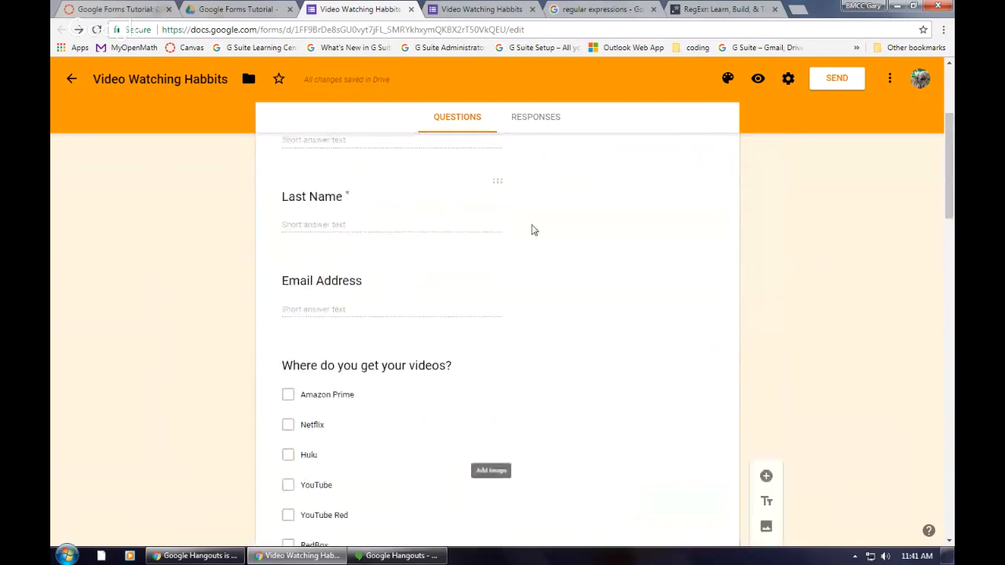
scroll(531, 230, "up", 2)
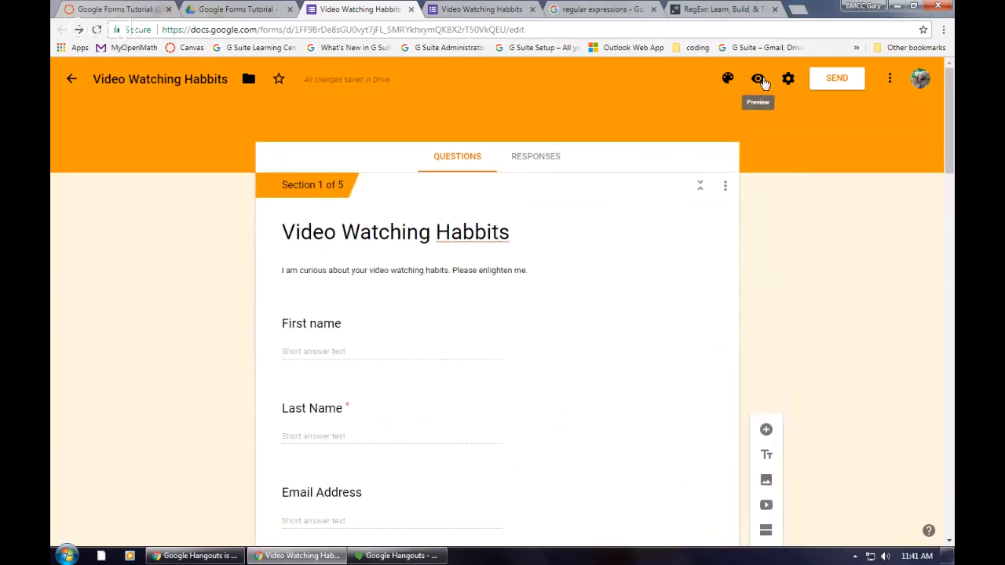
left_click(759, 79)
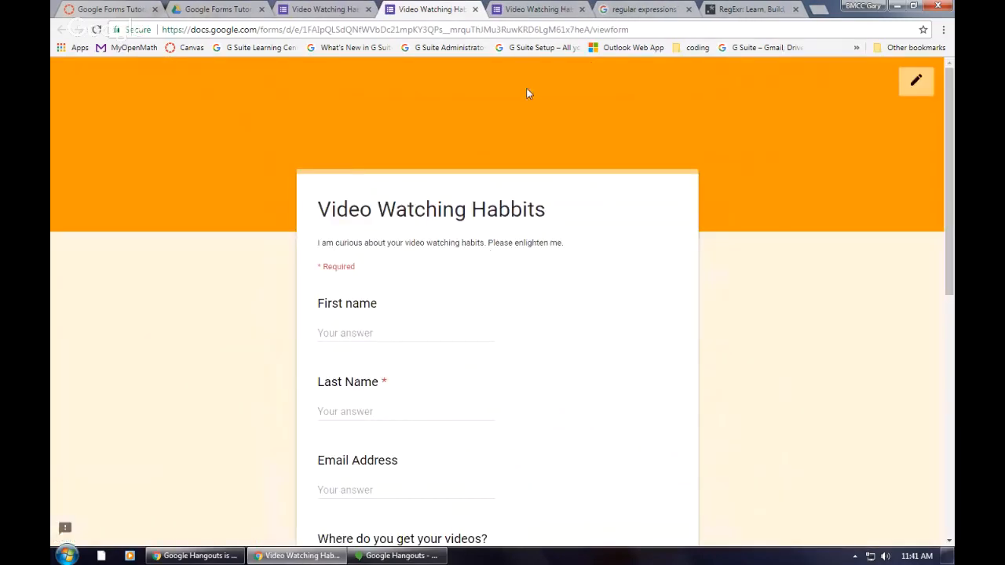
Step: Leave the first name blank and enter a sample last name in the form preview
left_click(409, 332)
left_click(373, 411)
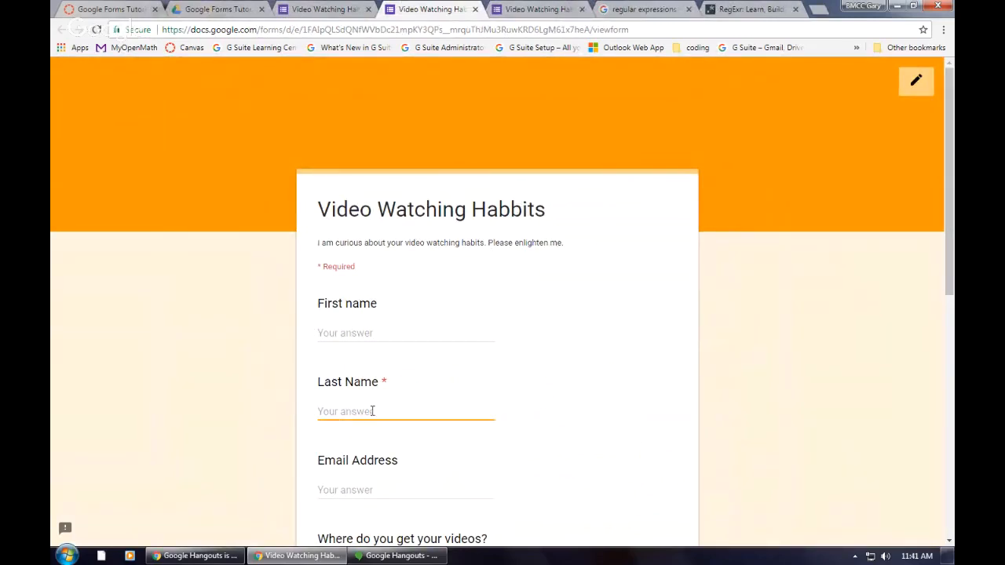
type("Dog")
Step: Fill in the Email Address question with a validly formatted sample e-mail address
scroll(351, 417, "down", 2)
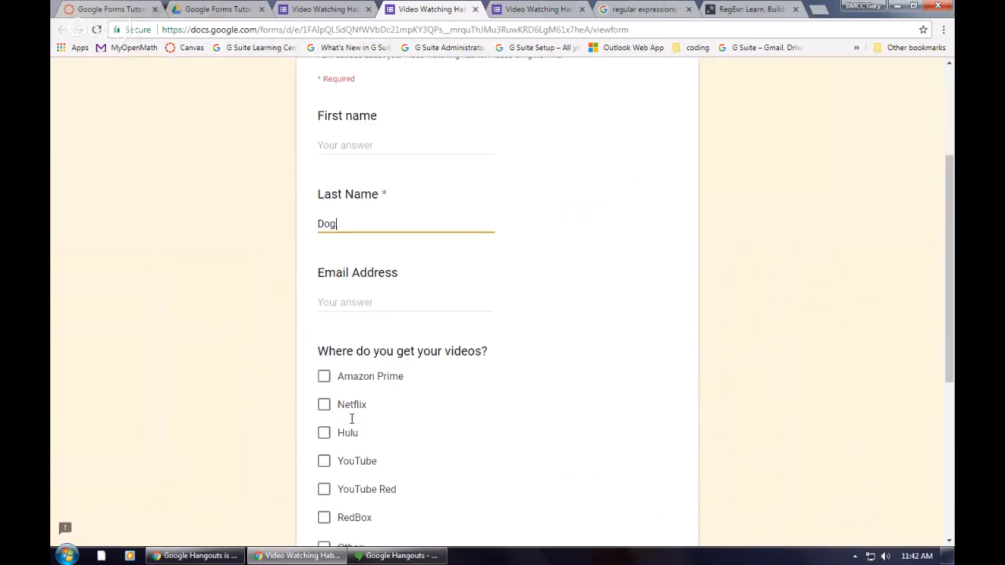
left_click(367, 300)
type("do")
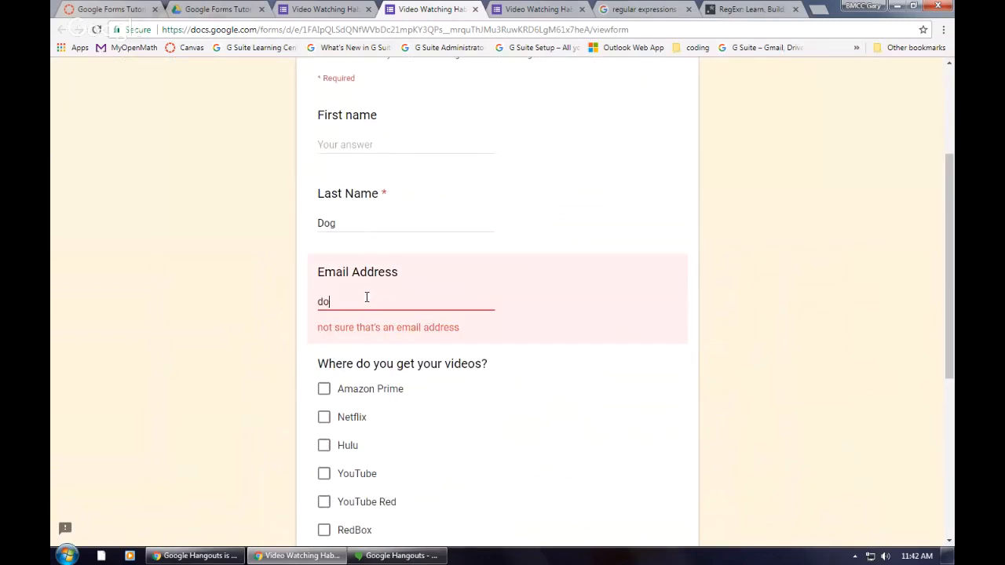
type("g@dogstuff.org")
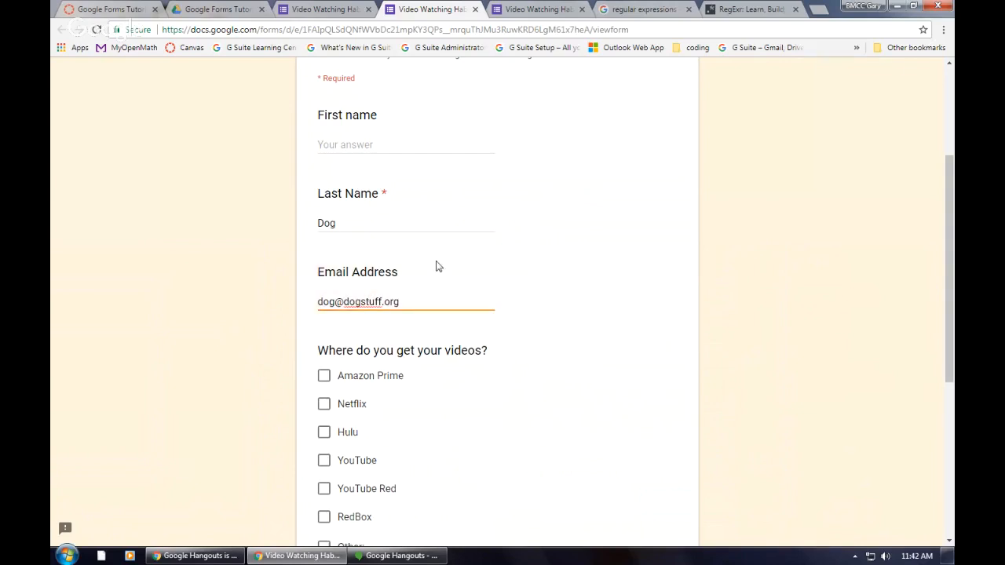
Step: Answer "Where do you get your videos?" with Amazon Prime, Netflix, YouTube and Other, entering "old DVDs" as the other source
scroll(440, 263, "down", 2)
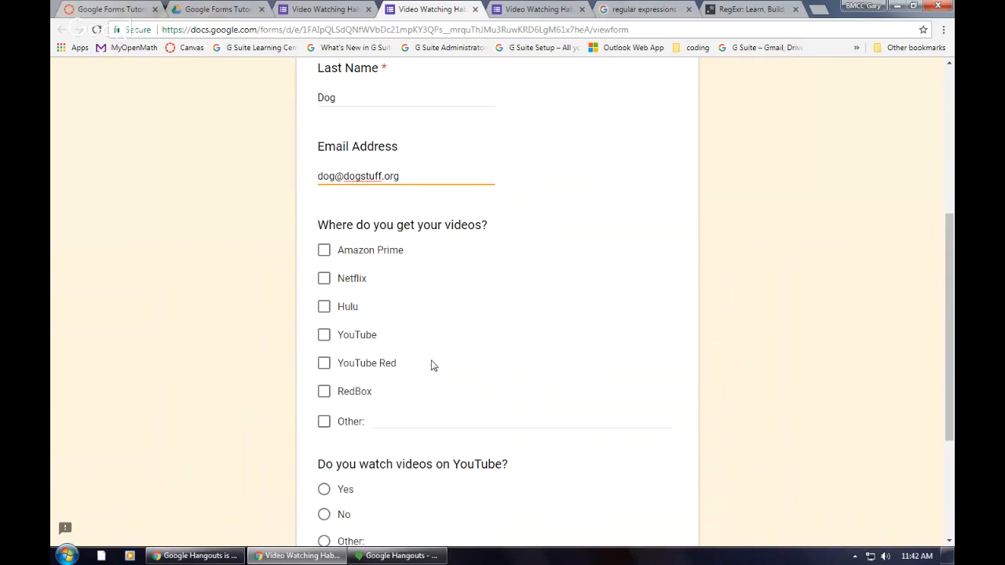
left_click(324, 251)
left_click(325, 280)
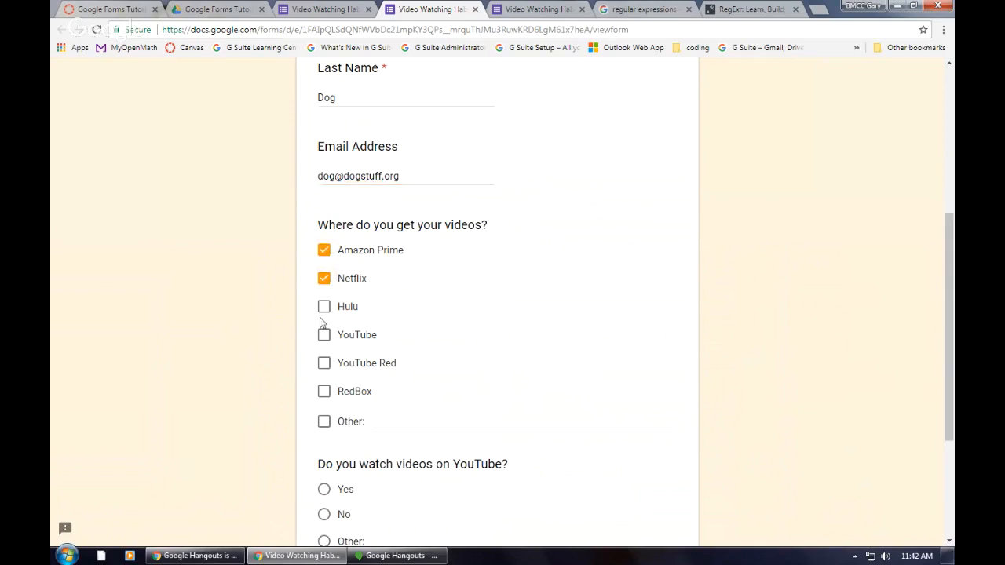
left_click(322, 335)
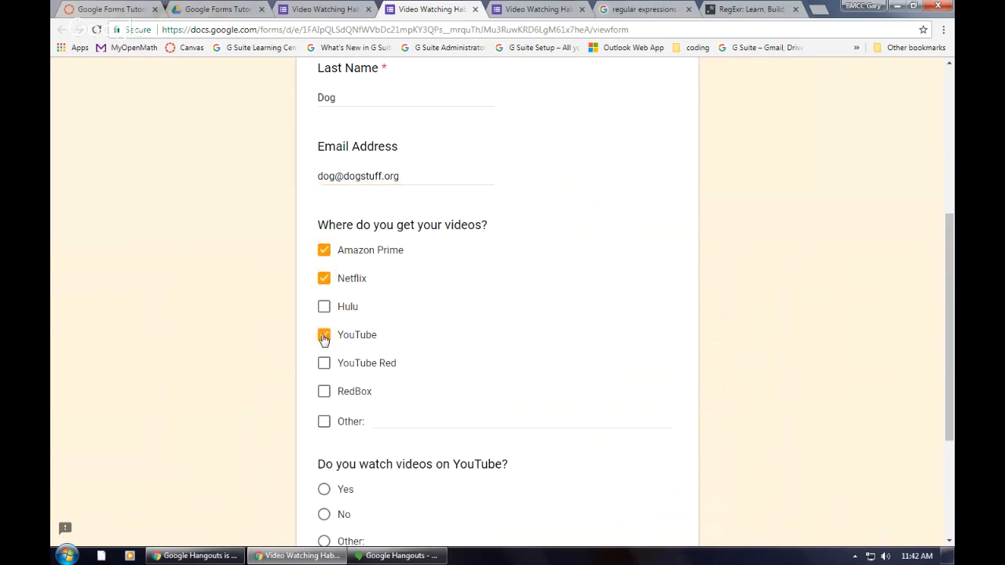
left_click(324, 422)
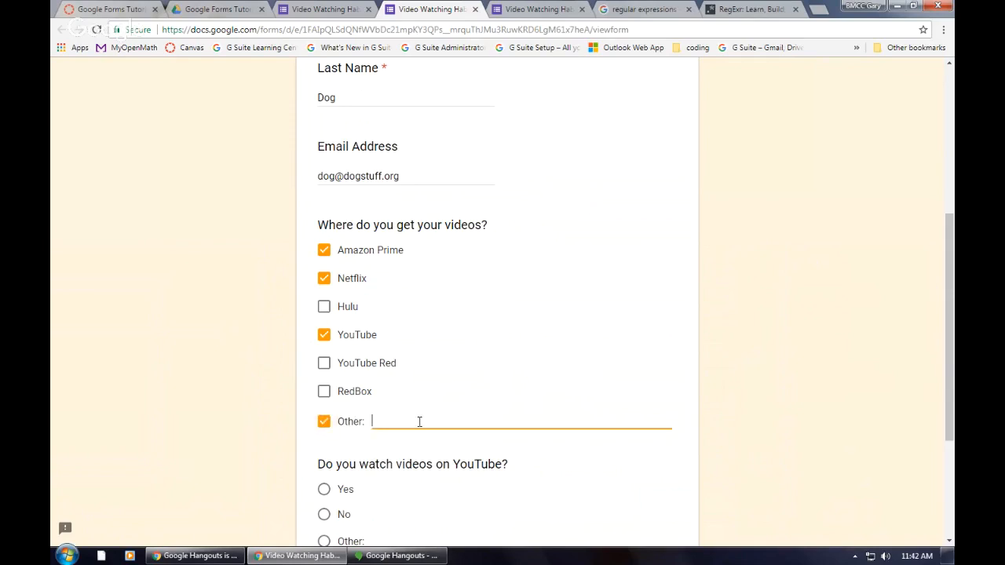
type("old DVDs")
Step: Answer Yes to "Do you watch videos on YouTube?" and continue to the next section of the form
scroll(487, 396, "down", 3)
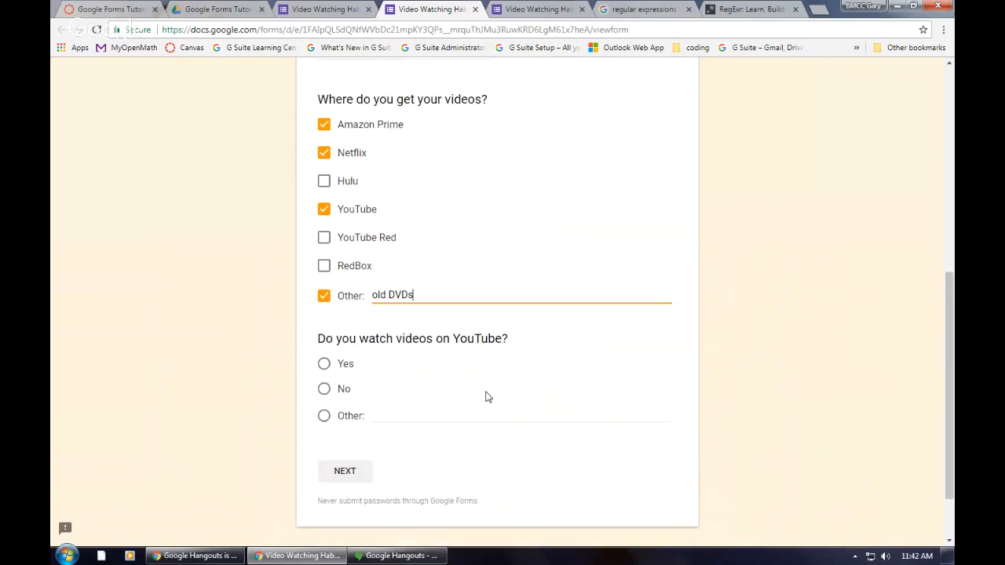
left_click(324, 365)
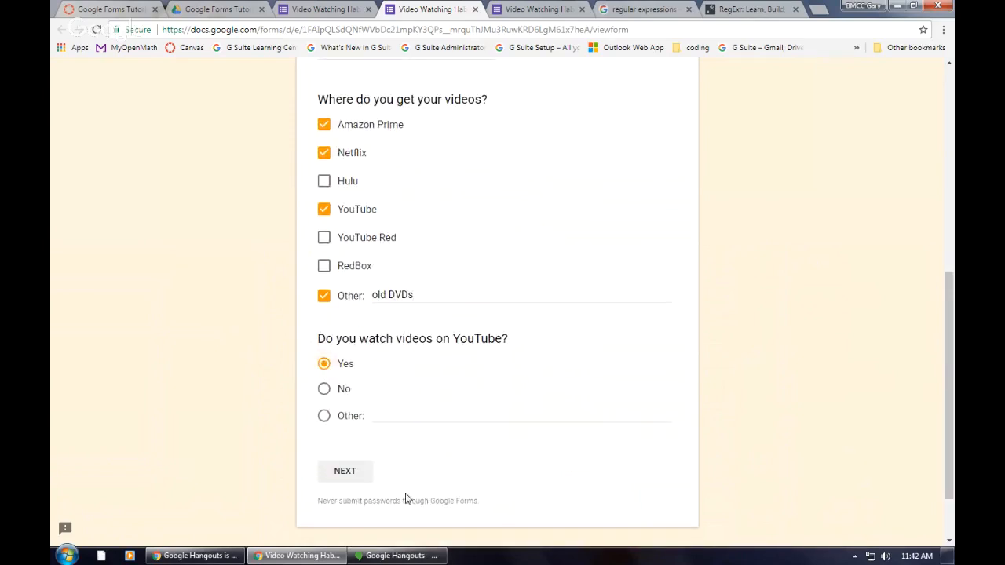
left_click(339, 471)
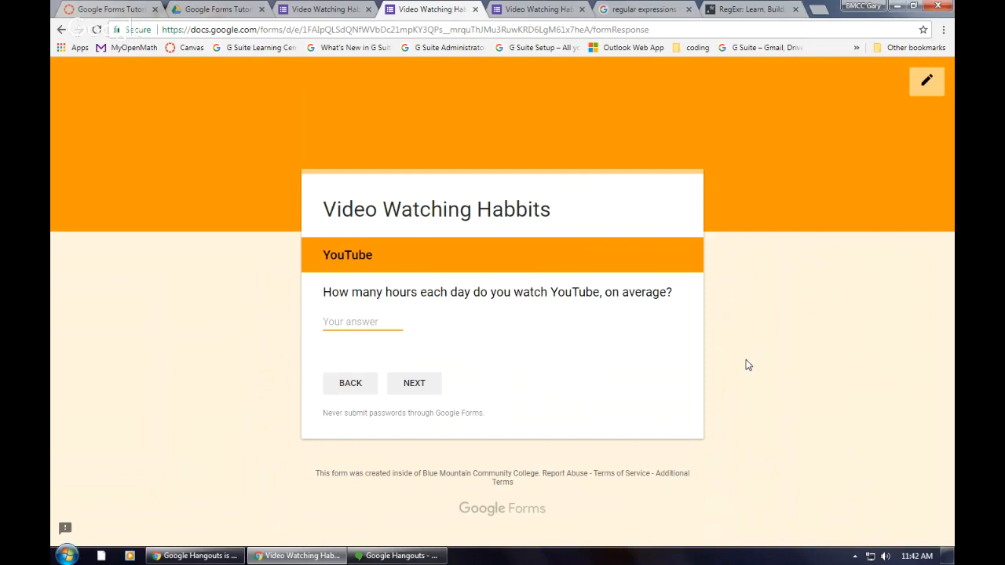
Step: Enter 0 for daily YouTube hours and 1 for average daily video hours, and submit the response
type("0.25")
left_click(414, 384)
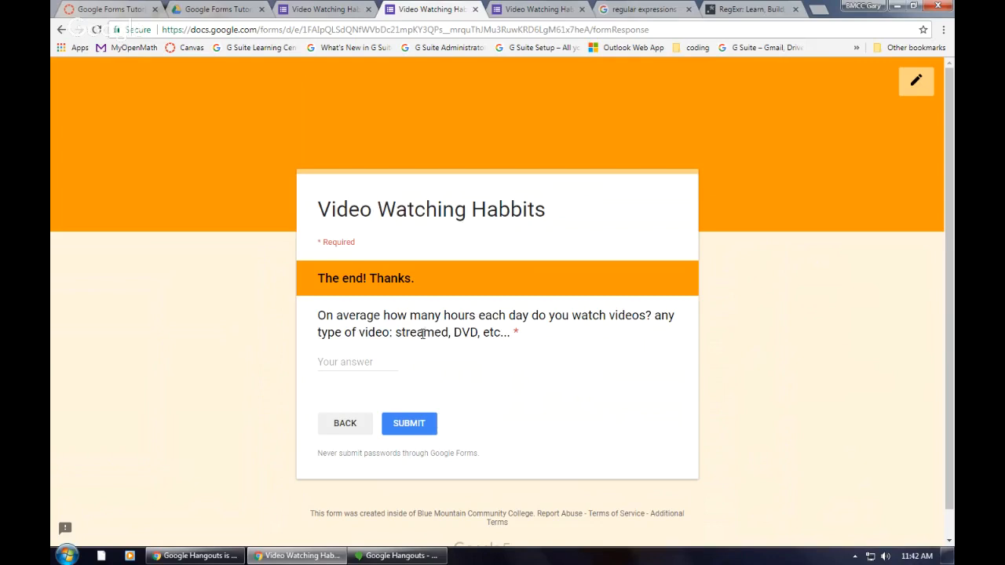
left_click(363, 363)
type("1")
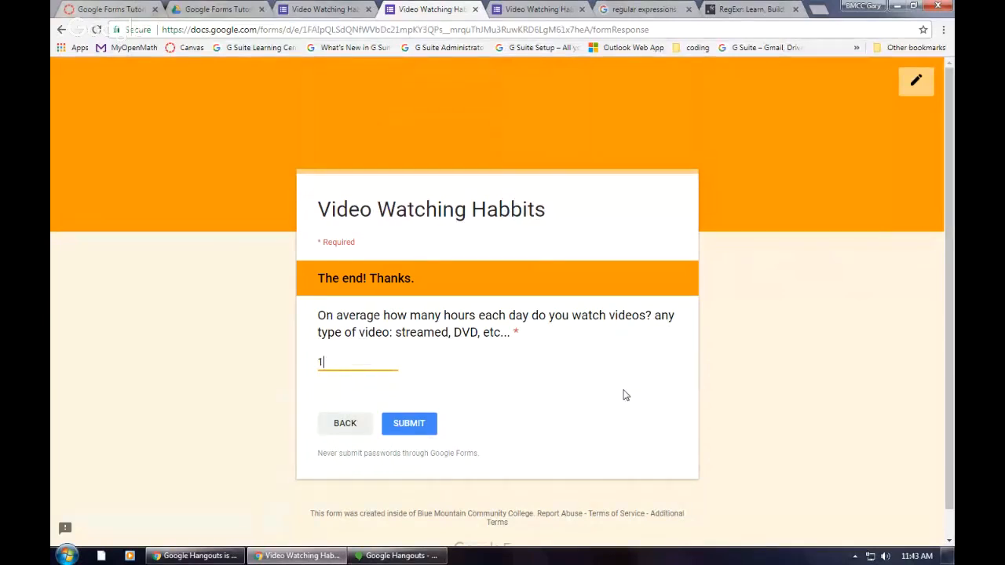
left_click(410, 424)
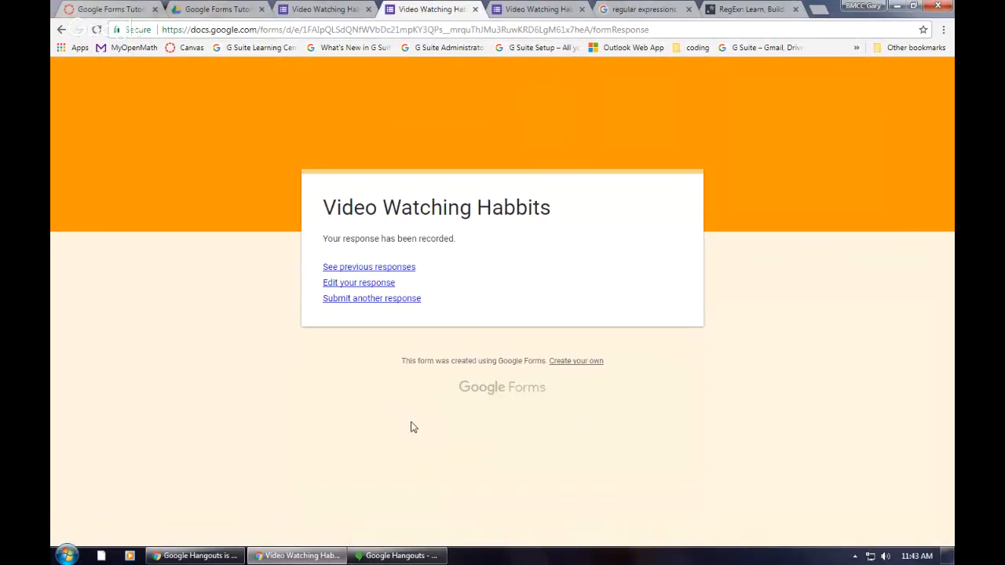
Step: Edit the submitted response, changing "Do you watch videos on YouTube?" to No, and continue to the next section
left_click(382, 284)
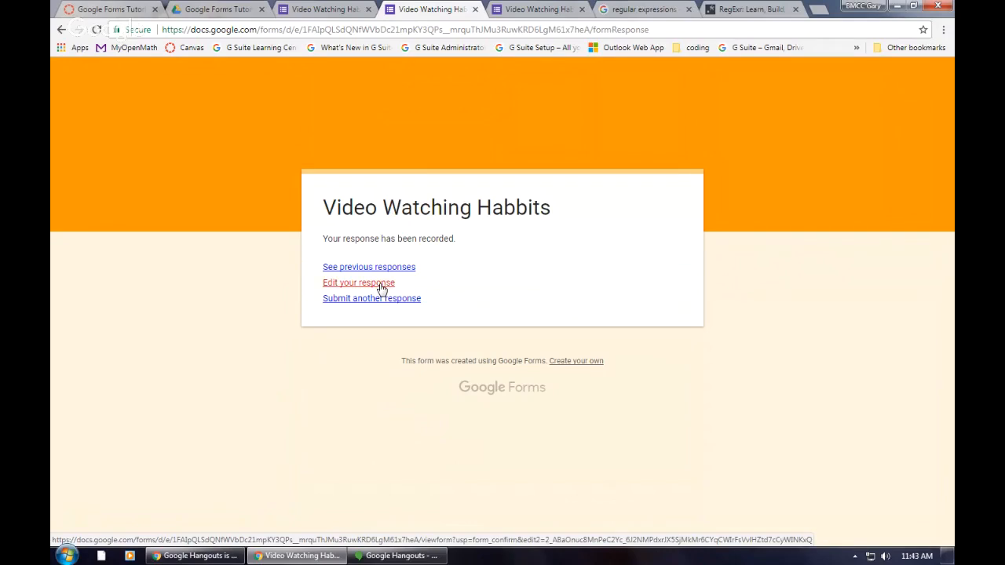
scroll(504, 328, "down", 7)
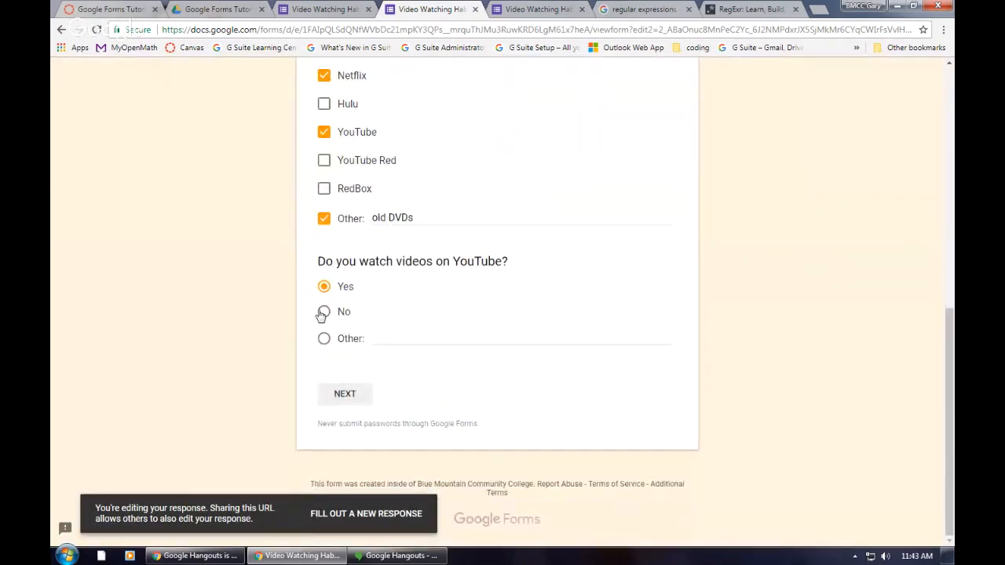
left_click(324, 313)
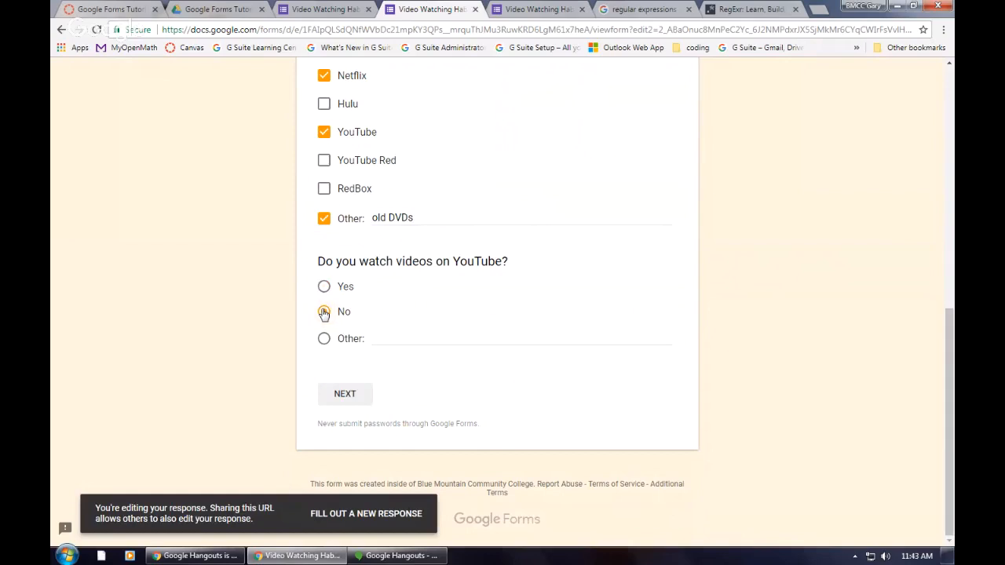
left_click(345, 398)
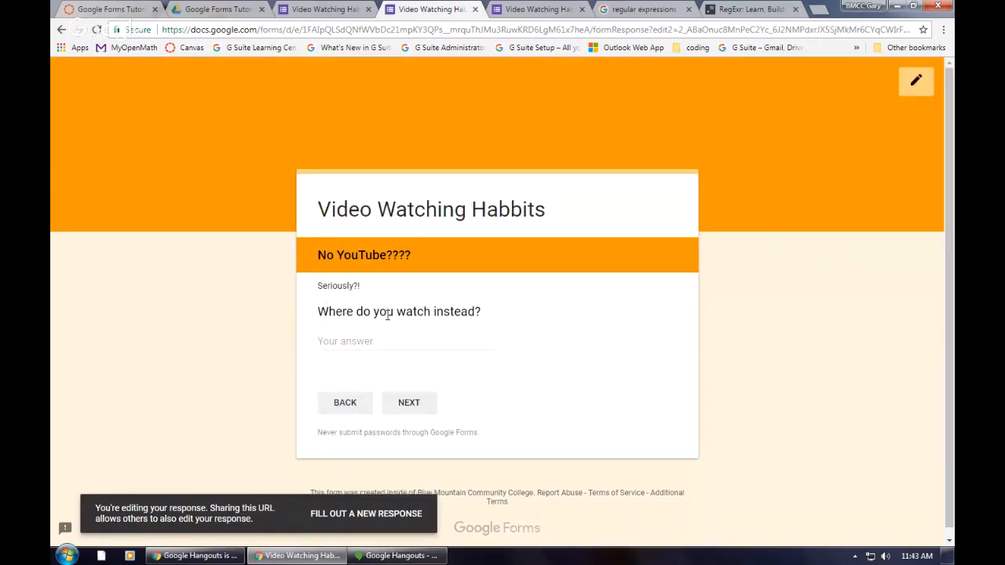
Step: Answer "Where do you watch instead?" with Amazon and resubmit the edited response
left_click(388, 341)
type("Ama")
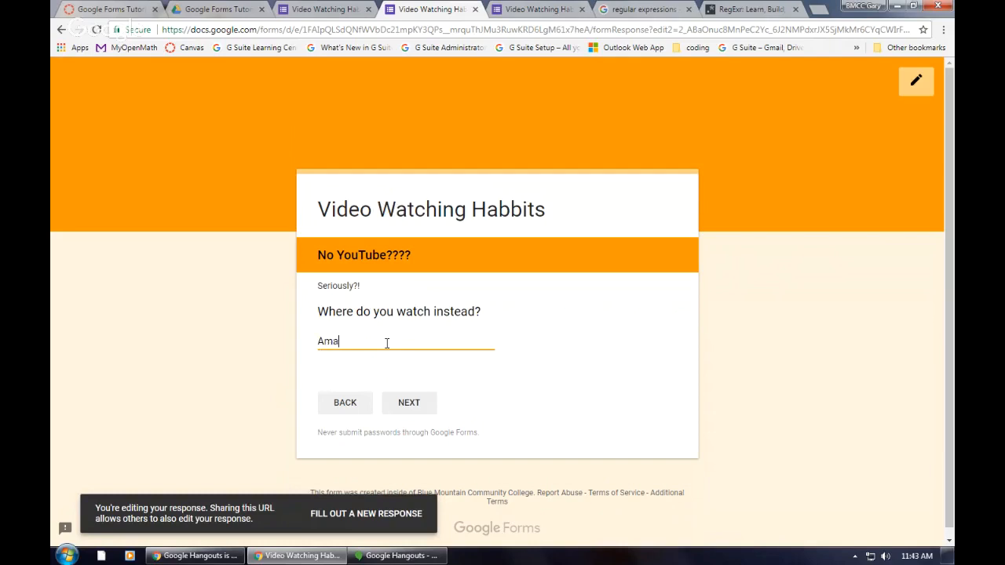
type("zon")
left_click(406, 405)
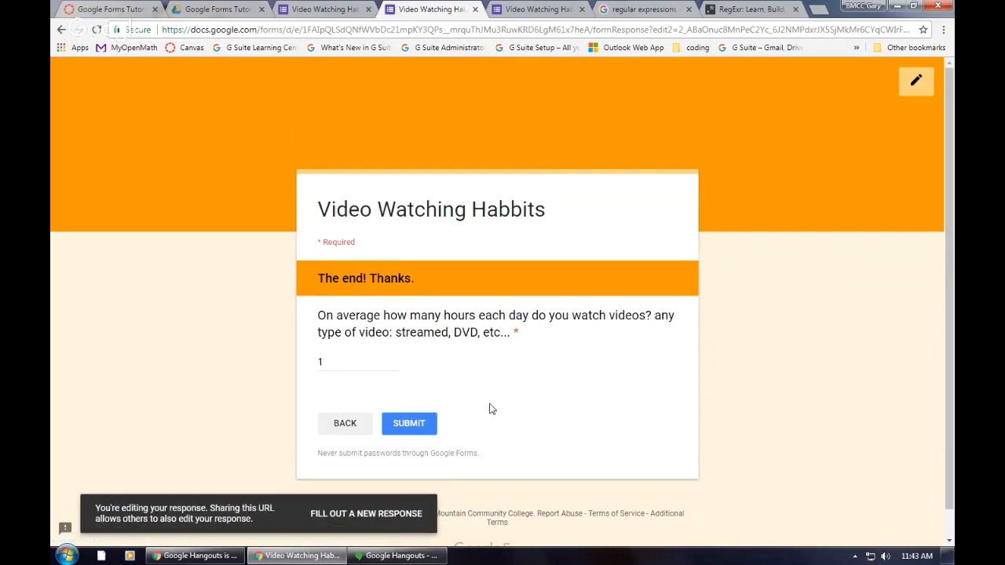
left_click(411, 427)
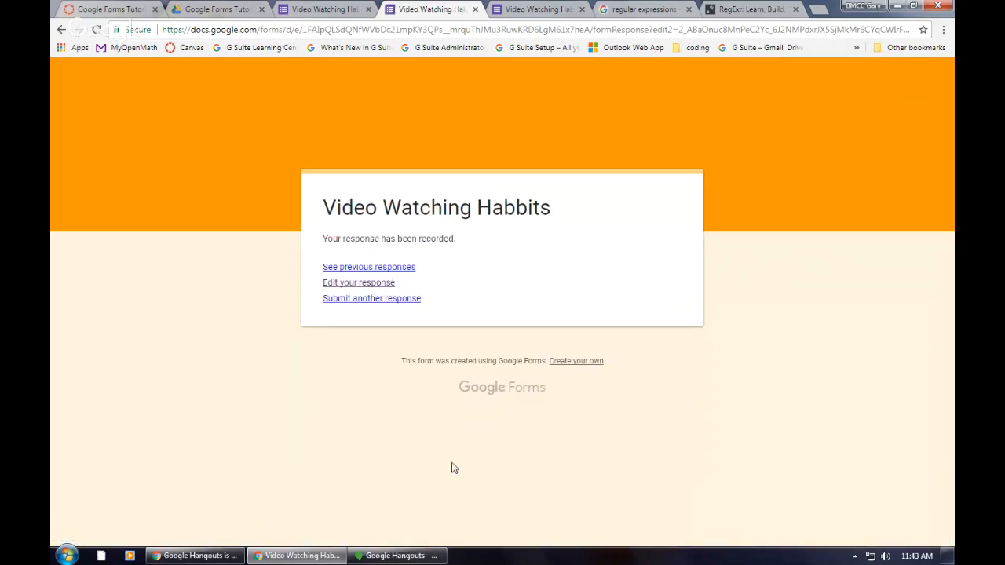
left_click(360, 285)
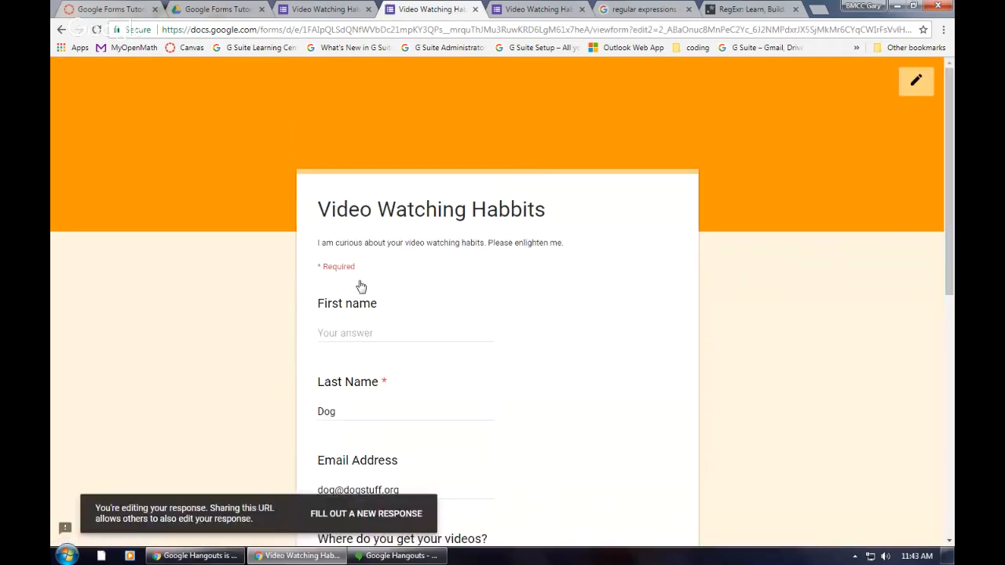
scroll(488, 349, "down", 3)
scroll(487, 345, "down", 4)
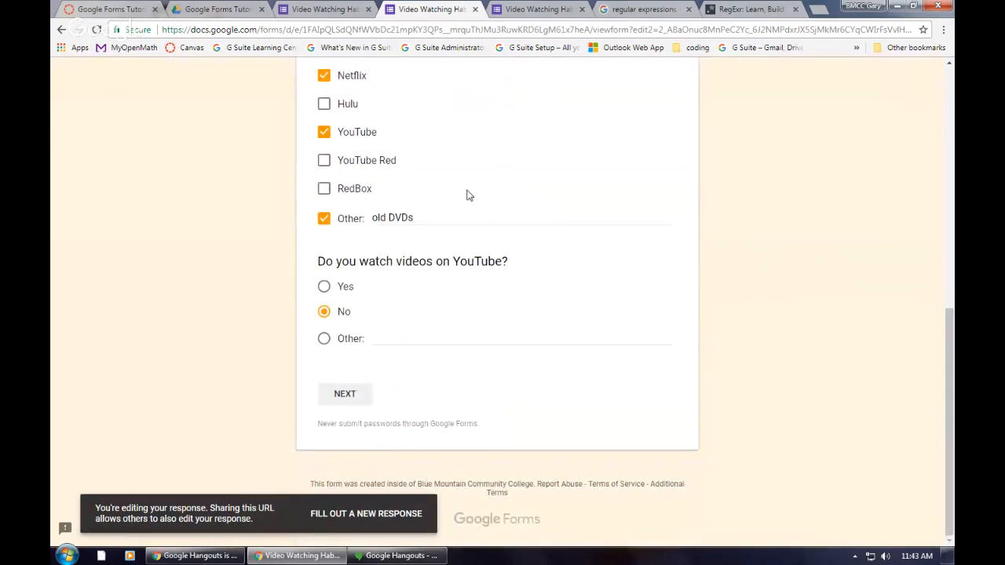
Step: Close the old form preview pages, discarding any unsaved changes, and open a fresh preview from the form editor
left_click(475, 10)
left_click(476, 11)
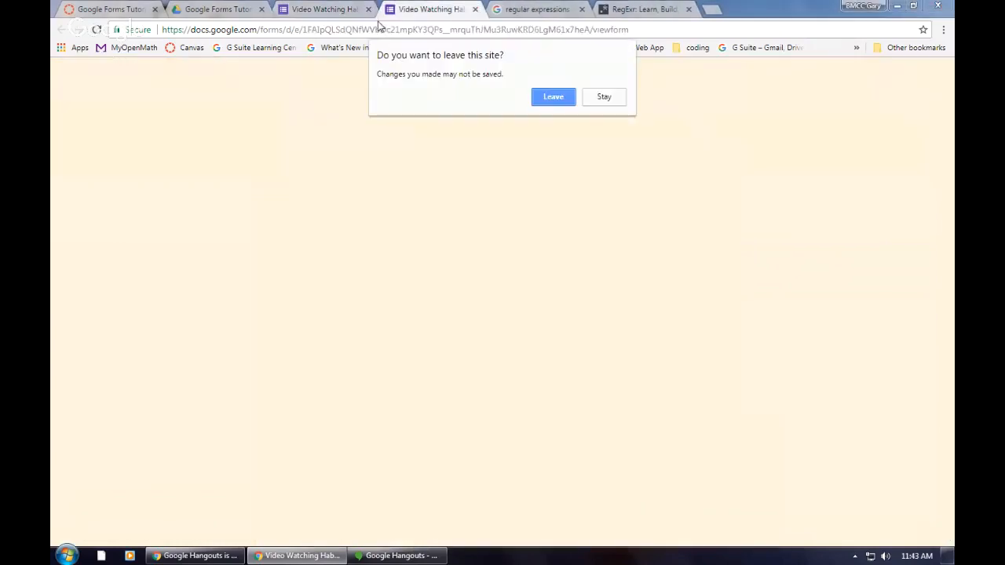
left_click(554, 96)
left_click(369, 14)
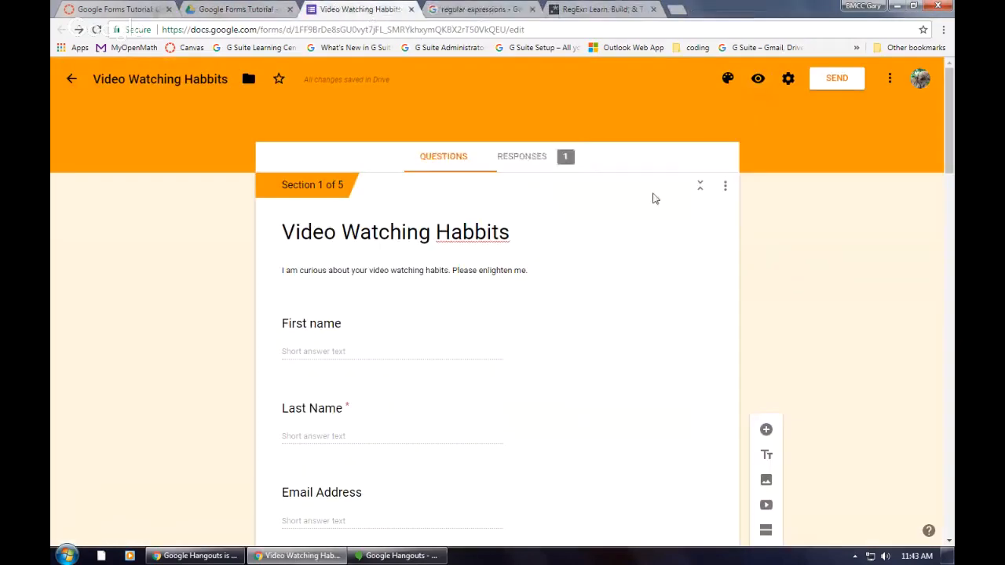
left_click(757, 81)
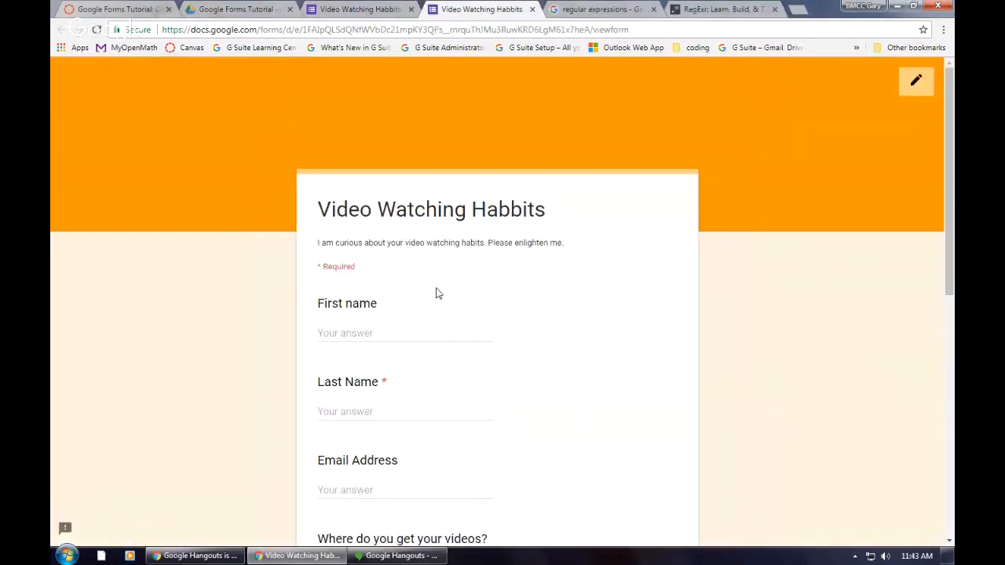
Step: Enter a single capital letter as the sample last name, leaving the first name blank
scroll(435, 295, "down", 3)
left_click(383, 223)
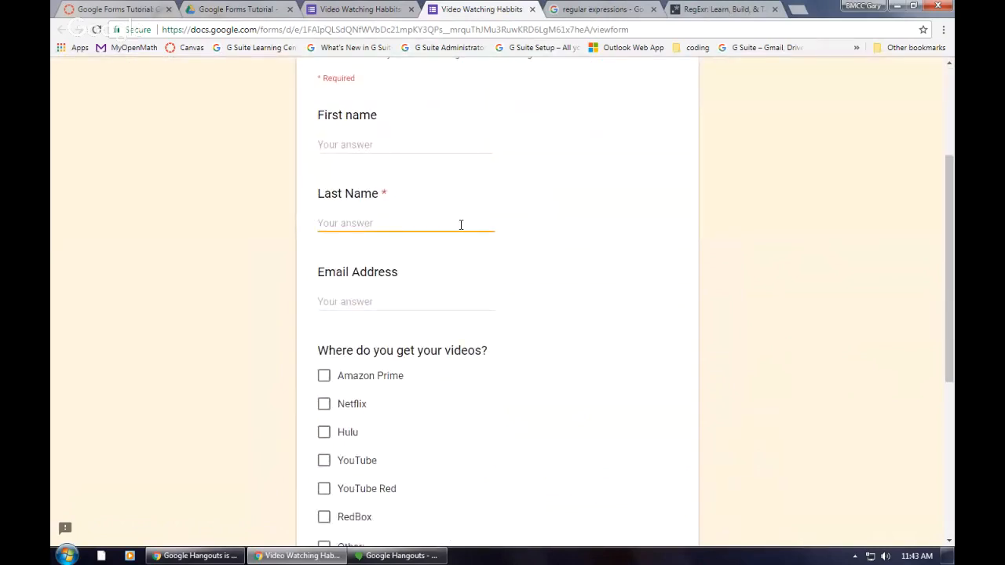
type("P")
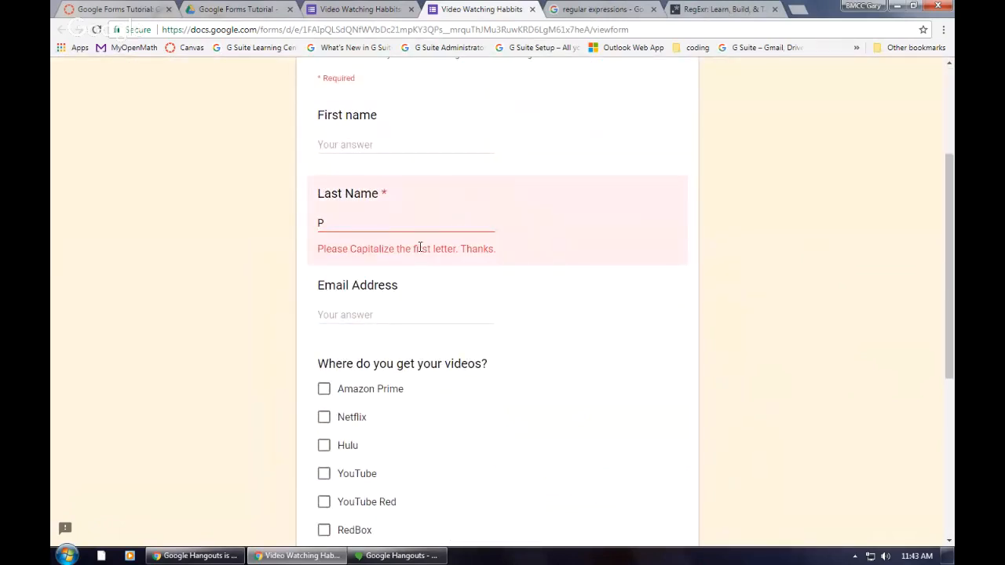
Step: Answer "Do you watch videos on YouTube?" with Other, entering "sometimes", and try to continue to the next section
scroll(397, 224, "down", 4)
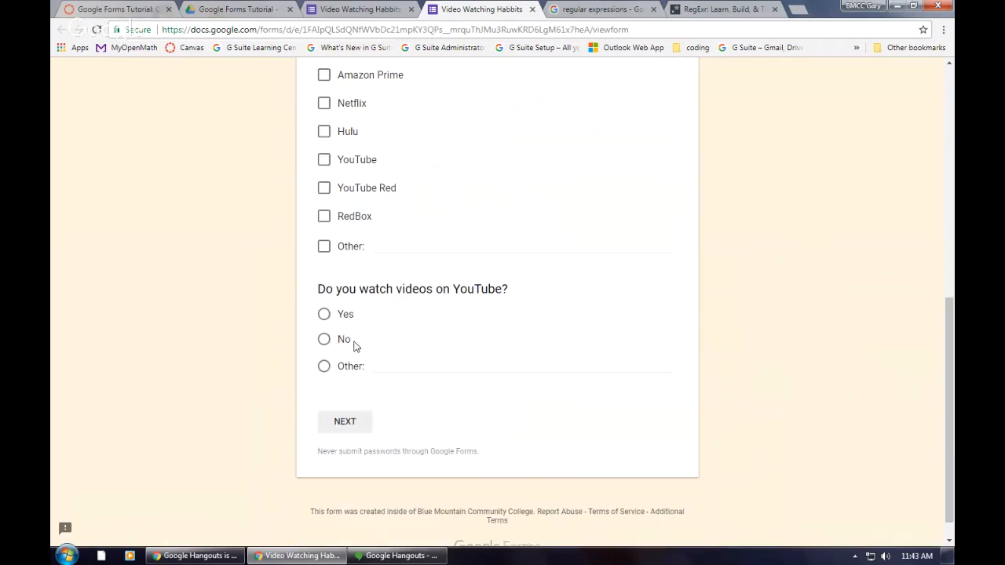
left_click(323, 371)
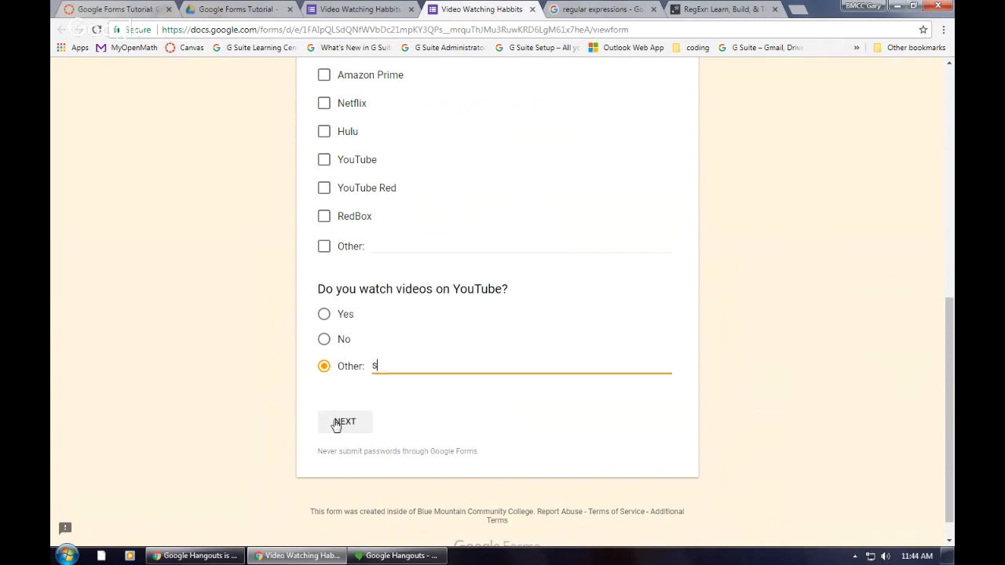
type("sometimes")
left_click(357, 428)
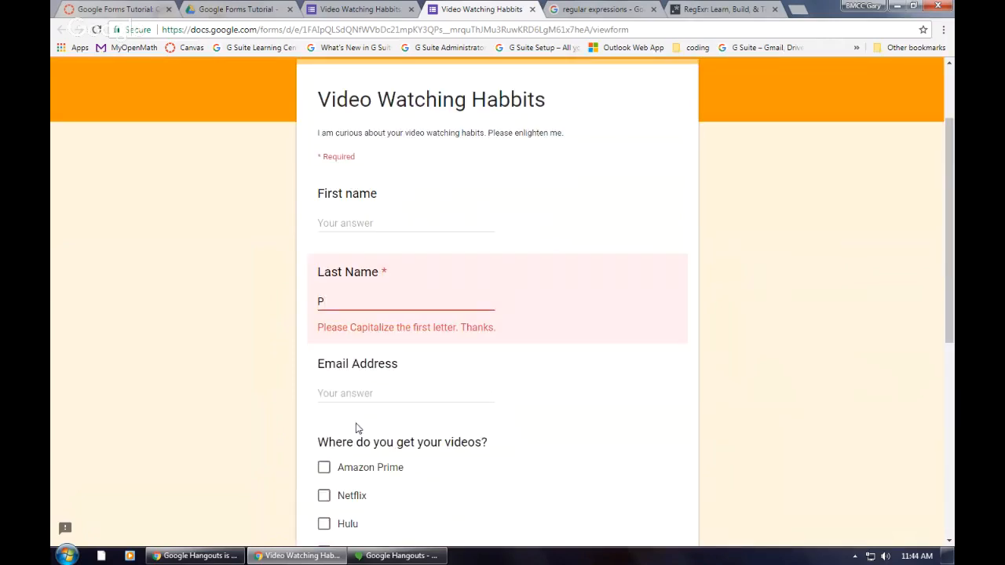
Step: Extend the sample last name to two letters and continue to the next section of the form
type("a")
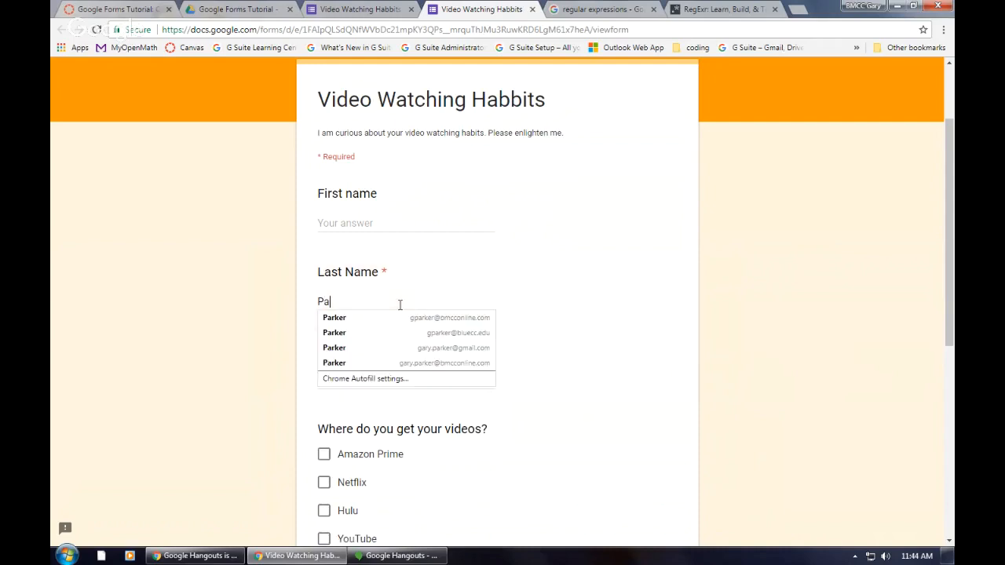
scroll(552, 425, "down", 5)
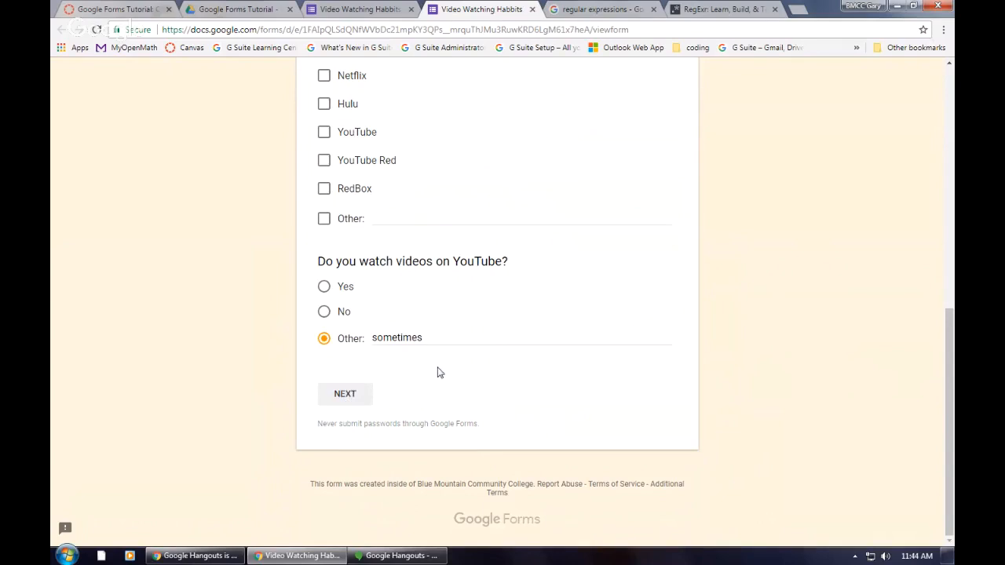
left_click(347, 397)
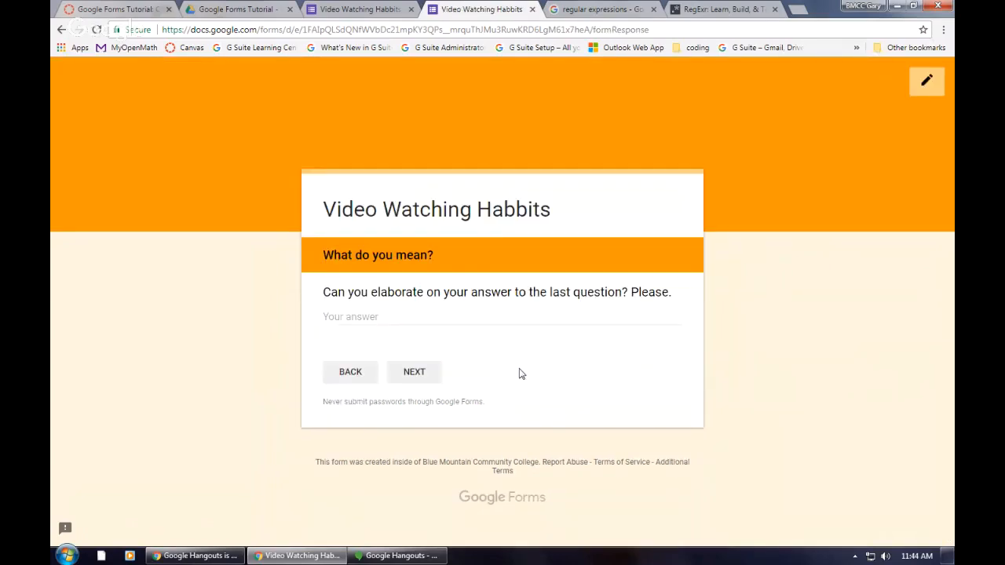
Step: Elaborate on the last answer with "I watch youtube once or twice each week." and continue to the final section
left_click(414, 320)
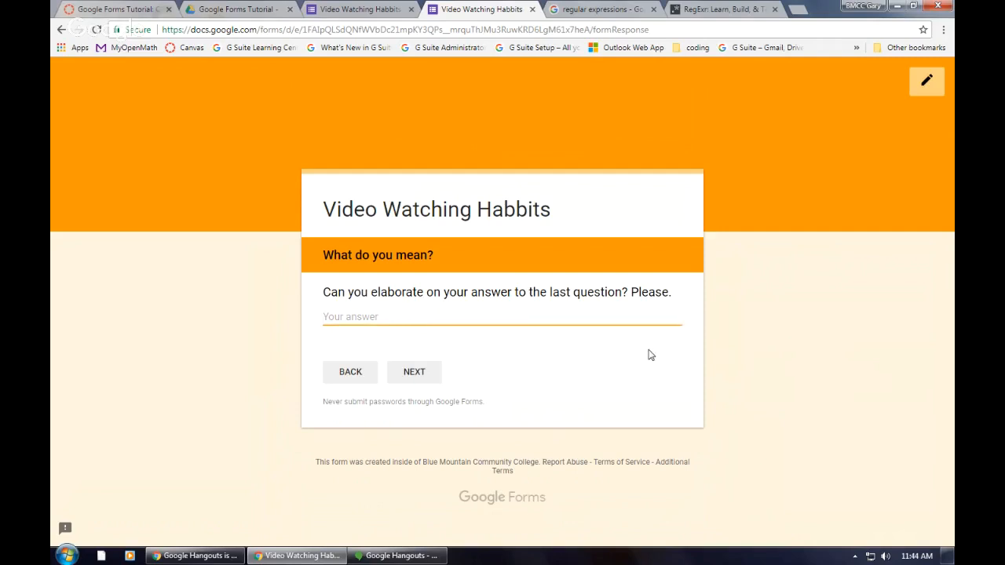
type("I watch youtube ones")
key("BackSpace")
type("ce")
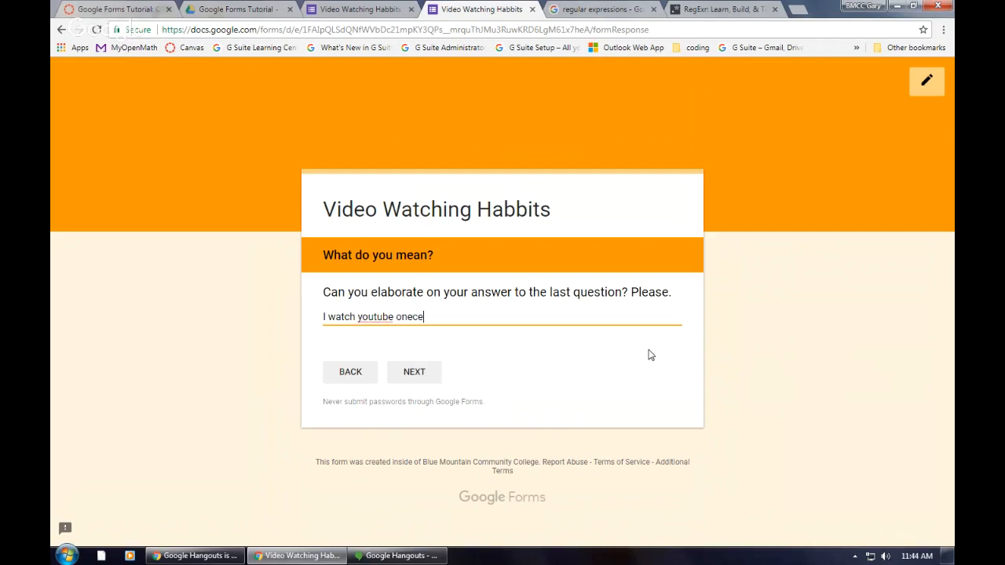
type(" or twice each week.")
left_click(432, 379)
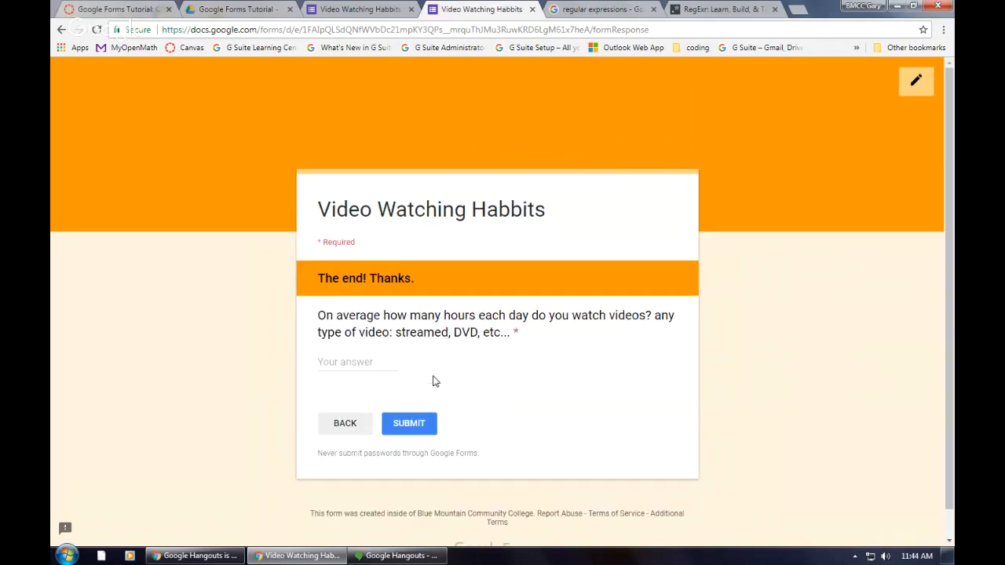
Step: Enter 20 as the average daily hours of watching videos and submit the response
left_click(355, 362)
type("20")
left_click(409, 424)
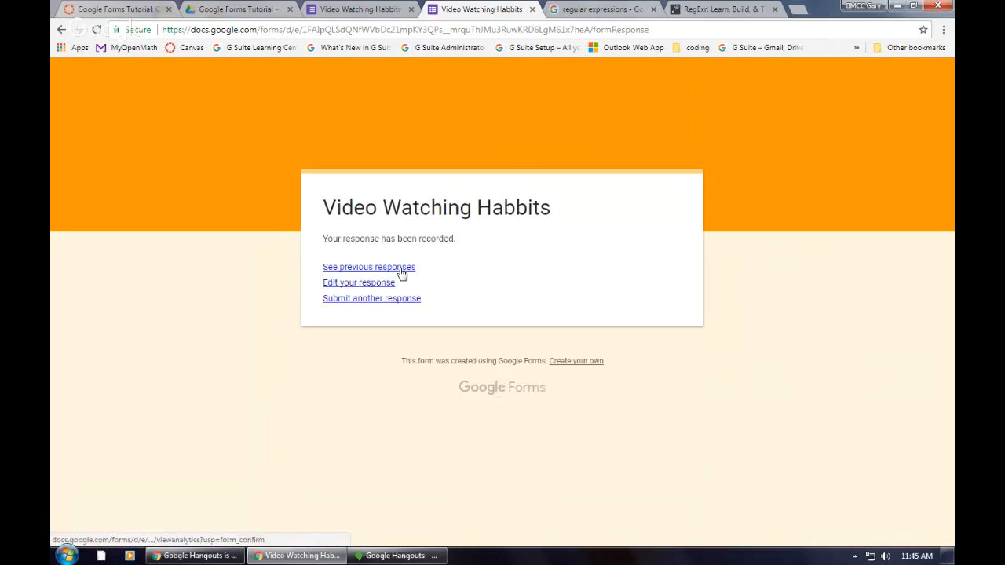
Step: Open the summary of previous responses, examine the answers and charts for each question, and close it
left_click(402, 270)
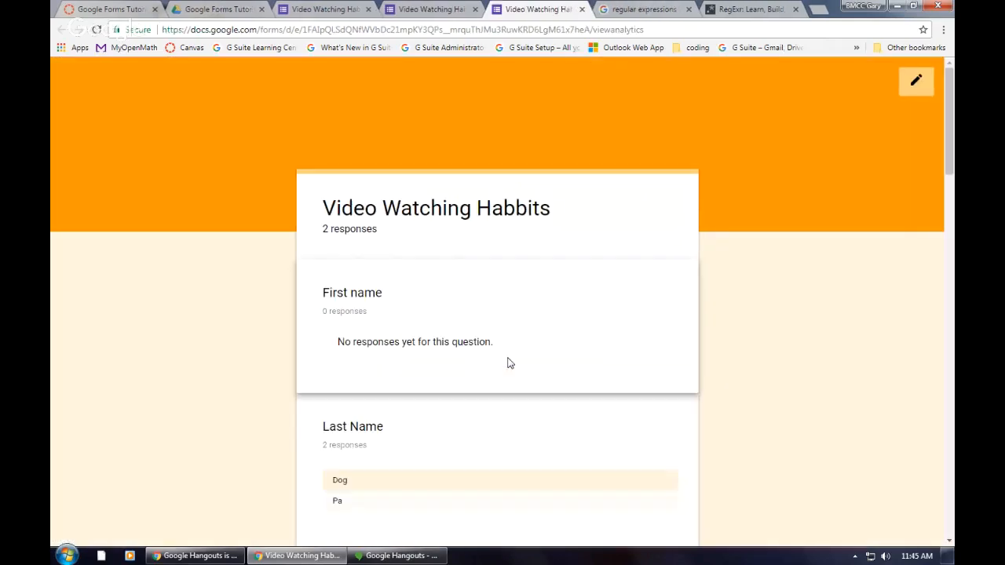
scroll(508, 363, "down", 12)
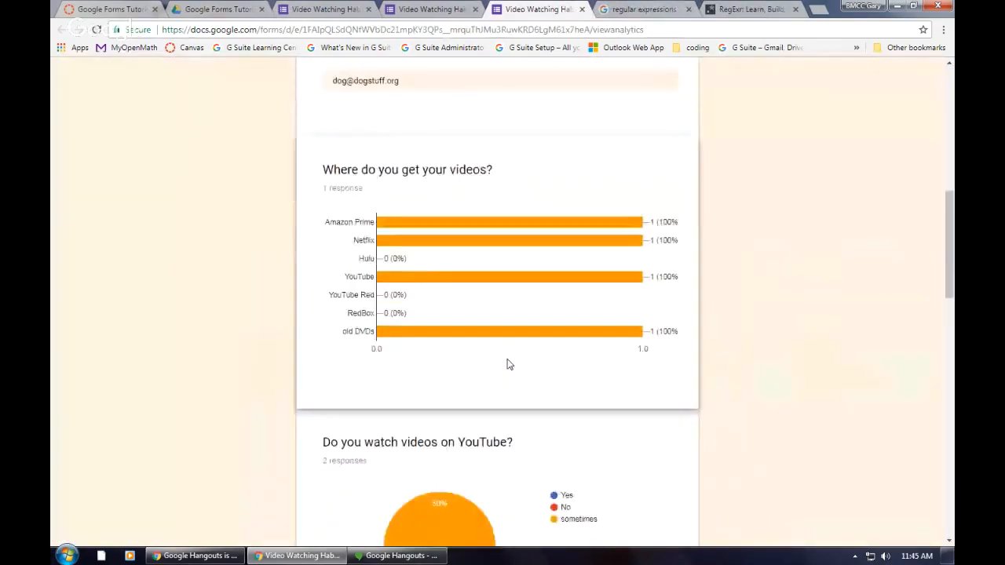
scroll(518, 234, "down", 5)
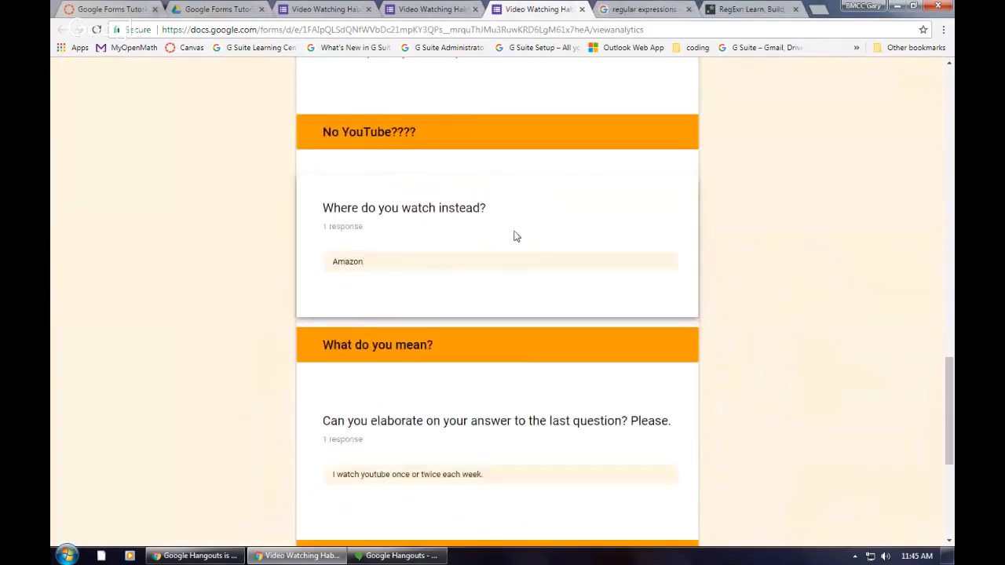
scroll(515, 238, "up", 5)
scroll(515, 240, "up", 4)
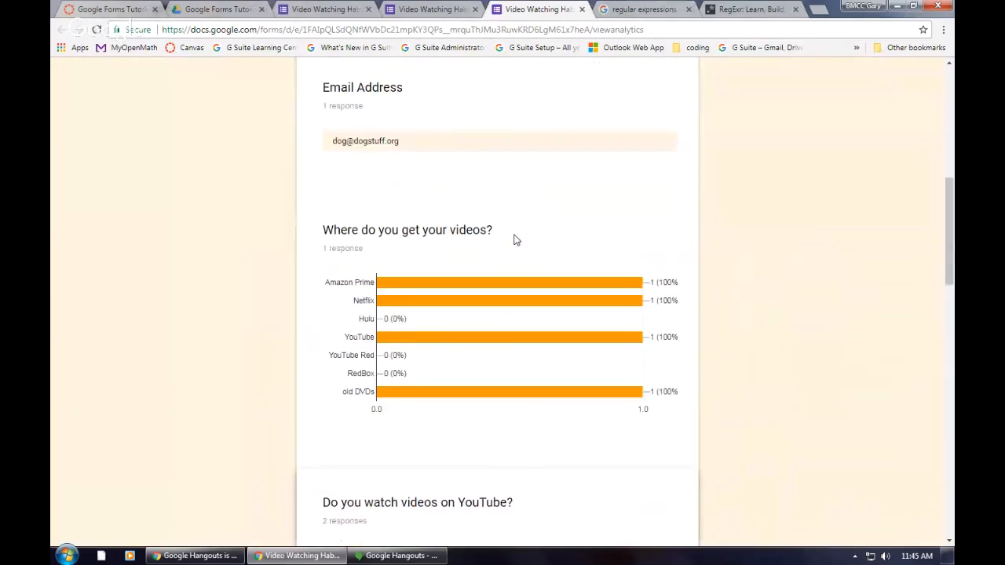
scroll(515, 248, "up", 6)
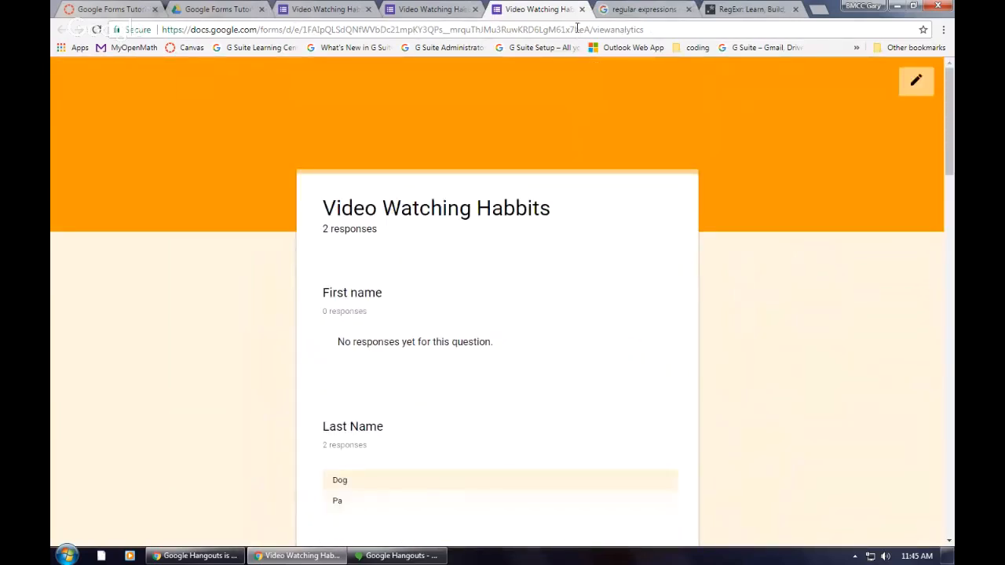
left_click(582, 9)
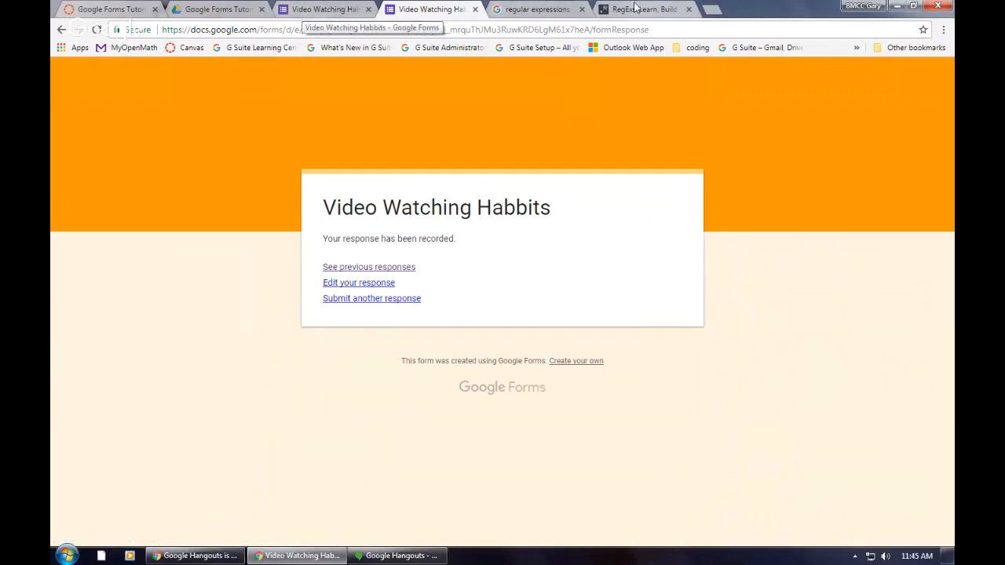
Step: Return to the form editor and look over the questions in the first section
left_click(310, 11)
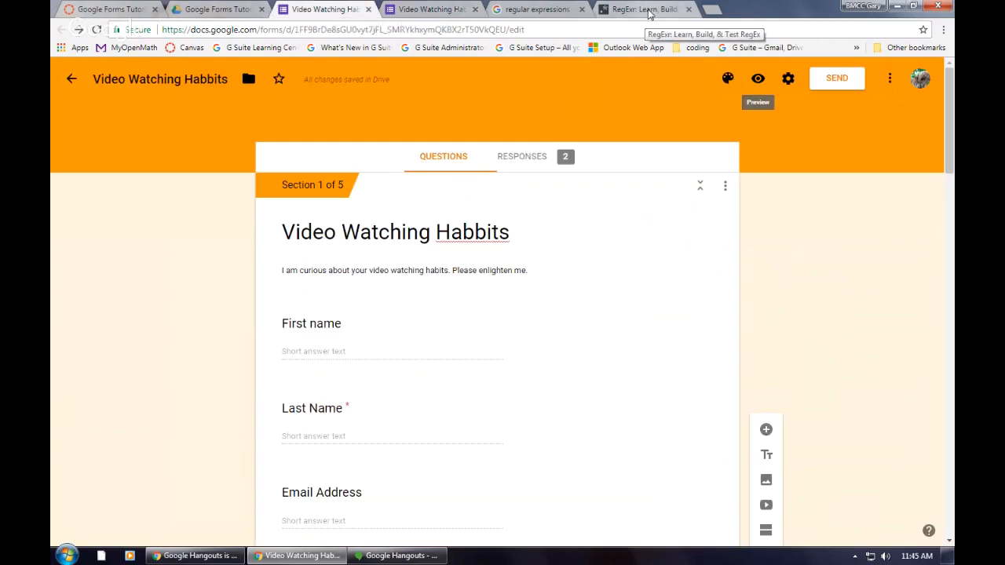
scroll(361, 387, "down", 3)
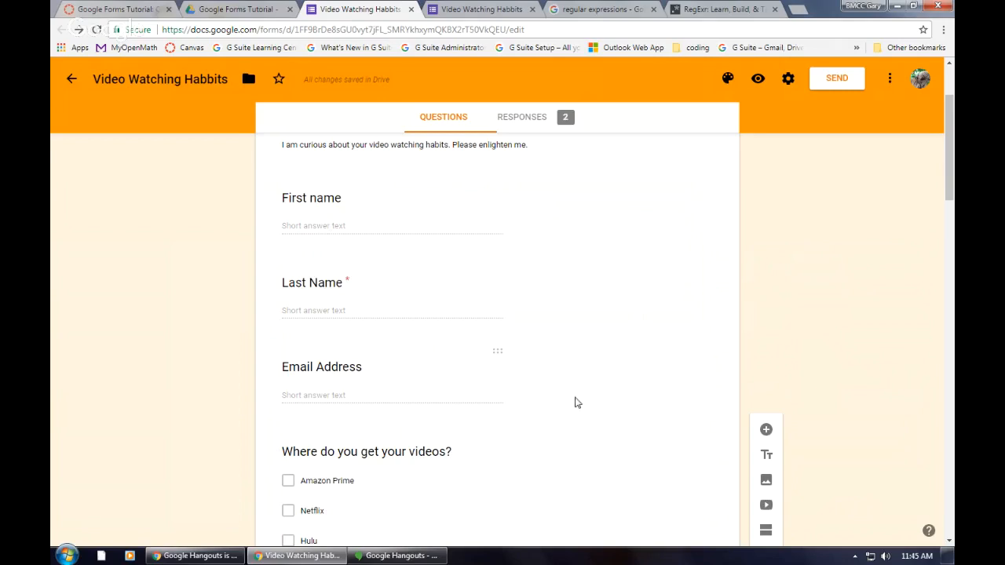
scroll(578, 403, "down", 3)
scroll(579, 400, "up", 5)
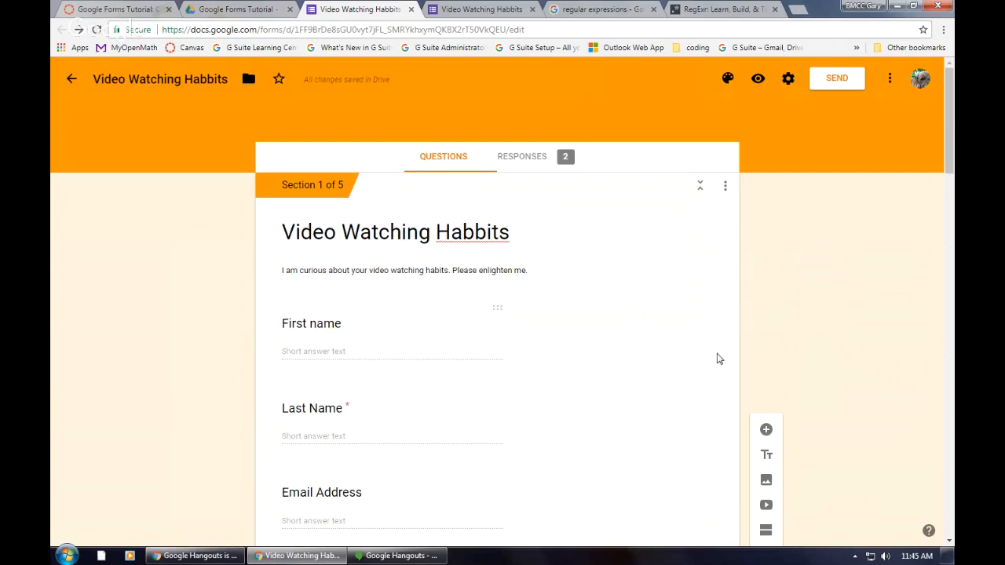
scroll(651, 382, "down", 3)
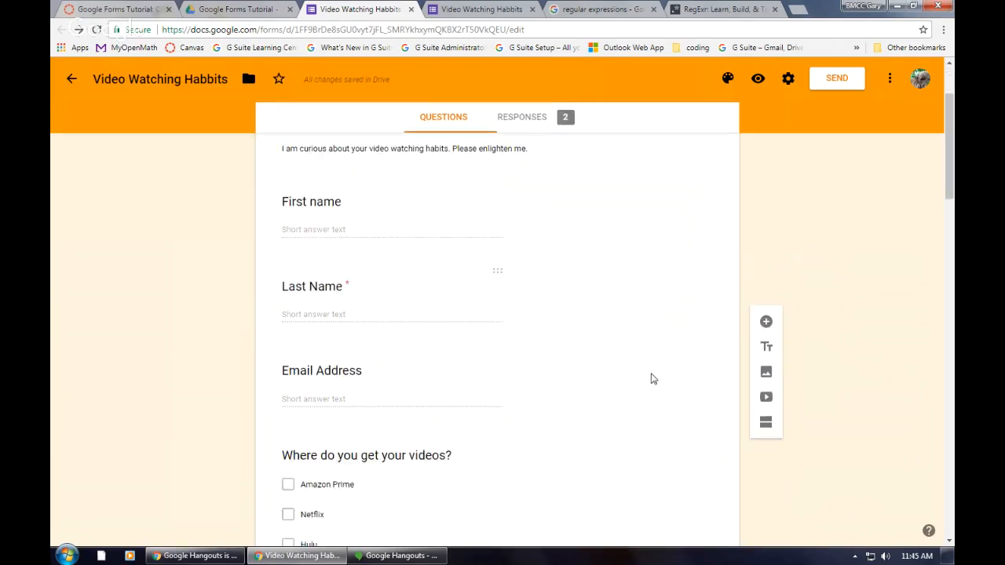
Step: Correct the spelling of the form's heading so it reads "Video Watching Habits"
scroll(651, 379, "up", 3)
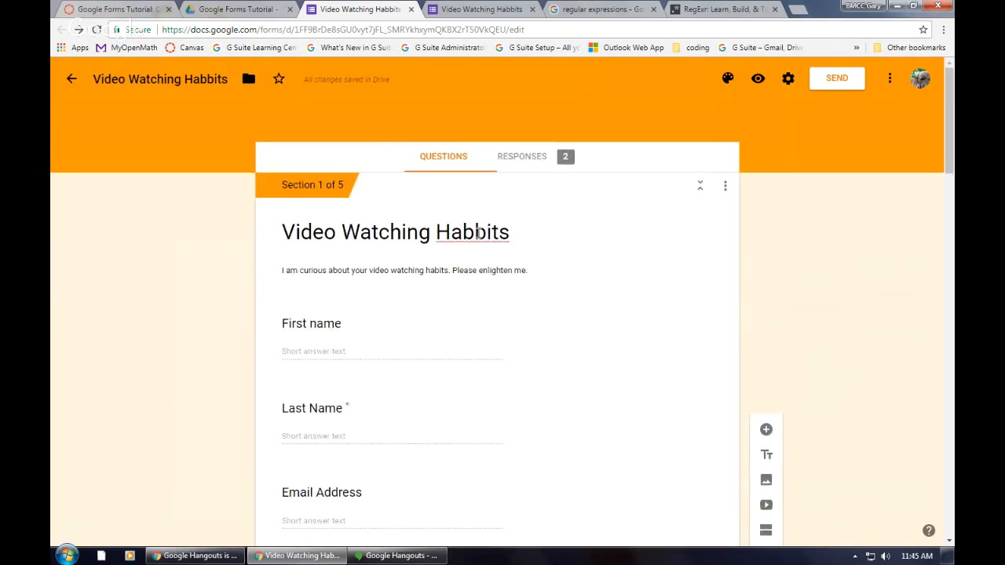
triple_click(477, 233)
left_click(474, 230)
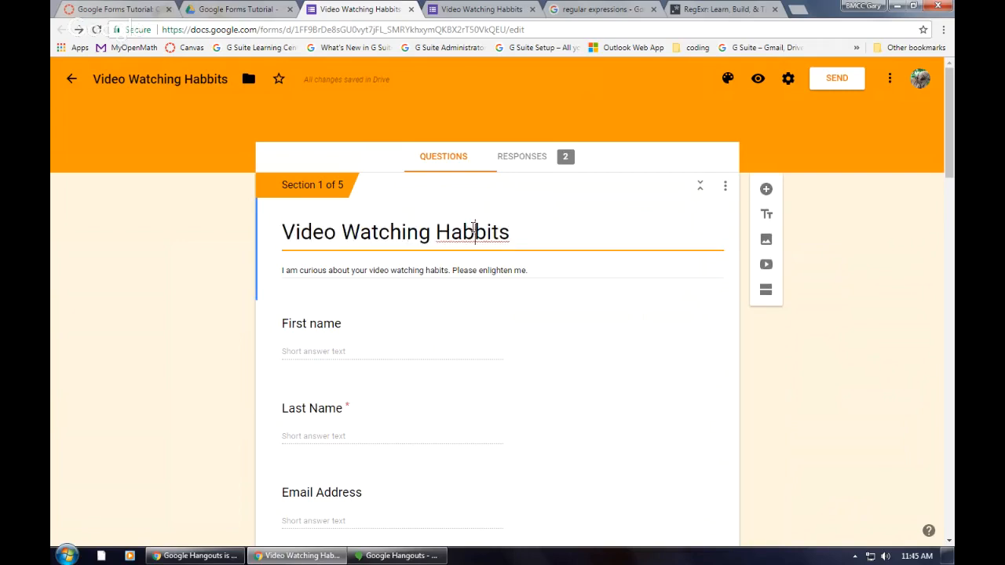
key("BackSpace")
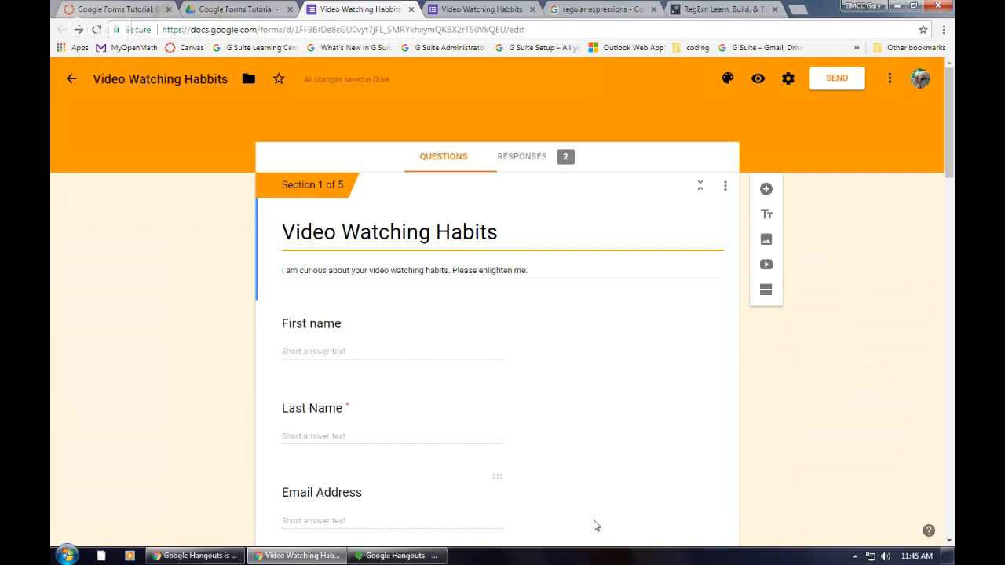
scroll(638, 372, "down", 1)
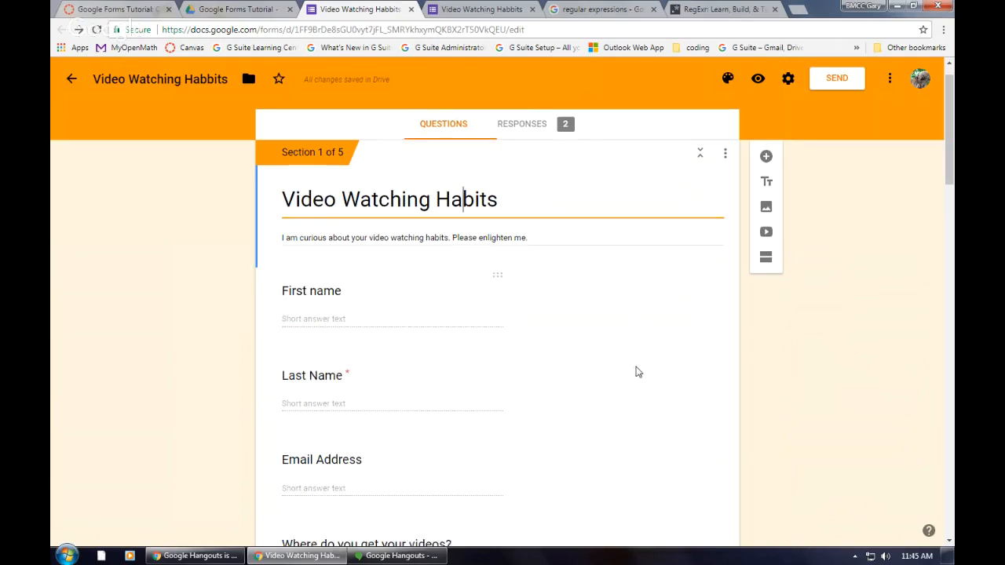
scroll(636, 369, "down", 3)
scroll(635, 375, "up", 3)
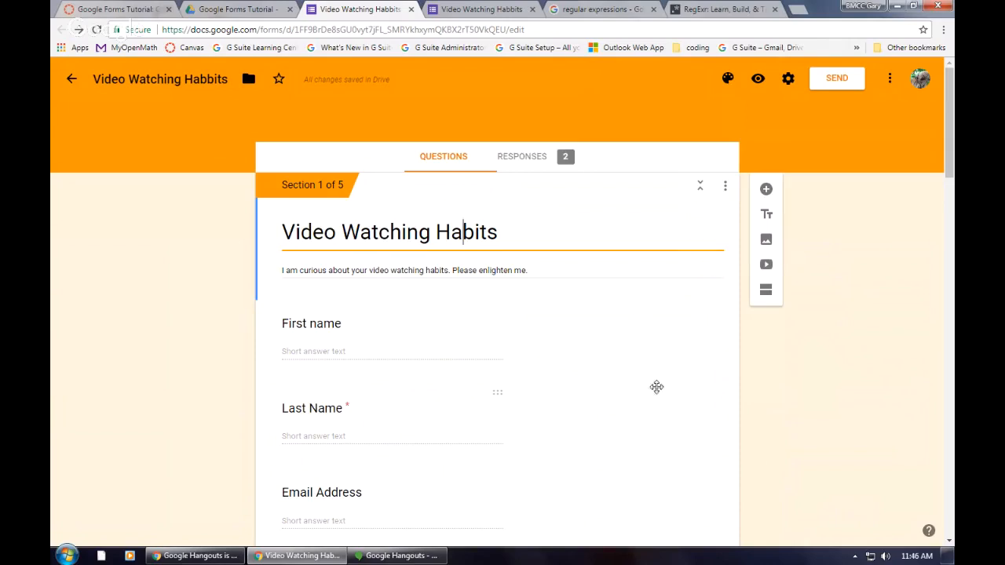
Step: Look through the form's general, presentation and quiz settings, trying the Collect email addresses option, and discard the changes
left_click(789, 79)
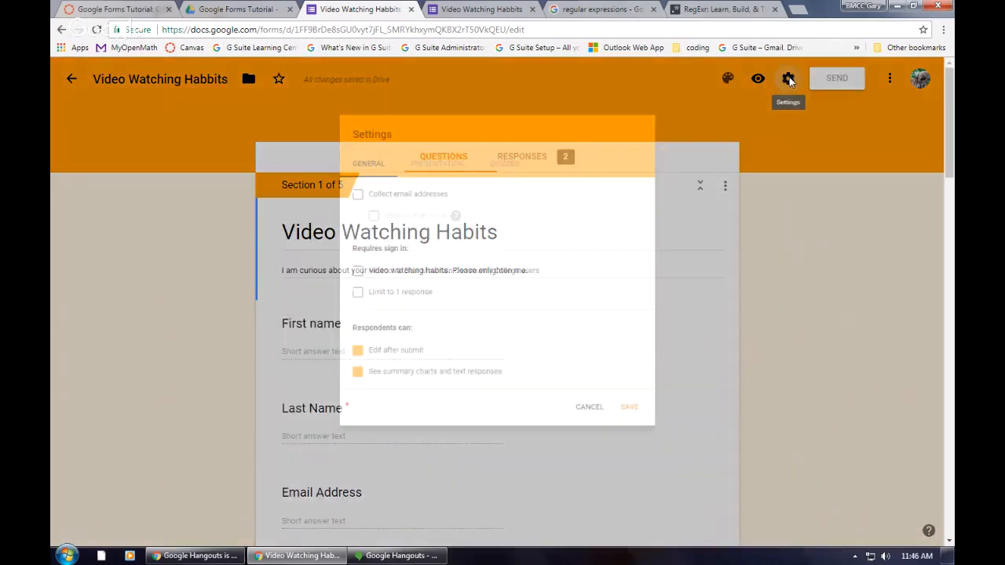
left_click(333, 182)
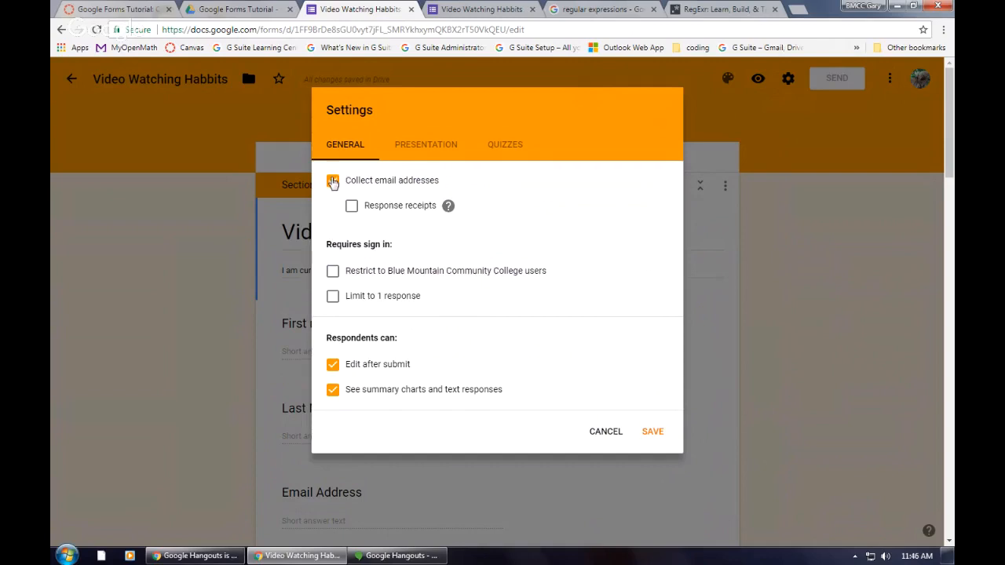
left_click(429, 149)
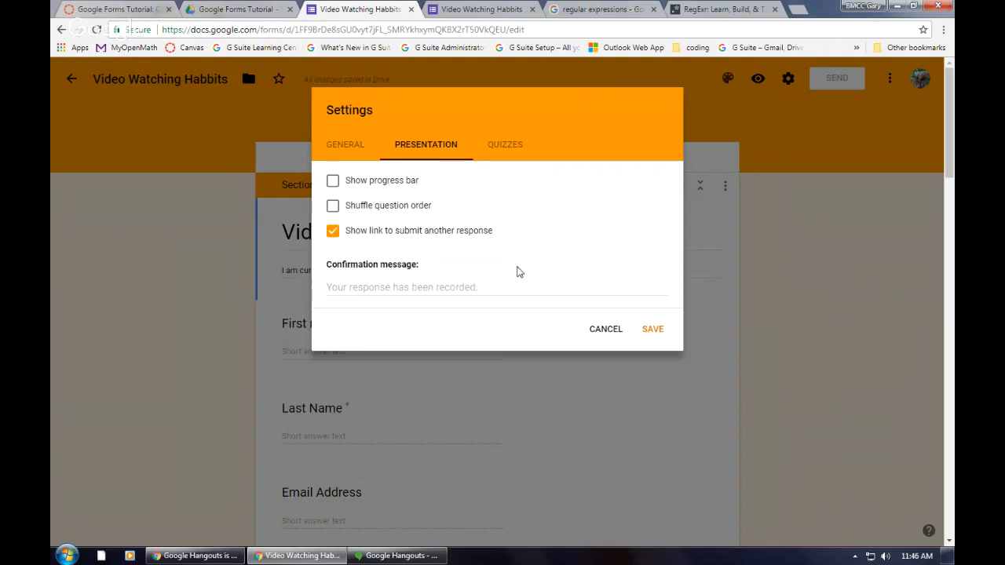
left_click(506, 148)
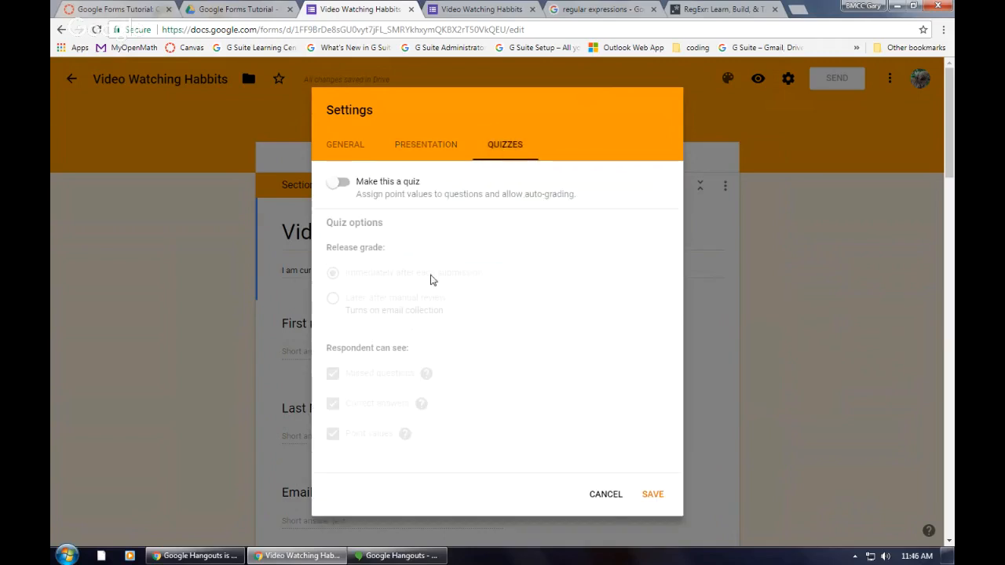
left_click(602, 497)
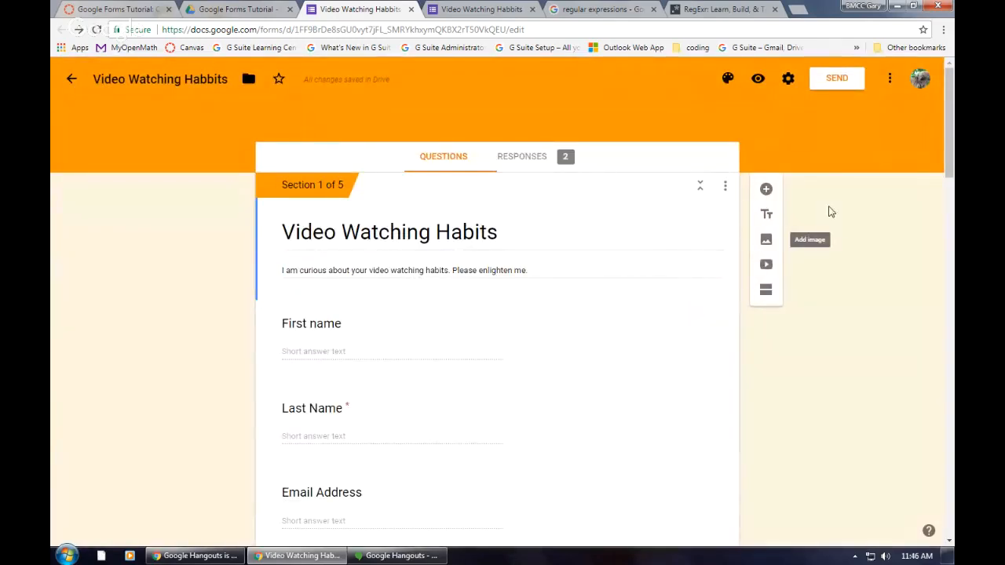
Step: Start sending the form by email, fill in the recipient's email address, and check the subject and message
left_click(836, 81)
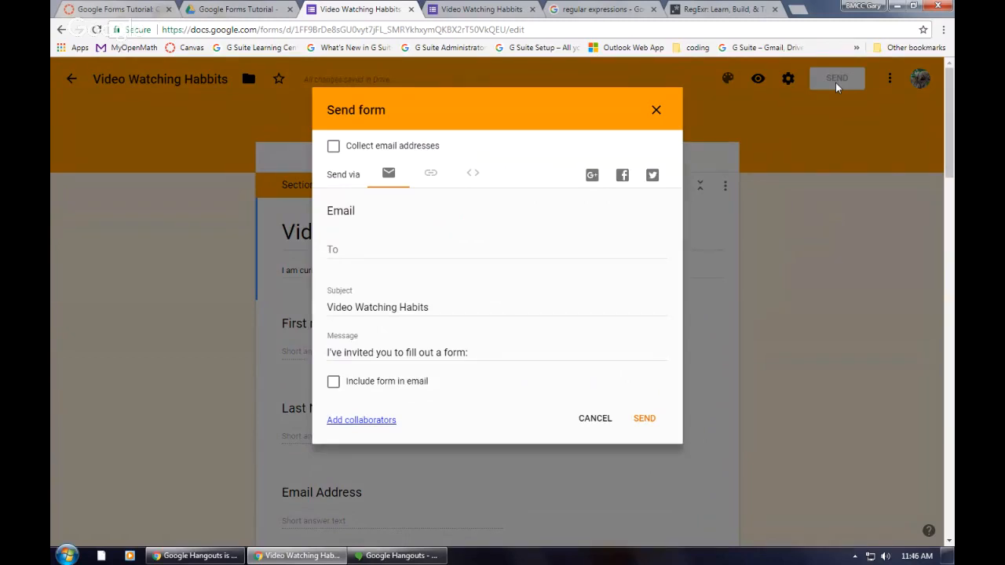
left_click(404, 253)
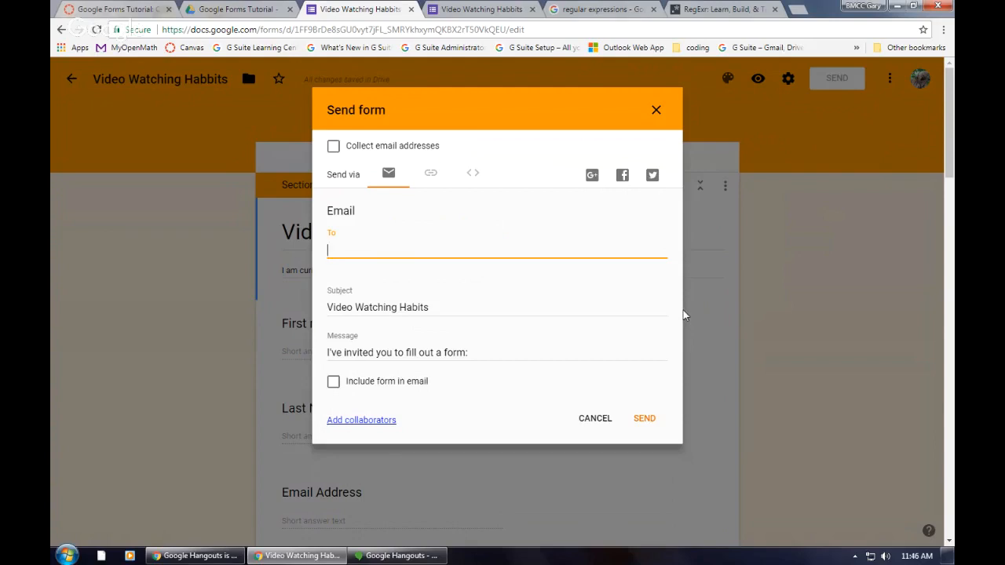
type("gpark")
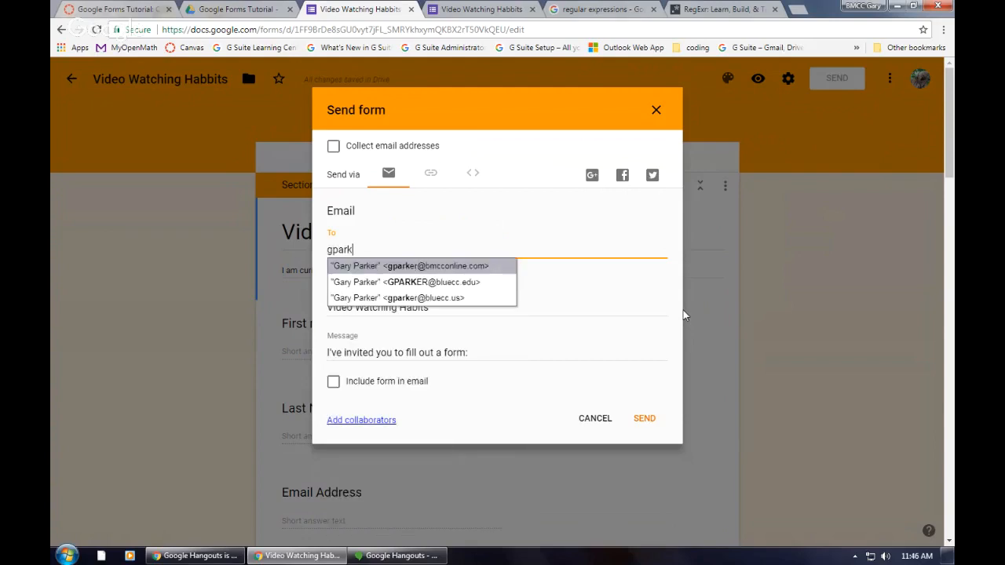
left_click(485, 265)
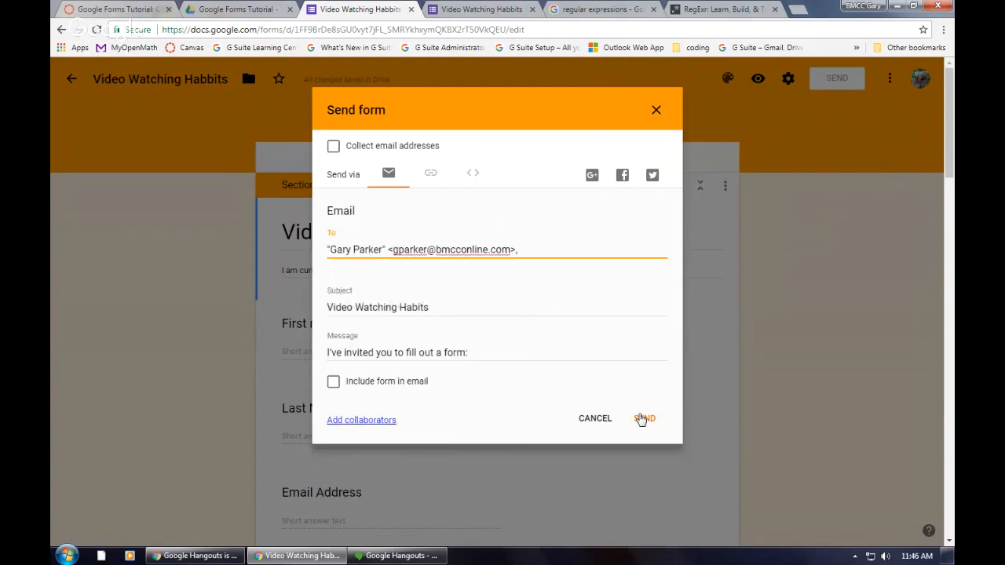
left_click(404, 304)
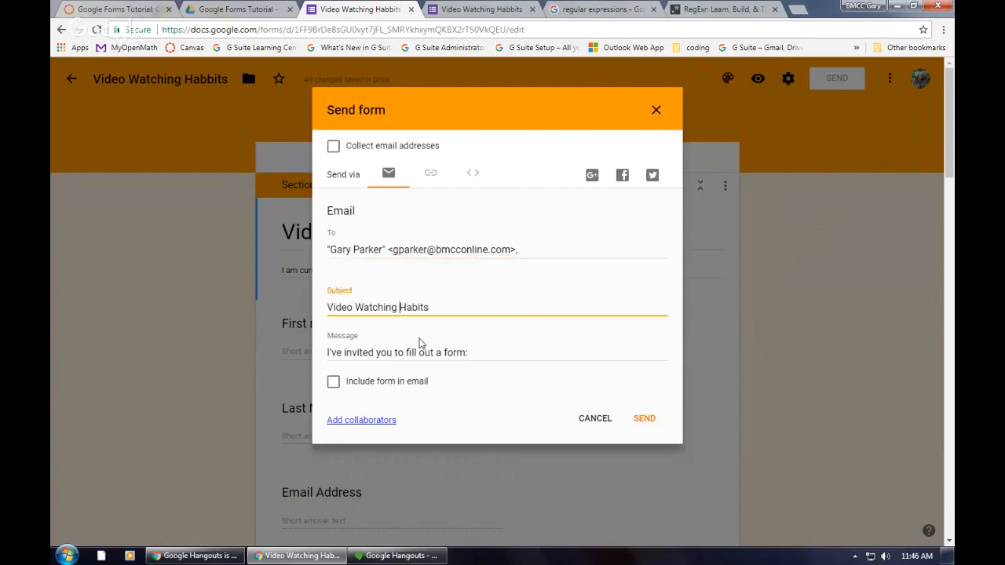
left_click(482, 354)
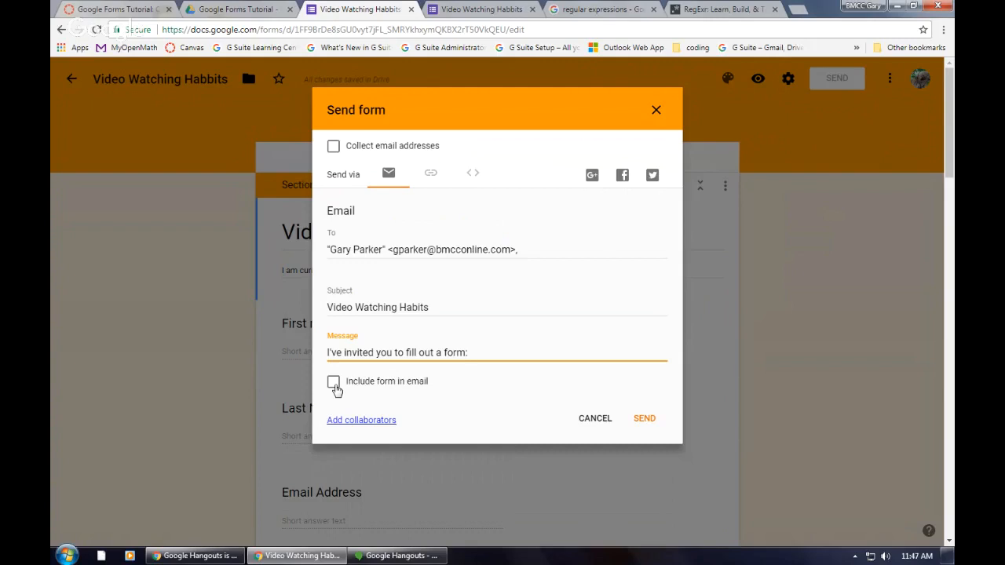
Step: Examine the link and HTML embed options for sending the form, return to the email option, and cancel sending
left_click(433, 177)
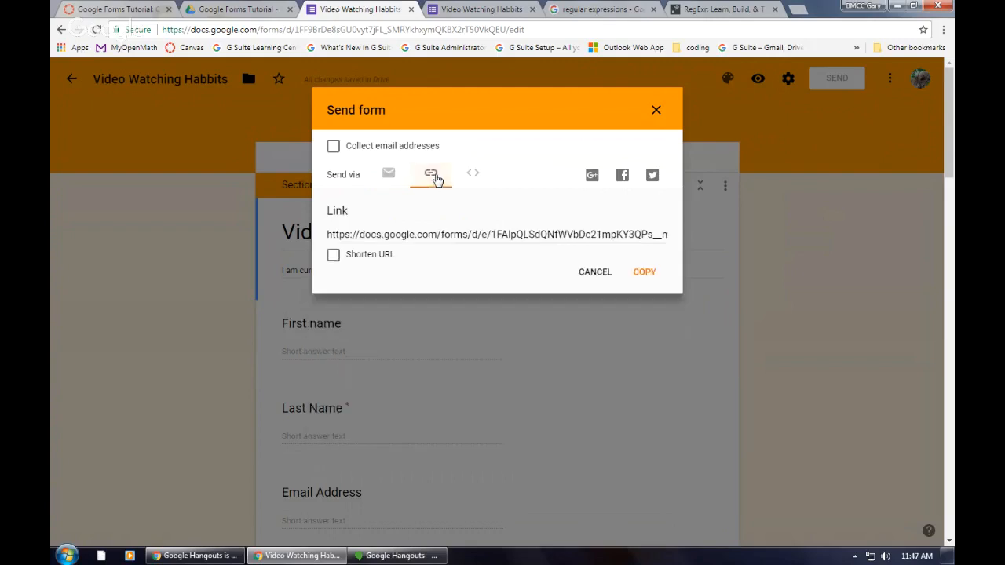
left_click(502, 237)
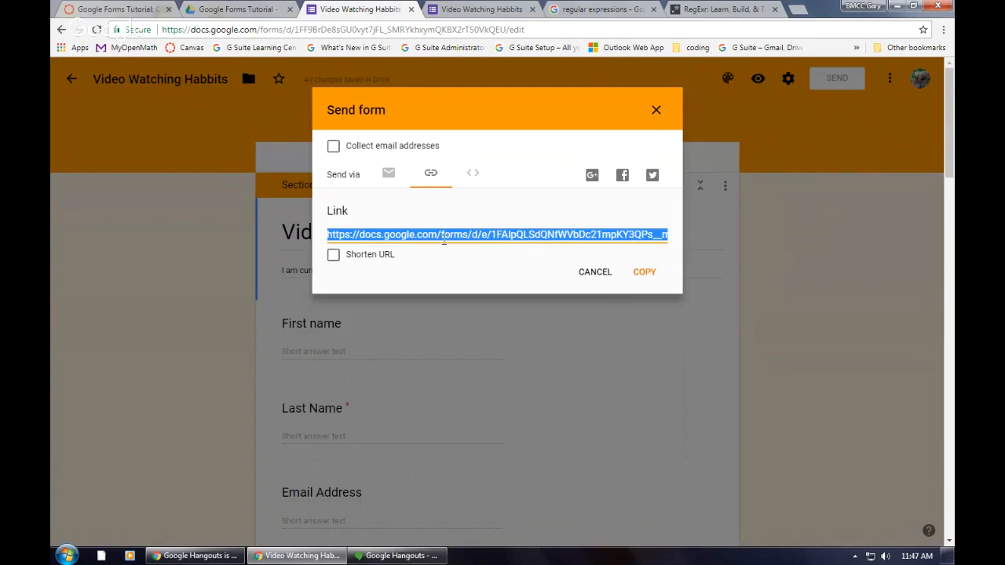
left_click(472, 176)
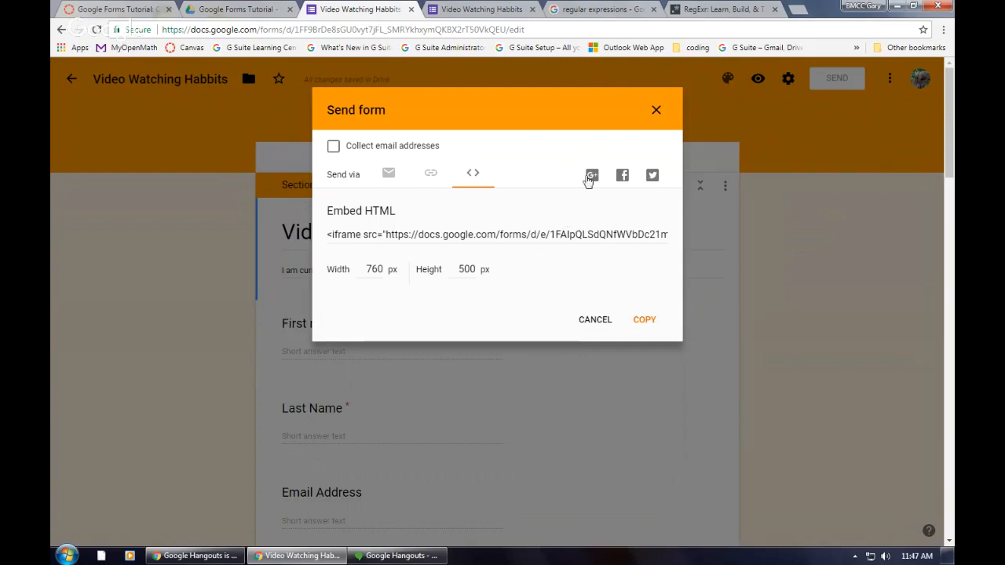
left_click(387, 173)
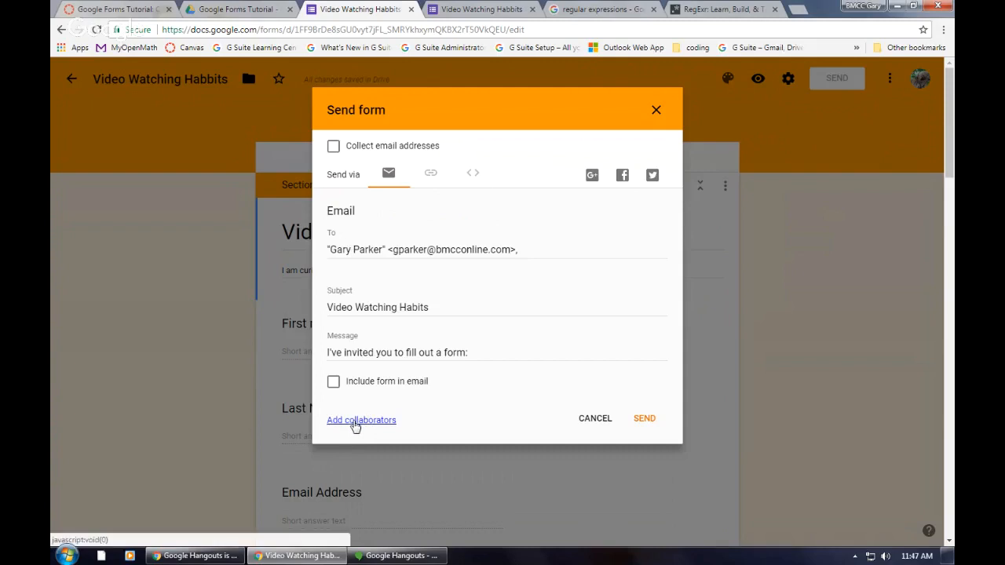
left_click(591, 419)
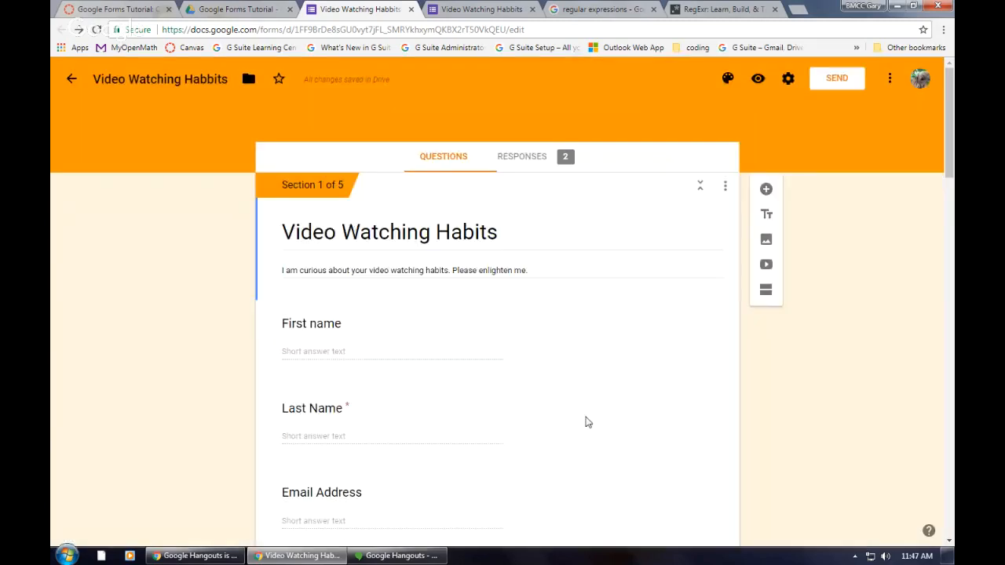
Step: Open the form's collaborator sharing settings and add a colleague's email address as an invitee
left_click(889, 81)
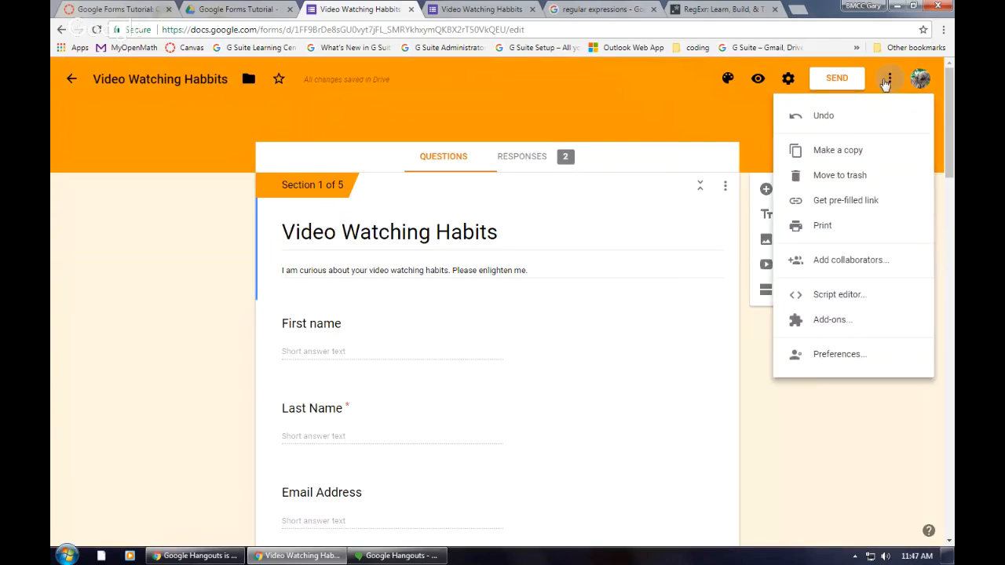
left_click(846, 261)
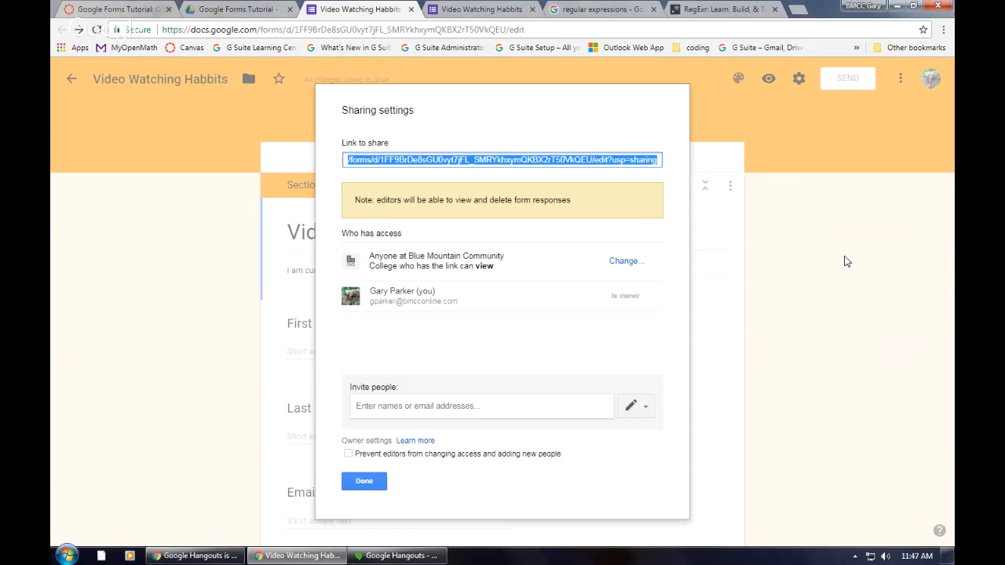
left_click(499, 405)
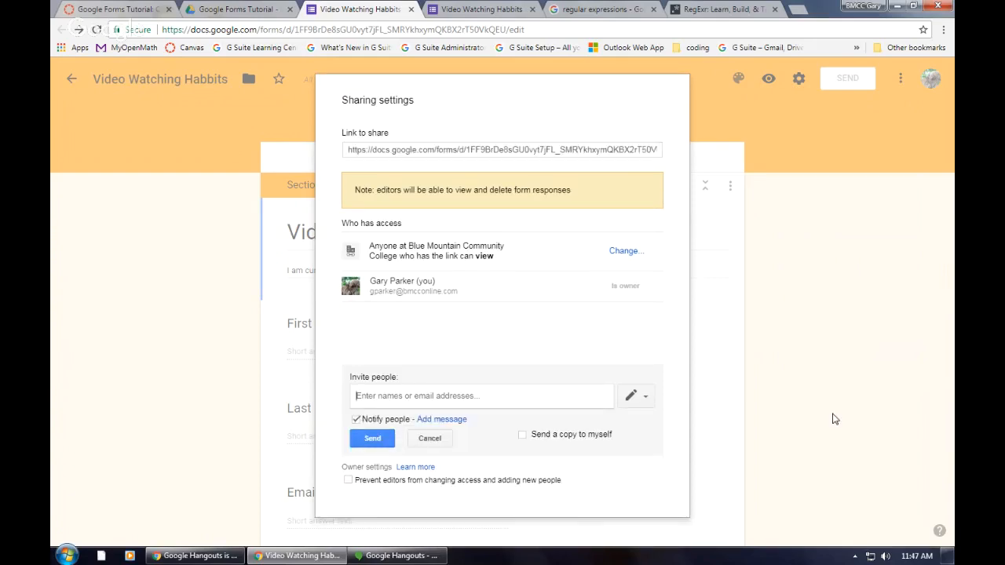
type("greg")
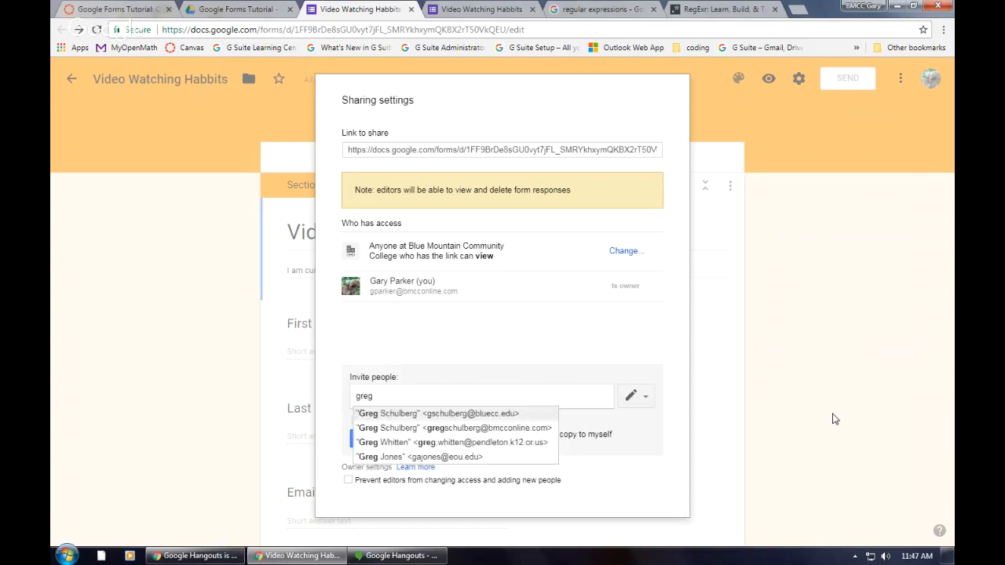
left_click(465, 414)
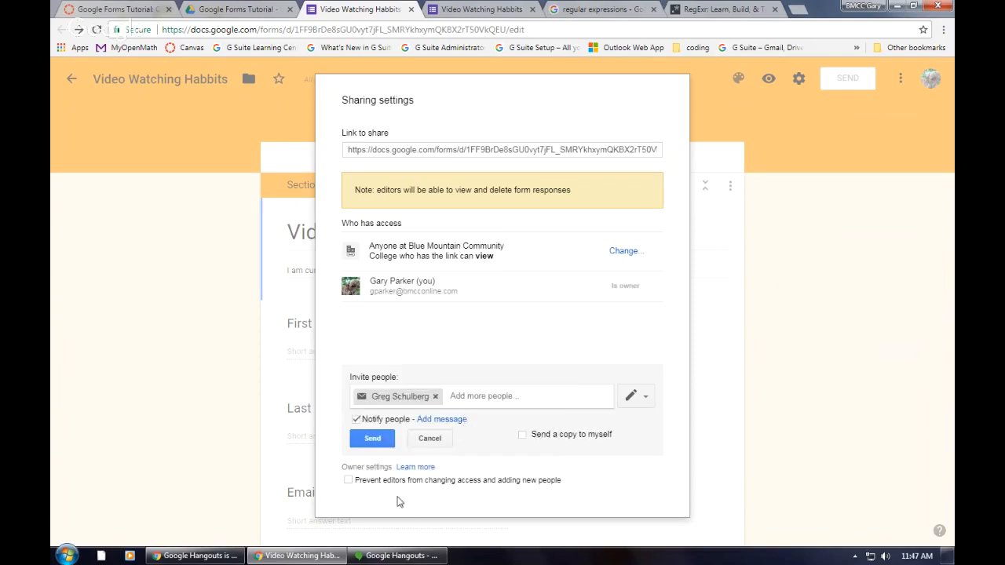
Step: Add the message "Please help edit this survey with me." to the collaborator invitation
left_click(451, 419)
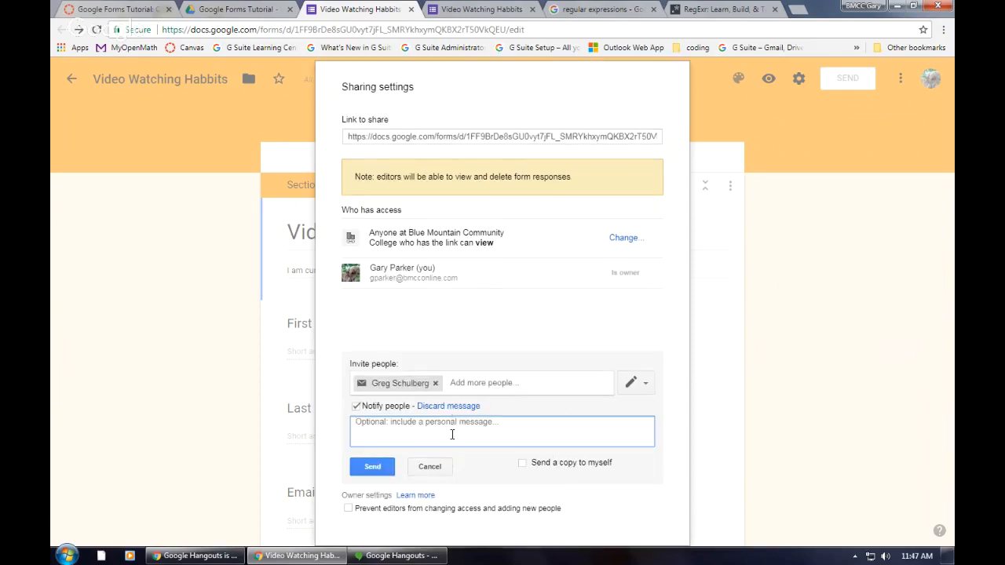
type("Please help")
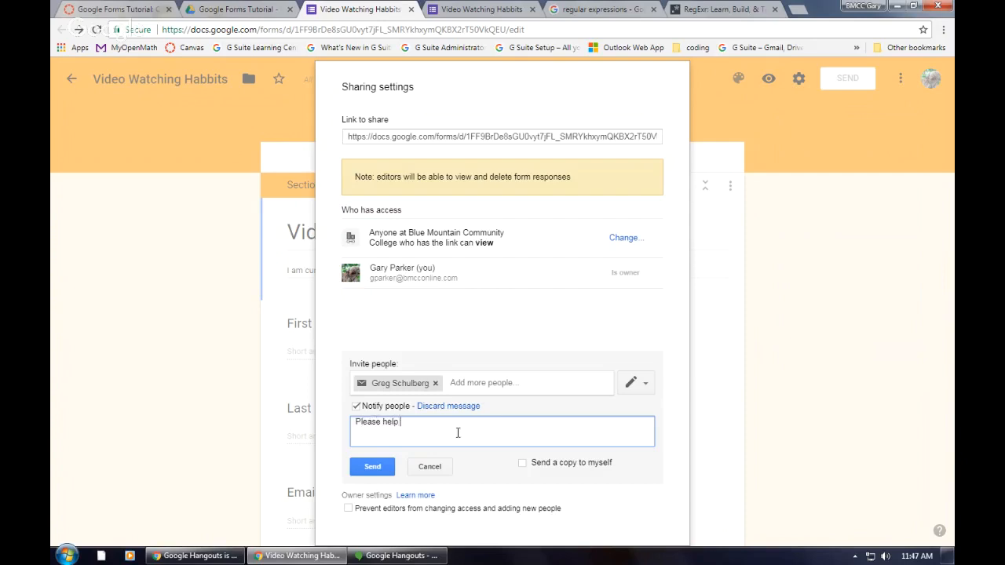
type(" edit tjhi")
type("his")
key("BackSpace")
type("this survey with me.")
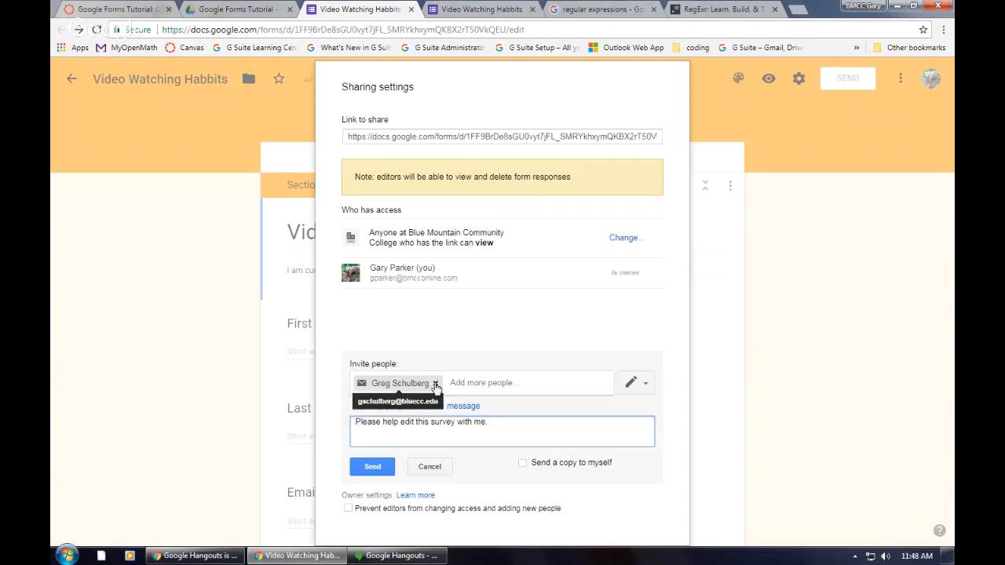
Step: Add a second invitee's email address and send the collaboration invitations, including to the recipient without a Google account
left_click(469, 385)
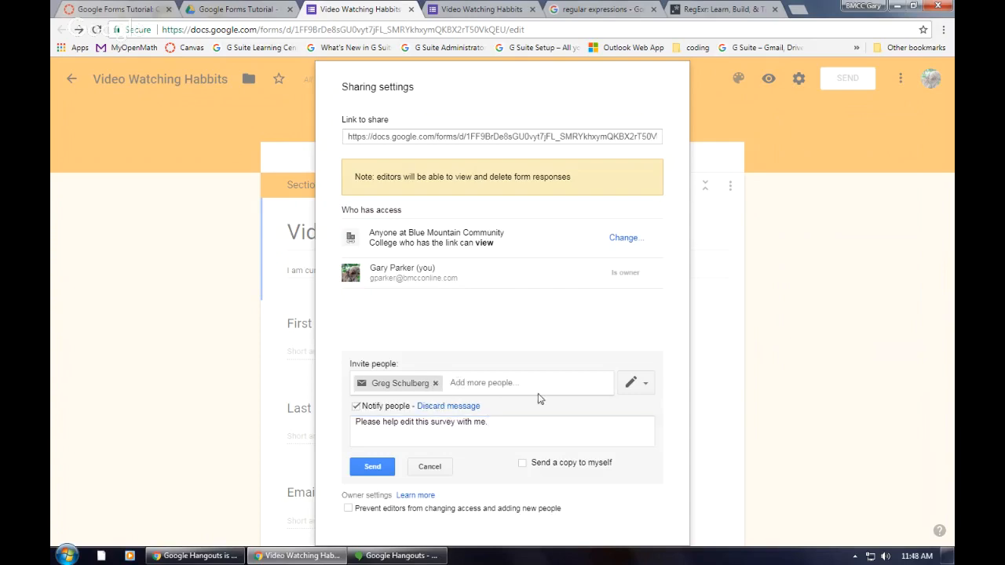
type("coach")
key("BackSpace")
key("BackSpace")
key("BackSpace")
type("math")
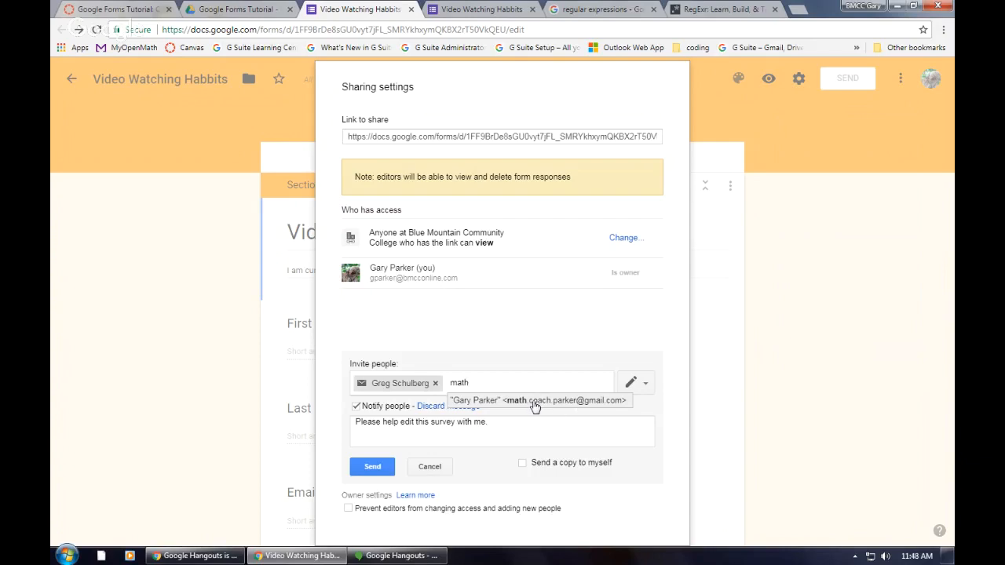
left_click(535, 406)
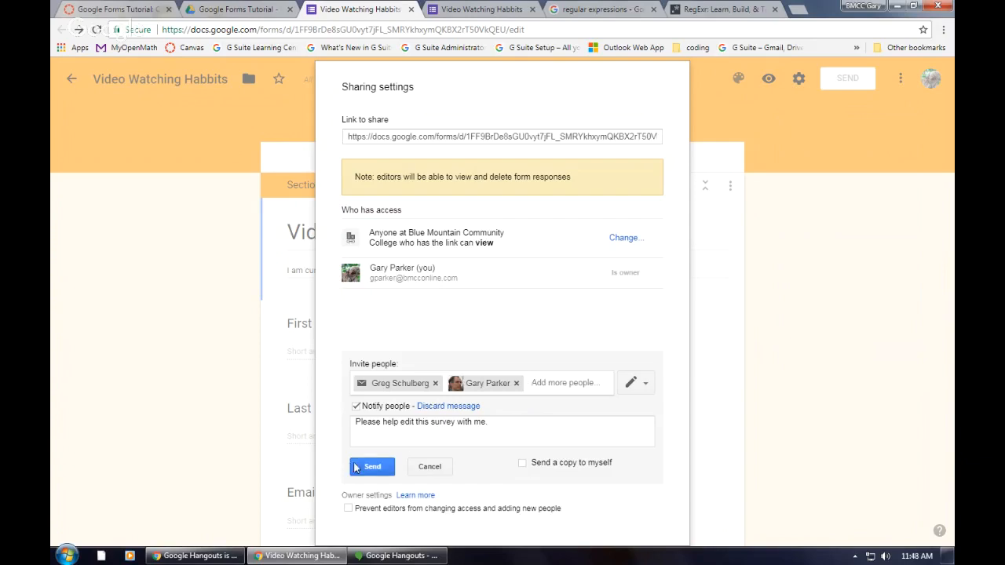
left_click(369, 468)
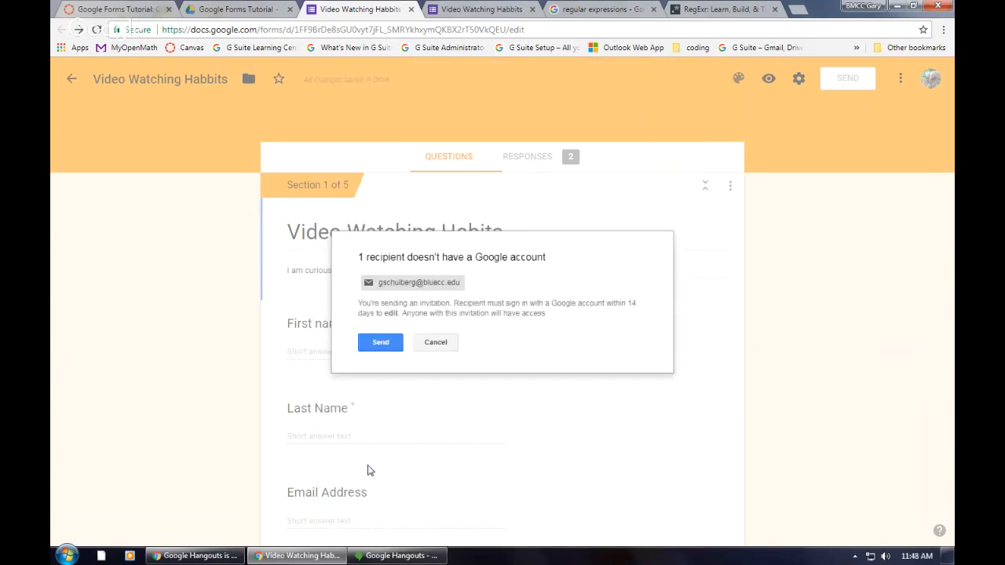
left_click(381, 342)
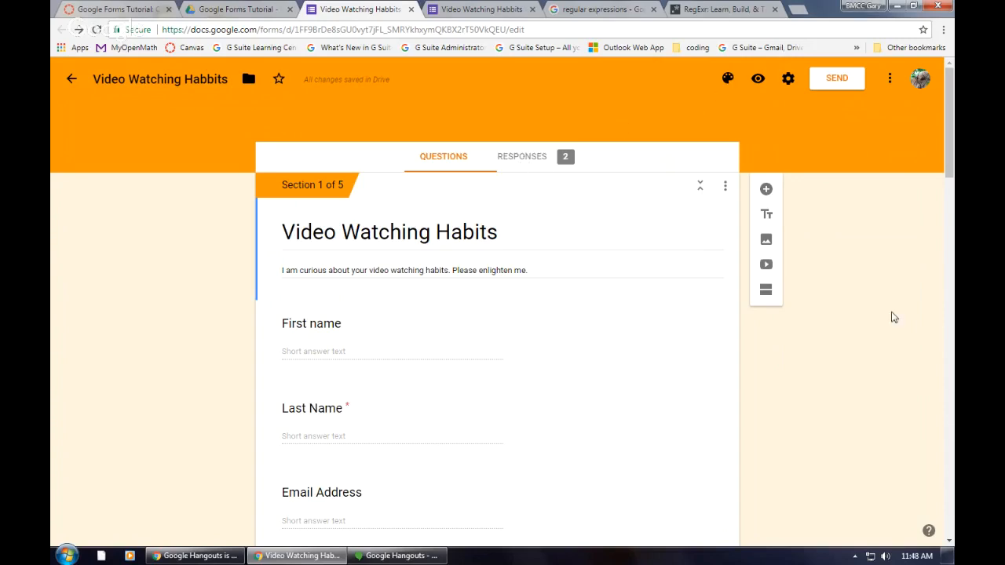
Step: View the form's response summary and create a new spreadsheet named "Video Watching Habbits (Responses)" to collect the responses
left_click(515, 159)
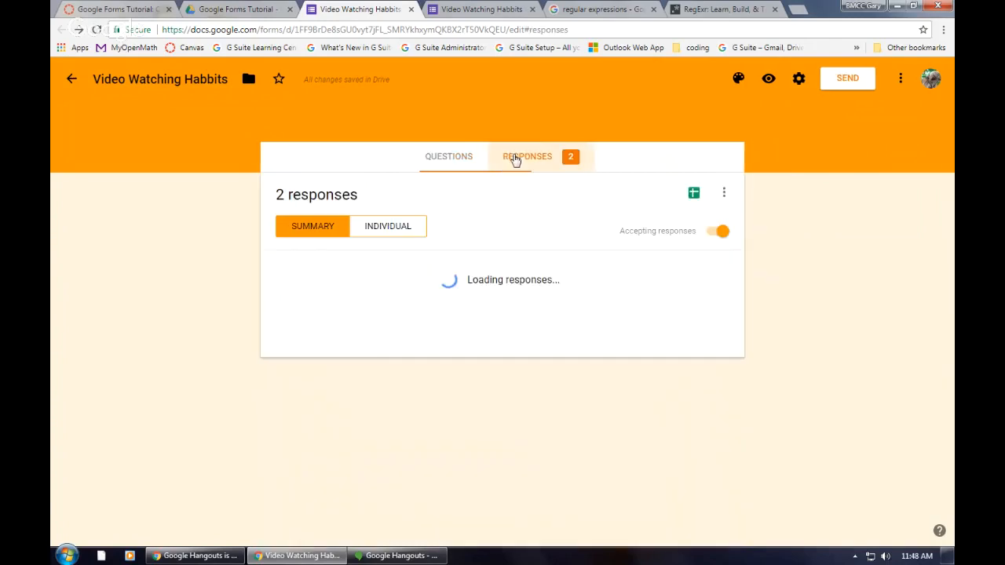
scroll(393, 302, "down", 5)
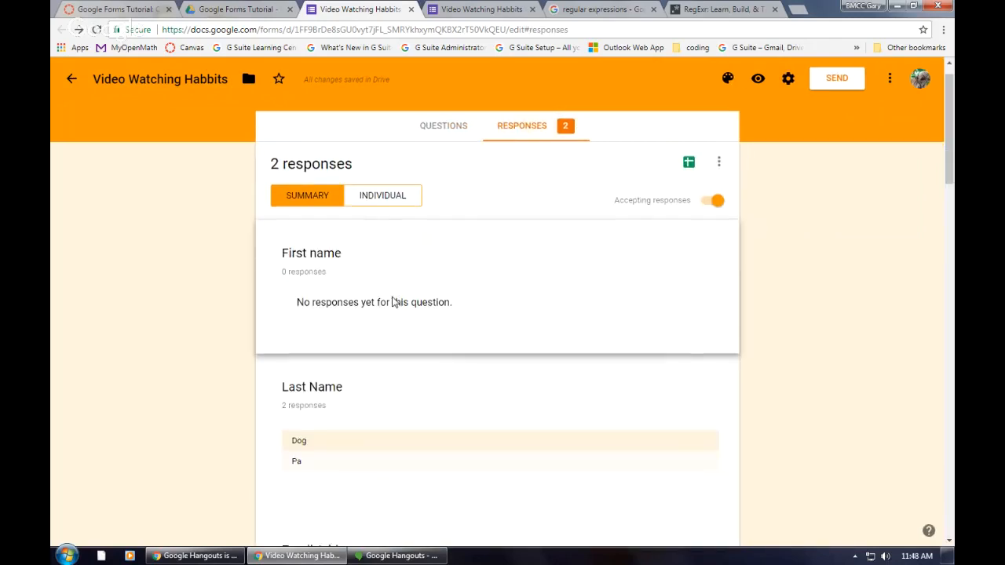
scroll(393, 304, "up", 1)
scroll(390, 308, "up", 5)
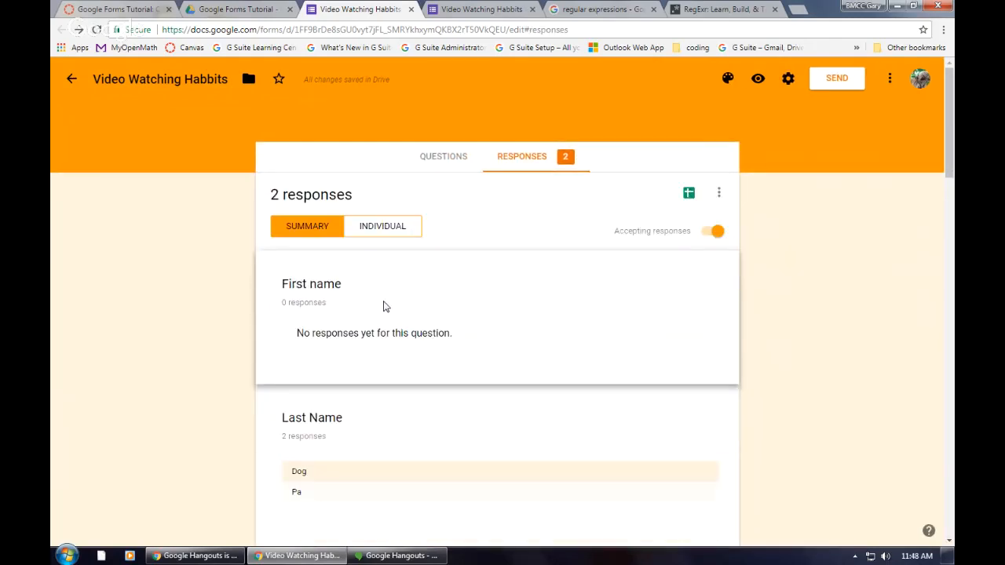
left_click(687, 196)
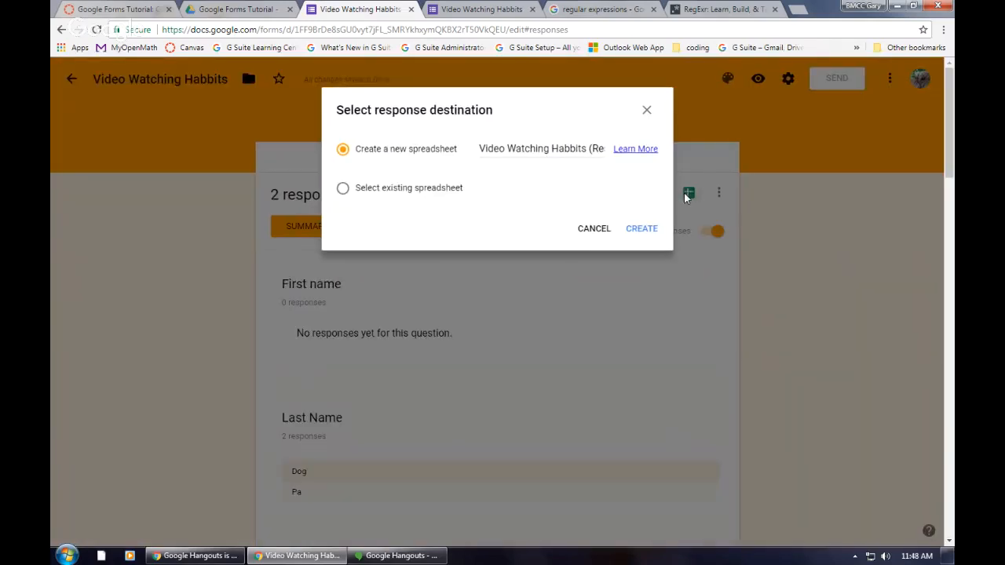
left_click(642, 235)
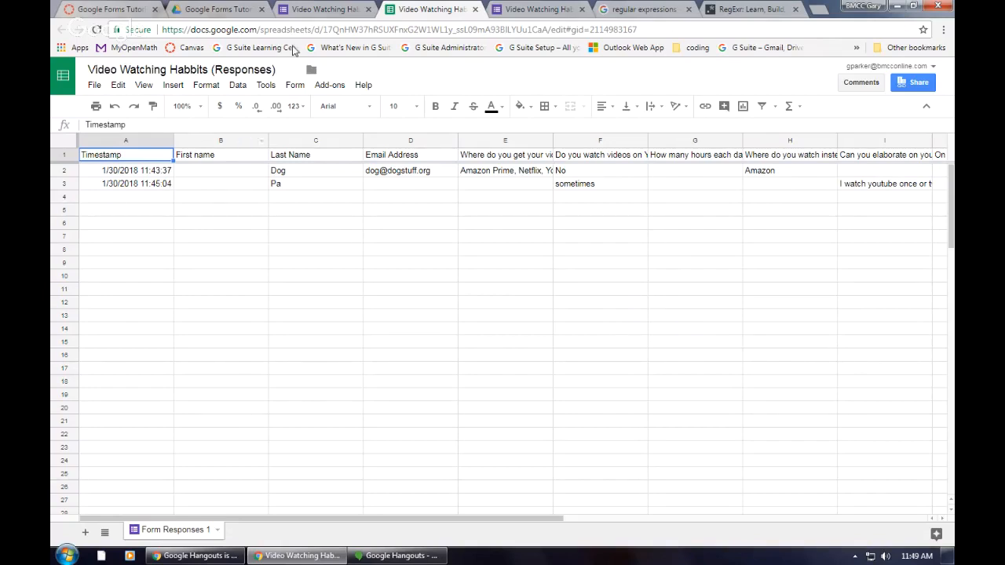
Step: Return to the form editor, preview the survey, and fill in the respondent's first and last name
left_click(308, 12)
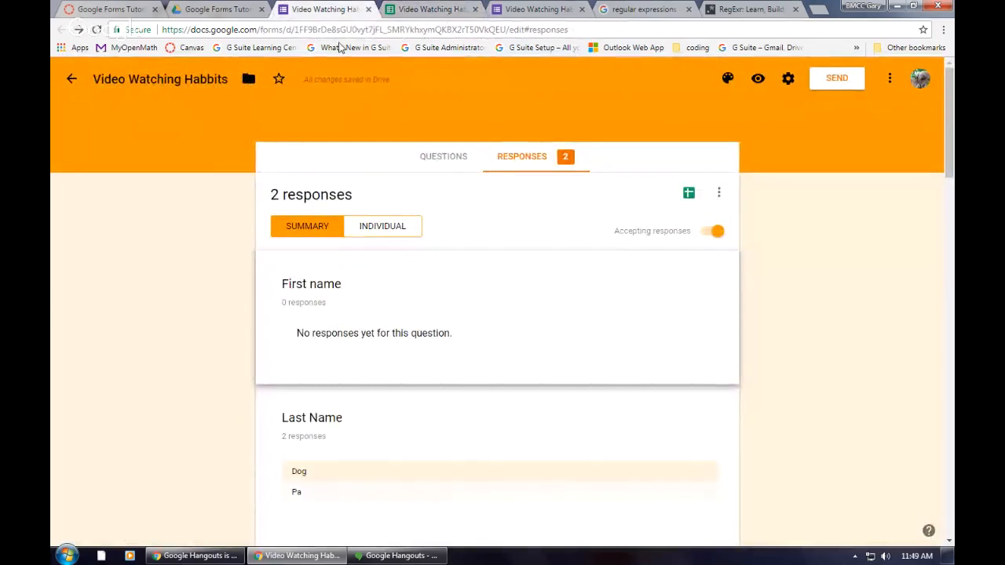
left_click(757, 79)
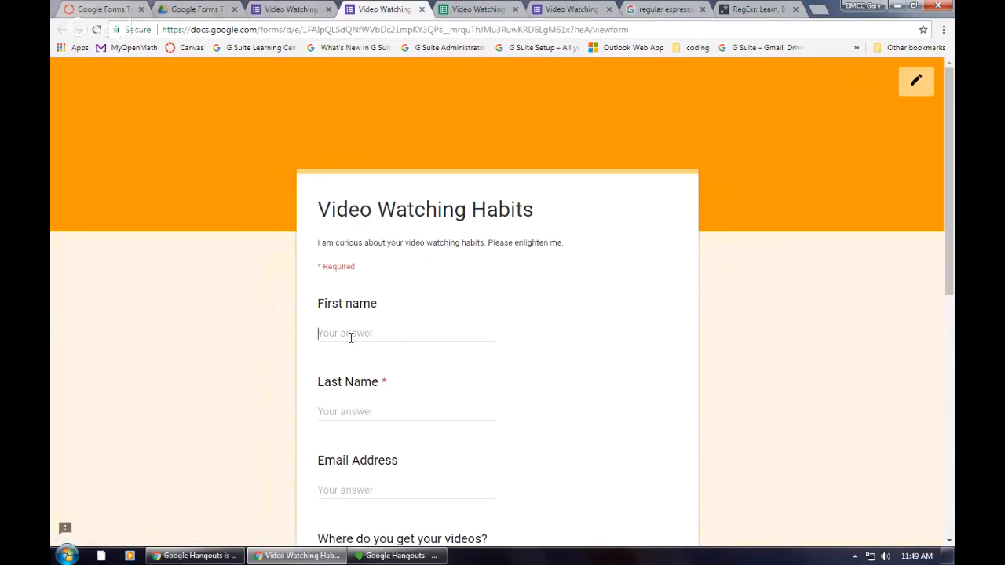
left_click(352, 336)
type("Joe")
key("Tab")
type("Student")
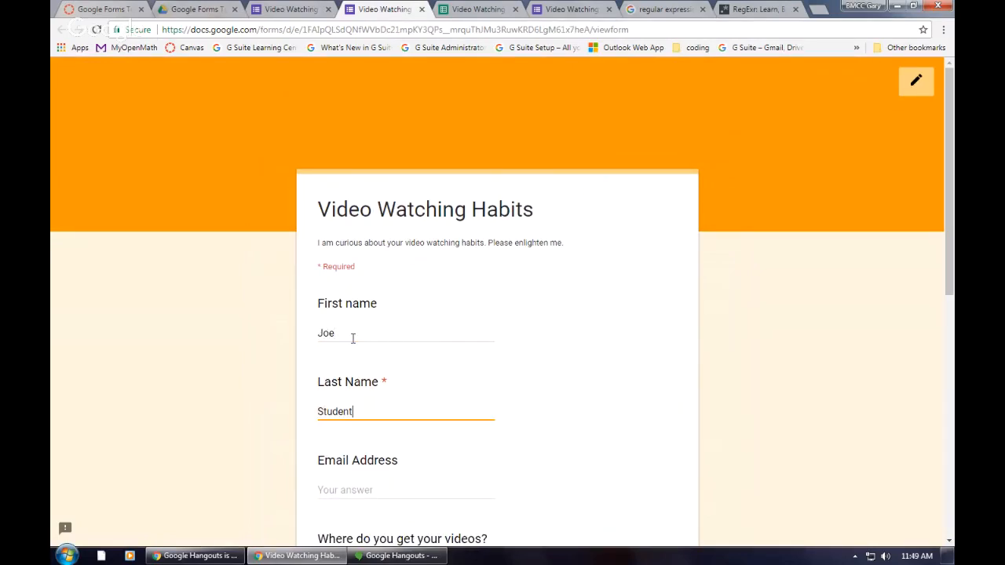
Step: Choose Amazon Prime, Netflix, Hulu, YouTube, YouTube Red and RedBox as the places where the respondent gets videos
scroll(464, 371, "down", 3)
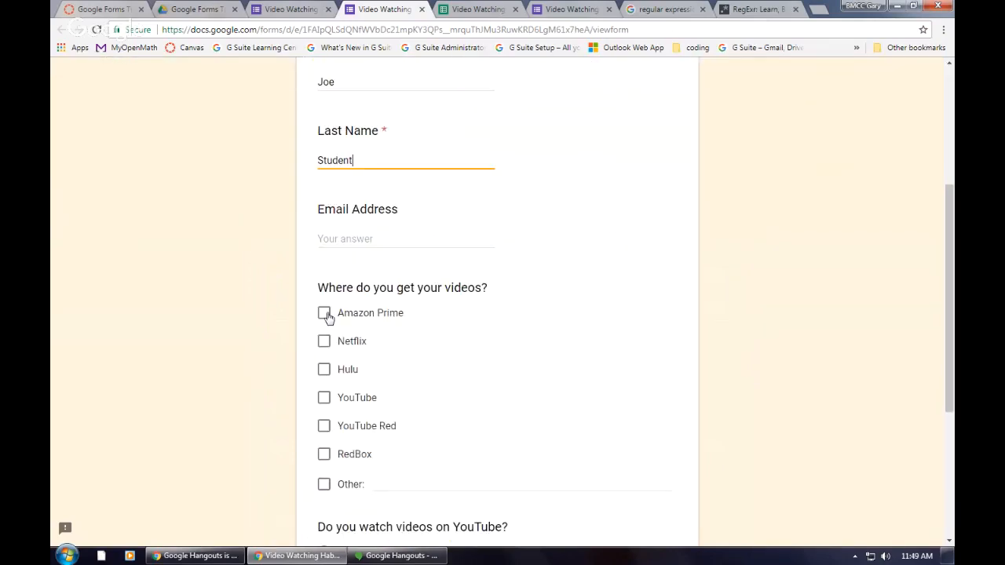
left_click(326, 314)
left_click(324, 341)
left_click(324, 370)
left_click(325, 398)
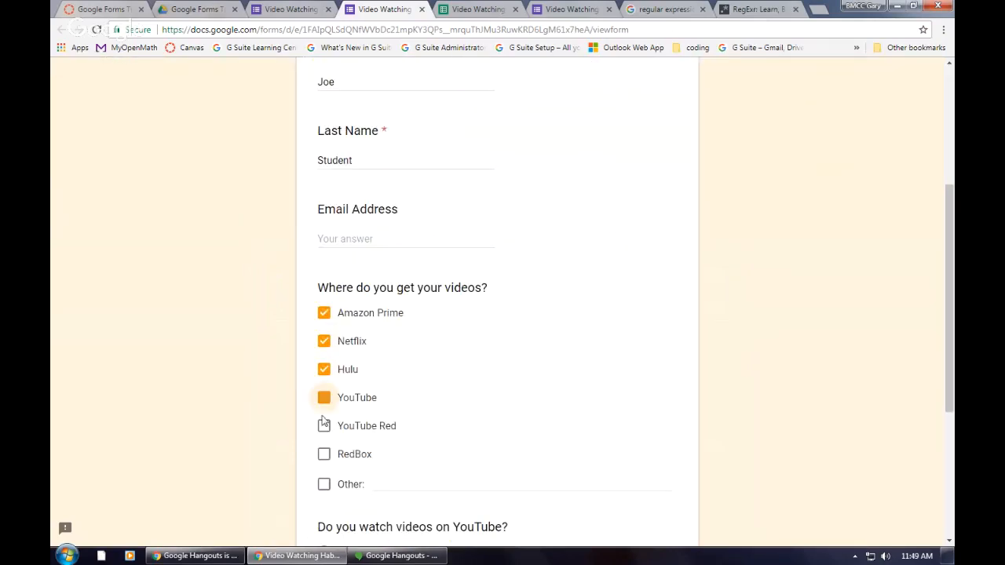
left_click(324, 425)
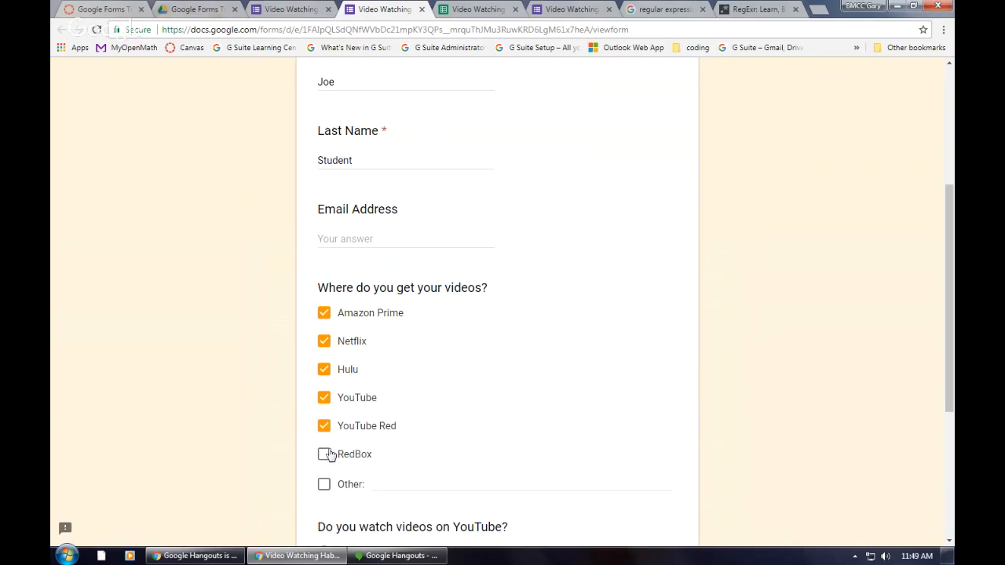
left_click(324, 455)
Step: Answer Yes to watching videos on YouTube and continue to the following section
scroll(435, 260, "down", 3)
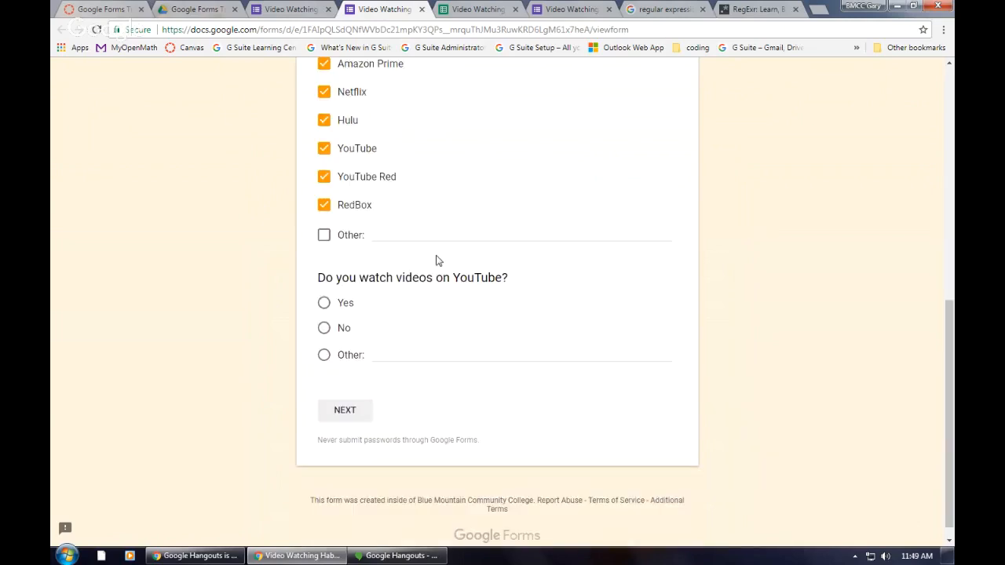
left_click(323, 299)
left_click(342, 408)
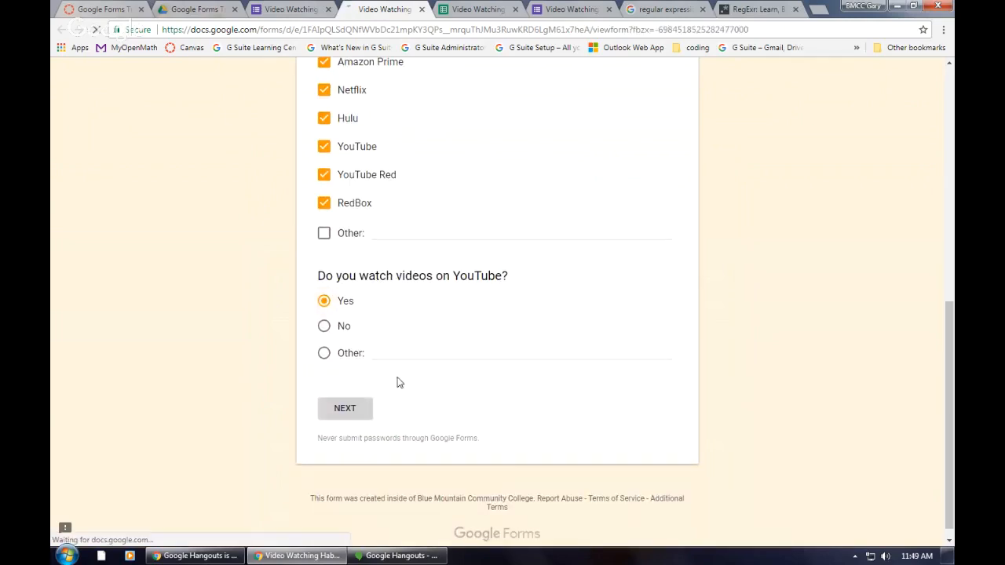
Step: Enter 2 as the daily YouTube hours and 5 as the daily hours for all videos, and submit the response
left_click(368, 322)
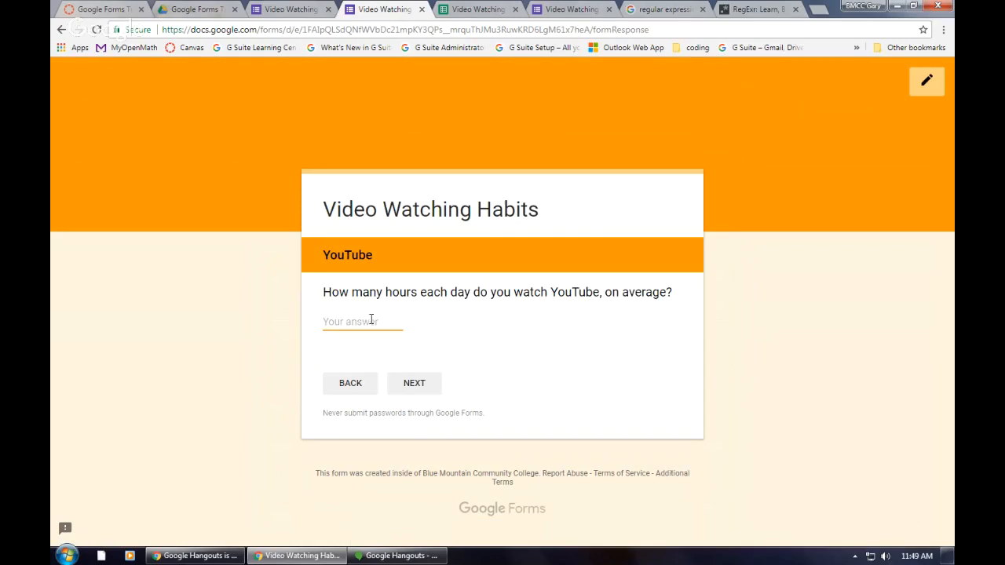
type("2")
left_click(426, 385)
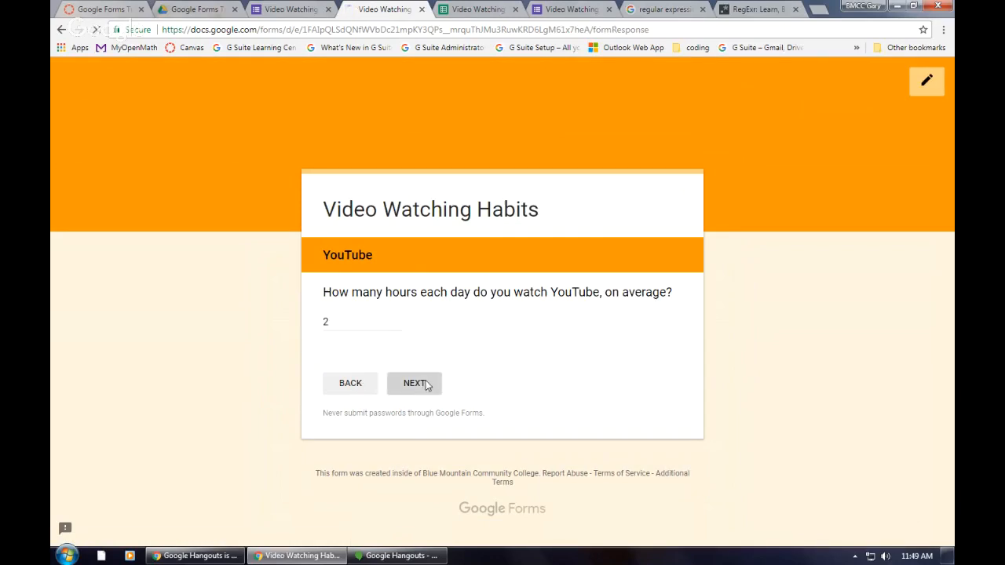
left_click(350, 361)
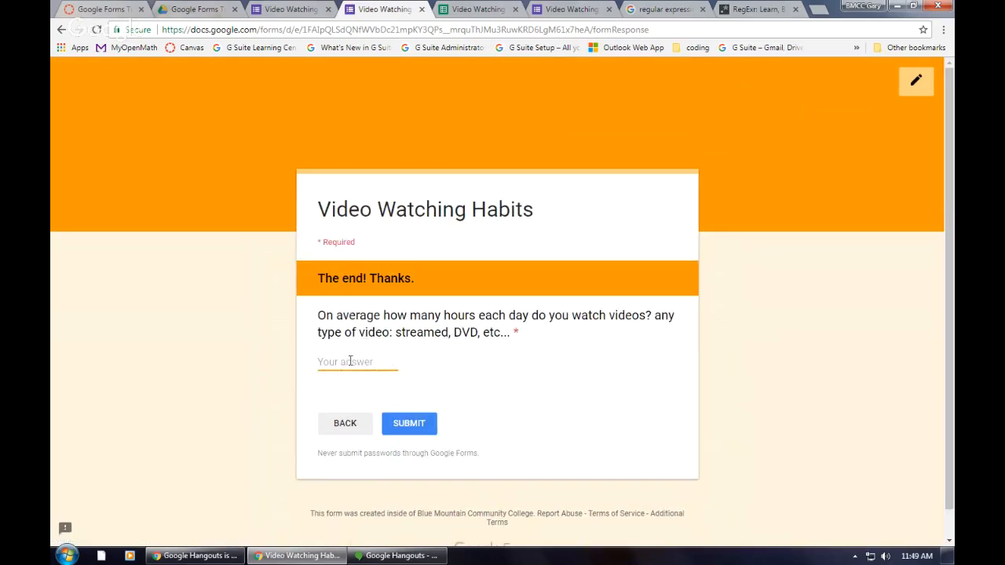
type("5")
left_click(410, 428)
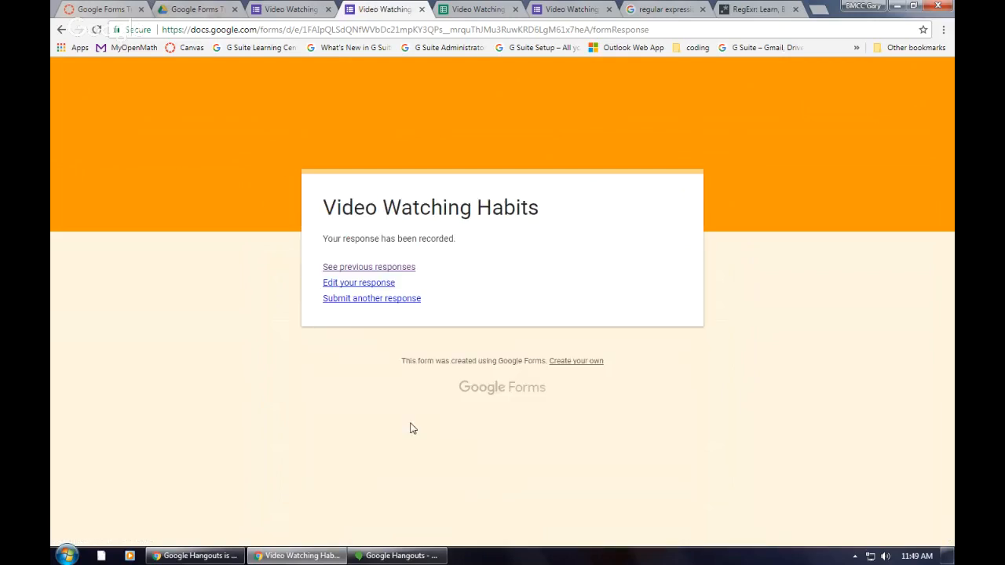
Step: Examine the submitted response in the responses spreadsheet, including the average daily video hours column and its full question text
left_click(463, 11)
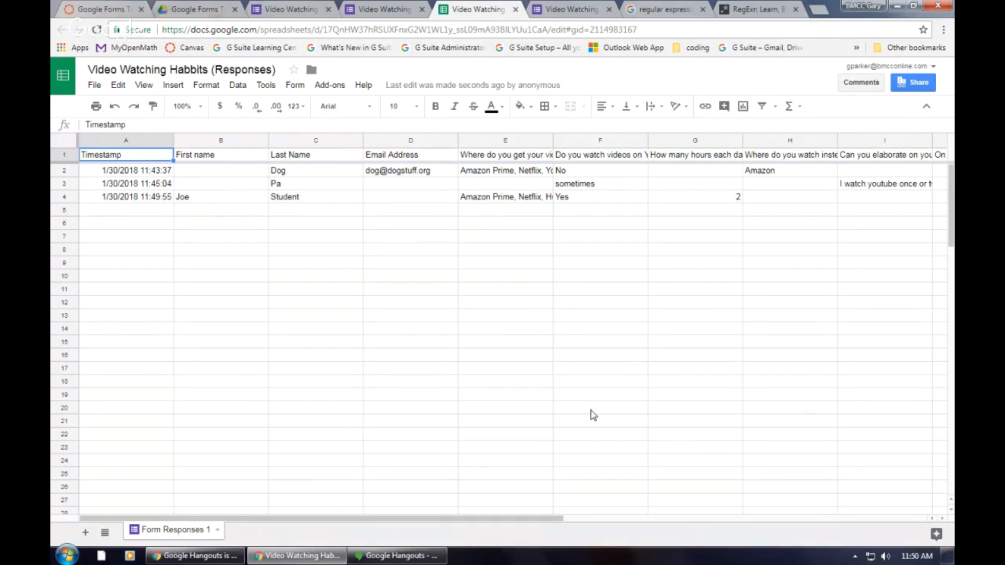
left_click_drag(444, 518, 605, 529)
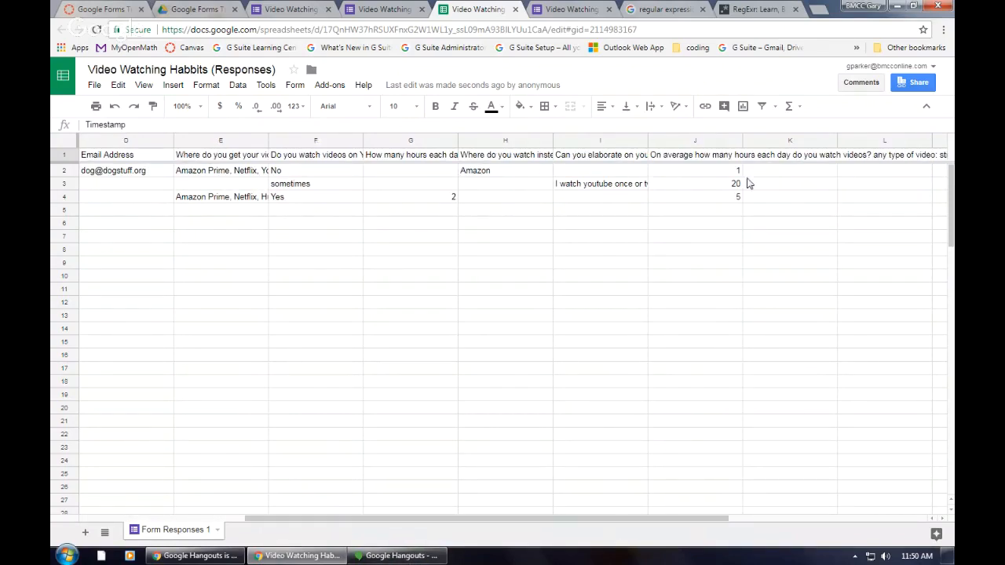
left_click(722, 186)
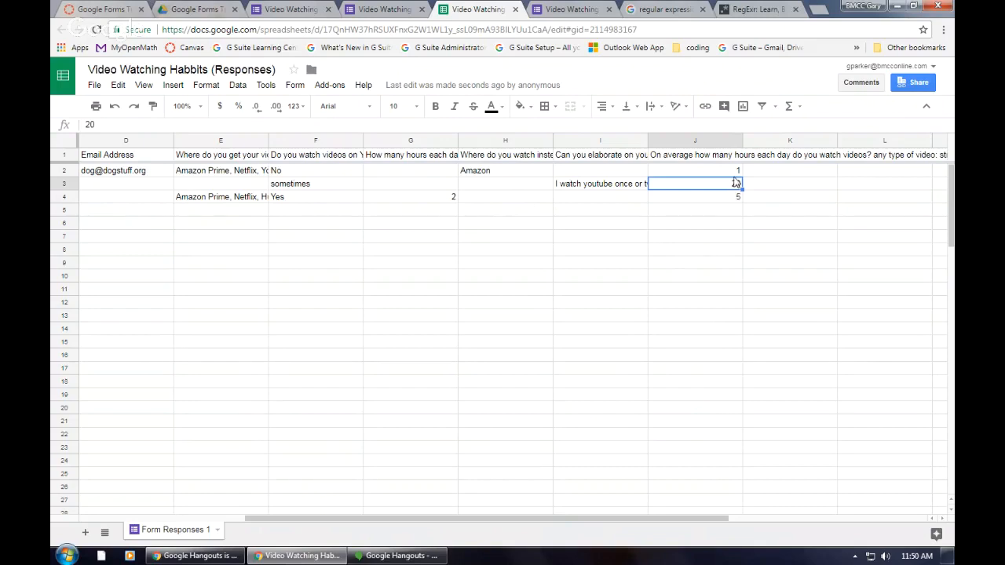
left_click(703, 154)
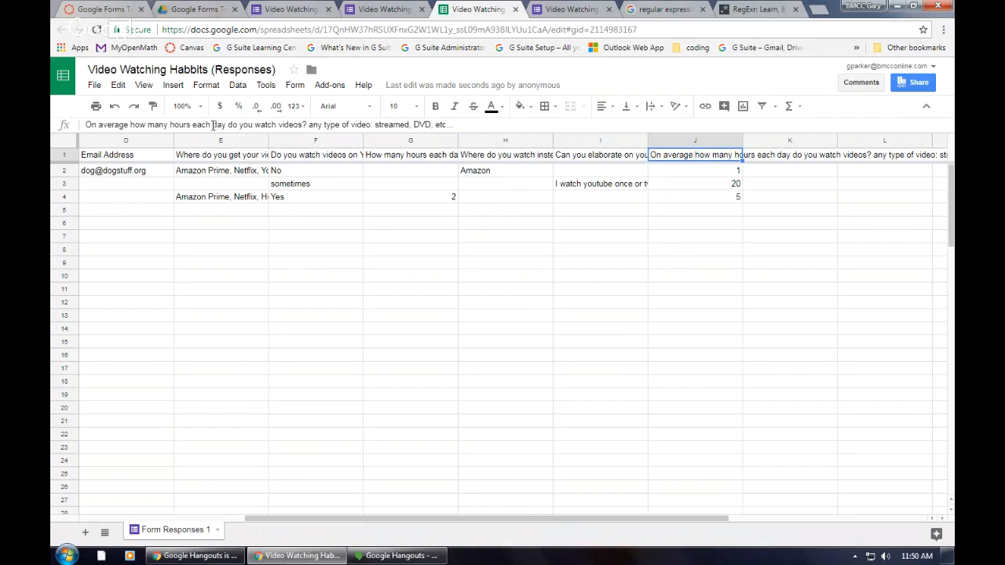
left_click_drag(213, 125, 226, 125)
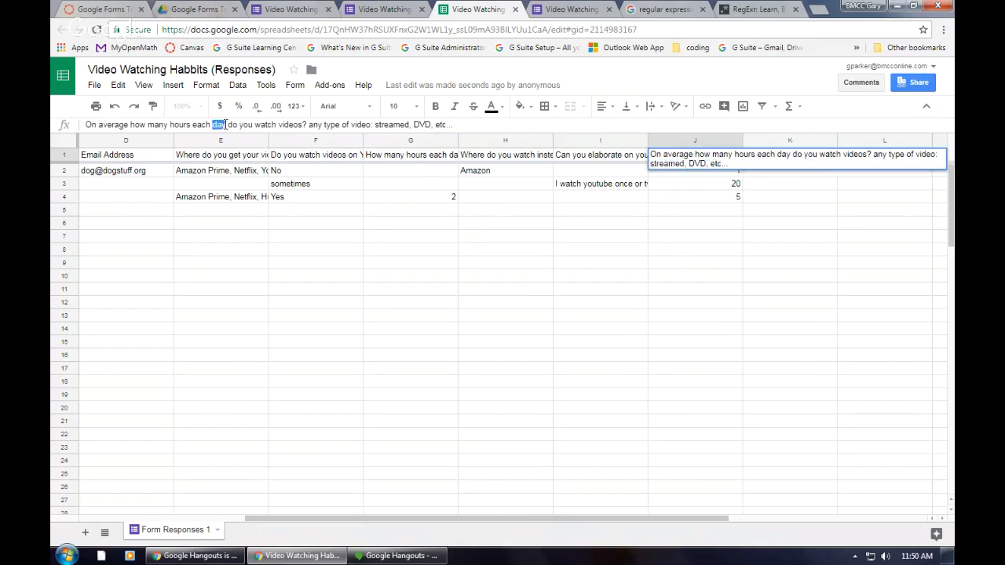
left_click(721, 186)
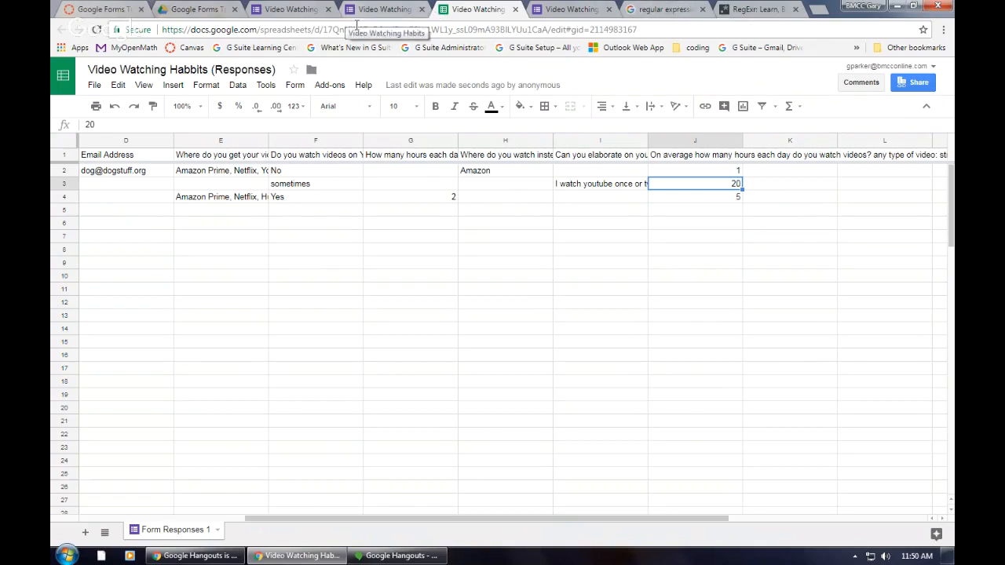
Step: Close the responses spreadsheet and the two submitted survey pages
left_click(515, 9)
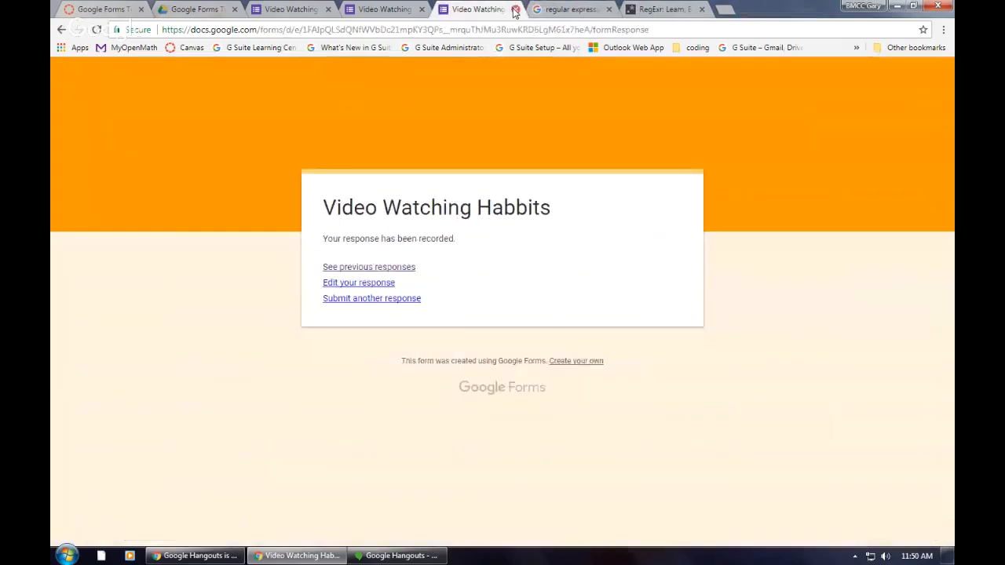
left_click(423, 10)
left_click(423, 10)
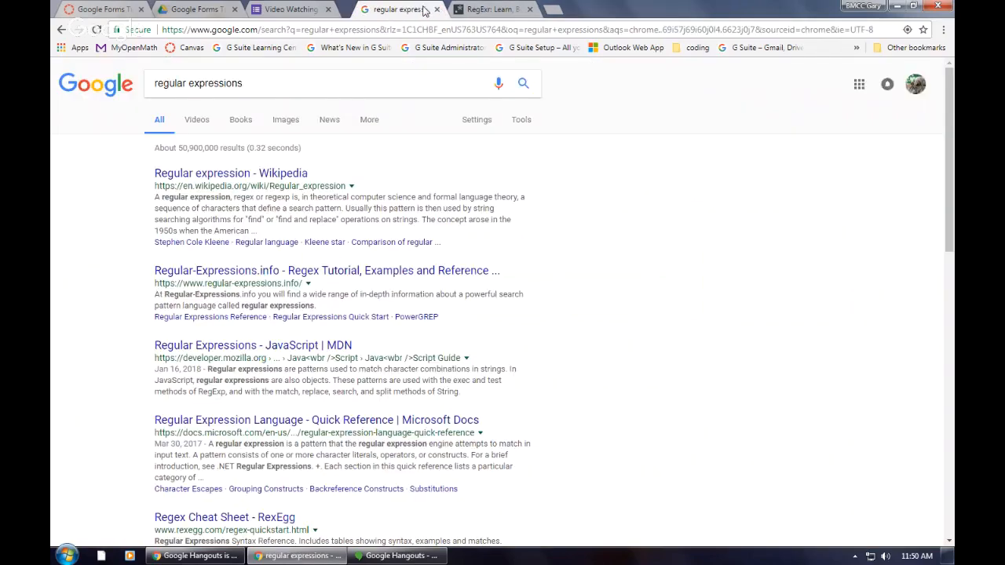
Step: Switch to the other browser profile and, in its Gmail inbox, follow the Video Watching Habbits edit invitation to Forms
left_click(862, 6)
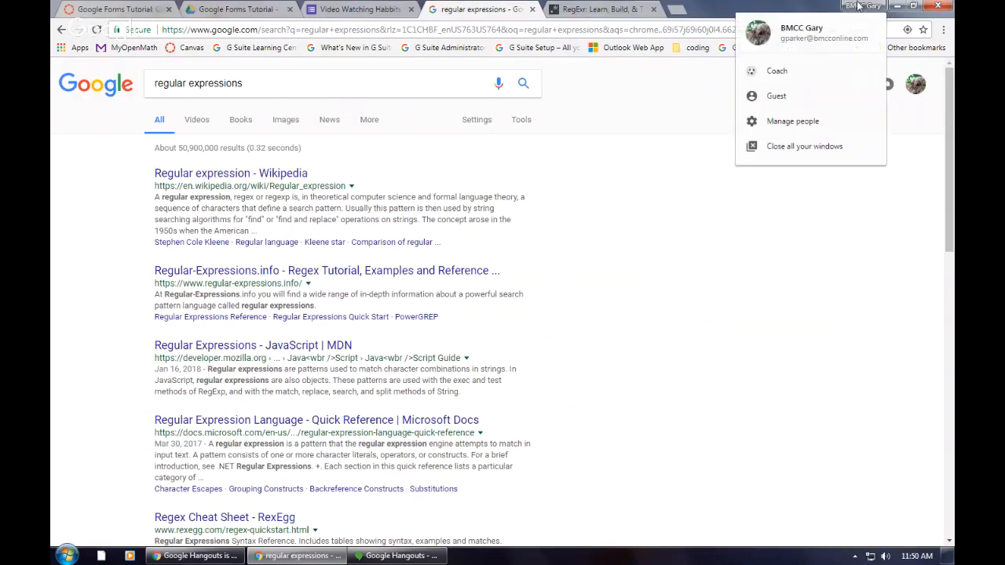
left_click(778, 71)
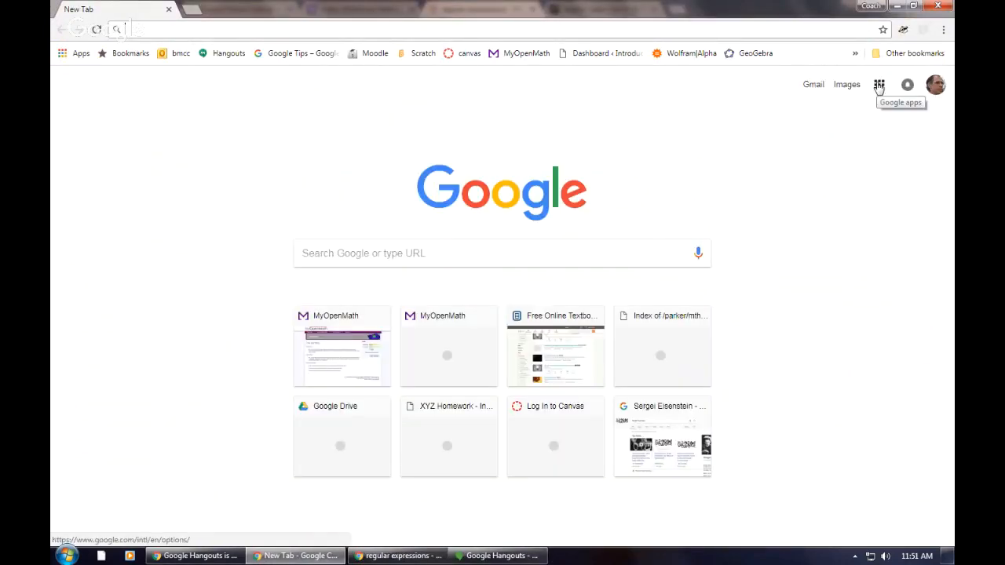
left_click(811, 85)
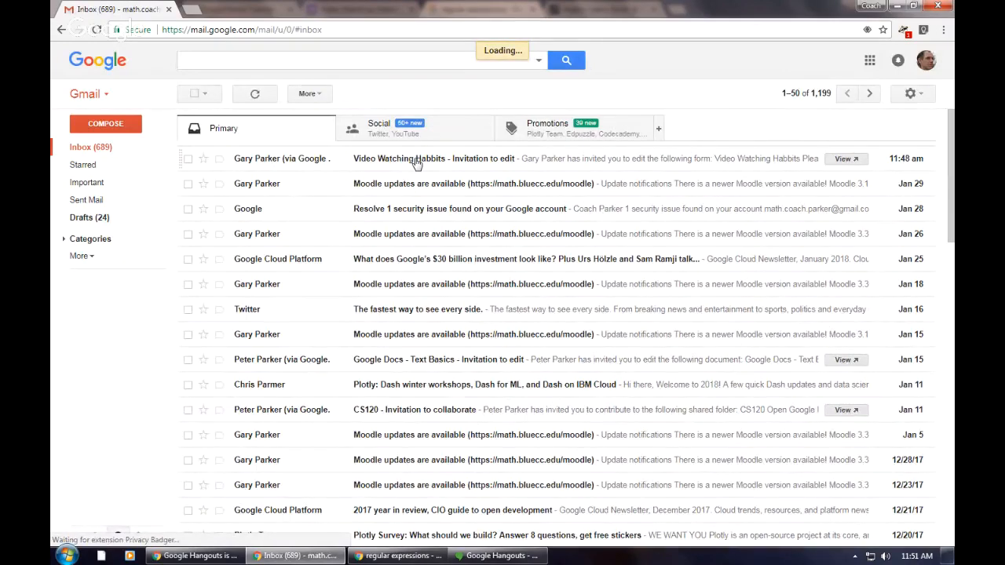
left_click(416, 161)
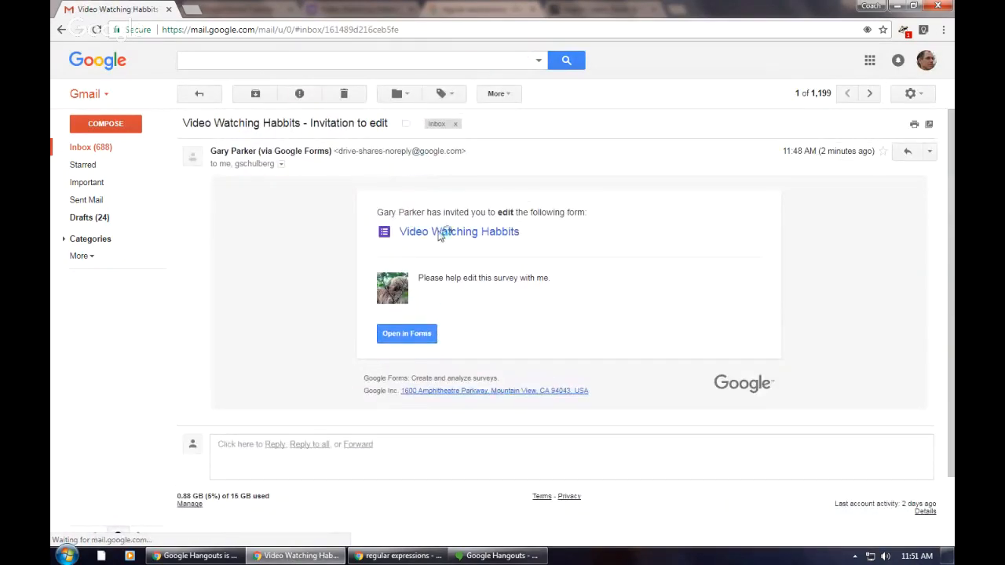
left_click(420, 335)
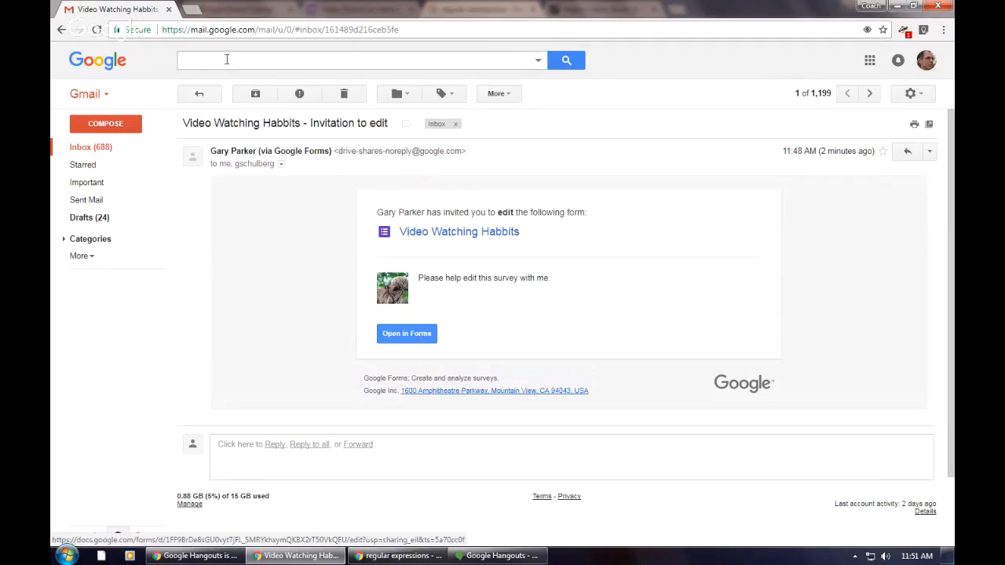
Step: Open Google Drive in a new tab of the invited collaborator's browser window, rechecking the invitation email while it loads
left_click(192, 10)
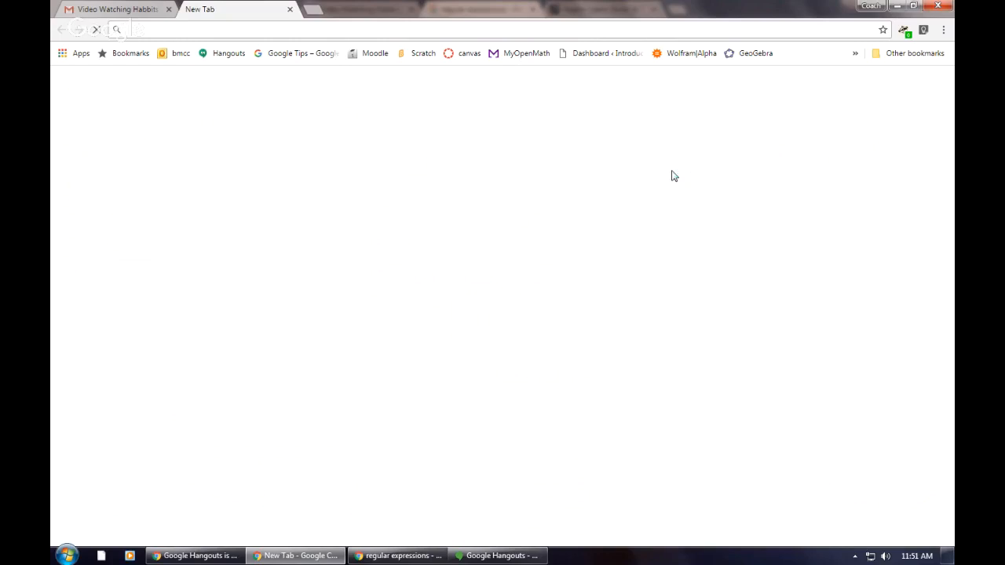
type("drive.google.com")
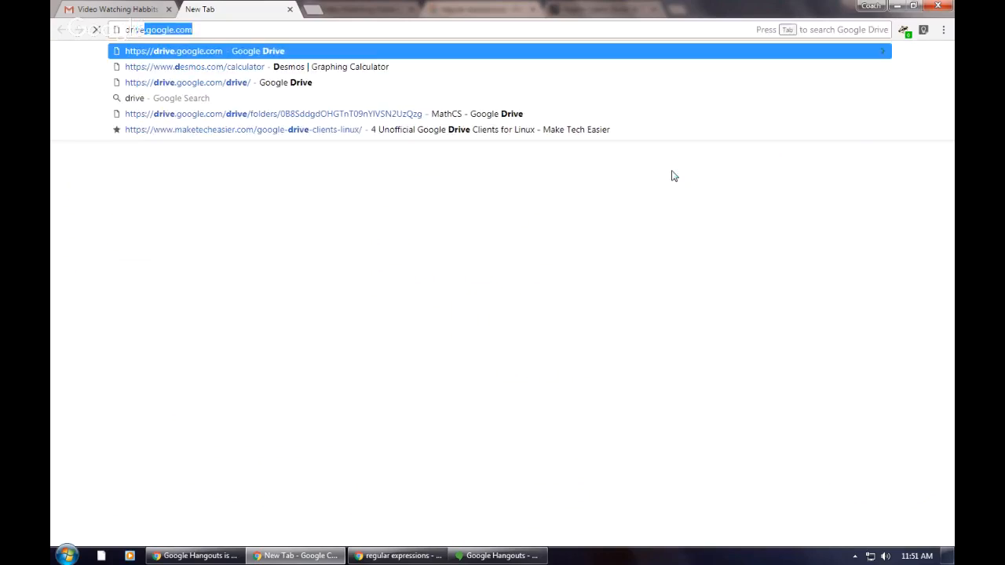
key("Return")
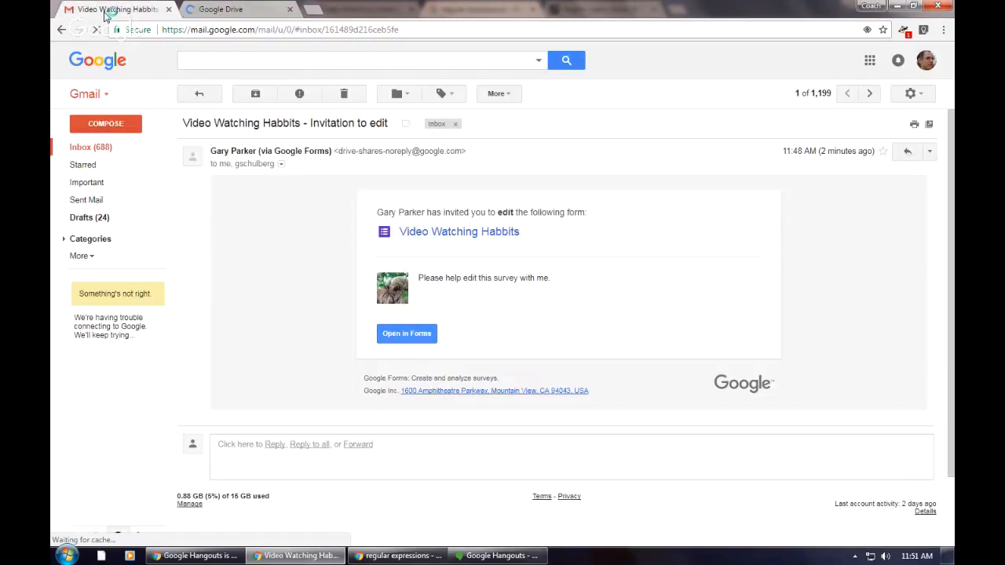
left_click(106, 10)
left_click(251, 11)
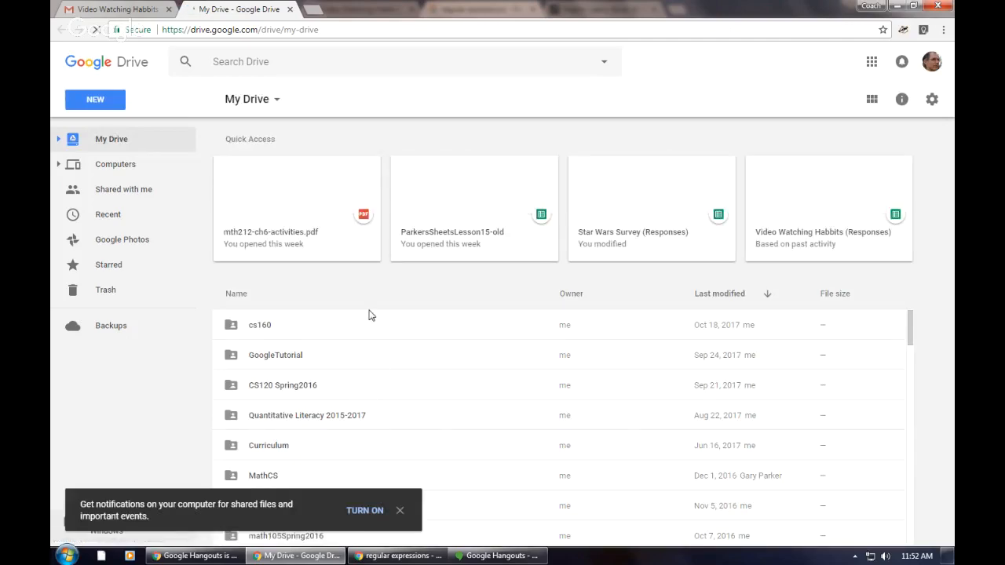
Step: Check the files shared with the collaborator, and look through the folders in My Drive
left_click(115, 192)
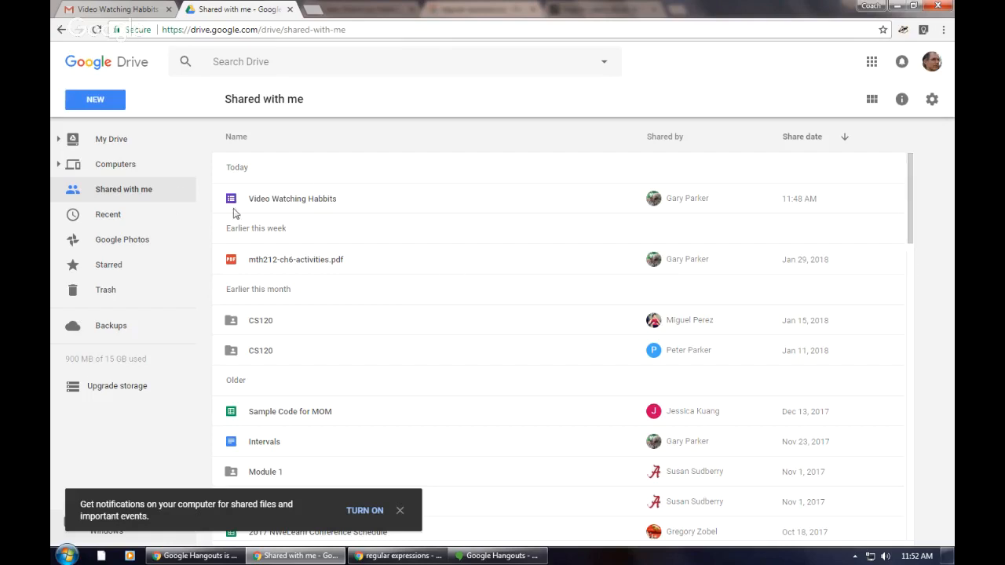
left_click(116, 144)
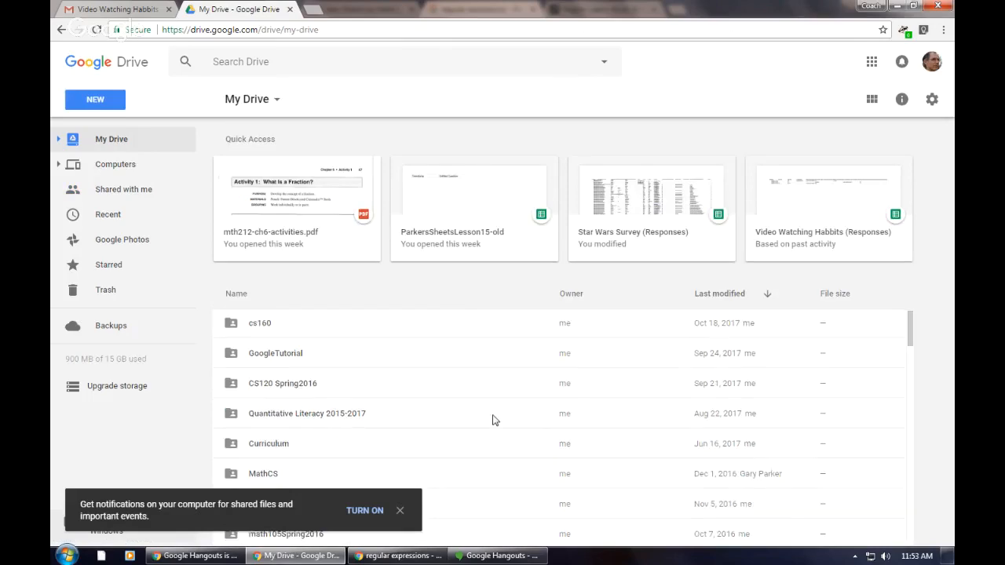
scroll(495, 419, "down", 3)
scroll(494, 420, "down", 3)
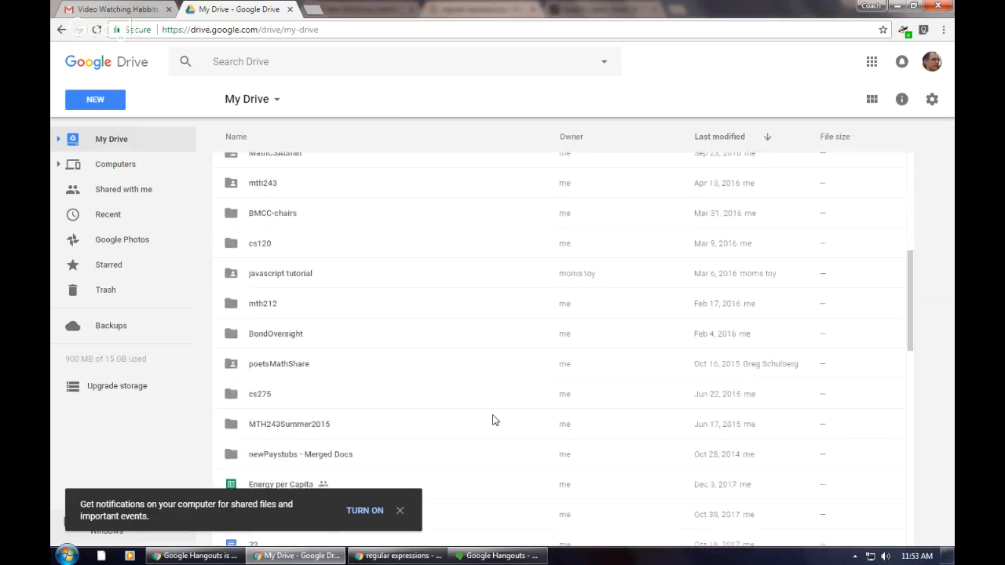
scroll(495, 420, "up", 4)
scroll(495, 420, "up", 3)
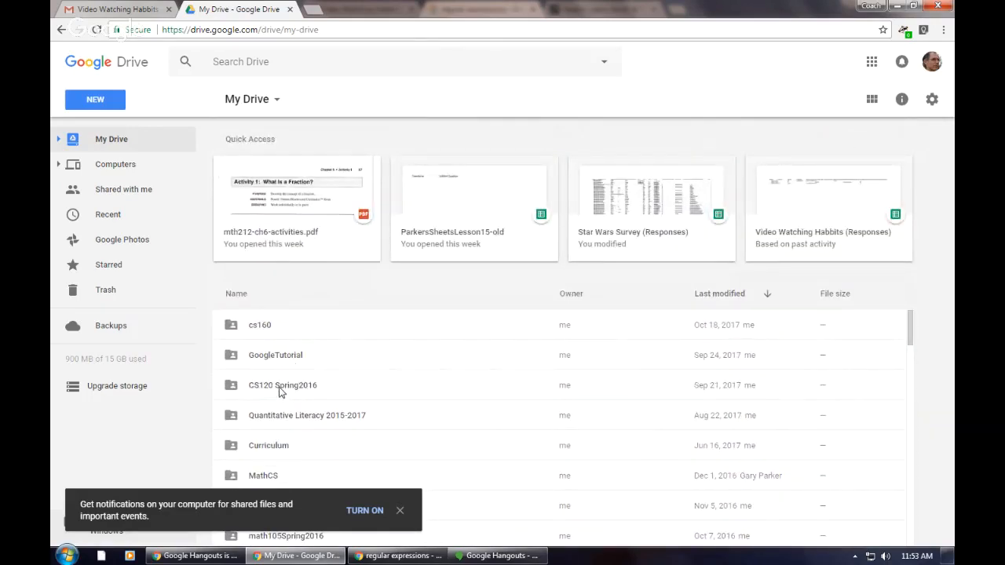
Step: Create a new folder named CS120 in My Drive
left_click(97, 100)
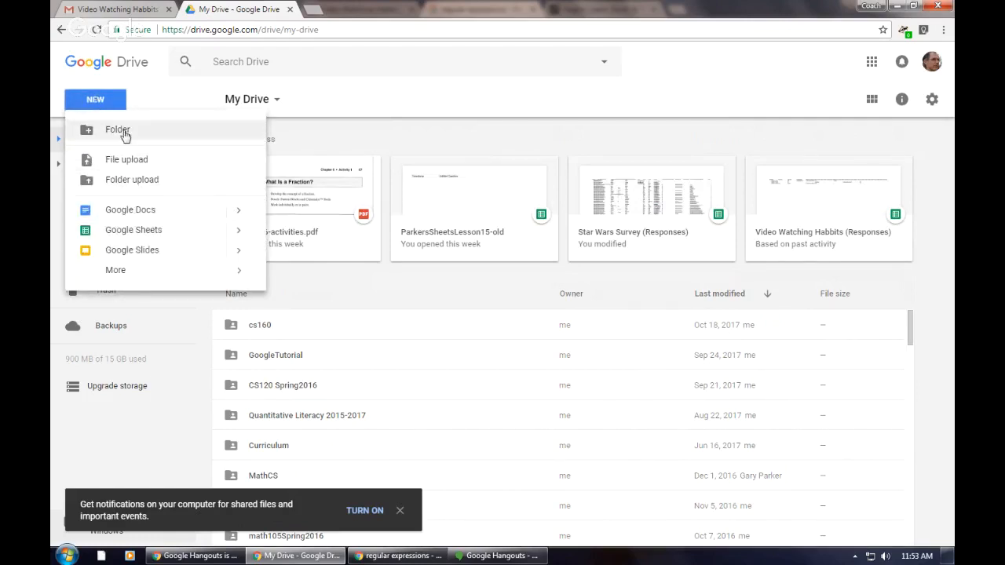
left_click(119, 131)
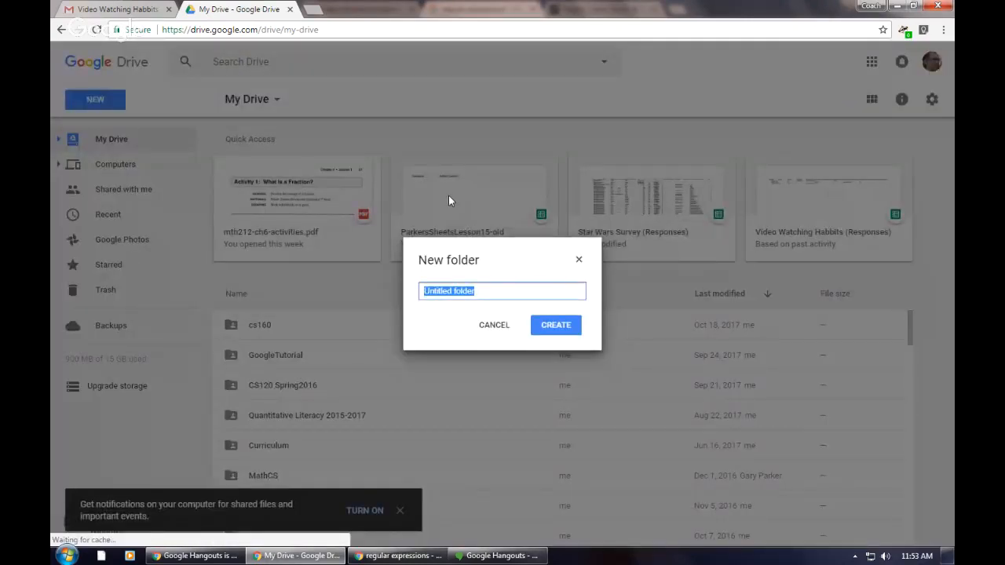
type("CS120")
key("Return")
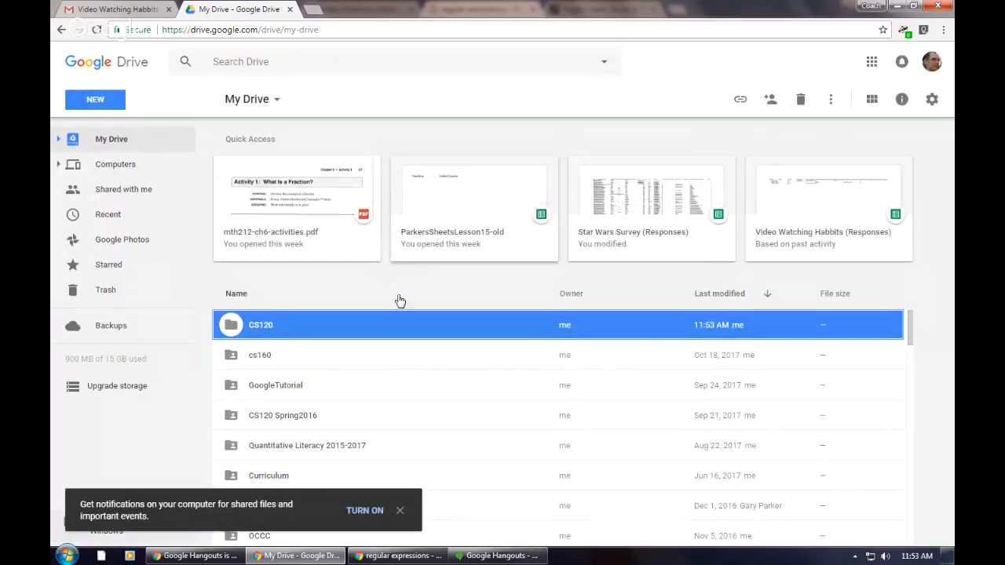
Step: Open the Video Watching Habbits form from the Gmail invitation and view its additional options, including adding collaborators
left_click(132, 14)
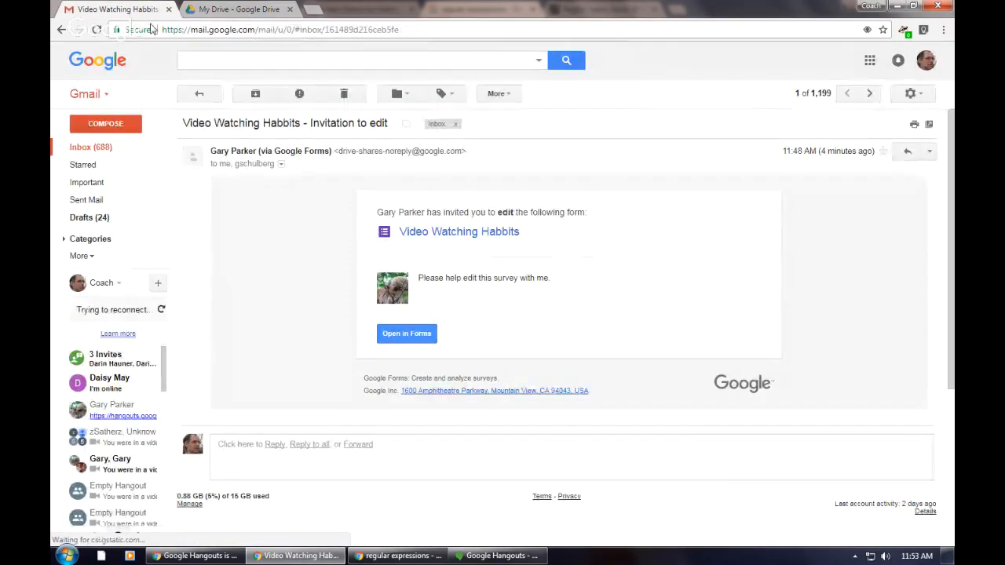
left_click(408, 339)
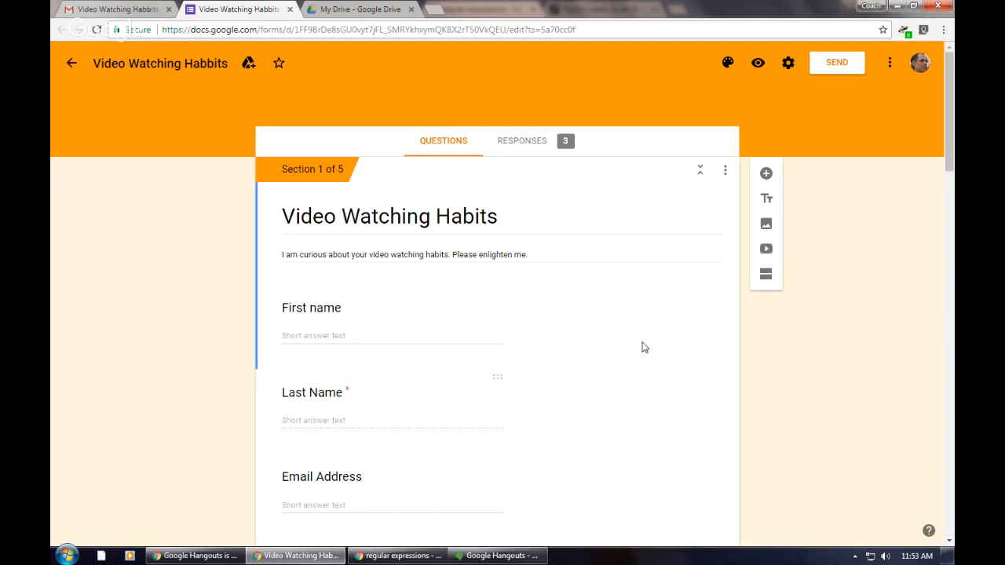
left_click(890, 62)
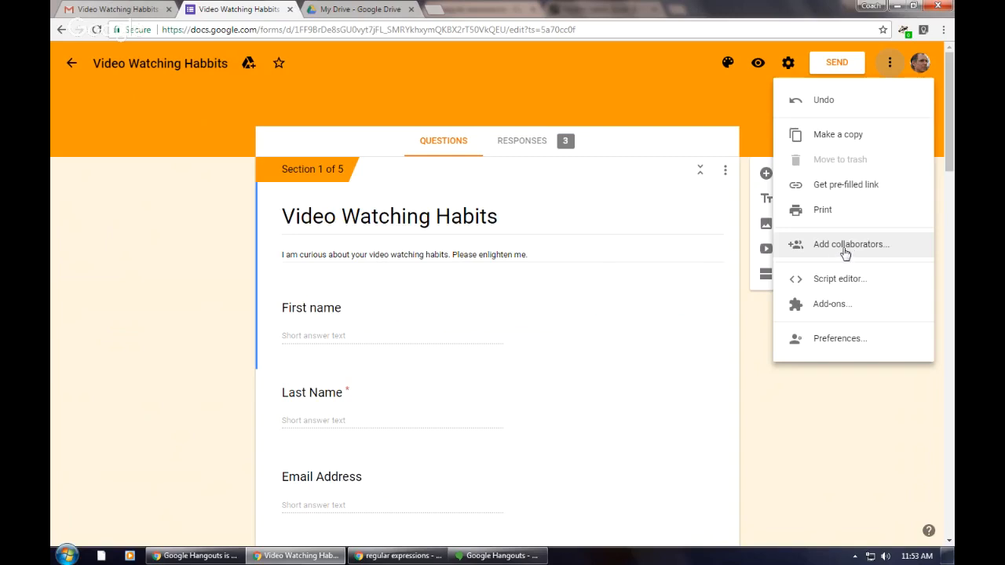
left_click(888, 64)
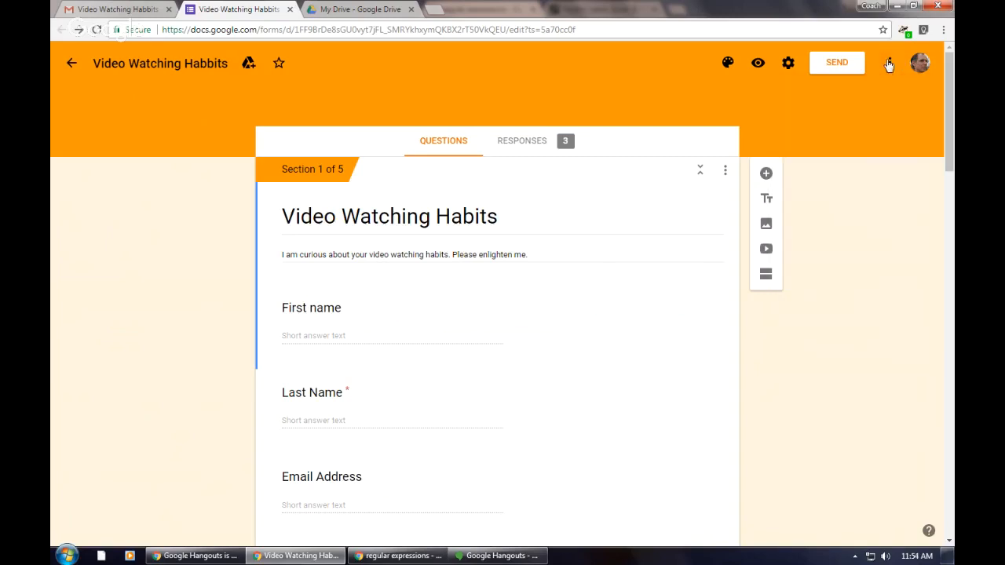
Step: Return to Google Drive and add the shared Video Watching Habbits form to My Drive
left_click(348, 11)
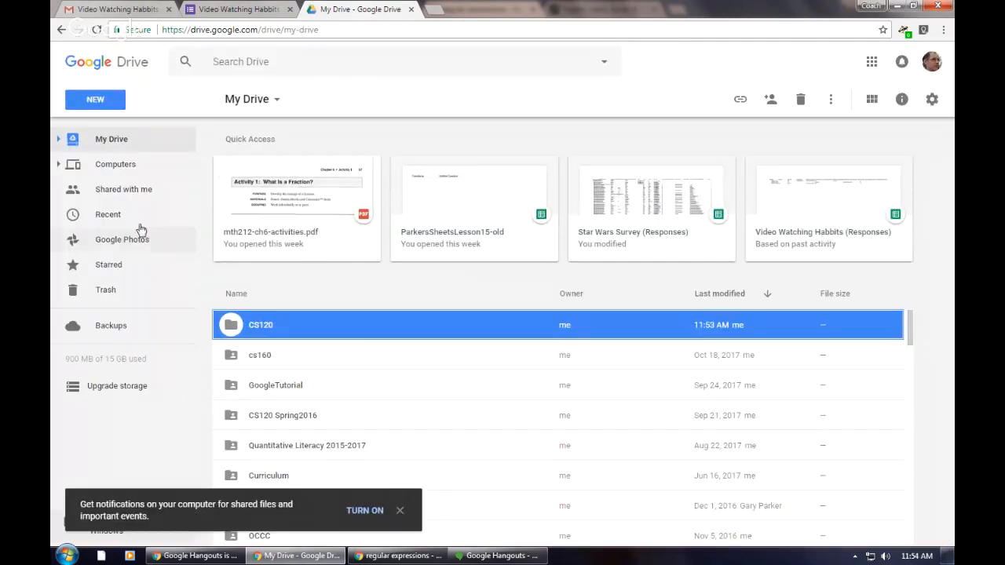
left_click(126, 192)
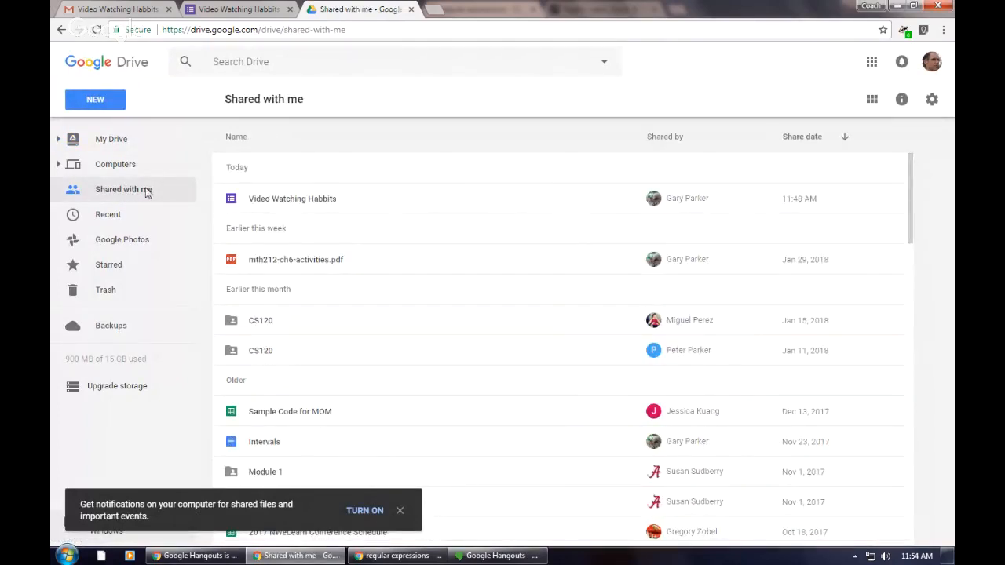
left_click(276, 201)
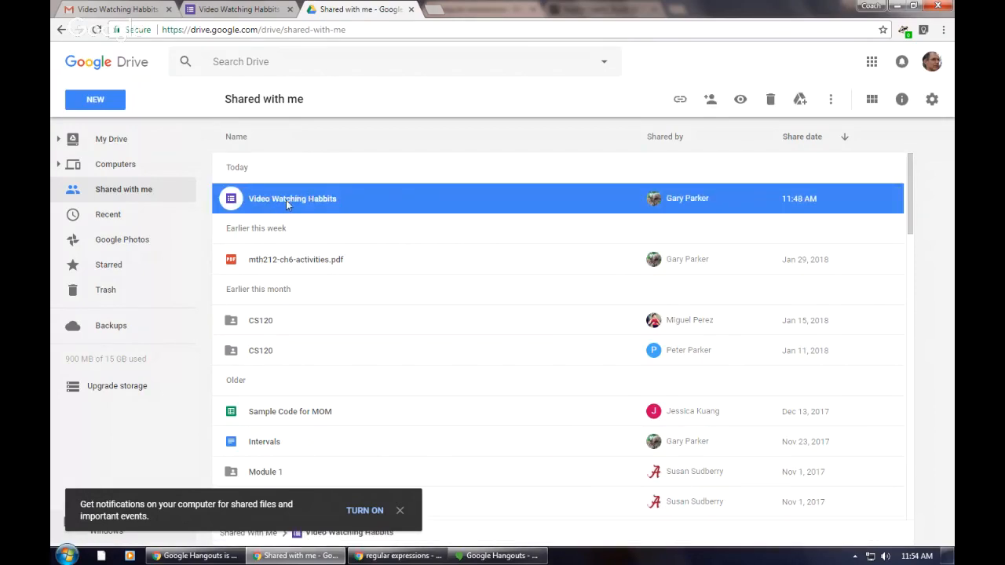
right_click(290, 200)
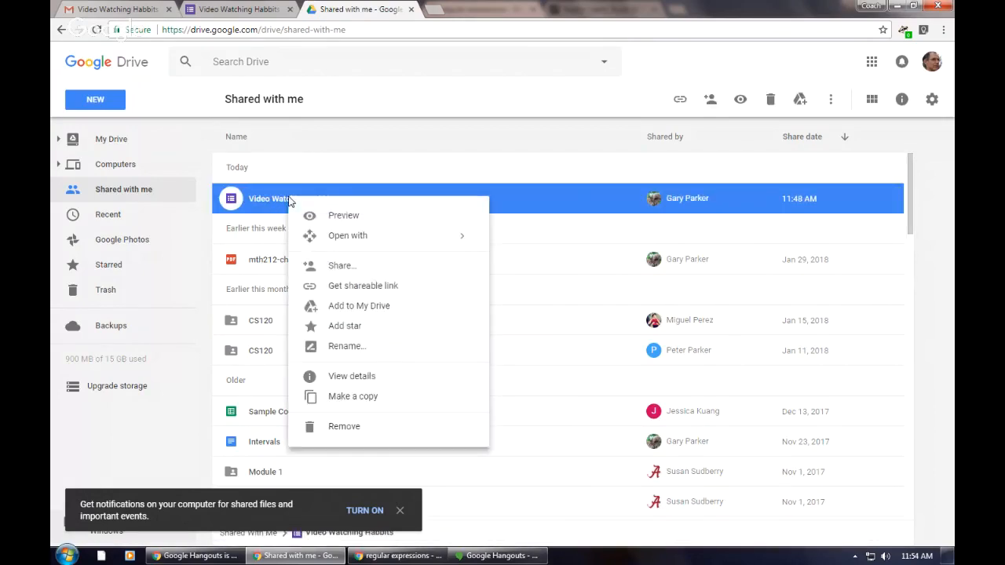
left_click(338, 308)
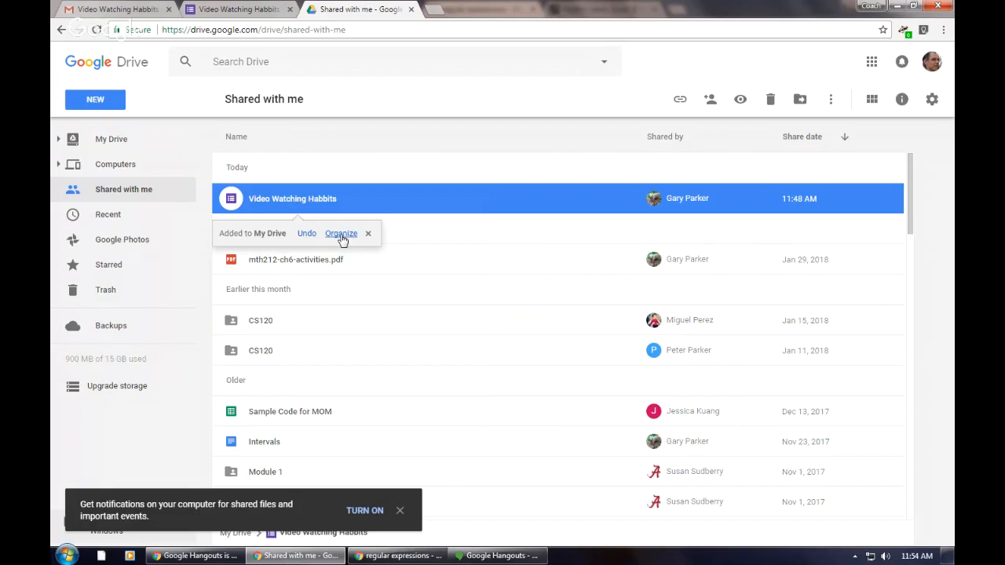
Step: Start organizing the added form and browse to the Tutorials folder inside cs120 as its destination
left_click(341, 234)
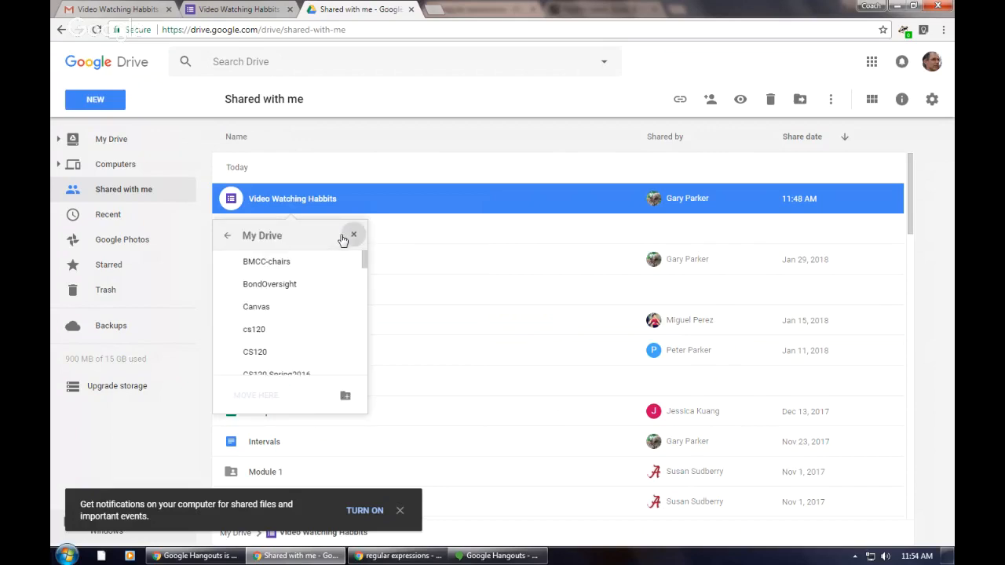
left_click(347, 329)
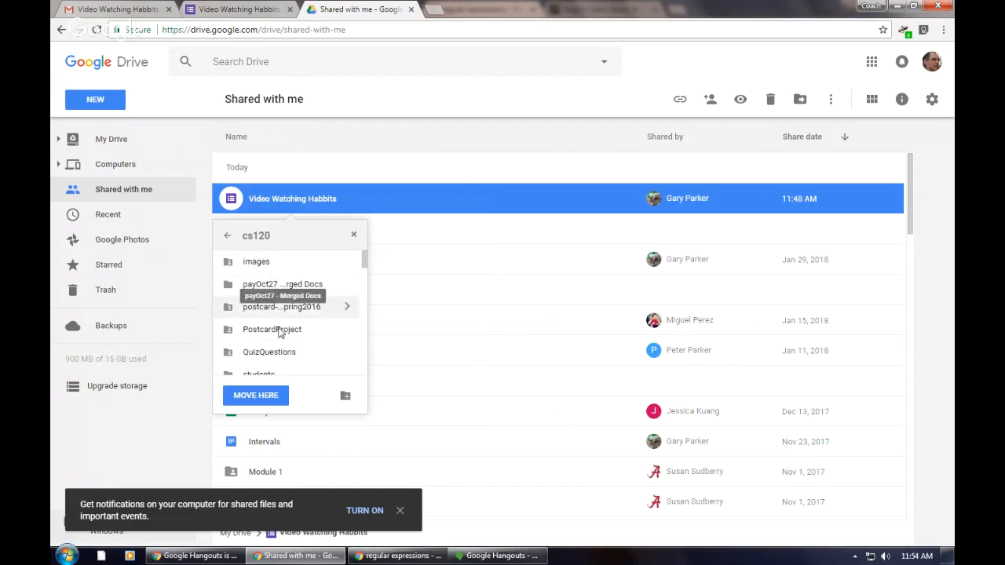
scroll(290, 330, "down", 3)
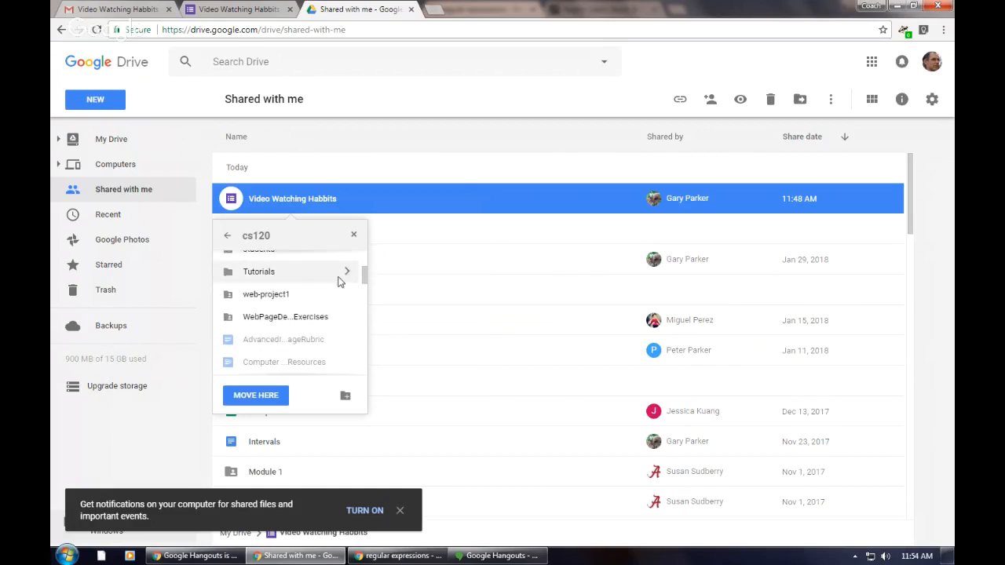
left_click(346, 273)
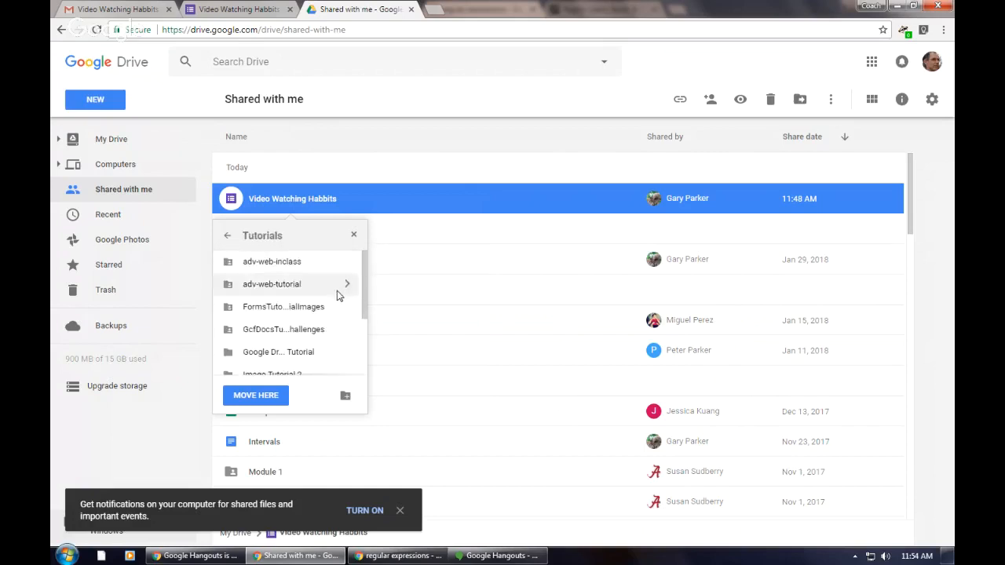
scroll(336, 315, "down", 1)
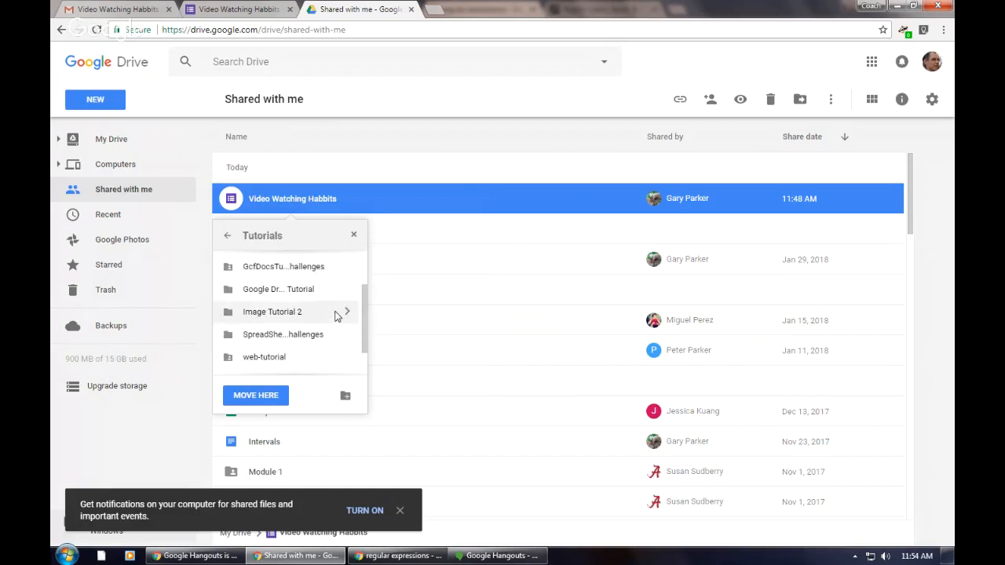
scroll(336, 315, "down", 3)
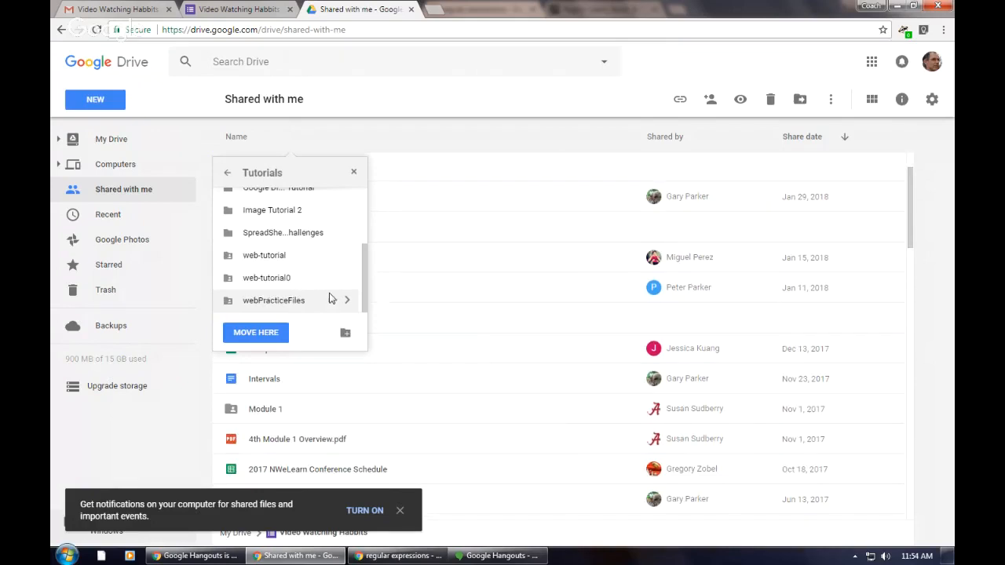
scroll(332, 299, "up", 3)
scroll(329, 295, "up", 1)
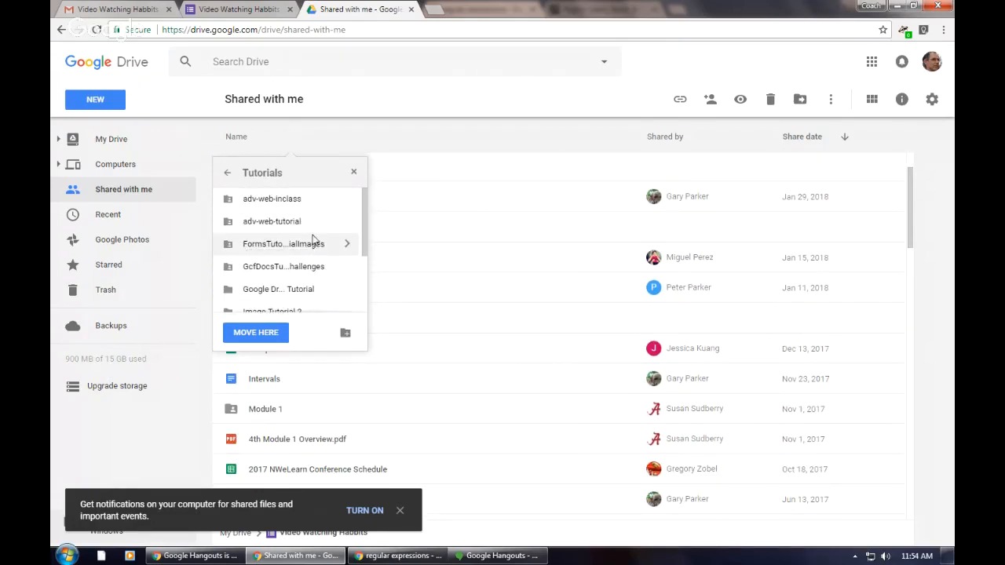
scroll(314, 239, "up", 1)
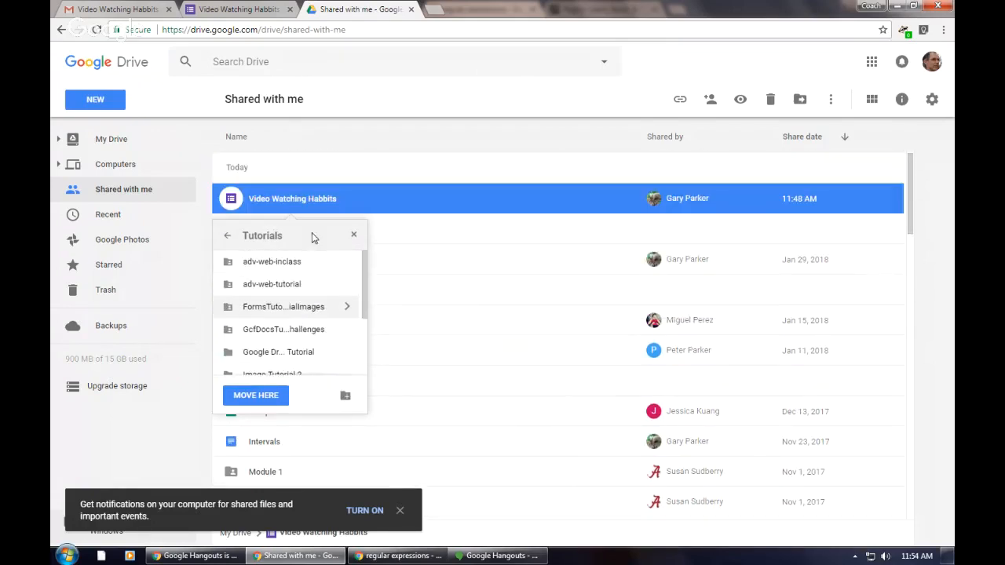
Step: Create a Google Forms Tutorial folder inside Tutorials and move the form into it
left_click(345, 396)
type("Google Forms Tutoria")
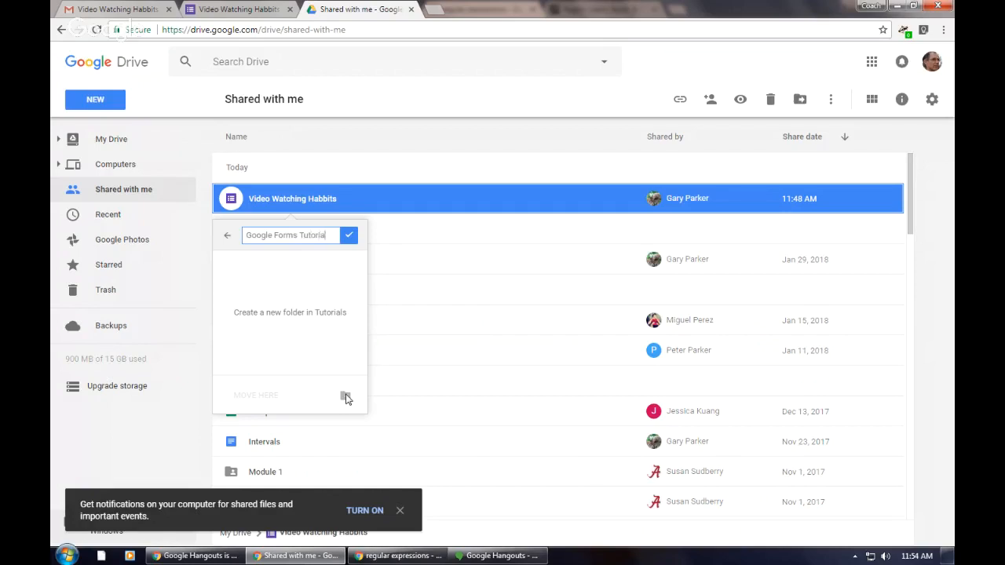
type("l")
left_click(349, 235)
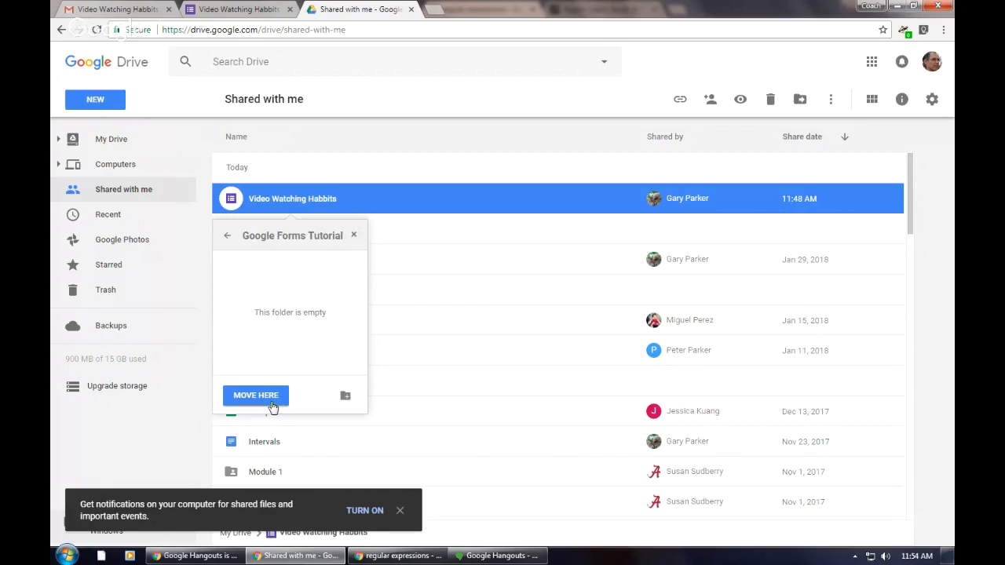
left_click(256, 396)
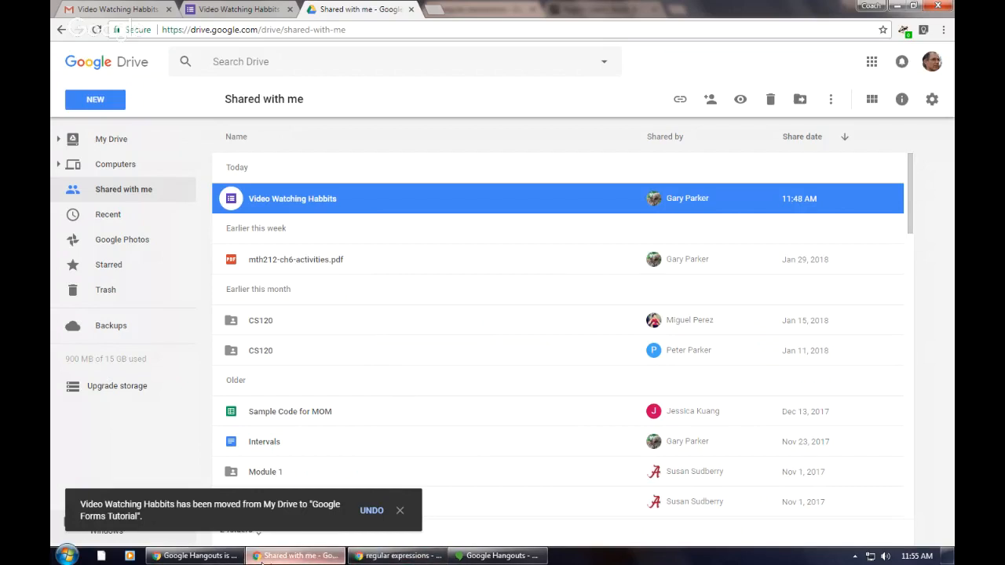
Step: Switch to the form owner's browser window and review the sharing settings of the Video Watching Habbits (Responses) spreadsheet in Drive
left_click(199, 557)
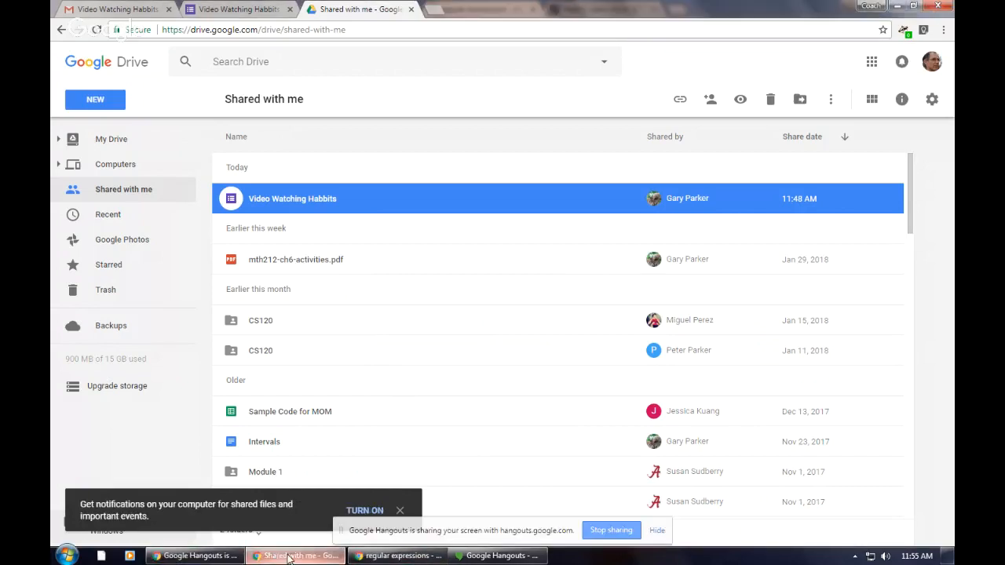
left_click(398, 555)
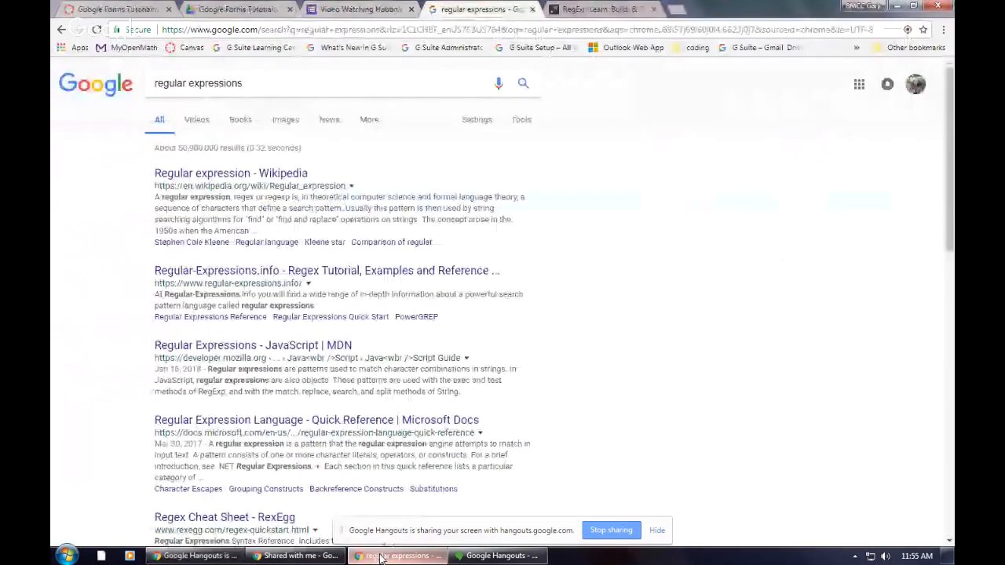
left_click(240, 10)
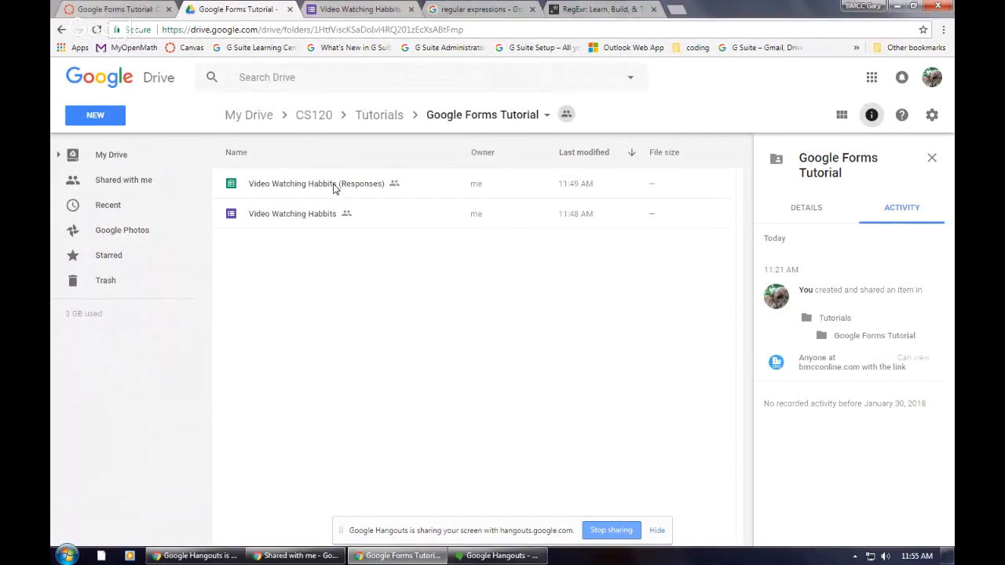
right_click(286, 186)
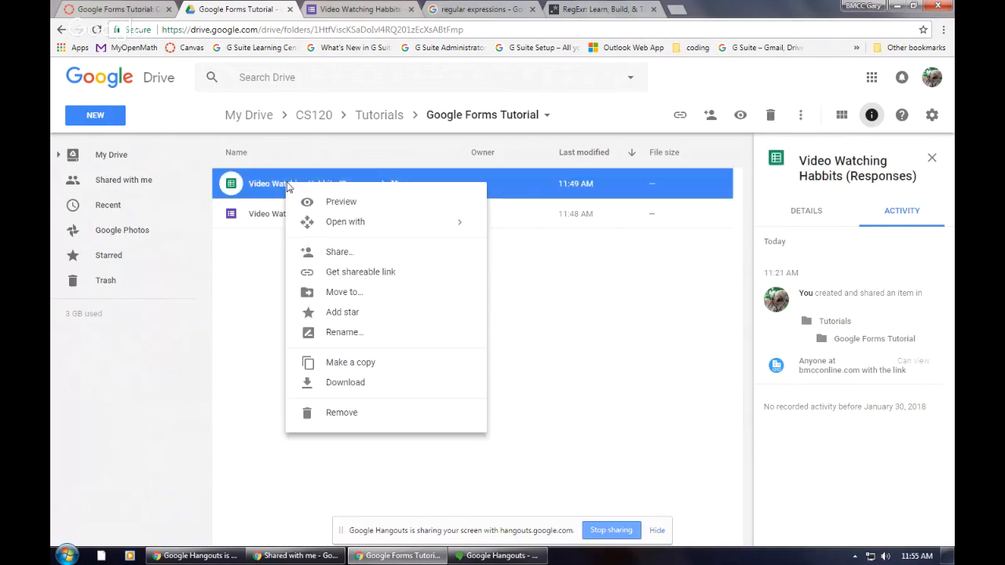
left_click(359, 252)
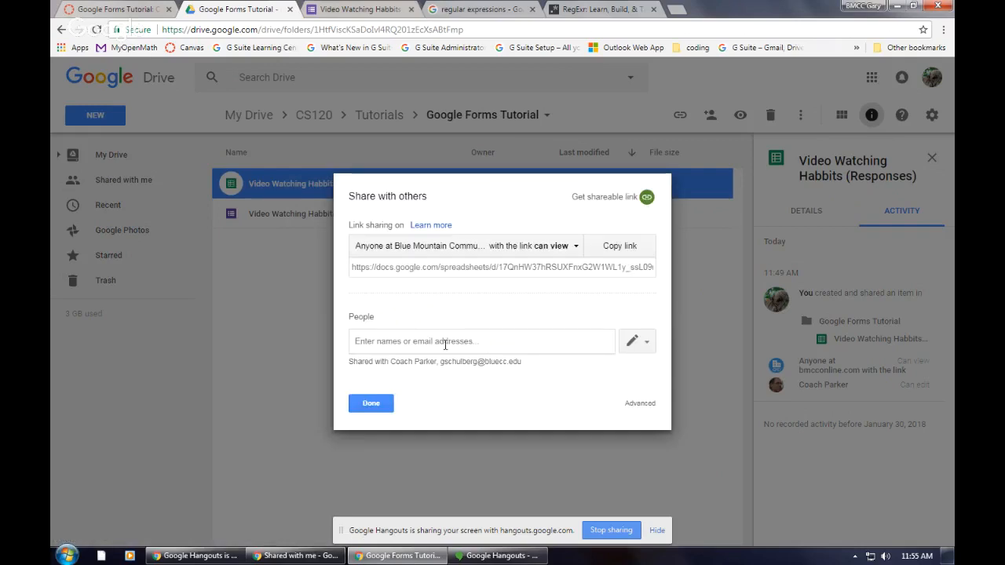
left_click(372, 403)
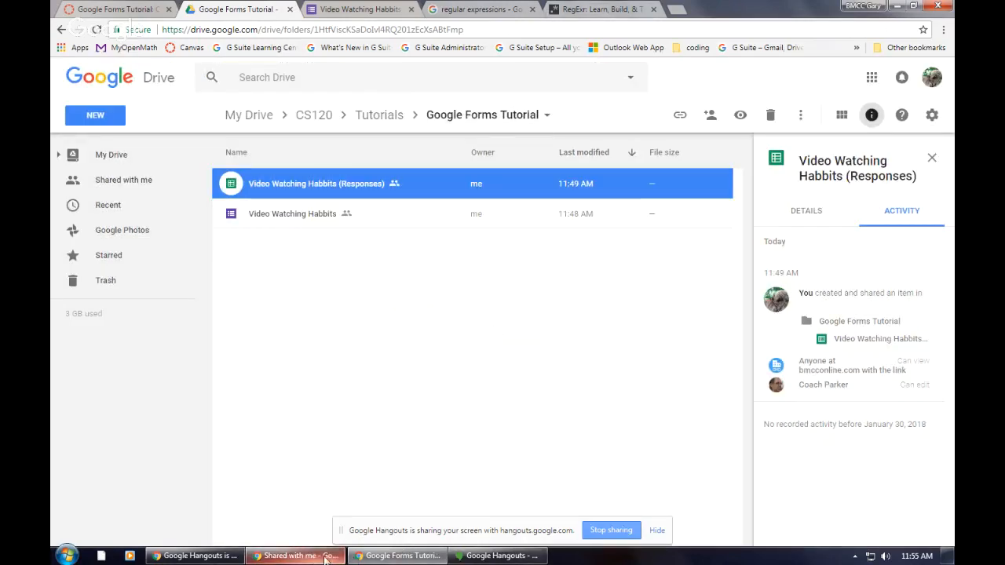
Step: Switch to the collaborator's browser window and search Drive for "video habits"
left_click(390, 557)
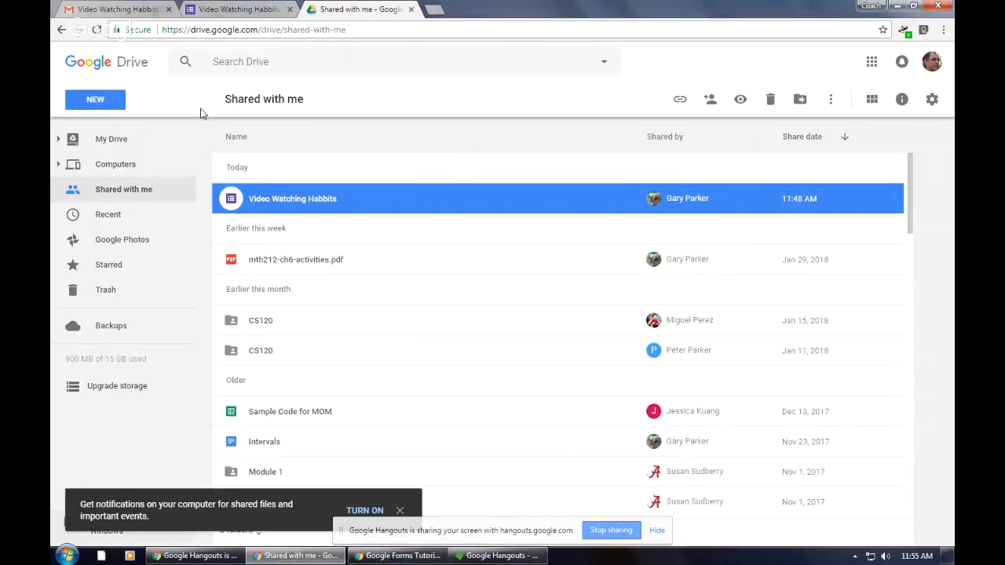
left_click(258, 63)
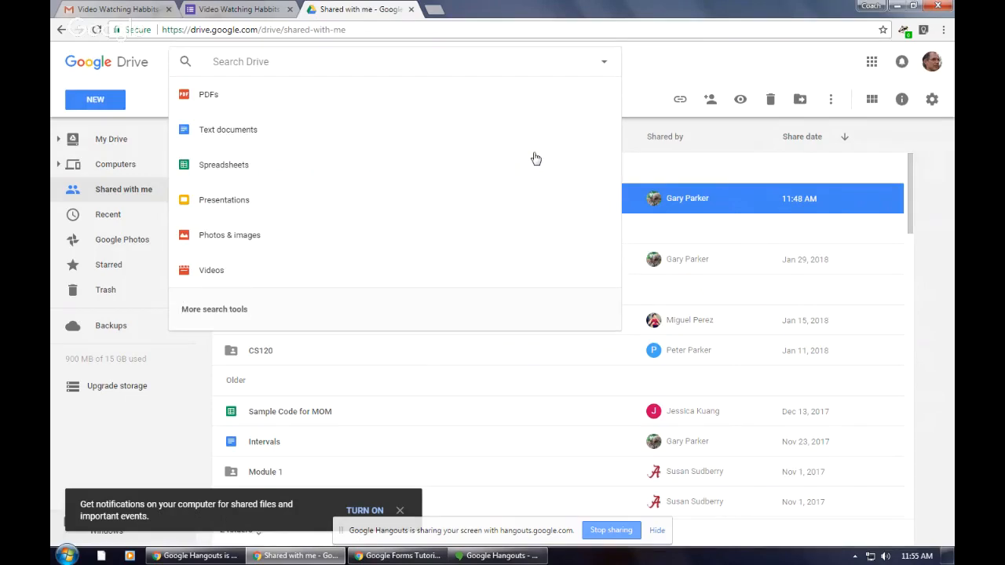
type("video")
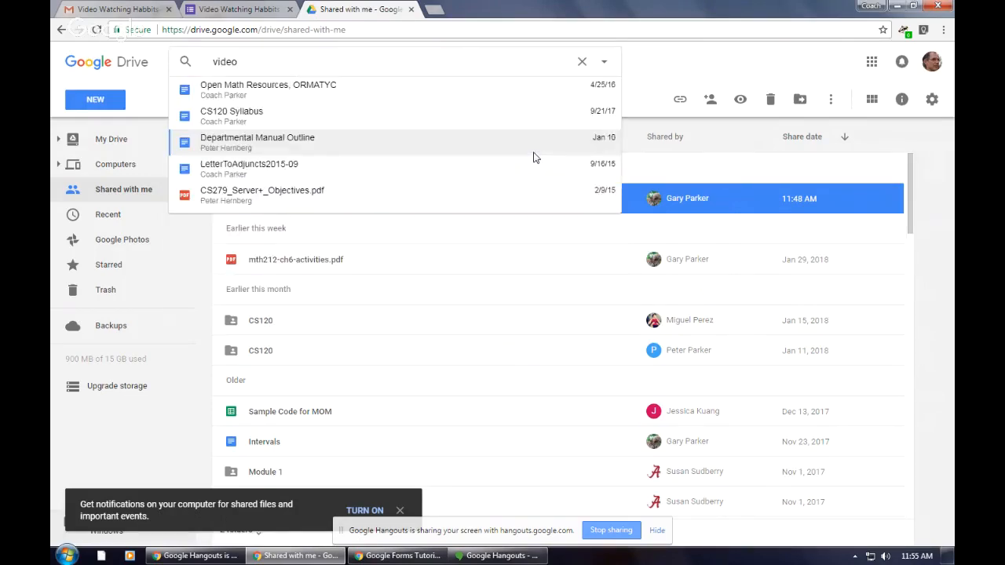
type(" habits")
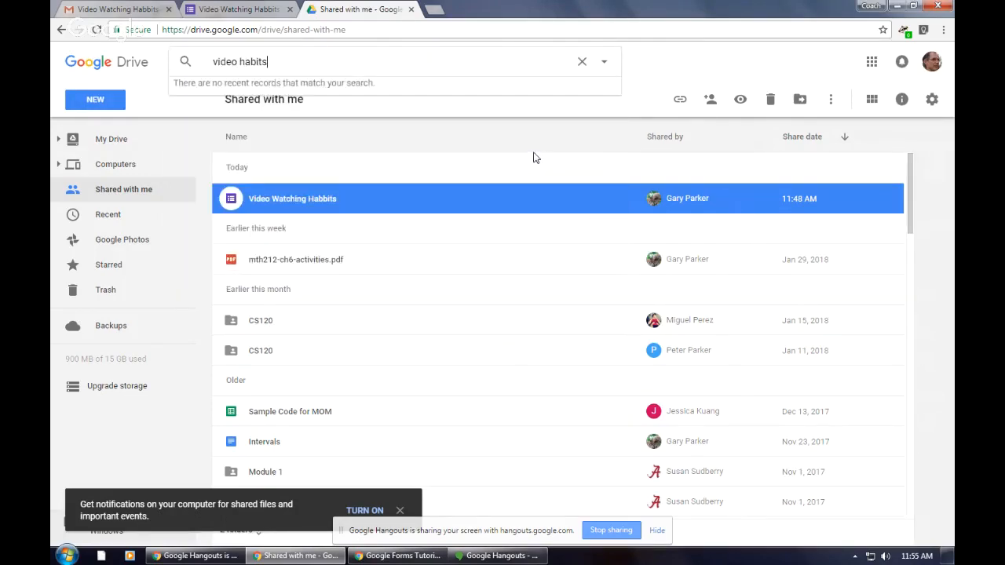
key("Return")
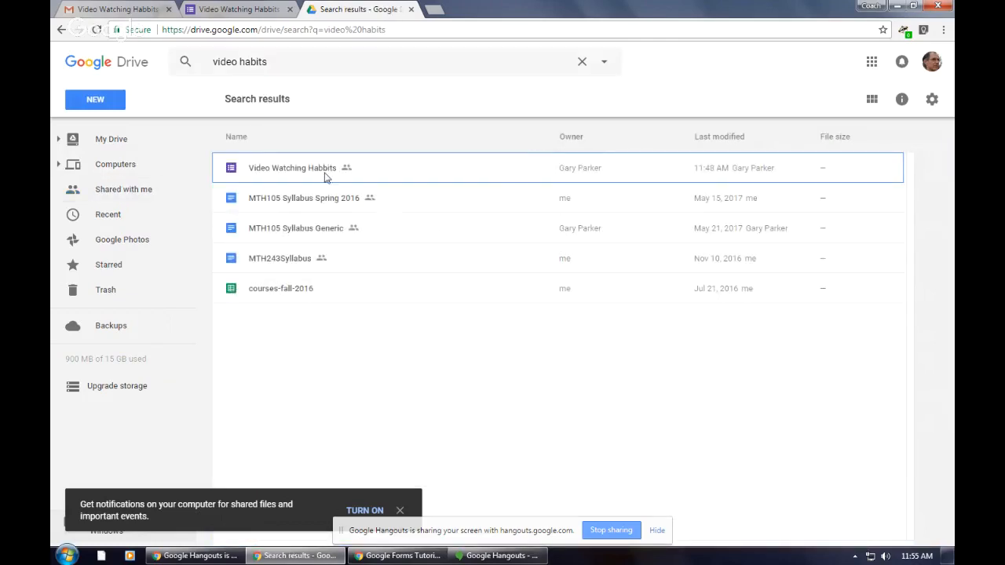
Step: Change the Drive search to the misspelled title wording "video habbits" and run it again
left_click(255, 62)
type("b")
key("Return")
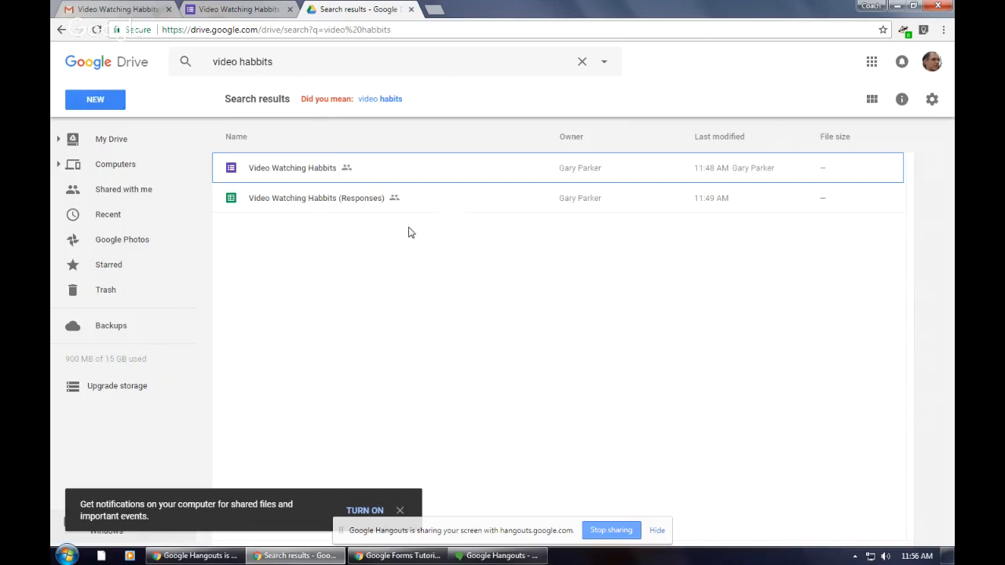
Step: Switch to the form owner's window and add the collaborator's Gmail account as a recipient in the responses spreadsheet's sharing settings
left_click(384, 557)
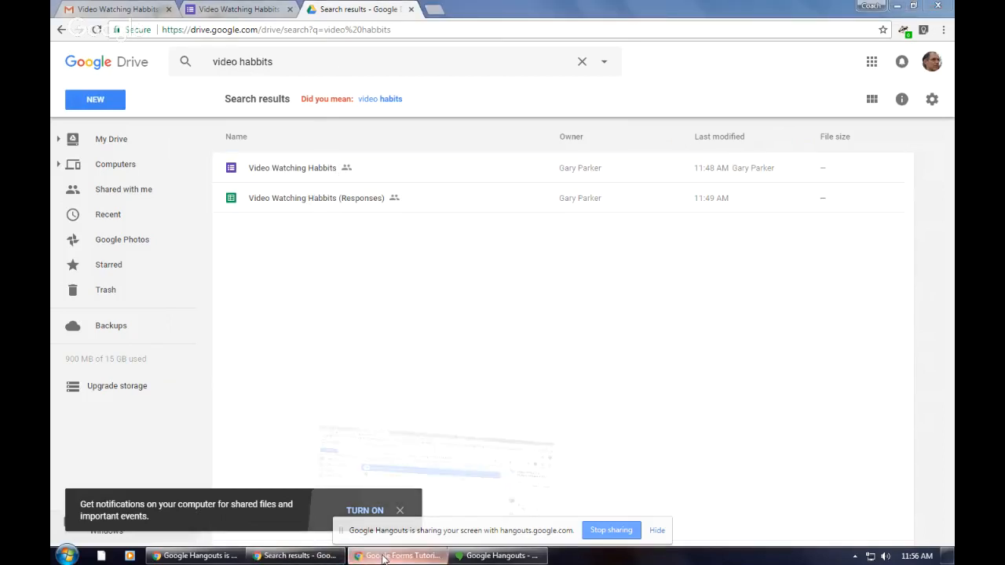
right_click(338, 190)
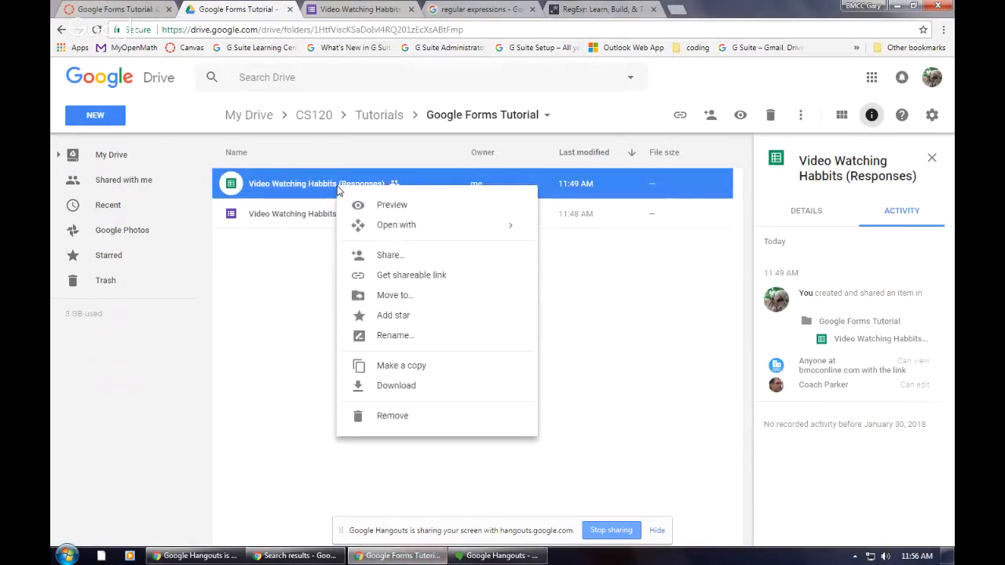
left_click(402, 257)
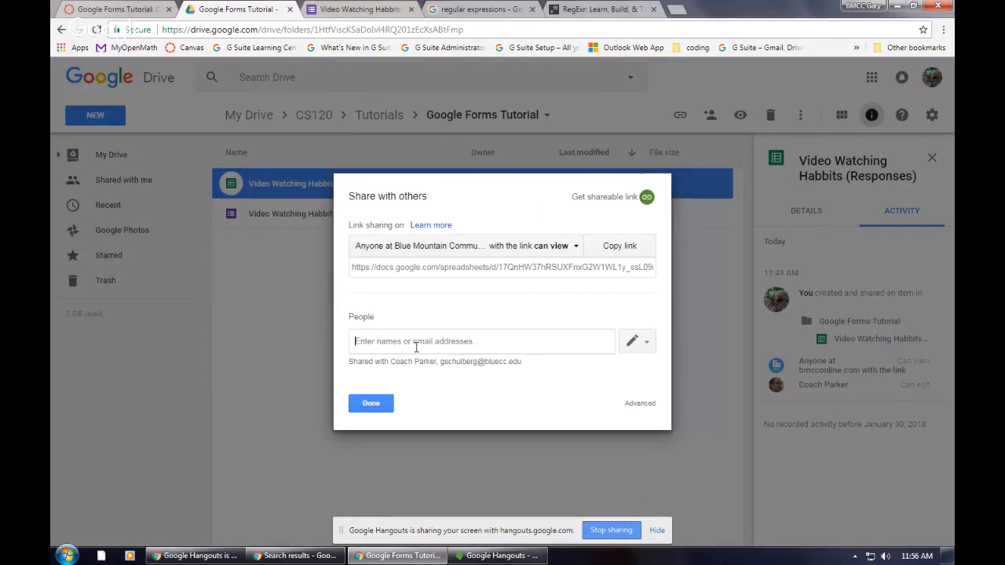
left_click(416, 341)
type("math")
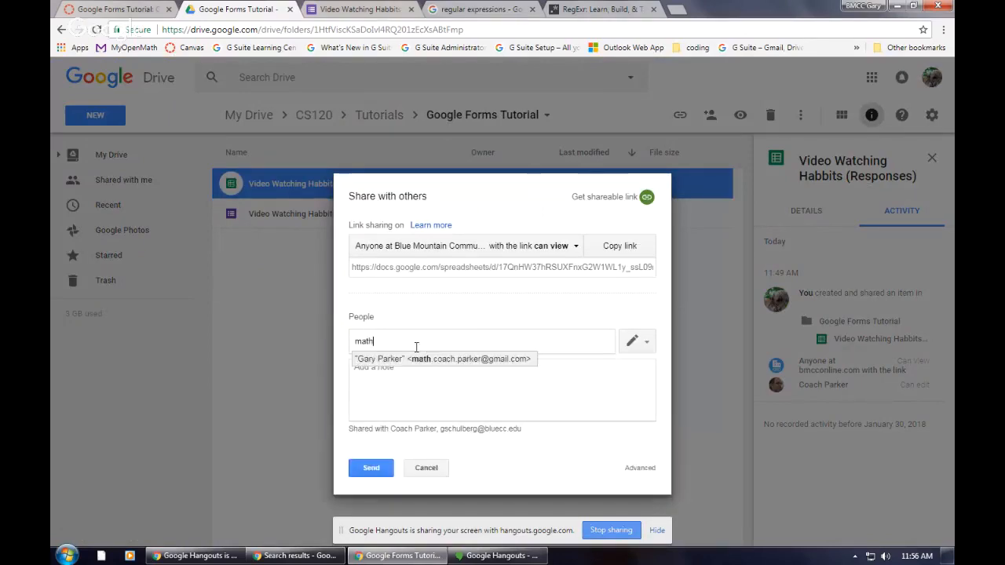
left_click(422, 359)
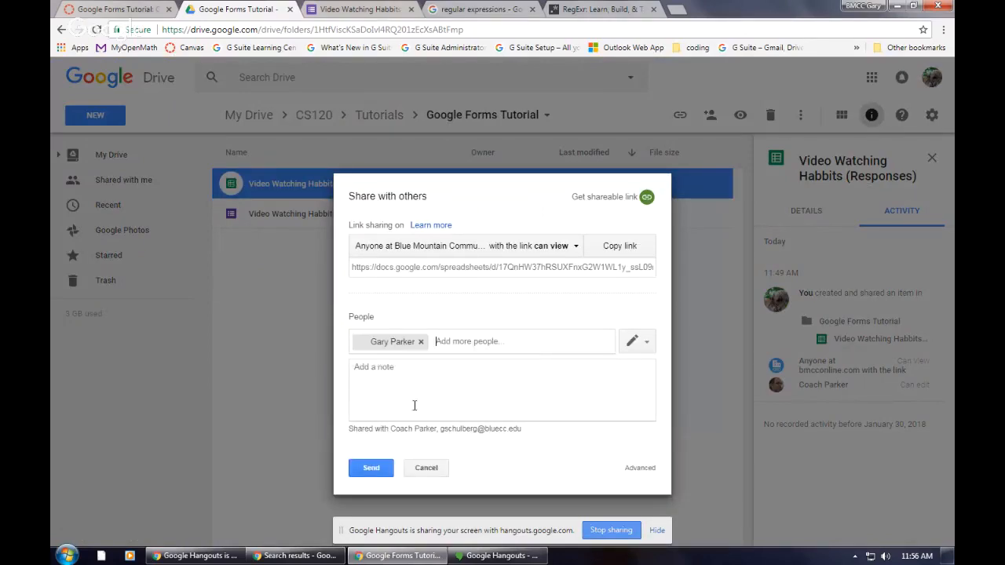
Step: Add the note "I hope you find this through your email. Let me know. Please." and send the invitation, approving sharing outside the organization
left_click(413, 375)
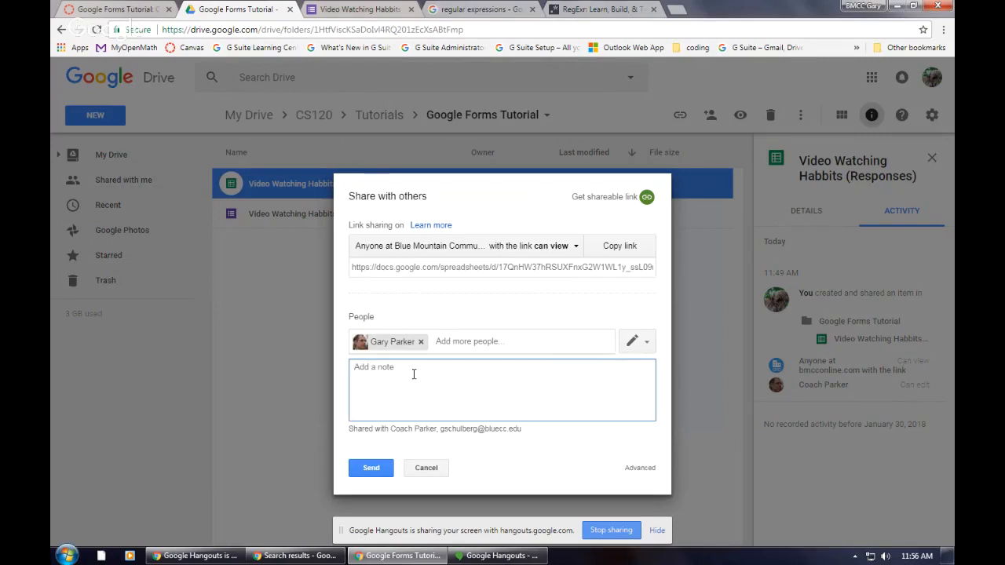
type("I")
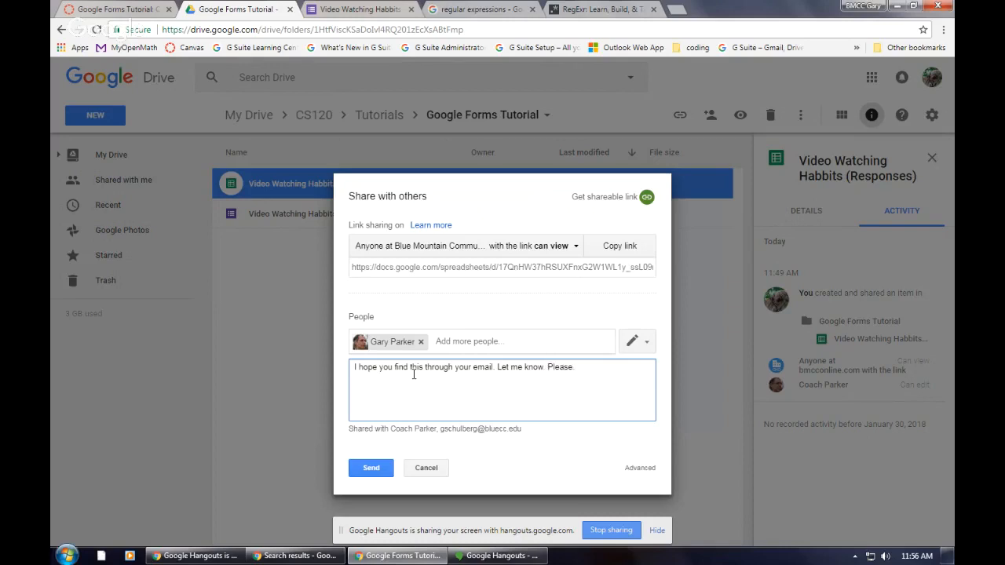
left_click(375, 471)
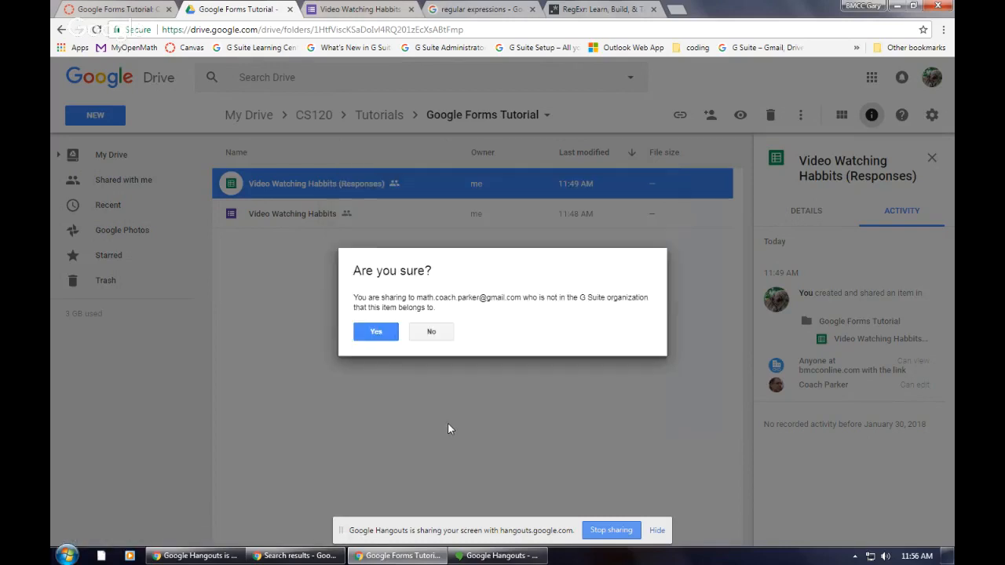
left_click(377, 332)
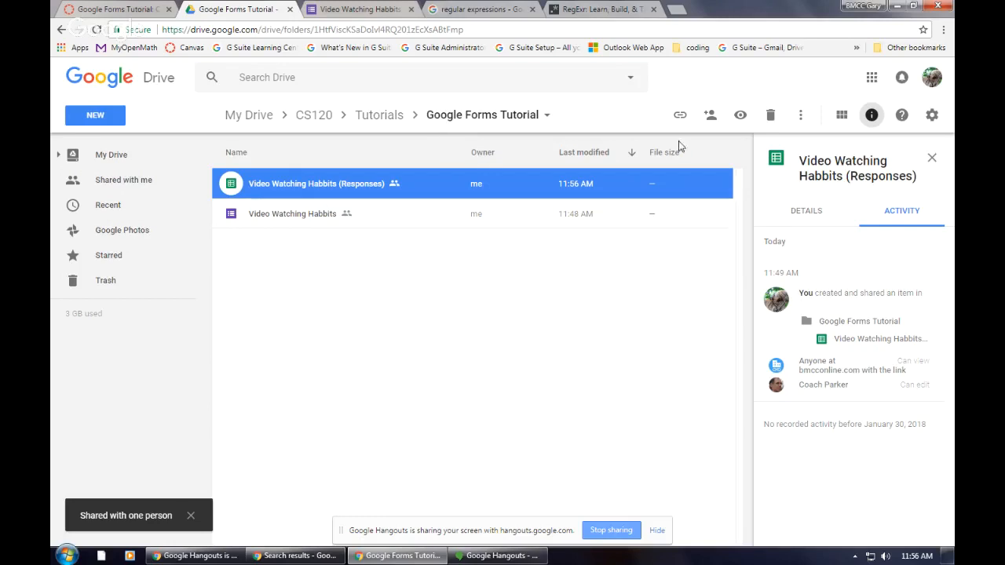
Step: Switch to the collaborator's Gmail inbox, refresh it, and open the Video Watching Habbits (Responses) spreadsheet from its invitation email
left_click(378, 557)
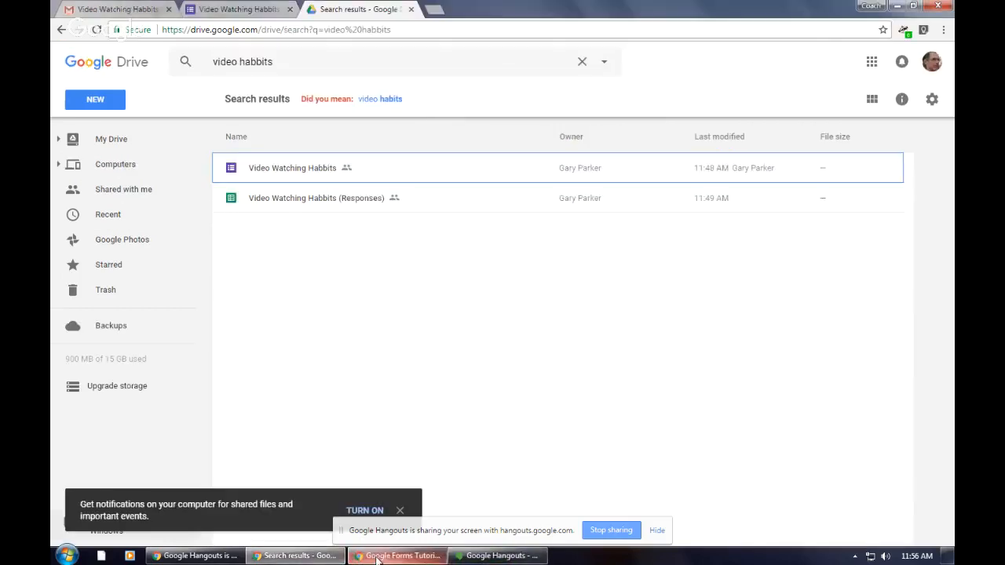
left_click(129, 10)
left_click(98, 149)
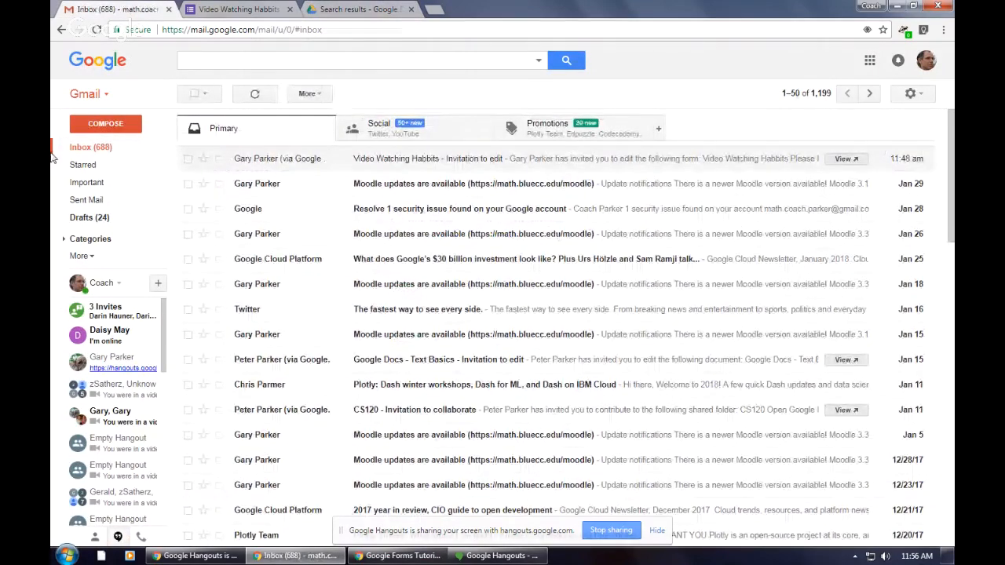
left_click(90, 150)
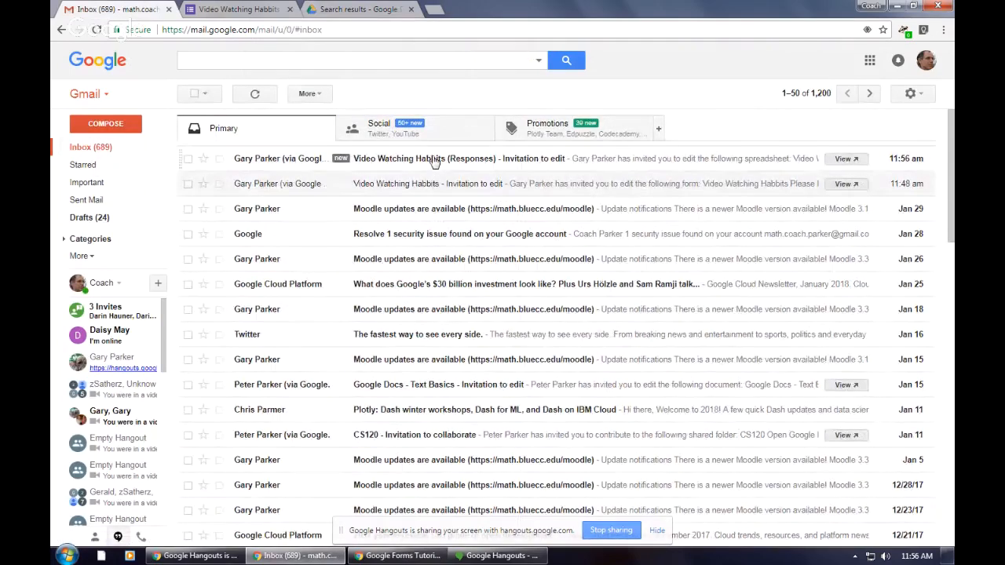
left_click(434, 161)
left_click(402, 334)
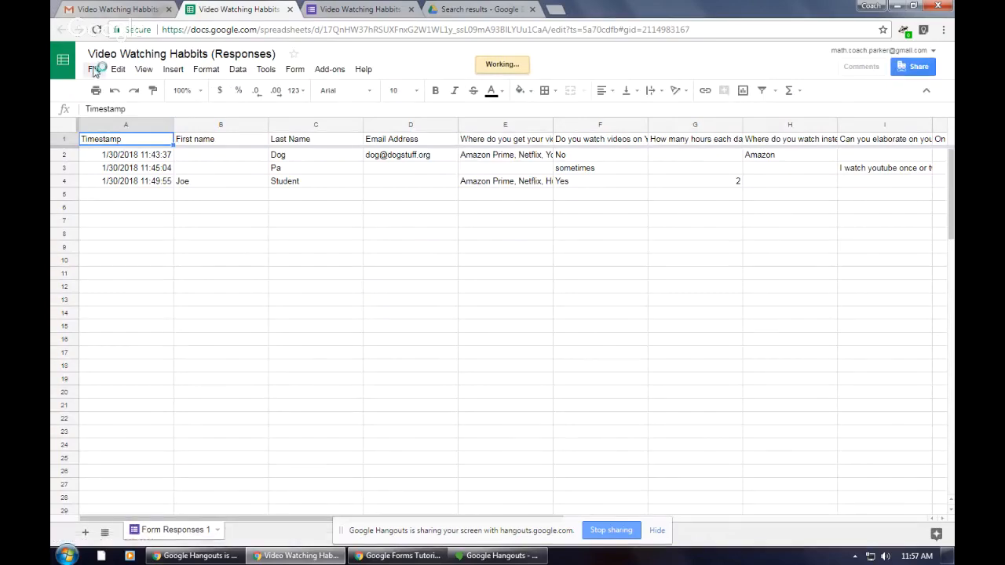
Step: Add the shared responses spreadsheet to My Drive and start organizing it into a folder
left_click(94, 70)
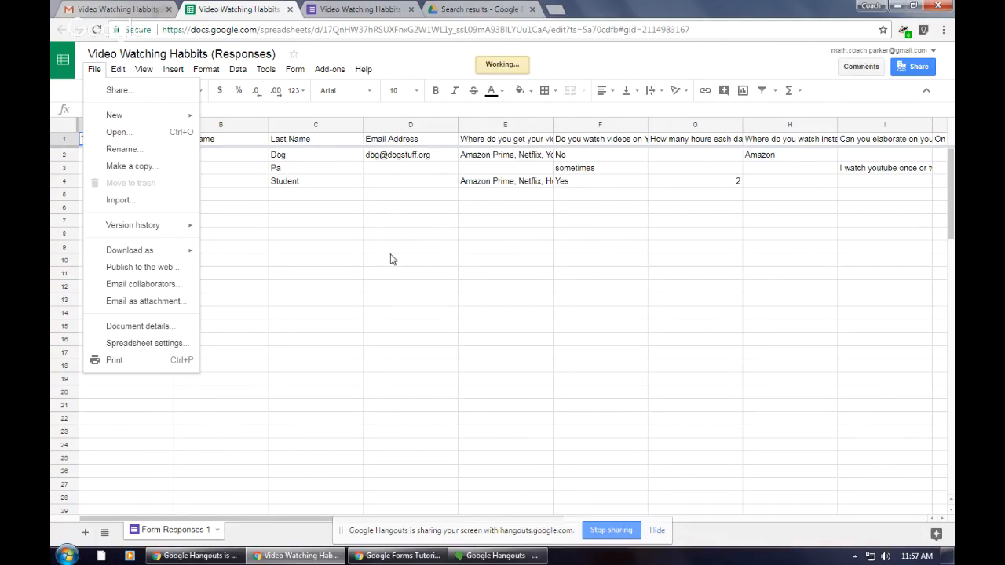
left_click(124, 186)
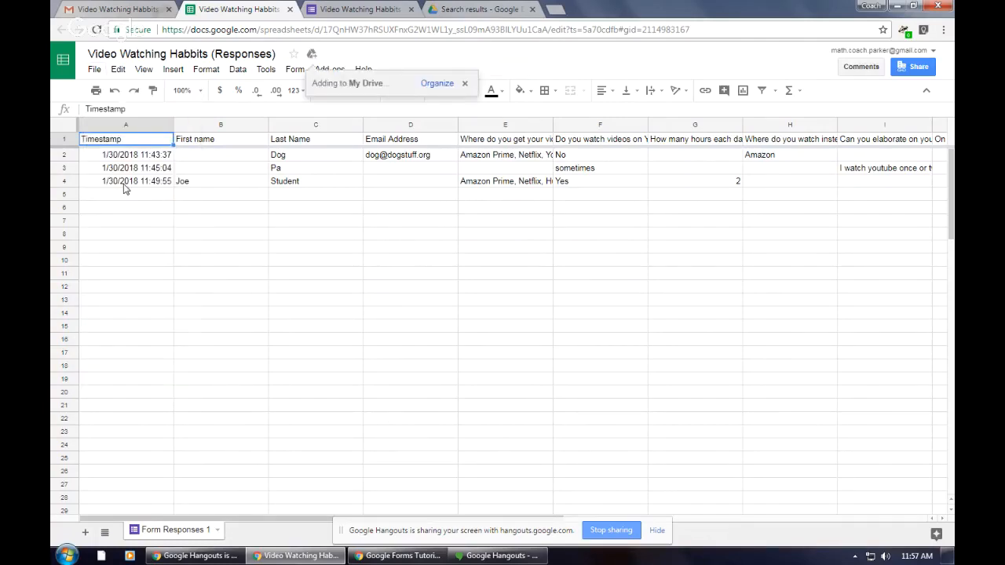
left_click(431, 84)
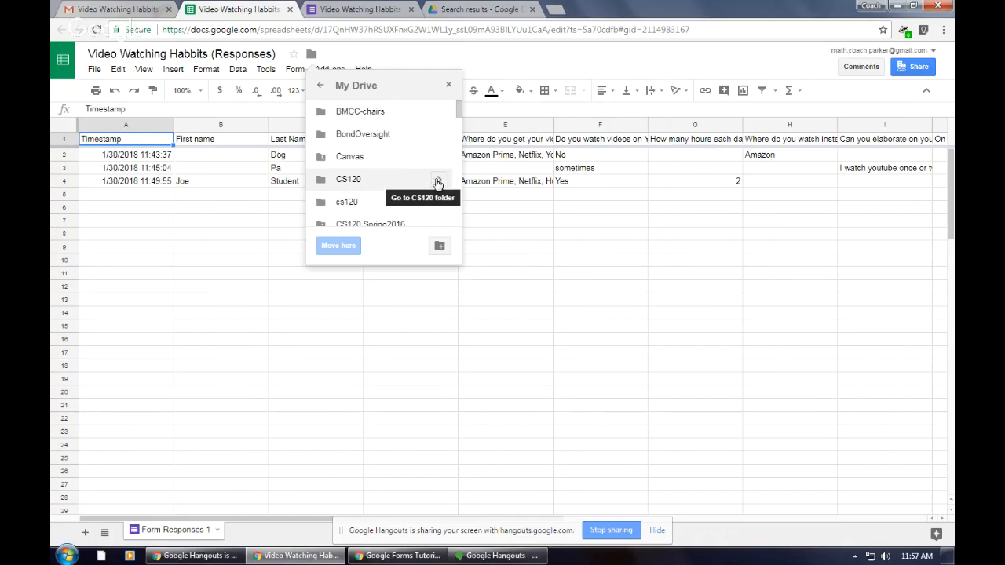
Step: Move the responses spreadsheet into the Google Forms Tutorial folder within cs120 > Tutorials
left_click(437, 183)
left_click(321, 85)
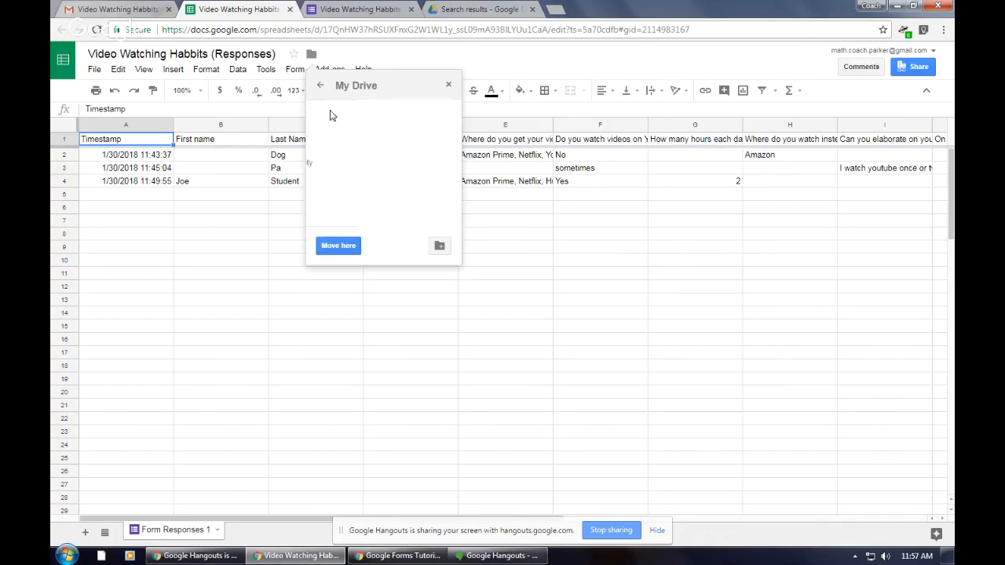
left_click(436, 204)
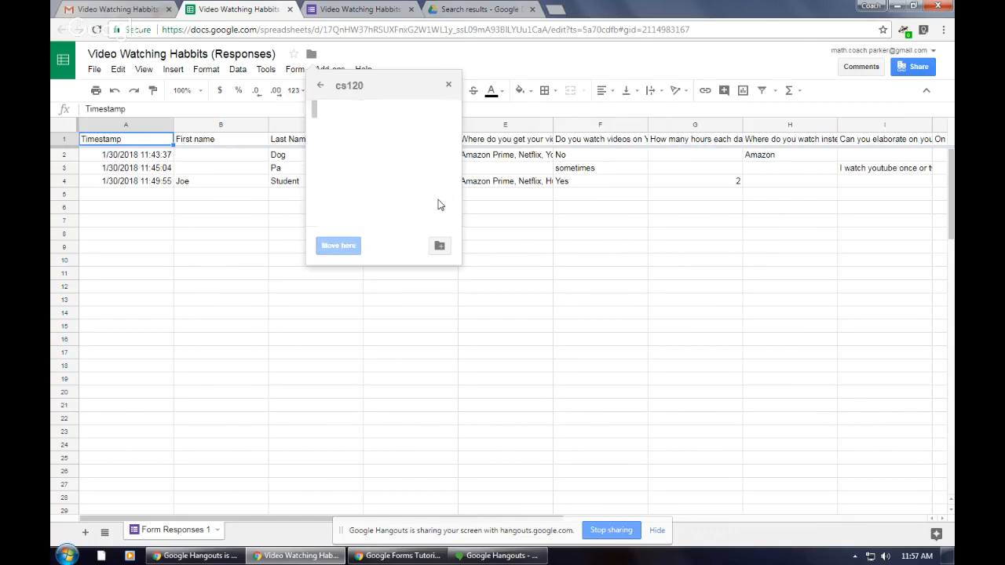
scroll(404, 153, "down", 4)
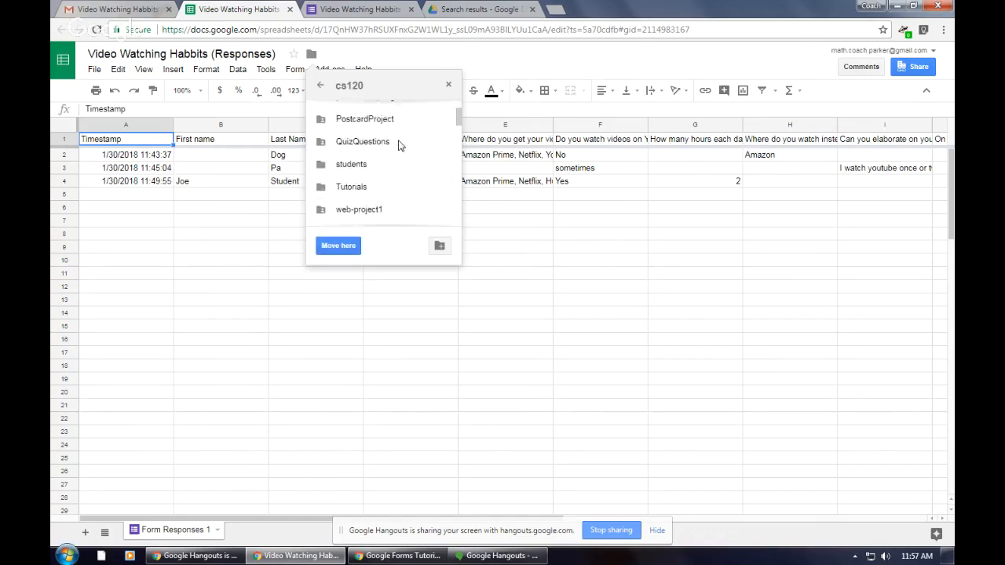
left_click(437, 123)
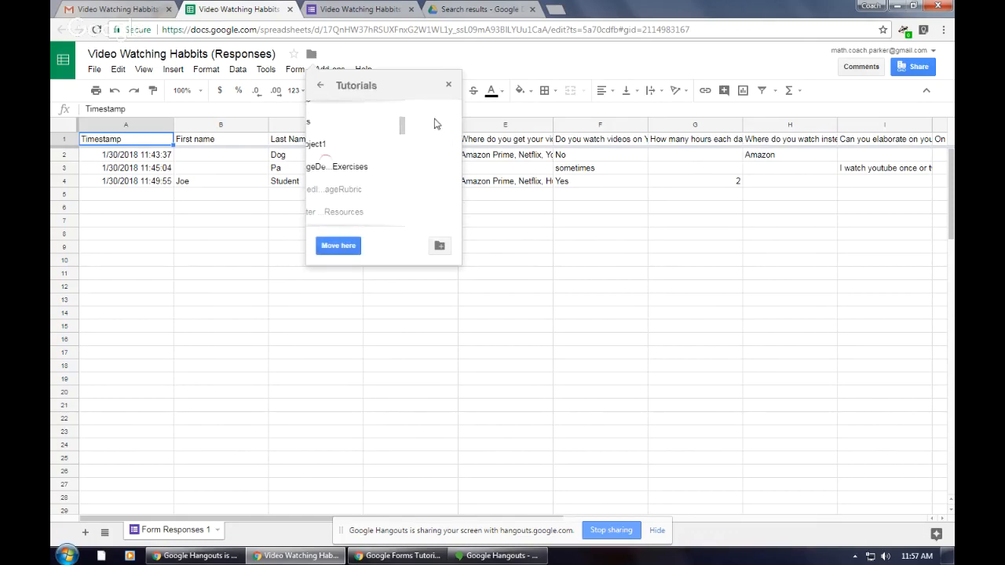
scroll(426, 135, "down", 3)
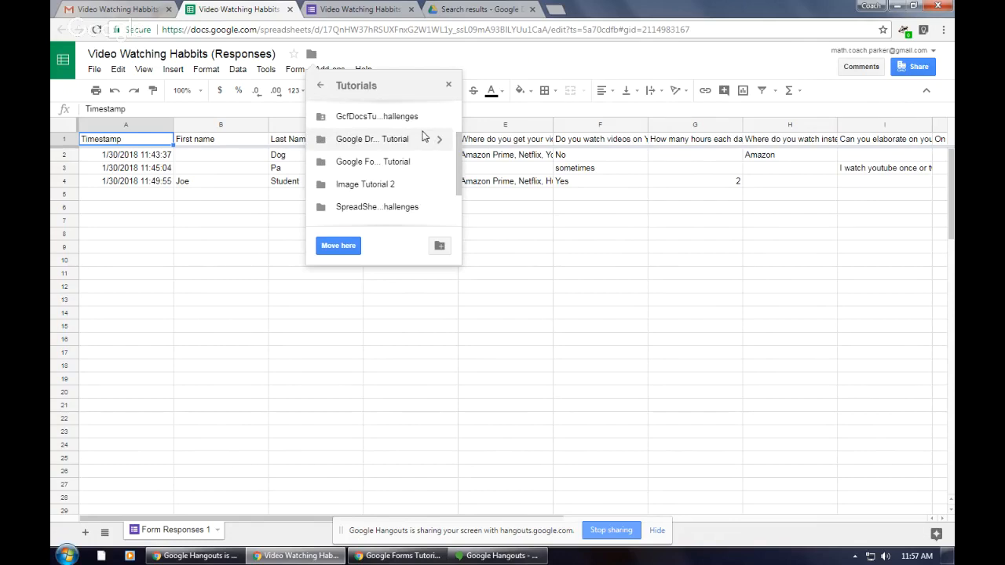
left_click(439, 162)
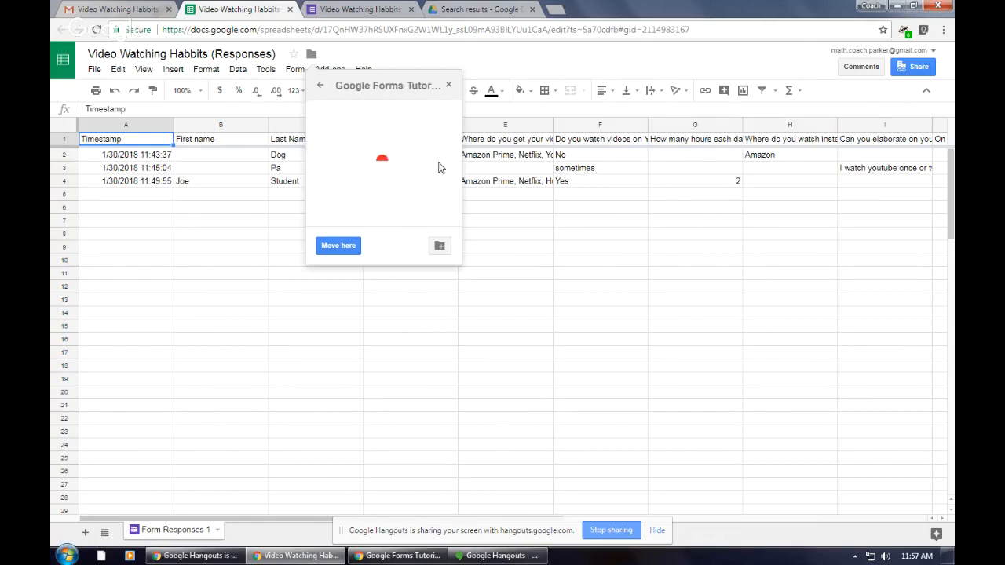
left_click(348, 256)
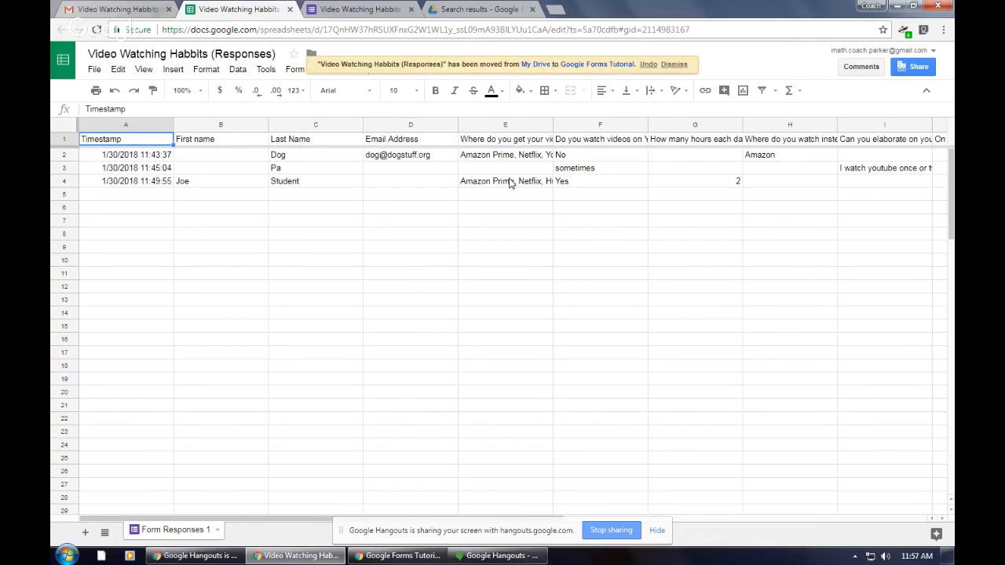
Step: Return to Google Drive and browse from My Drive through cs120 and Tutorials to the contents of the Google Forms Tutorial folder
left_click(468, 11)
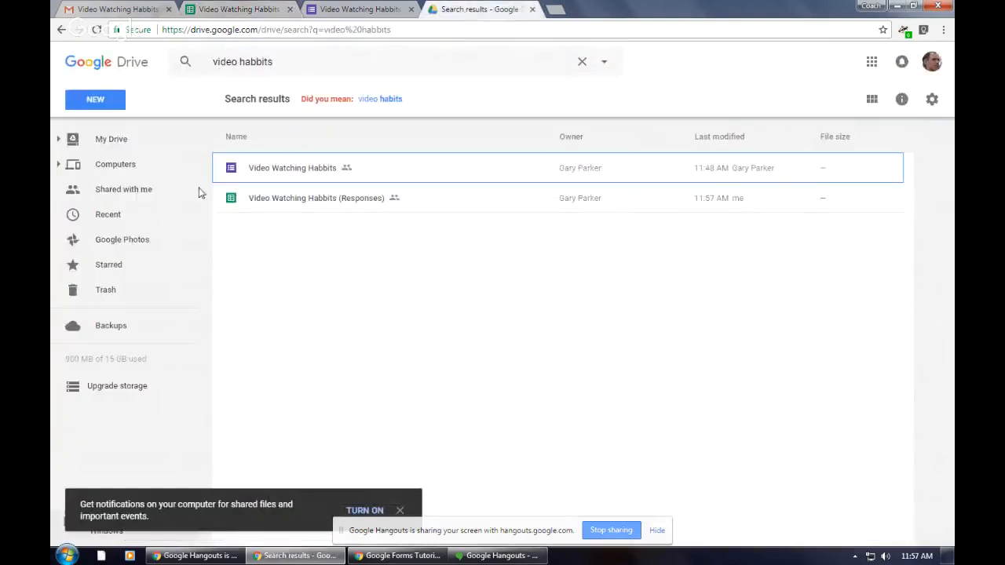
left_click(113, 140)
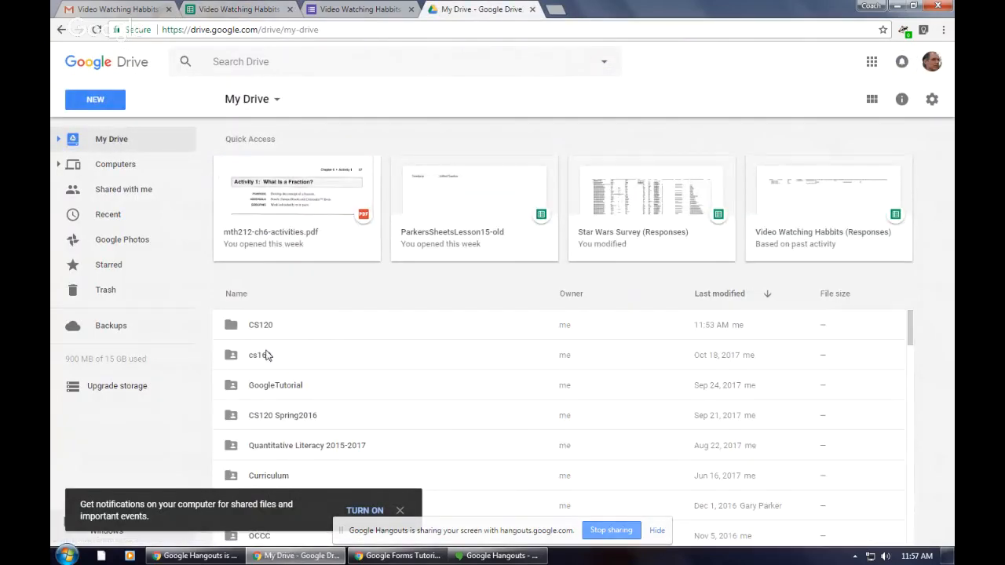
scroll(298, 341, "down", 8)
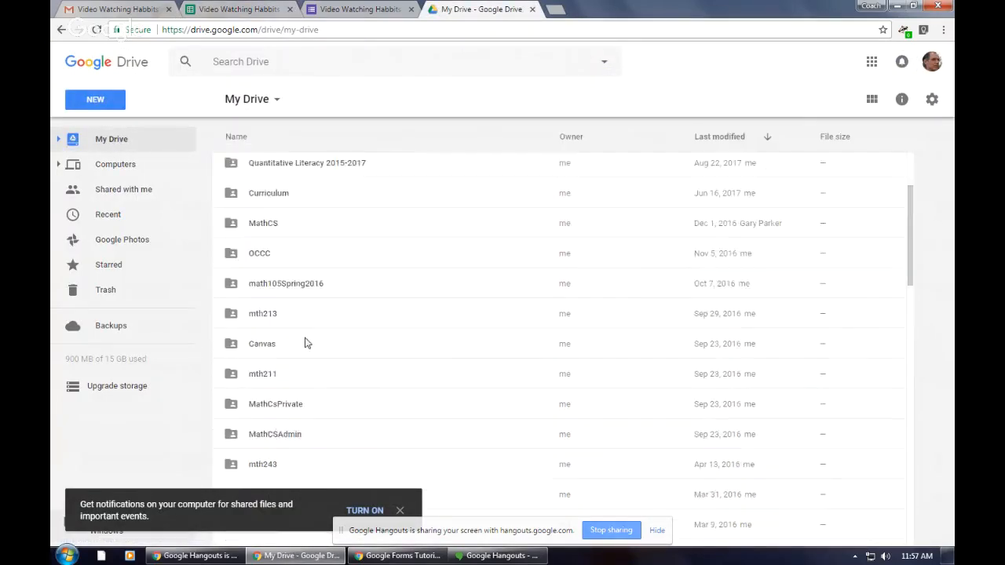
double_click(259, 400)
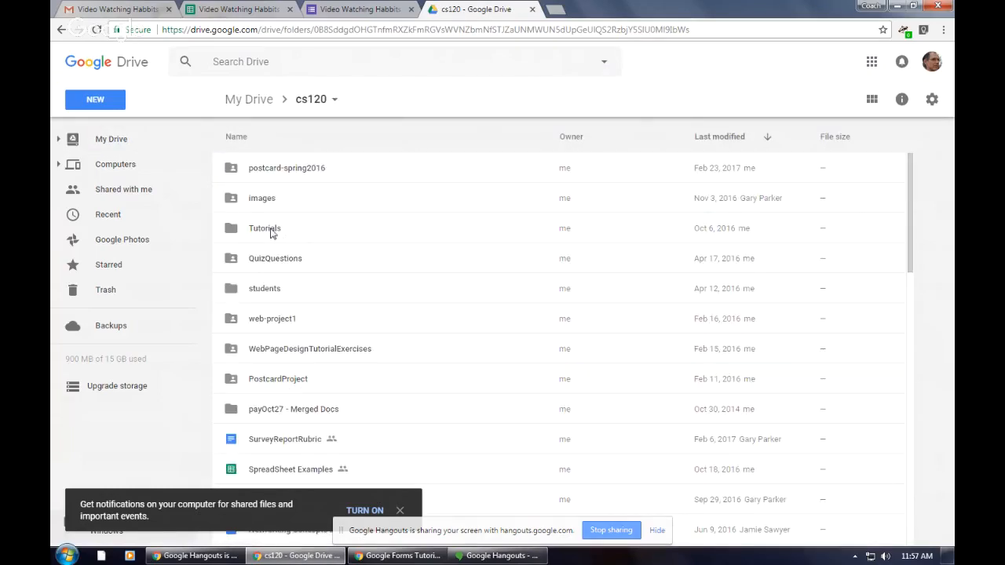
double_click(268, 234)
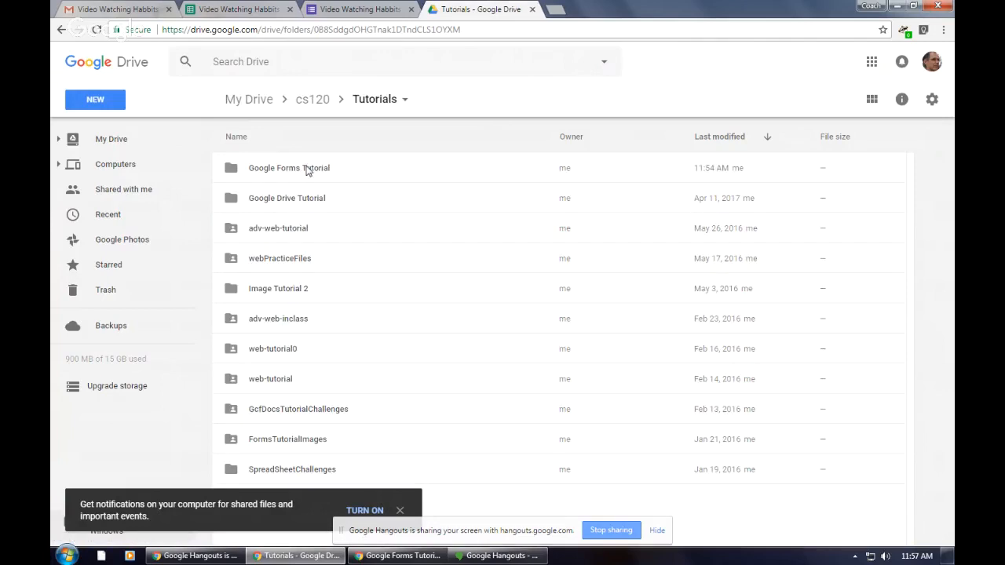
double_click(306, 165)
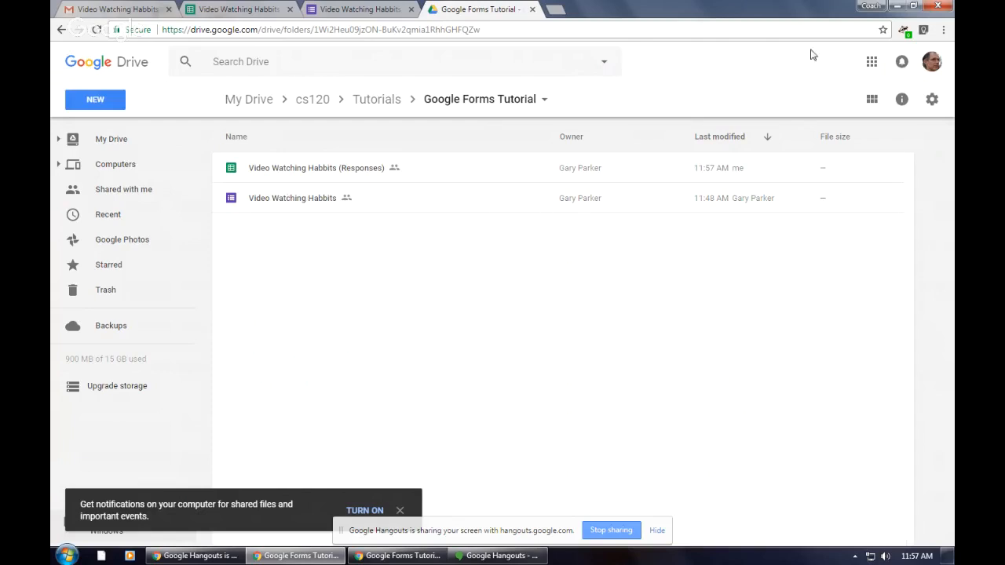
Step: Minimize the Drive browser window and switch to the Google Hangouts broadcast window
left_click(899, 7)
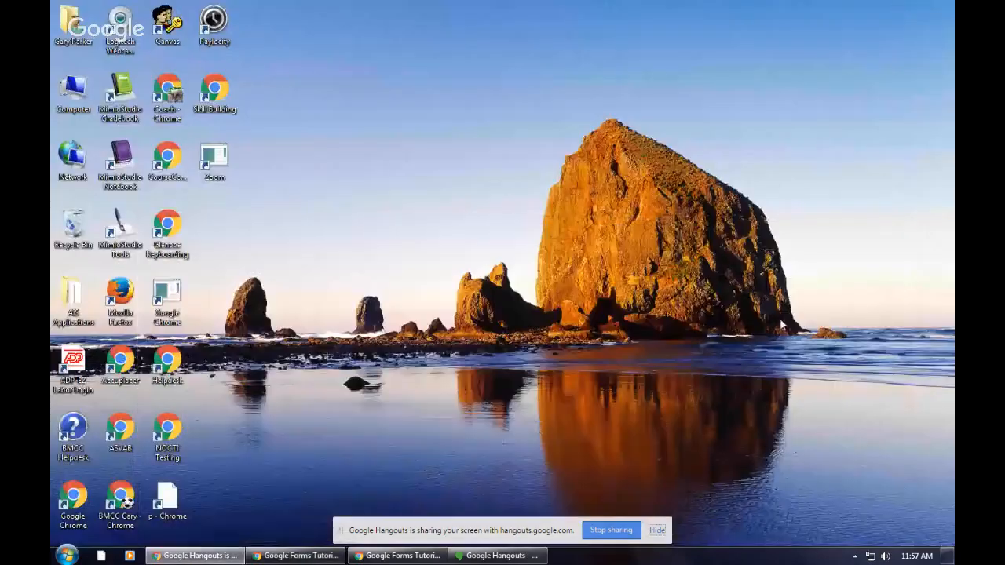
left_click(494, 558)
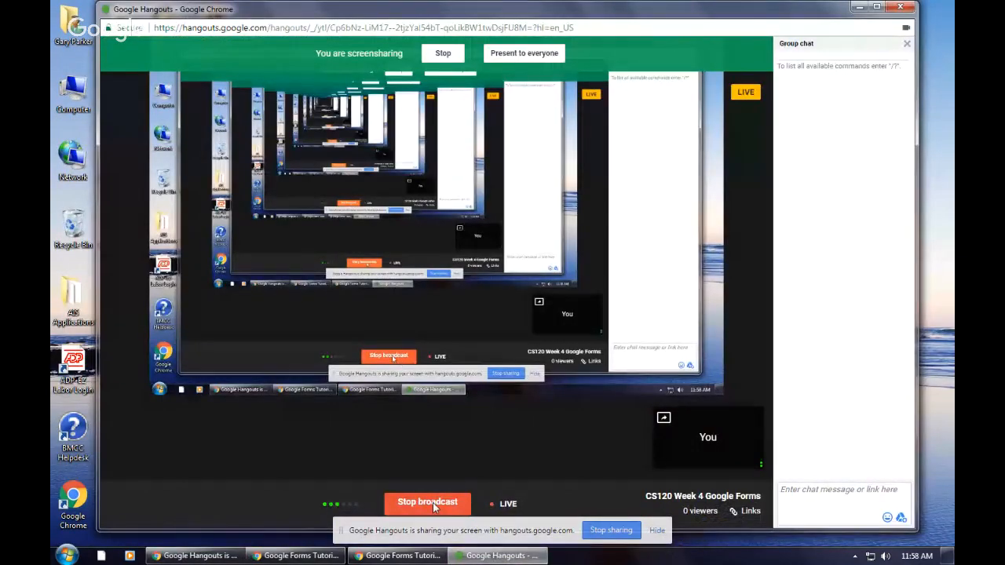